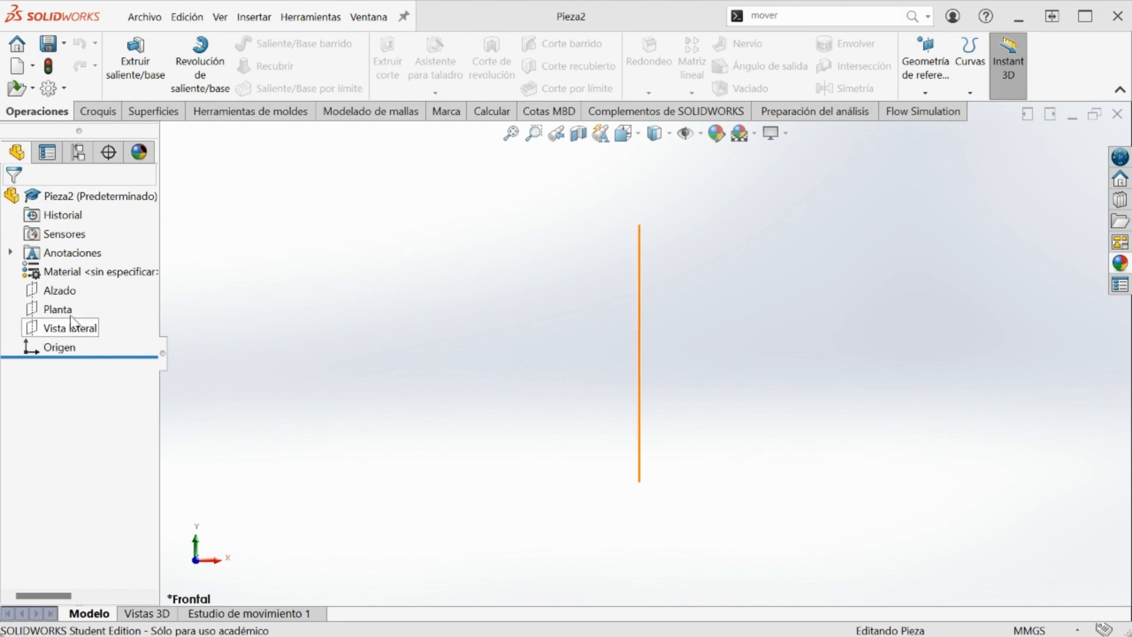
- Start a sketch on the Planta plane and draw a horizontal midpoint line about 87 mm long, centred on the origin
left_click(62, 309)
left_click(112, 111)
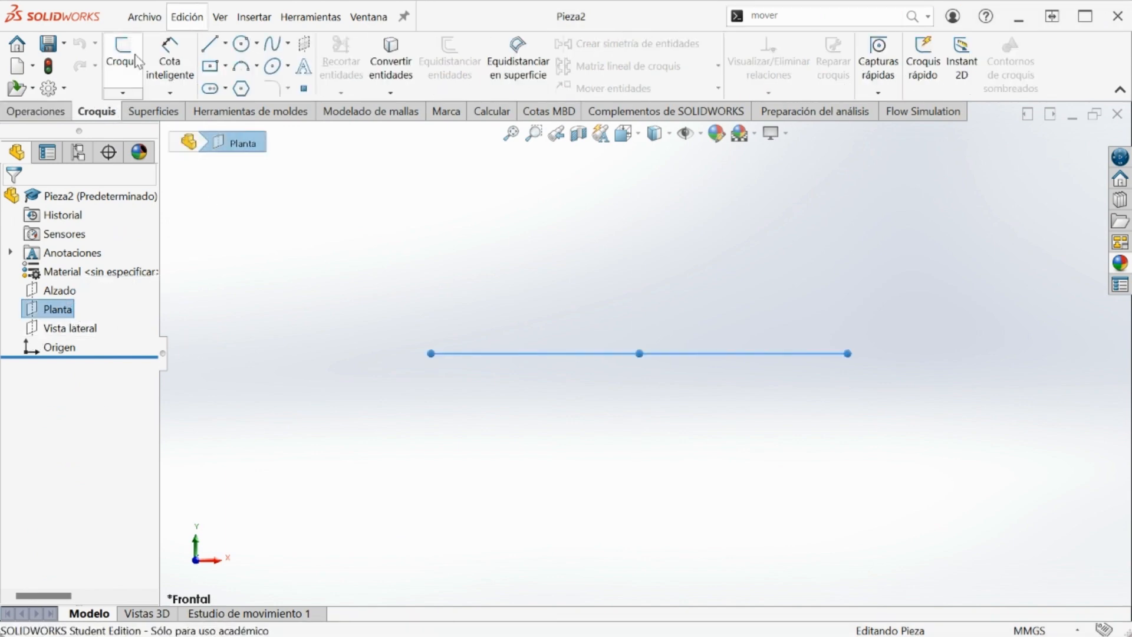
left_click(137, 62)
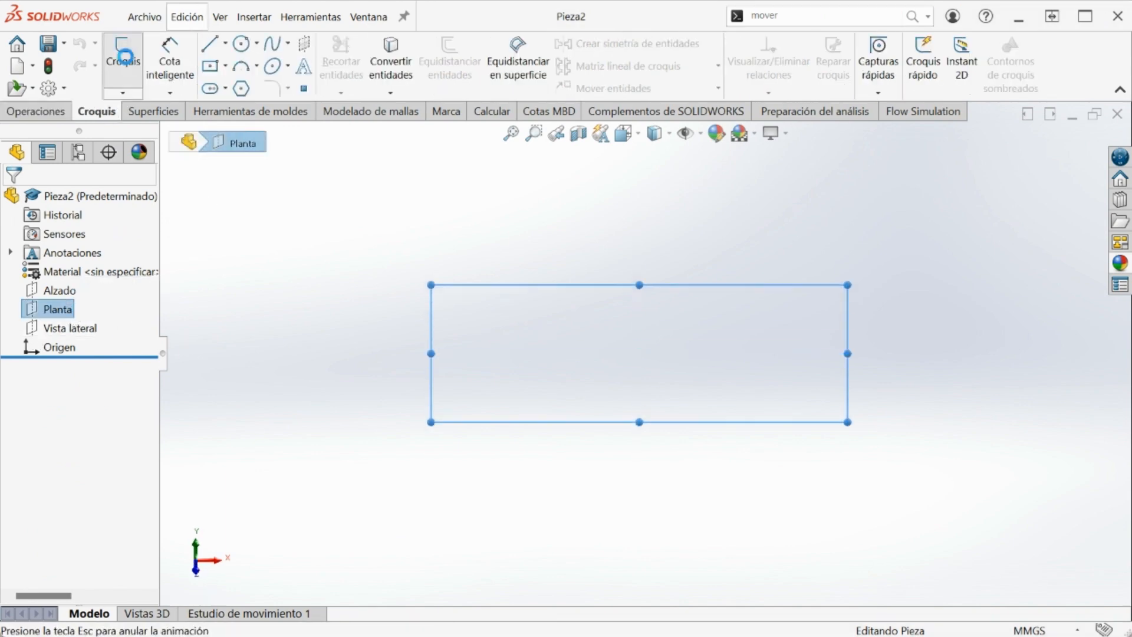
left_click(225, 43)
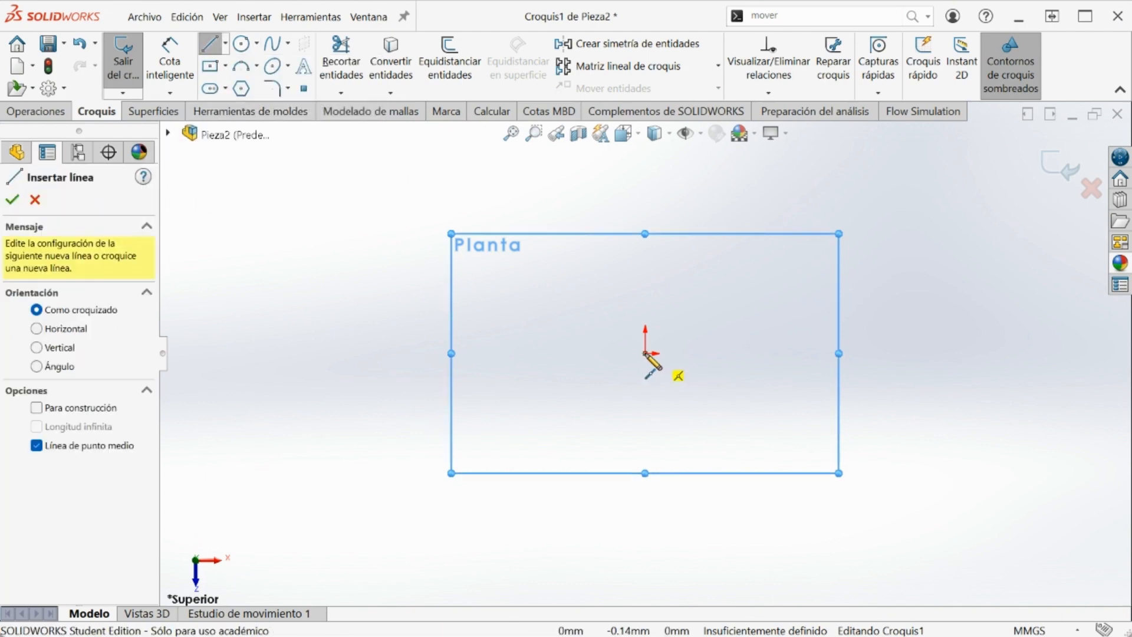
left_click(645, 353)
left_click(740, 353)
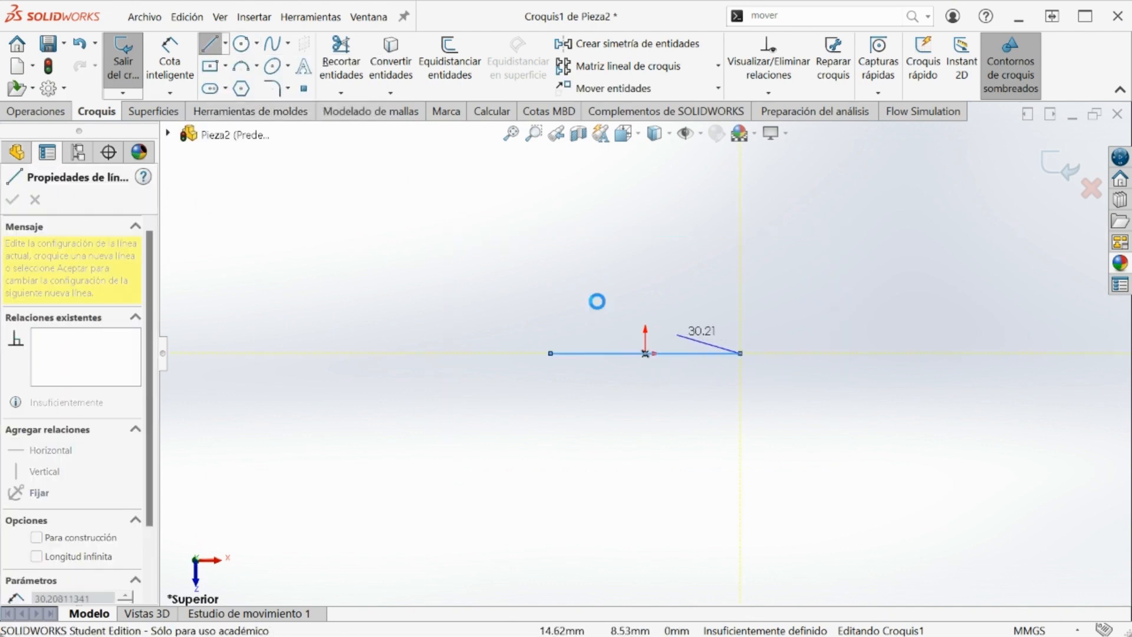
- Set the horizontal line's length to 100 mm and convert it to construction geometry
key("Escape")
key("d")
left_click(624, 355)
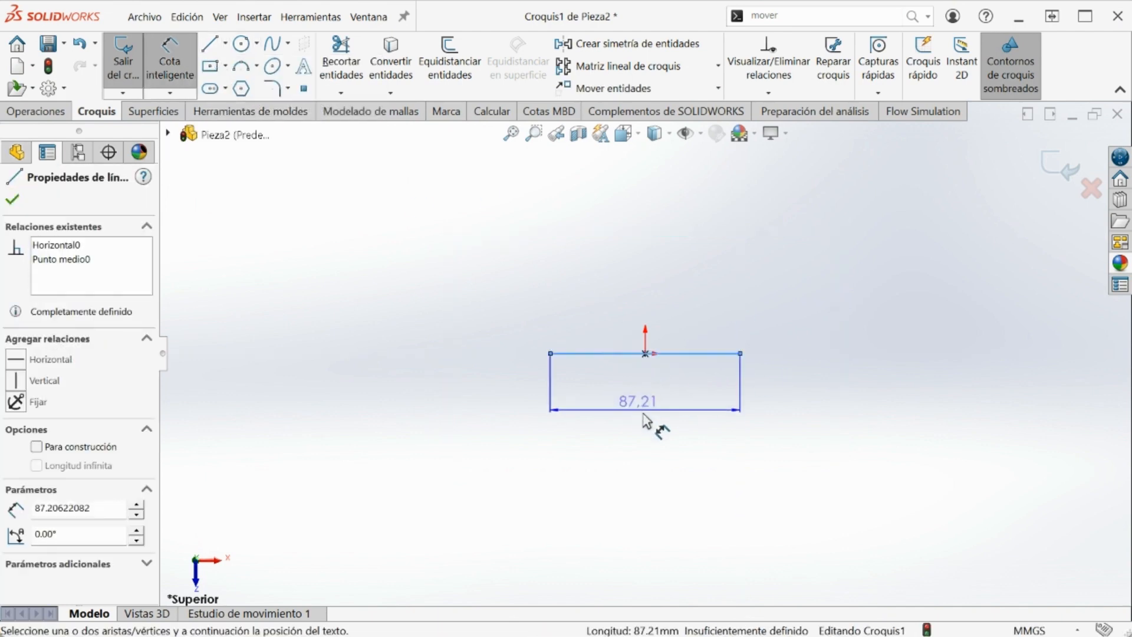
left_click(654, 422)
type("100")
key("Return")
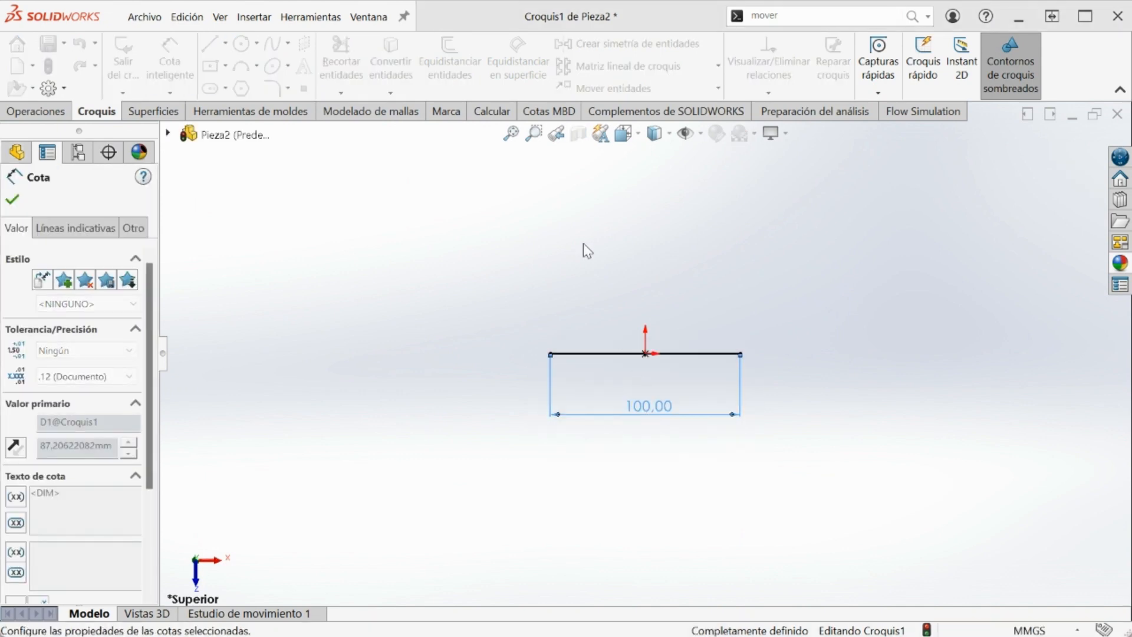
key("Escape")
key("Escape")
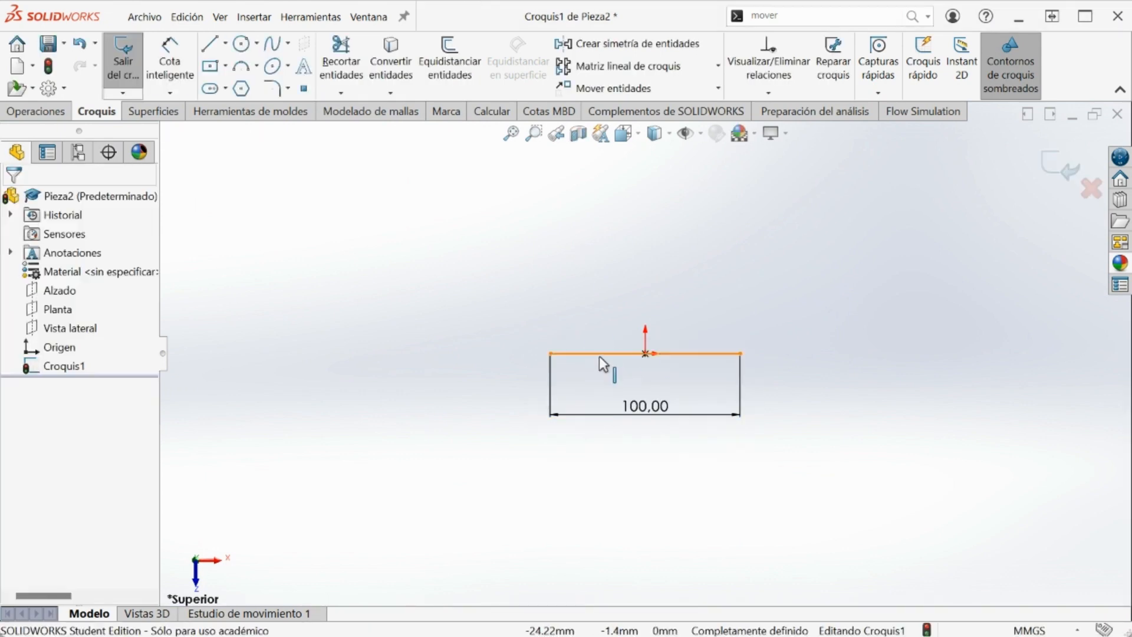
right_click(600, 356)
left_click(625, 307)
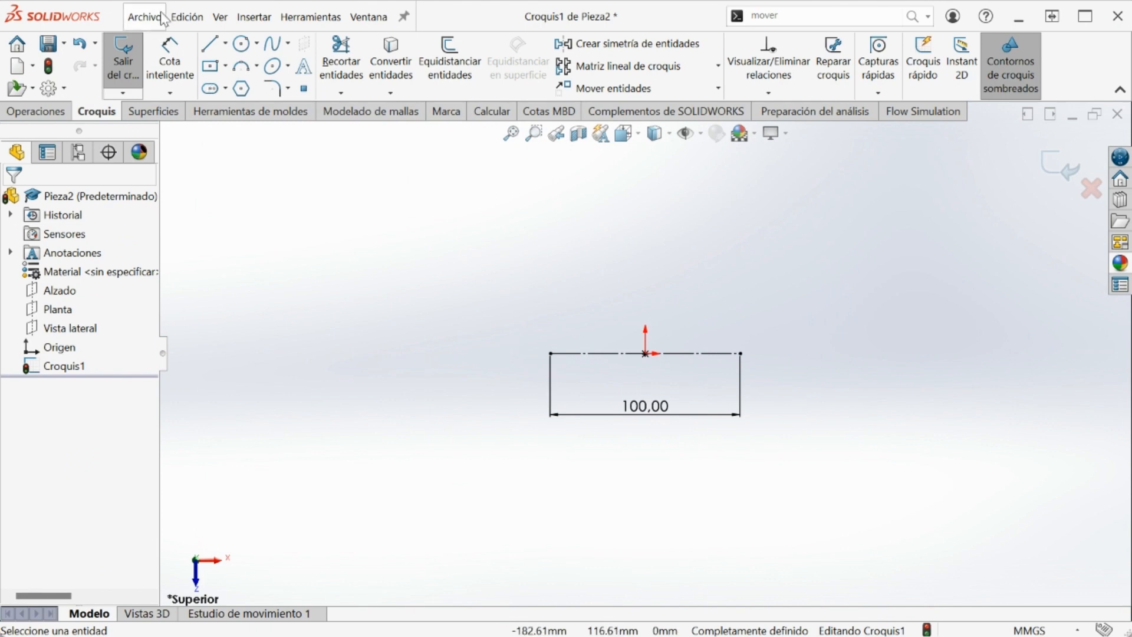
- Draw a centerpoint semicircular arc about the origin between the construction line's two endpoints, and exit the sketch
left_click(256, 66)
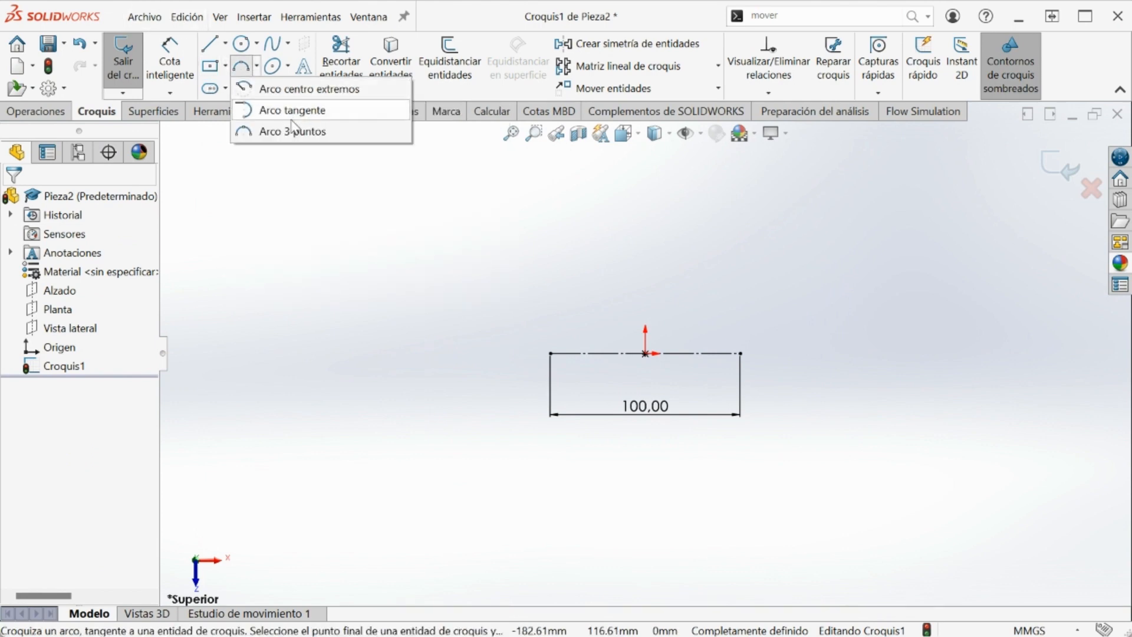
left_click(284, 89)
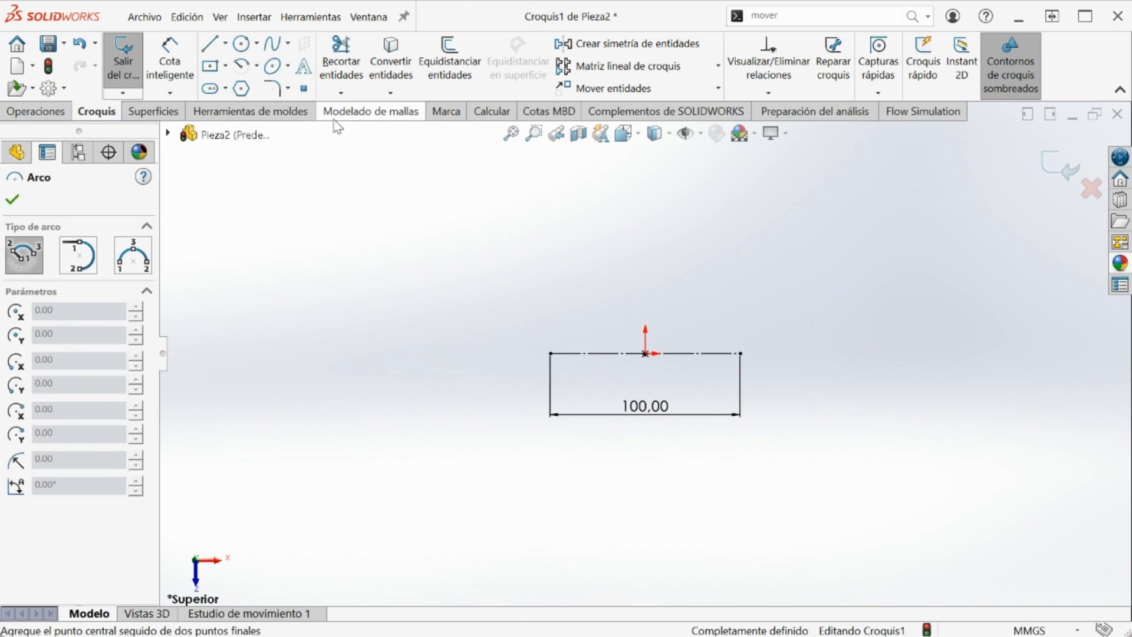
left_click(645, 353)
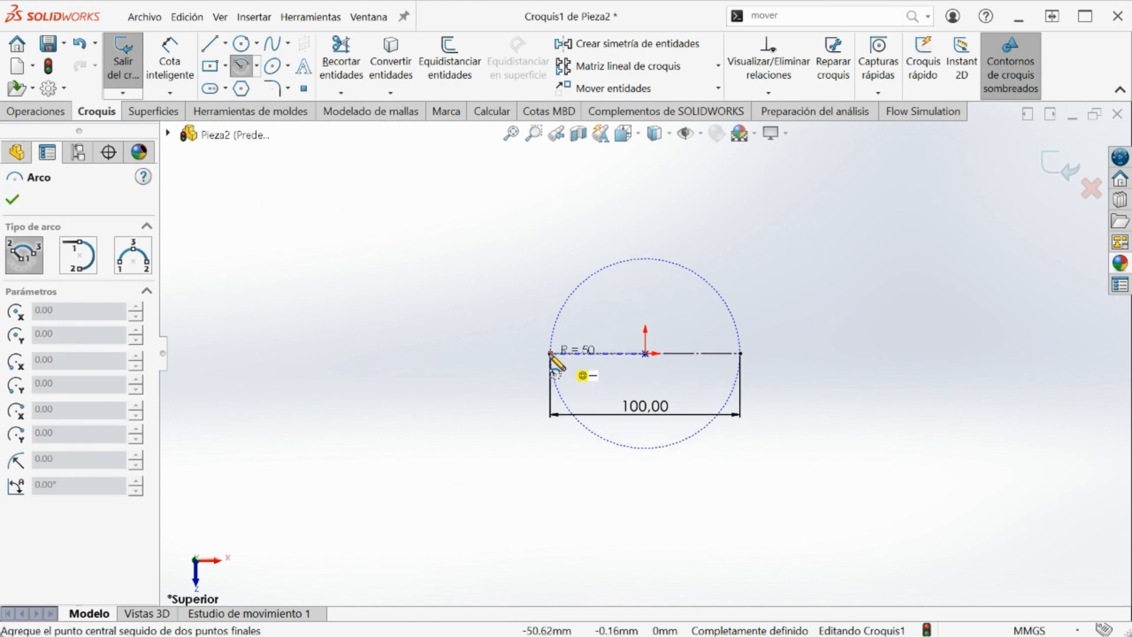
left_click(550, 354)
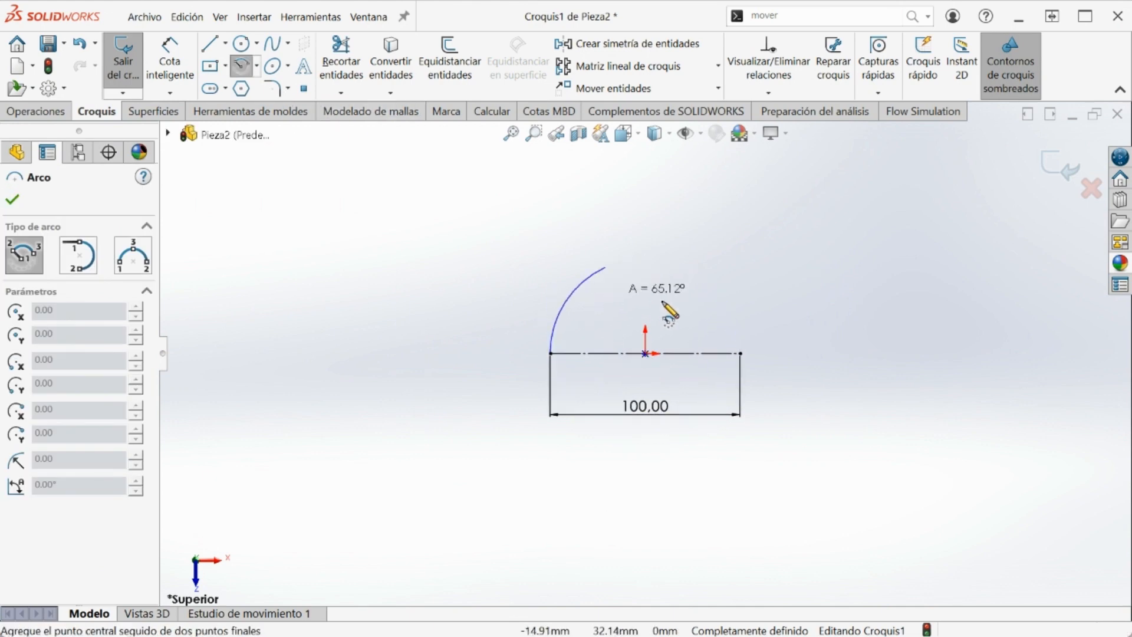
left_click(740, 353)
key("Escape")
scroll(754, 335, "down", 3)
scroll(542, 336, "up", 2)
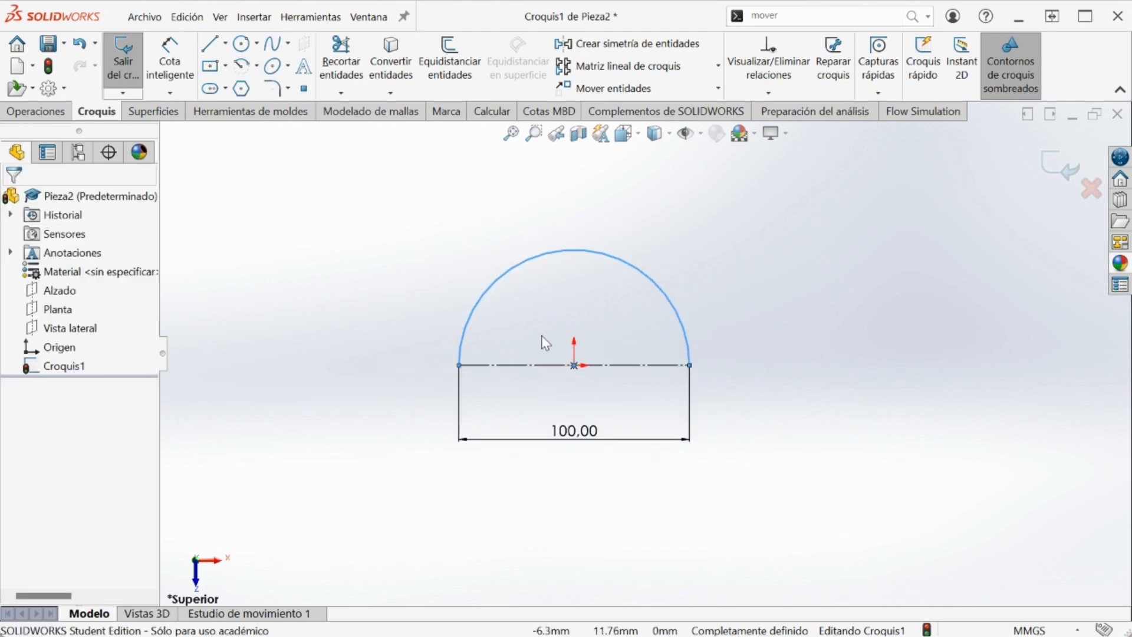
left_click(124, 63)
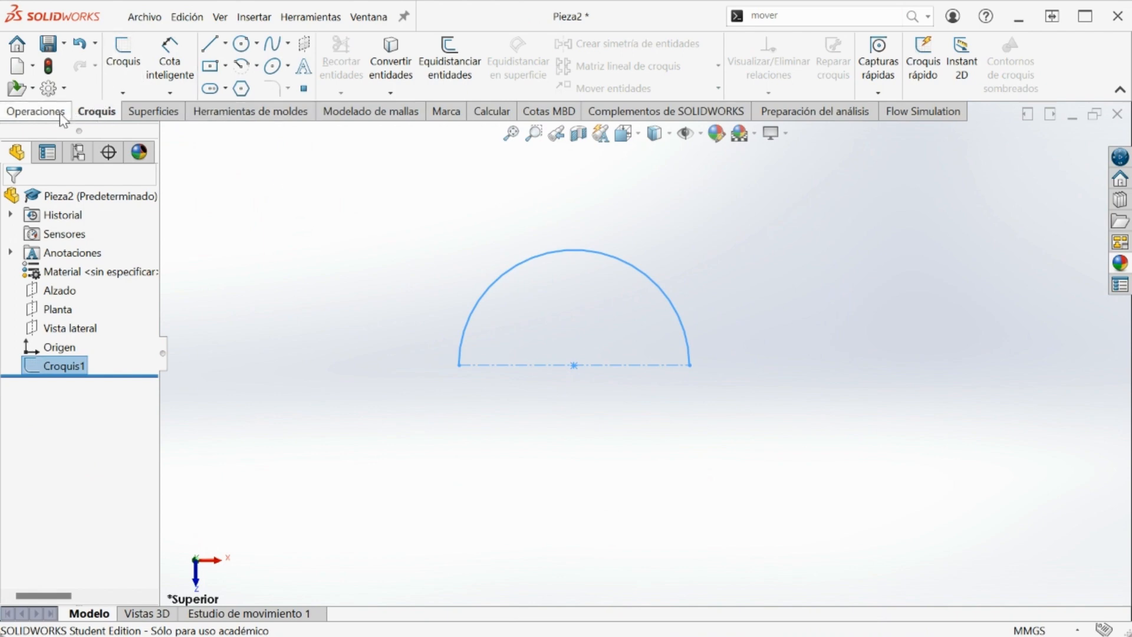
- Start a sketch on the Alzado plane and draw a horizontal centerline about 36 mm long, below the semicircle's left end
left_click(66, 295)
middle_click_drag(523, 488, 534, 365)
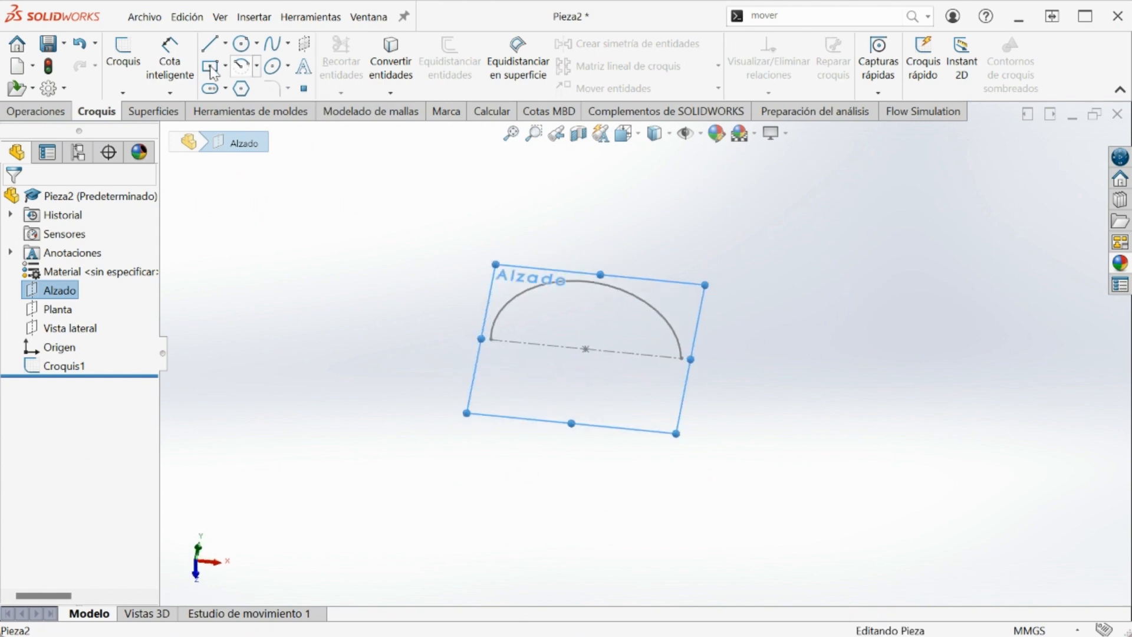
left_click(142, 58)
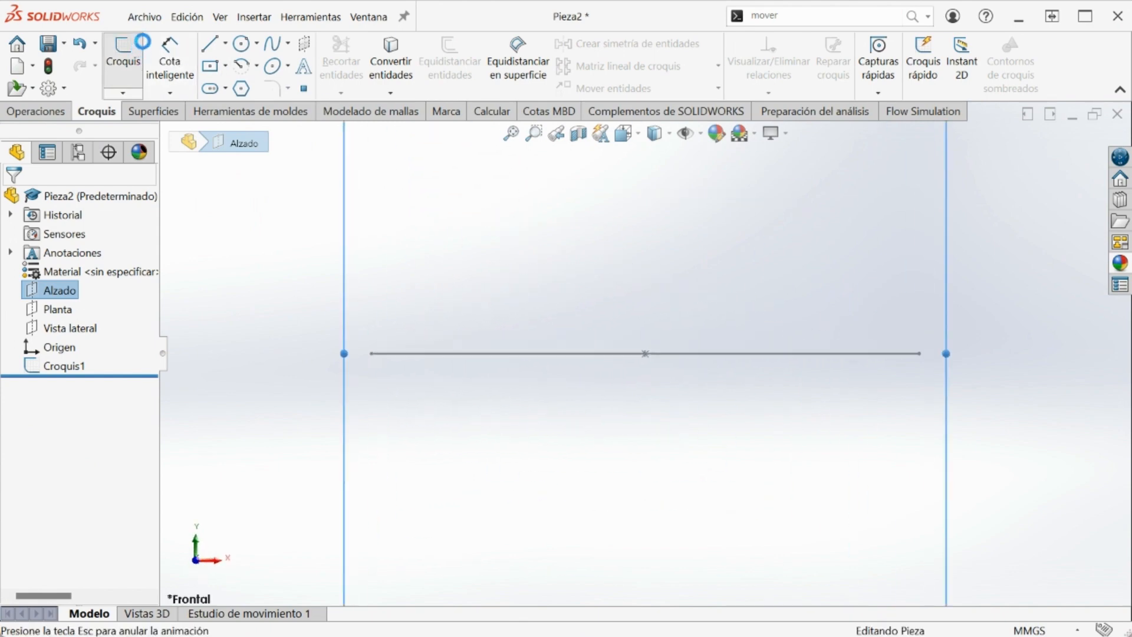
left_click(226, 43)
left_click(239, 88)
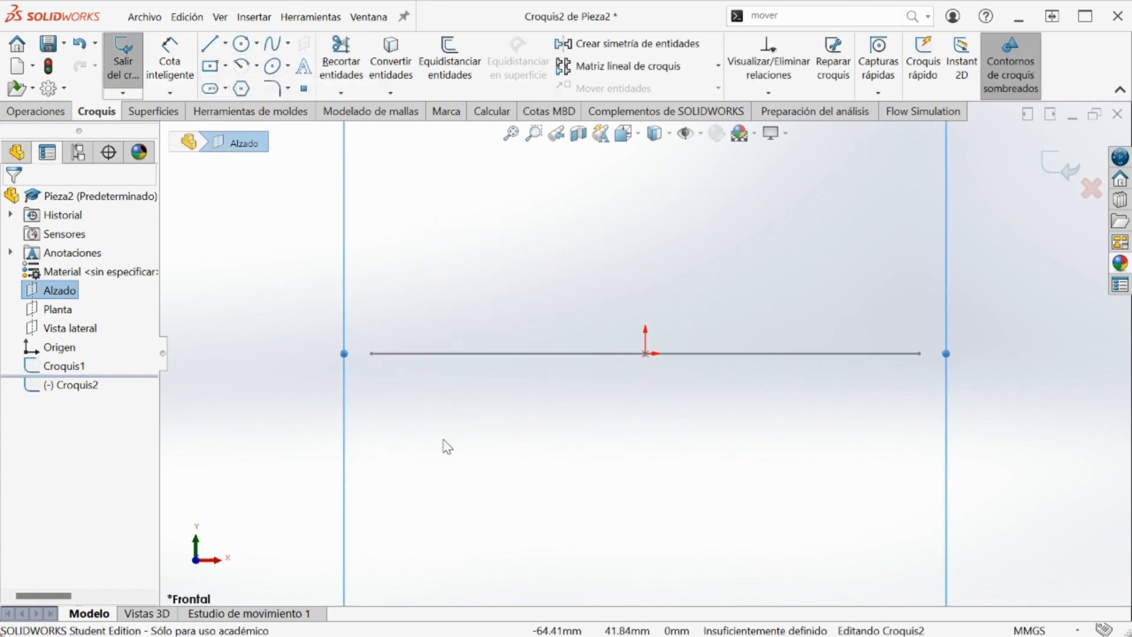
left_click(285, 403)
left_click(483, 403)
key("Escape")
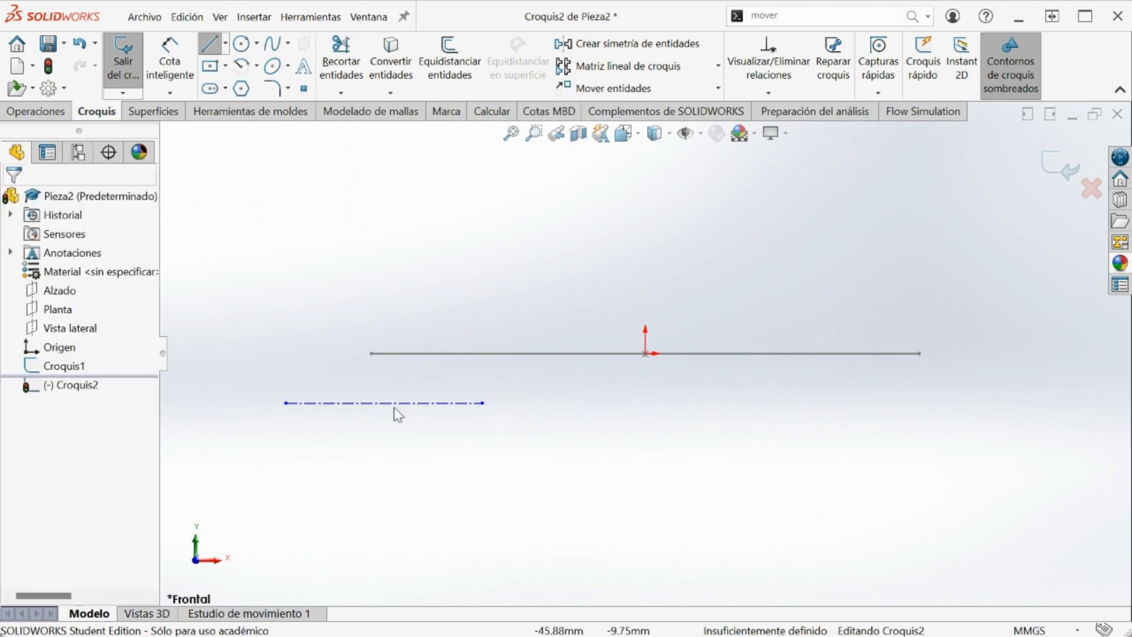
- Make the centerline's midpoint coincident with the left endpoint of the semicircular arc
left_click(384, 404)
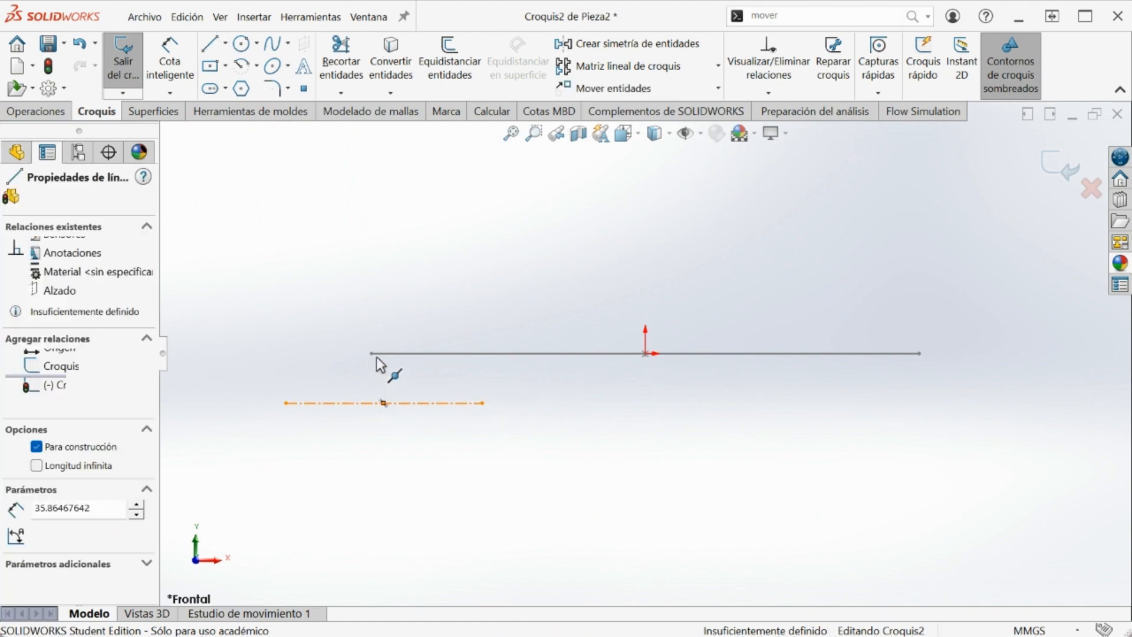
middle_click_drag(370, 354, 378, 387, "ctrl")
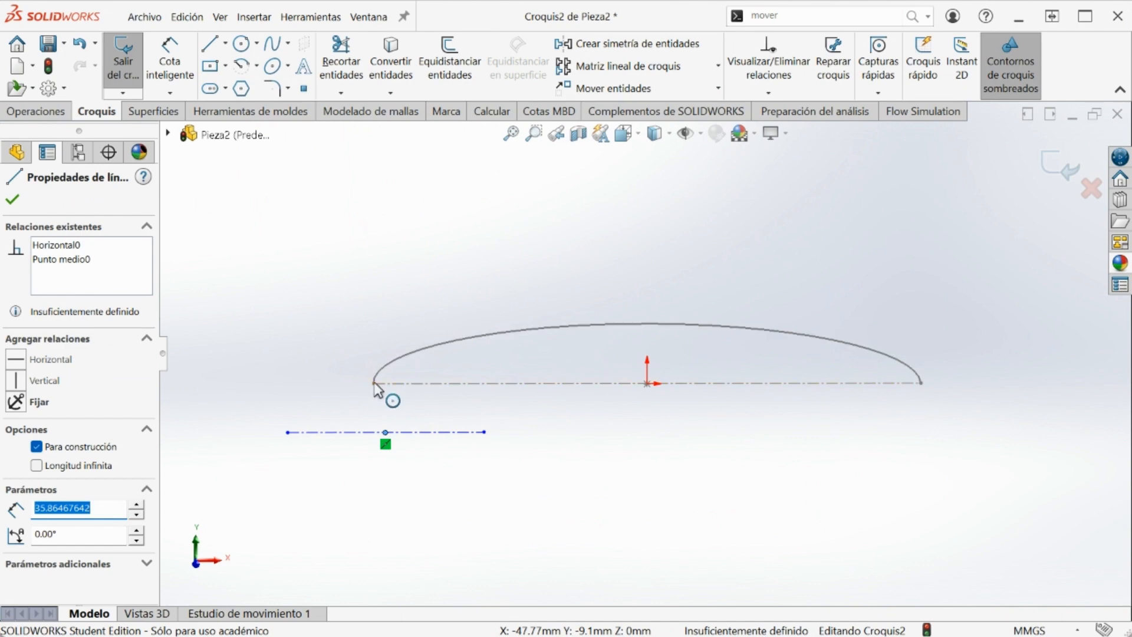
left_click(374, 384, "ctrl")
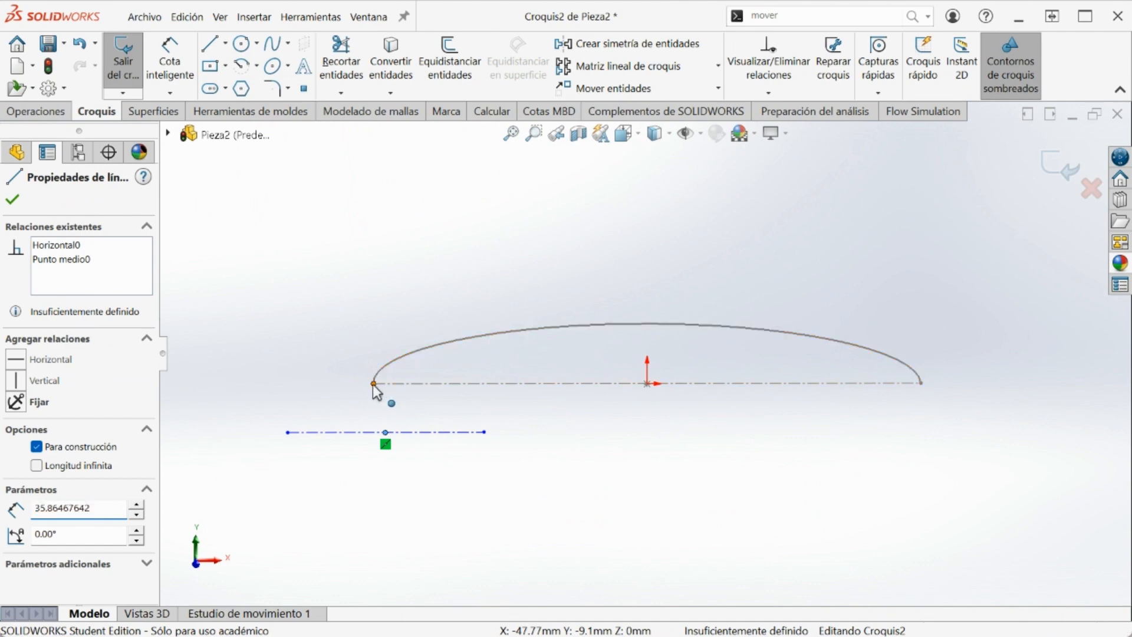
left_click(16, 471)
- Set the centerline's length to 50 mm and exit the sketch
left_click(170, 62)
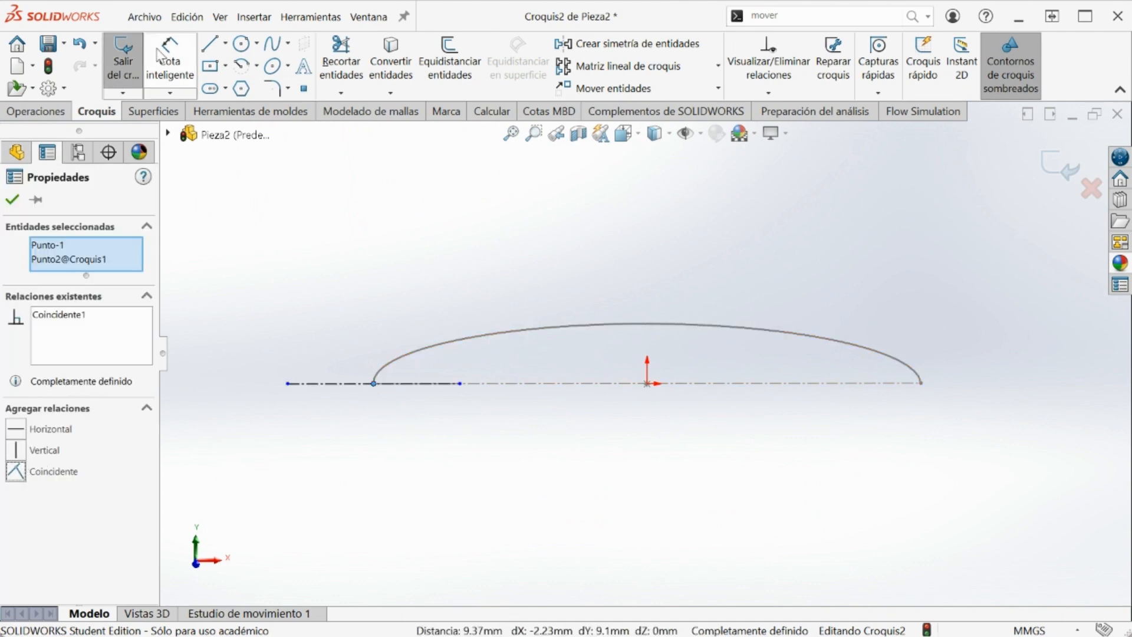
left_click(334, 382)
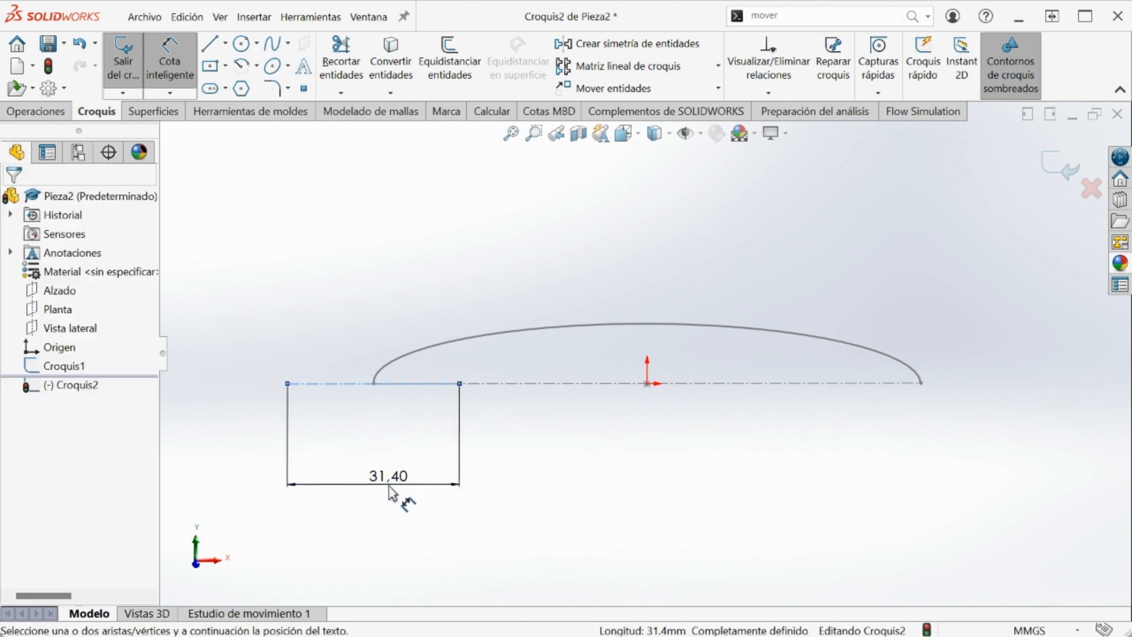
left_click(389, 482)
type("50")
key("Return")
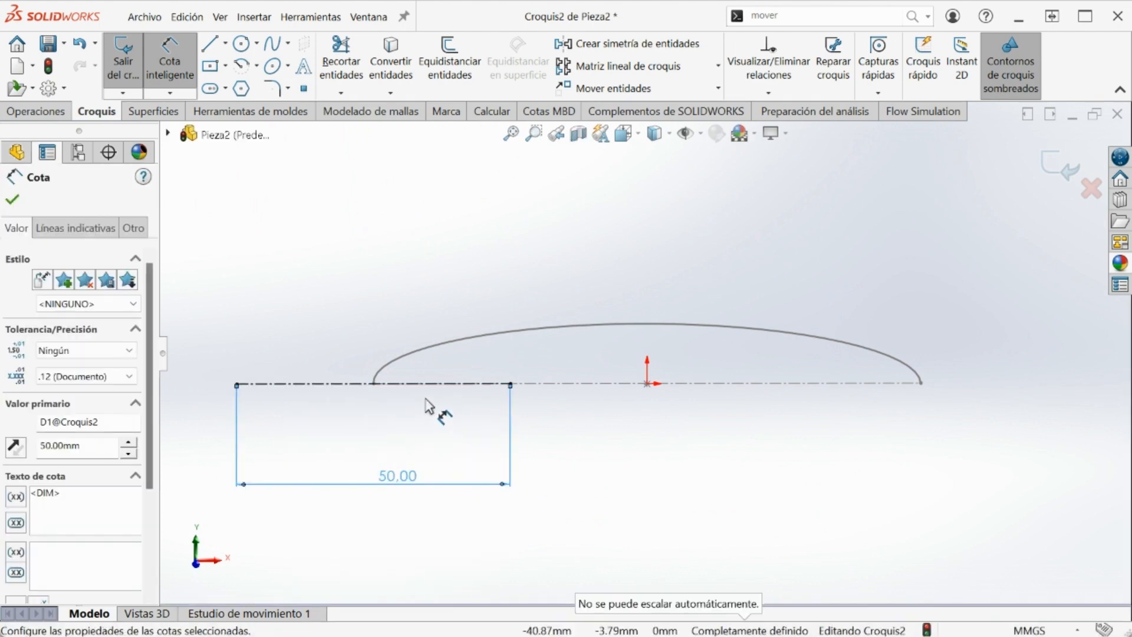
left_click(125, 65)
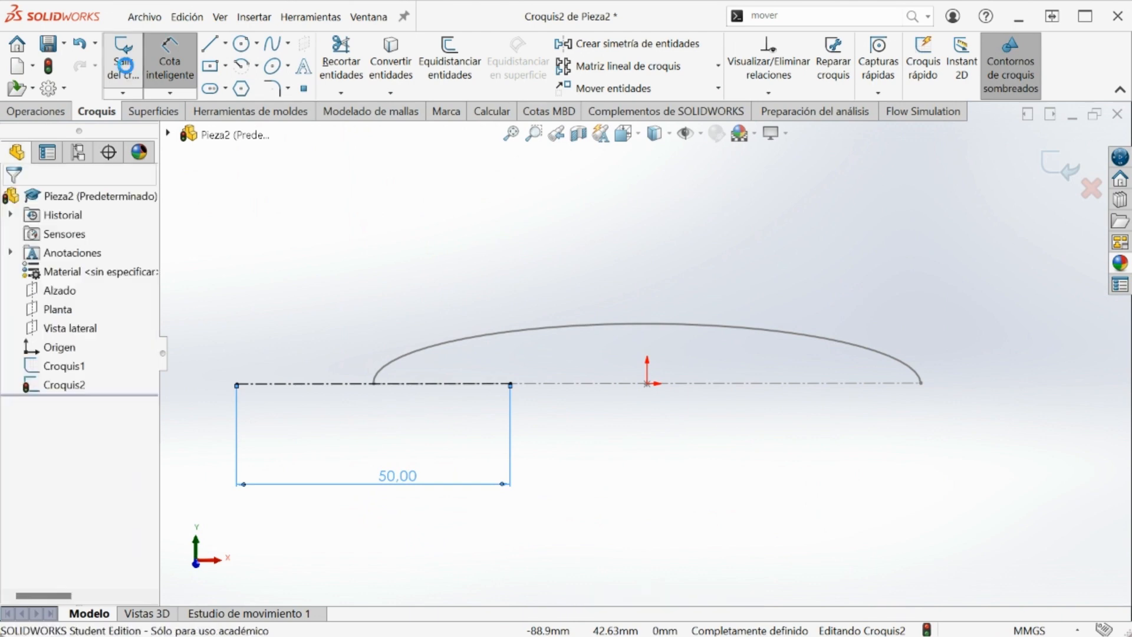
- Reopen the second sketch and draw a three-point arc of about 29 mm radius above the centerline, joining its endpoints
right_click(53, 384)
left_click(93, 223)
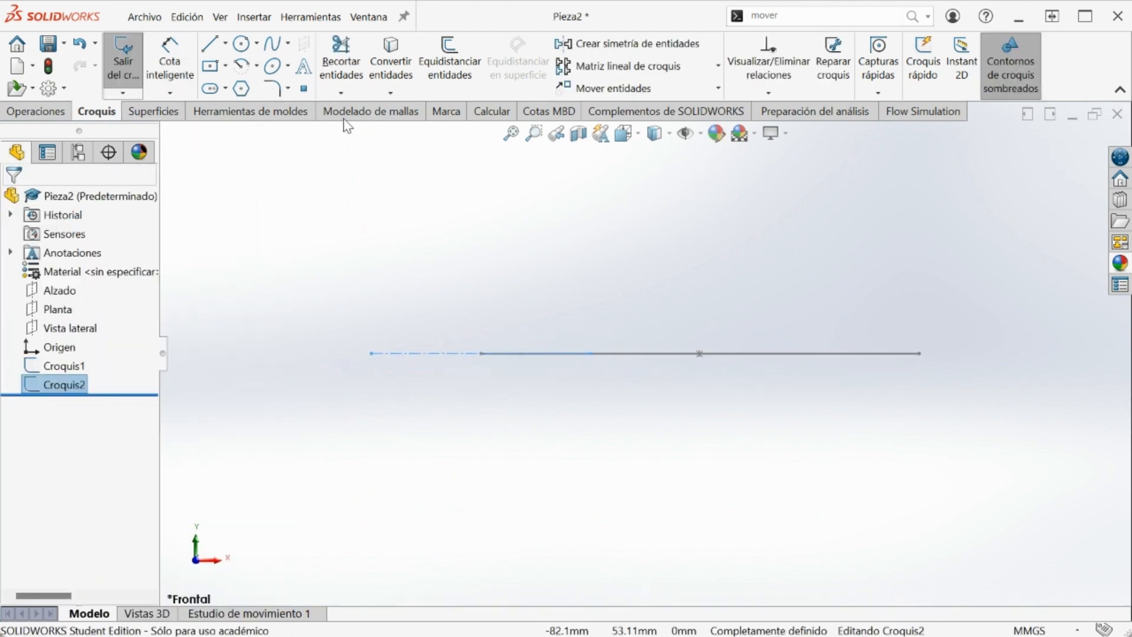
left_click(256, 66)
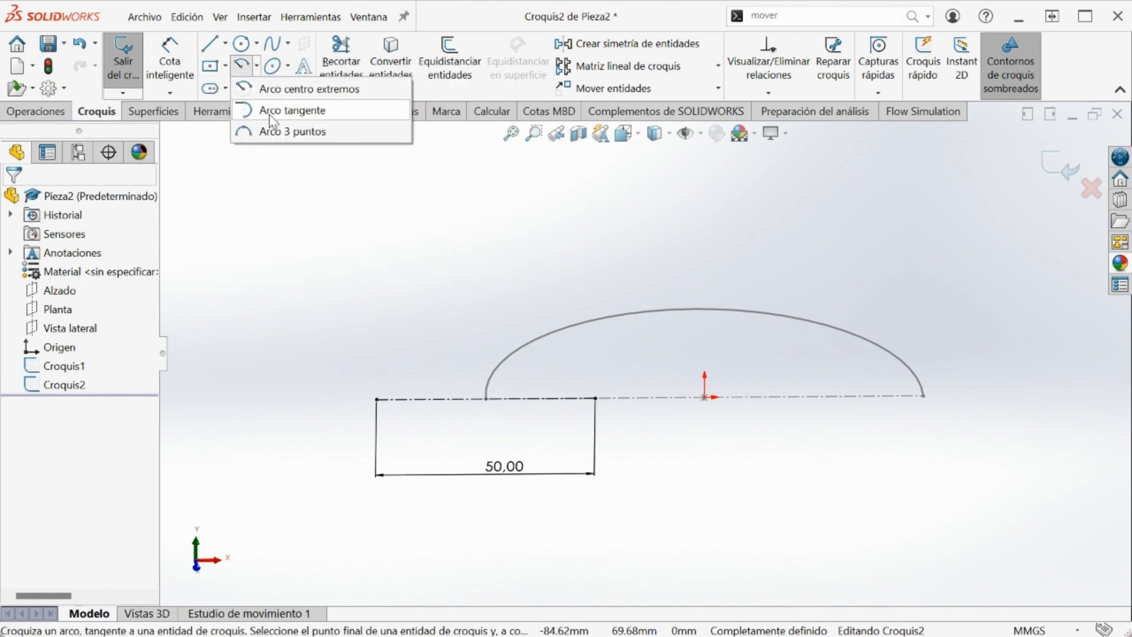
left_click(277, 132)
left_click(378, 399)
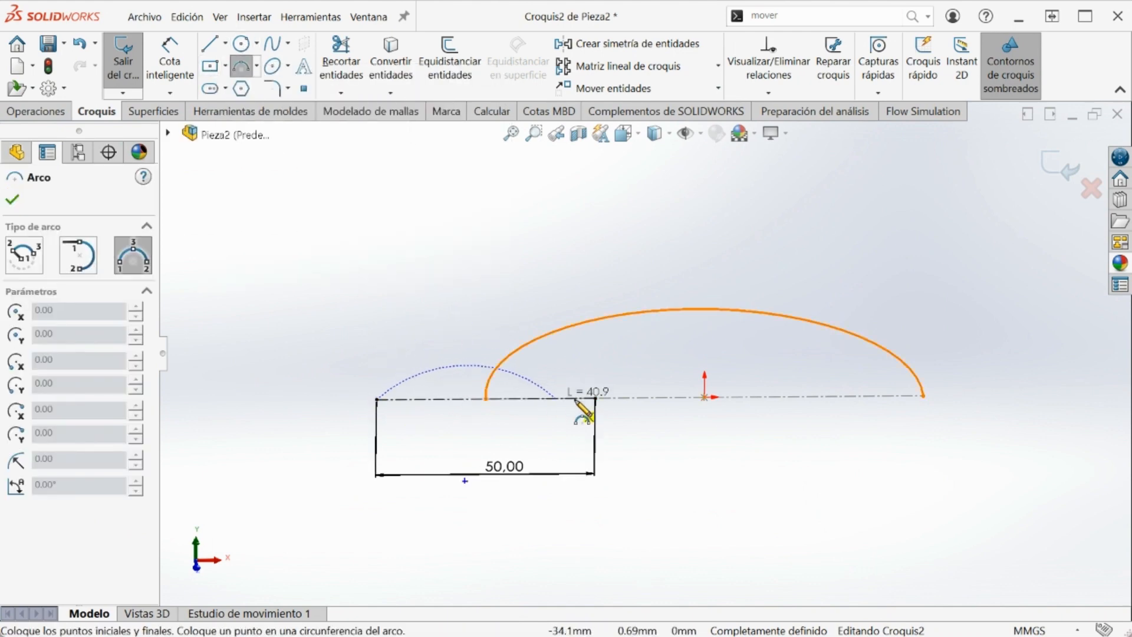
left_click(595, 399)
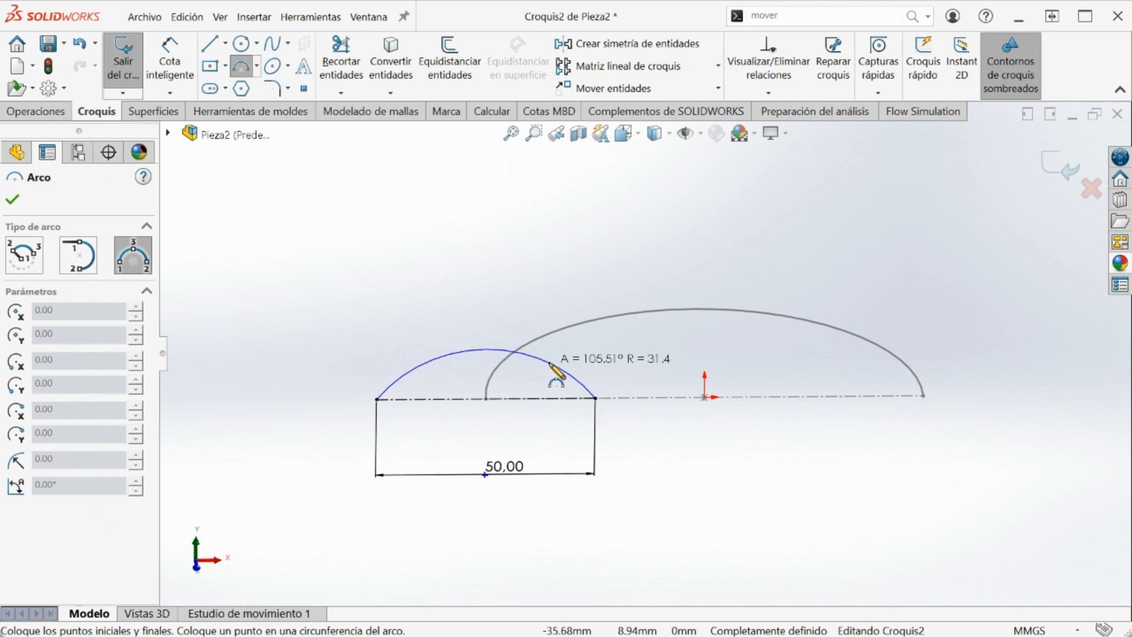
left_click(551, 359)
key("Escape")
- Set the three-point arc's radius to 30 mm
left_click(171, 53)
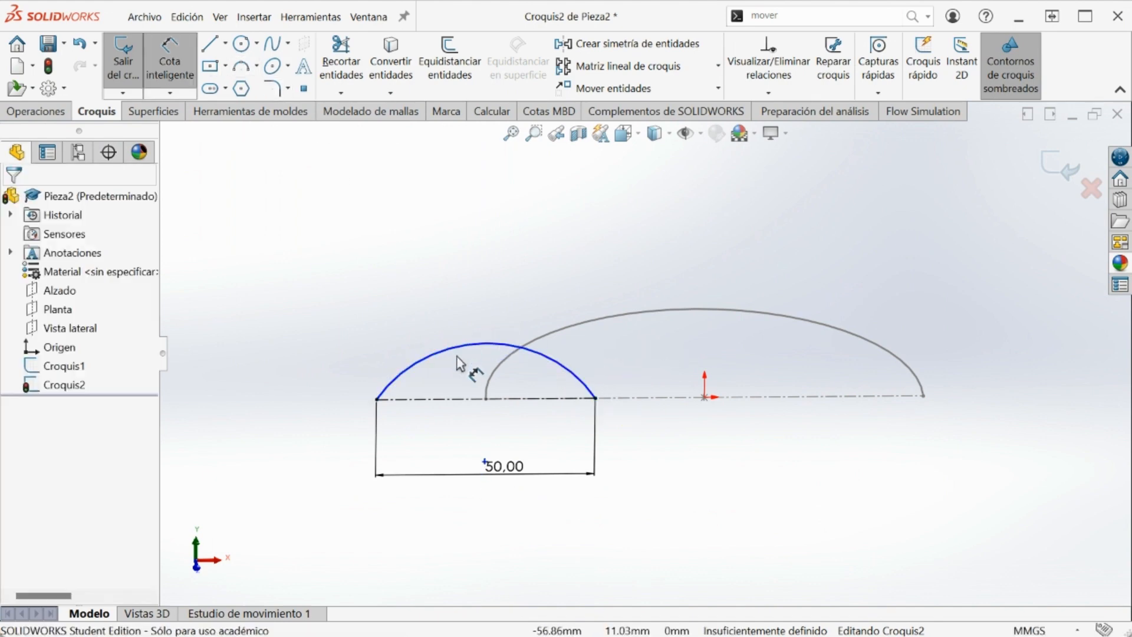
left_click(462, 348)
left_click(304, 284)
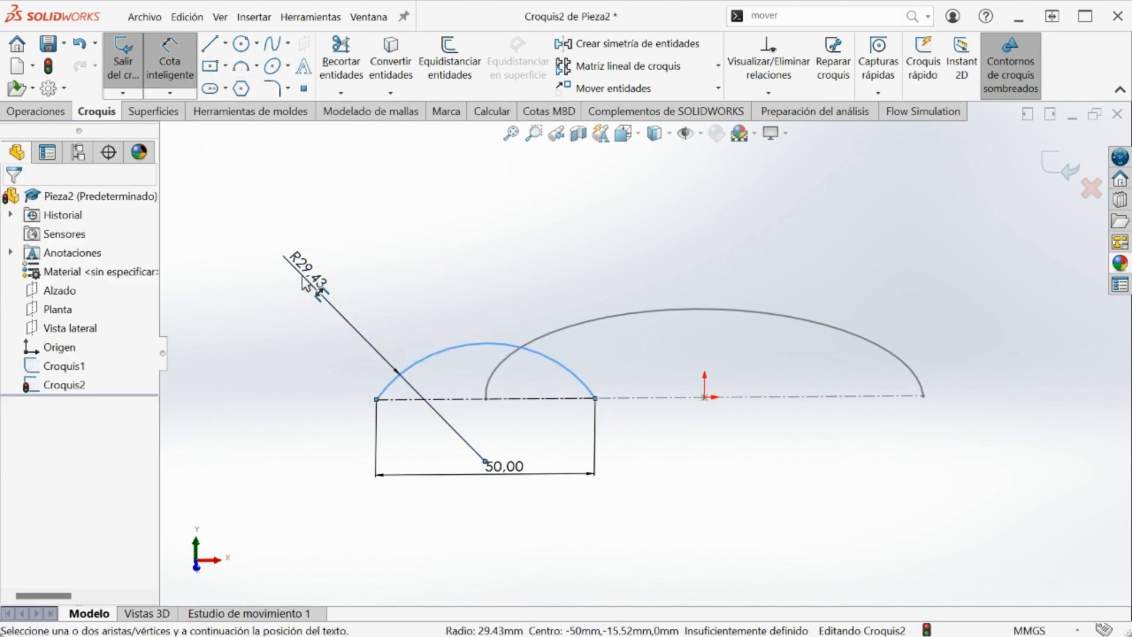
type("30")
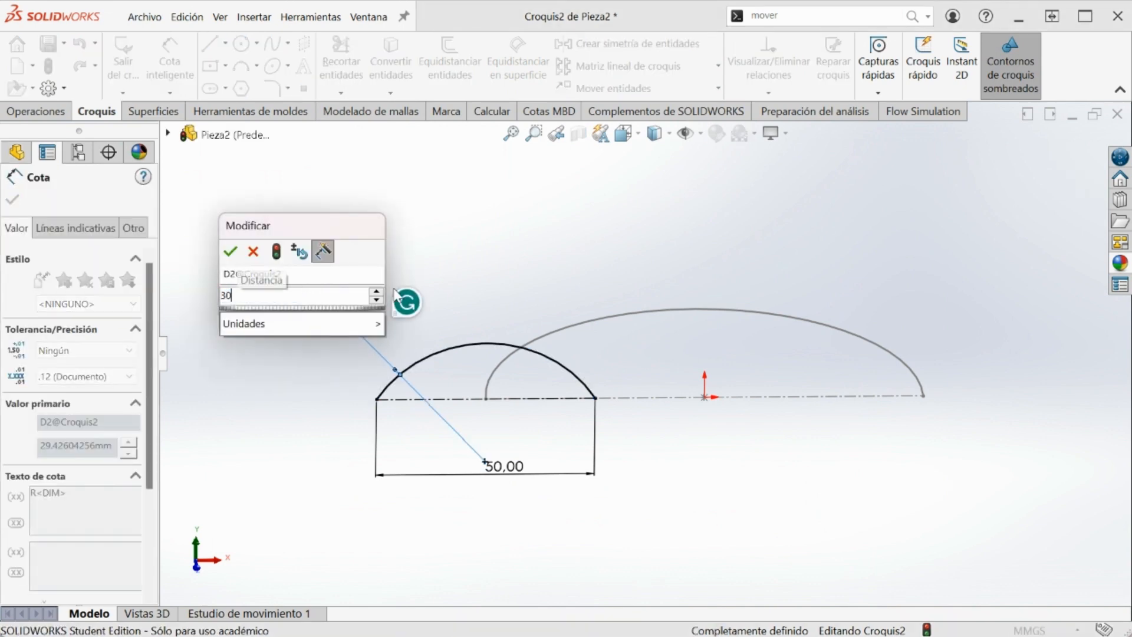
key("Return")
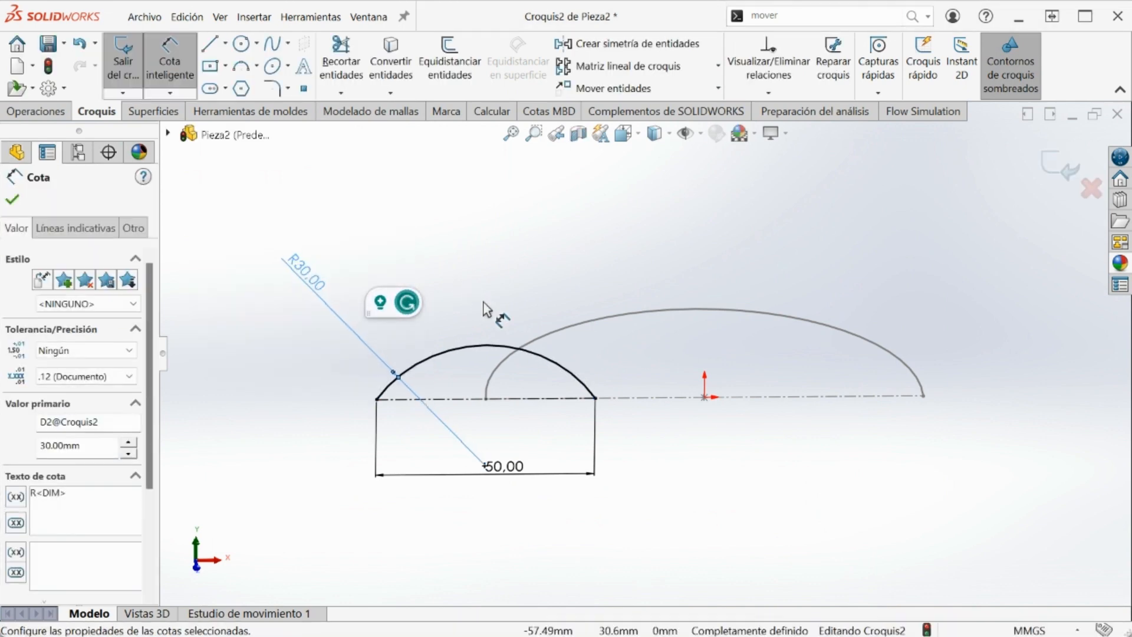
- Draw a horizontal centerline about 30 mm long between the two sides of the R30 arc, above the 50 mm centerline
scroll(472, 376, "down", 2)
scroll(493, 373, "down", 3)
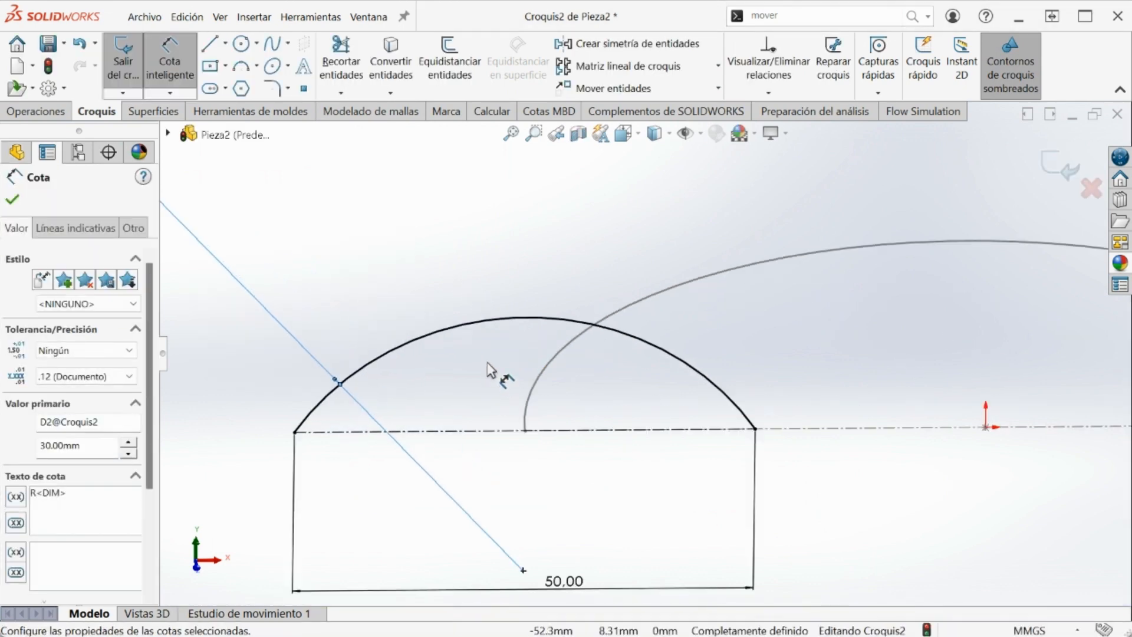
left_click(225, 44)
left_click(253, 89)
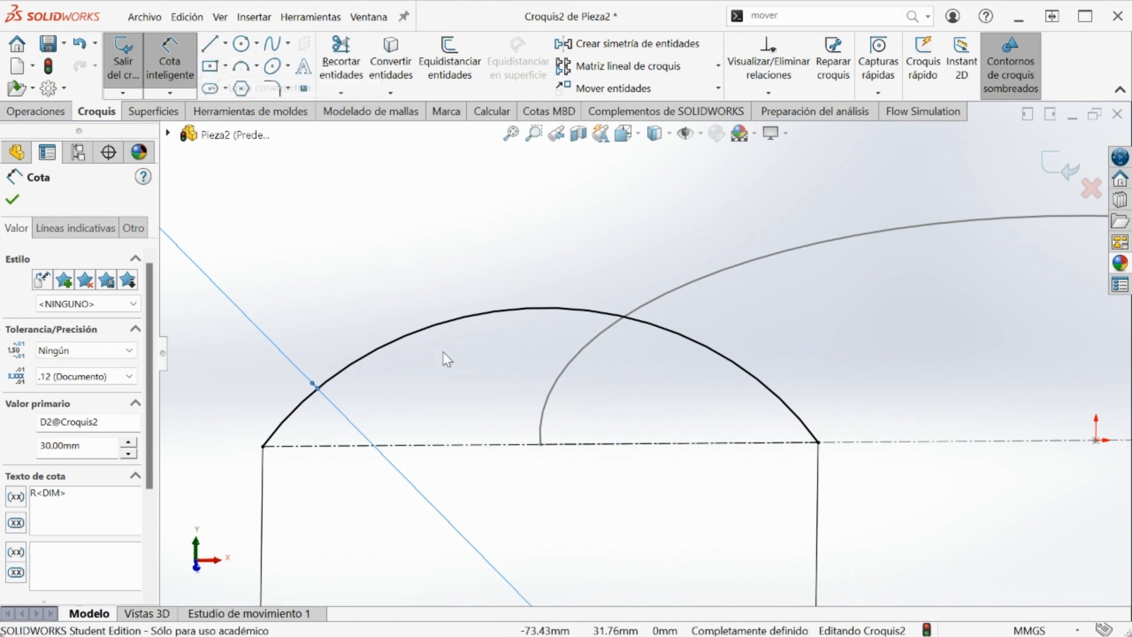
left_click(377, 350)
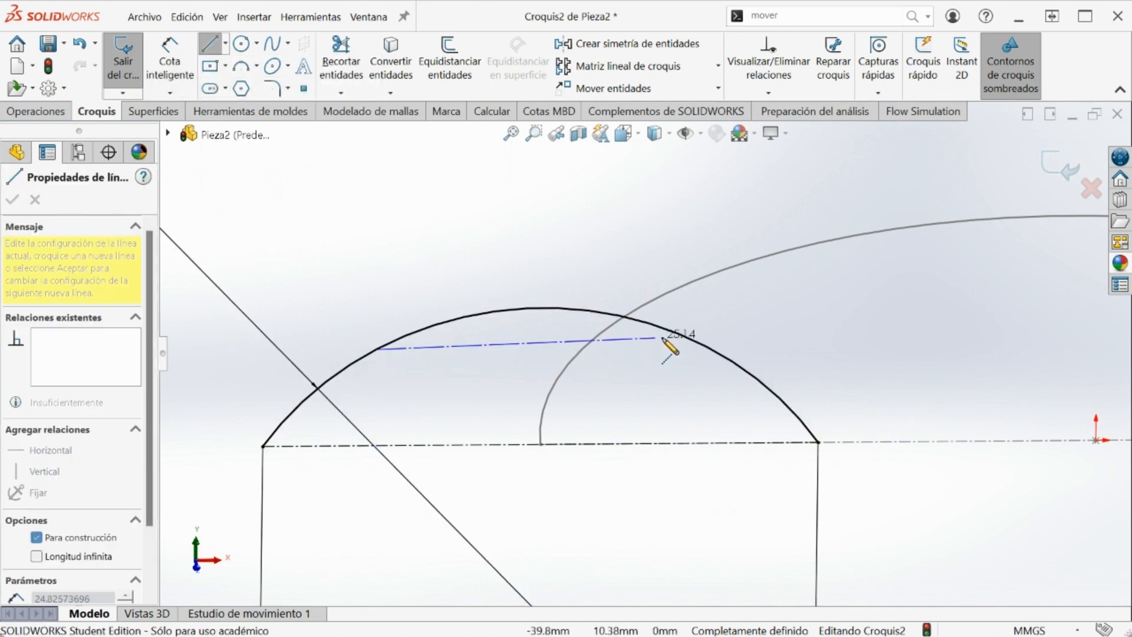
left_click(706, 347)
key("Escape")
- Set the upper centerline's length to 25 mm
left_click(170, 59)
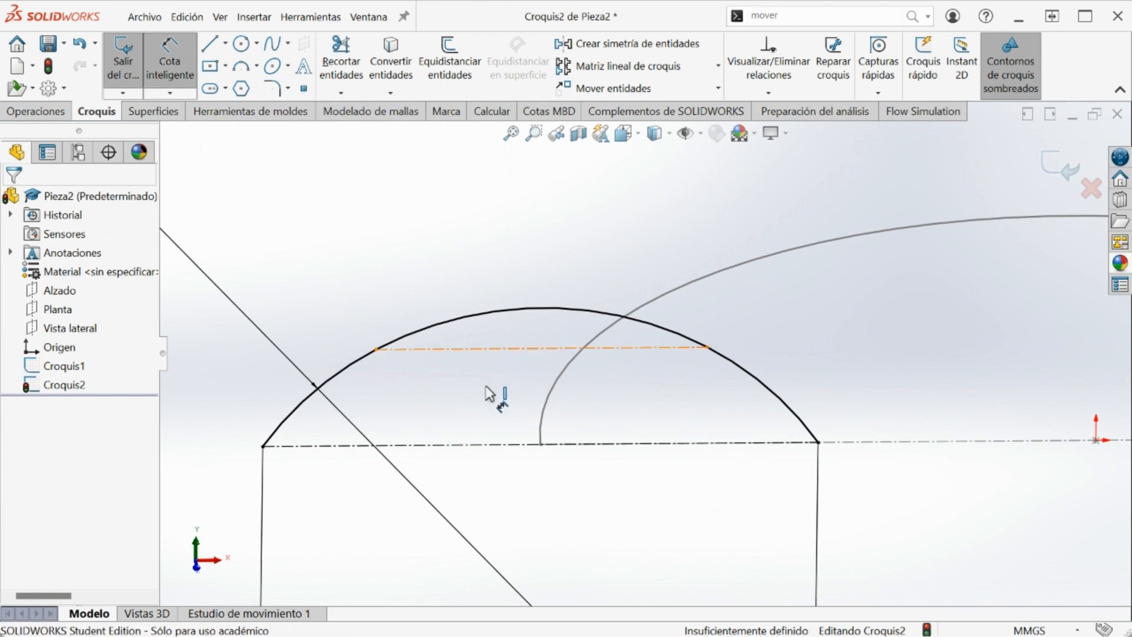
left_click(489, 349)
left_click(507, 226)
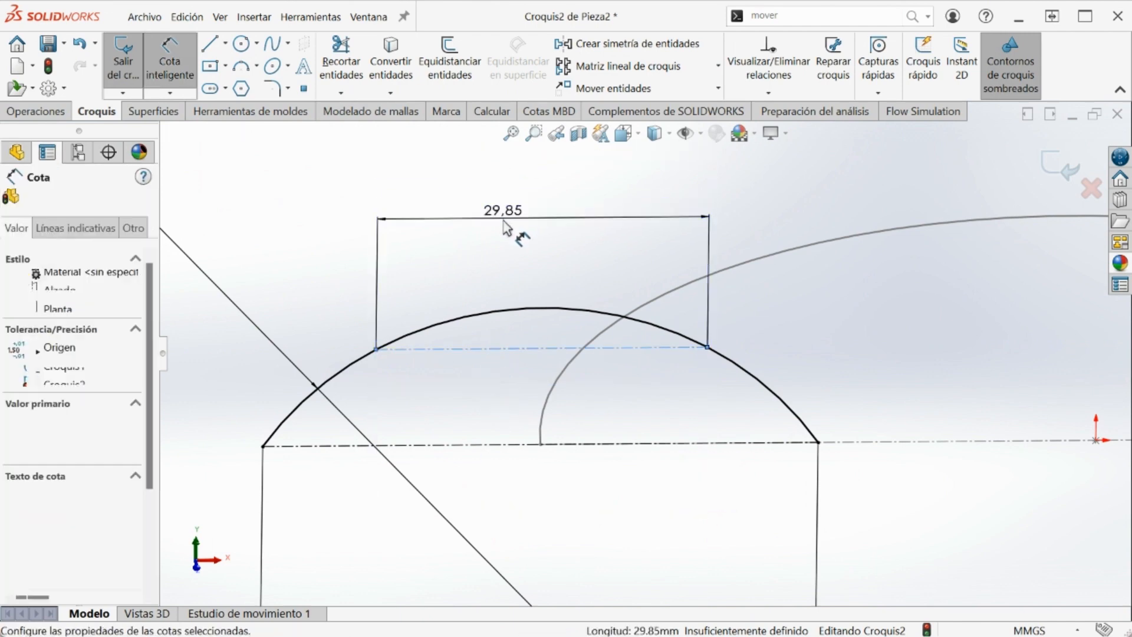
type("25")
key("Return")
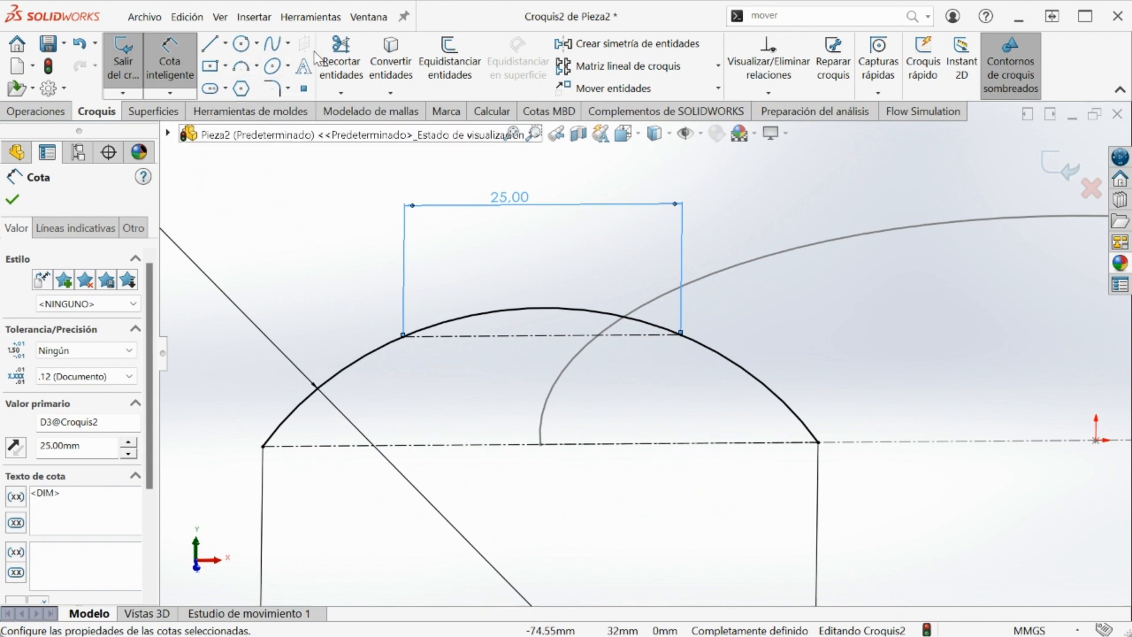
- Mirror the R30 arc about the 25 mm centerline, keeping the original
left_click(625, 43)
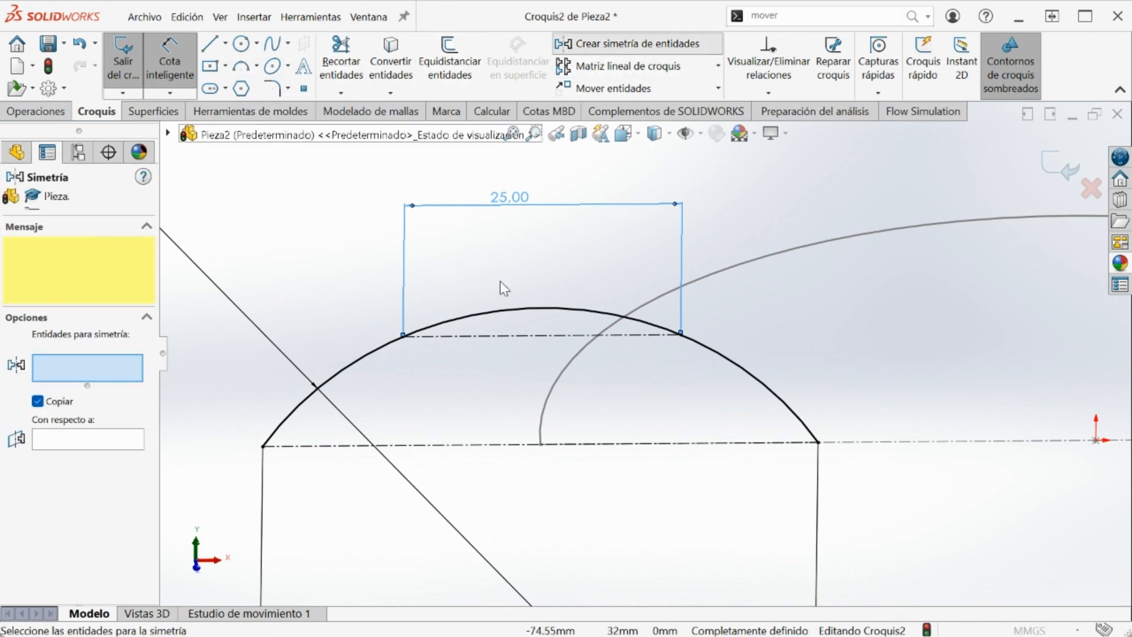
left_click(505, 313)
left_click(79, 441)
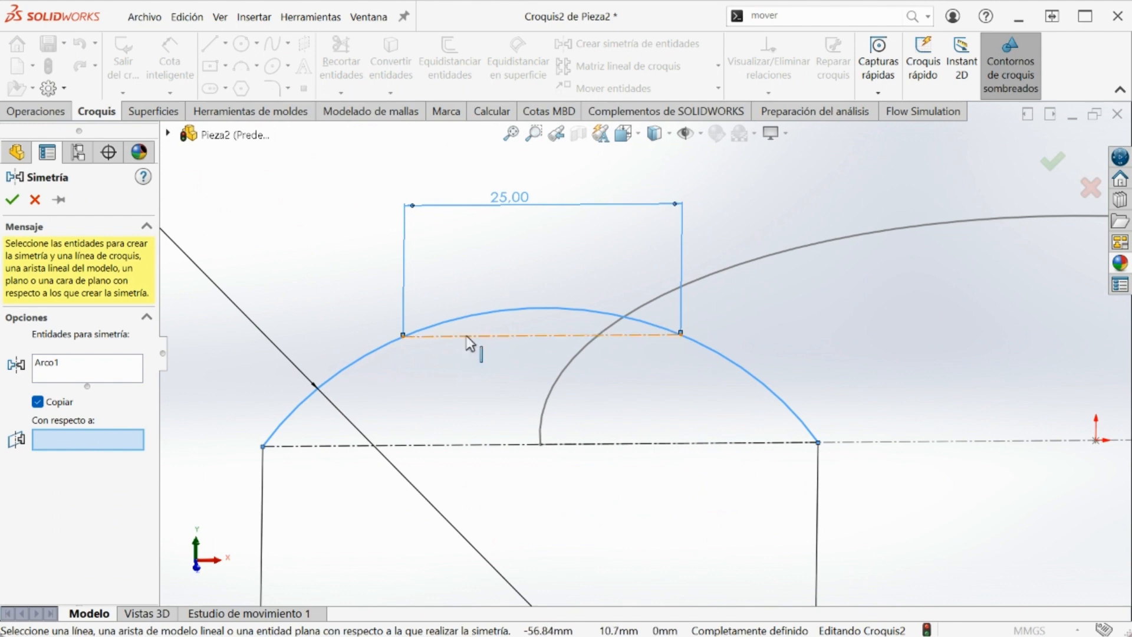
left_click(470, 337)
key("Return")
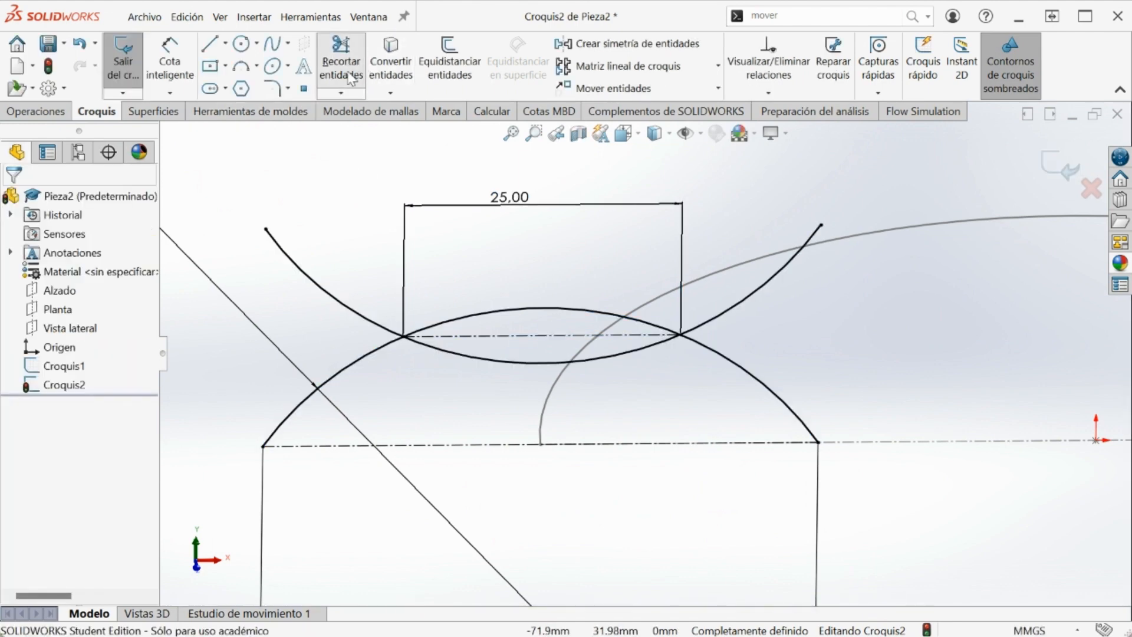
- Trim the mirrored arc's two outer ends and the original arc's crown between the intersections, leaving a concave dip
left_click(352, 79)
left_click(321, 282)
left_click(727, 295)
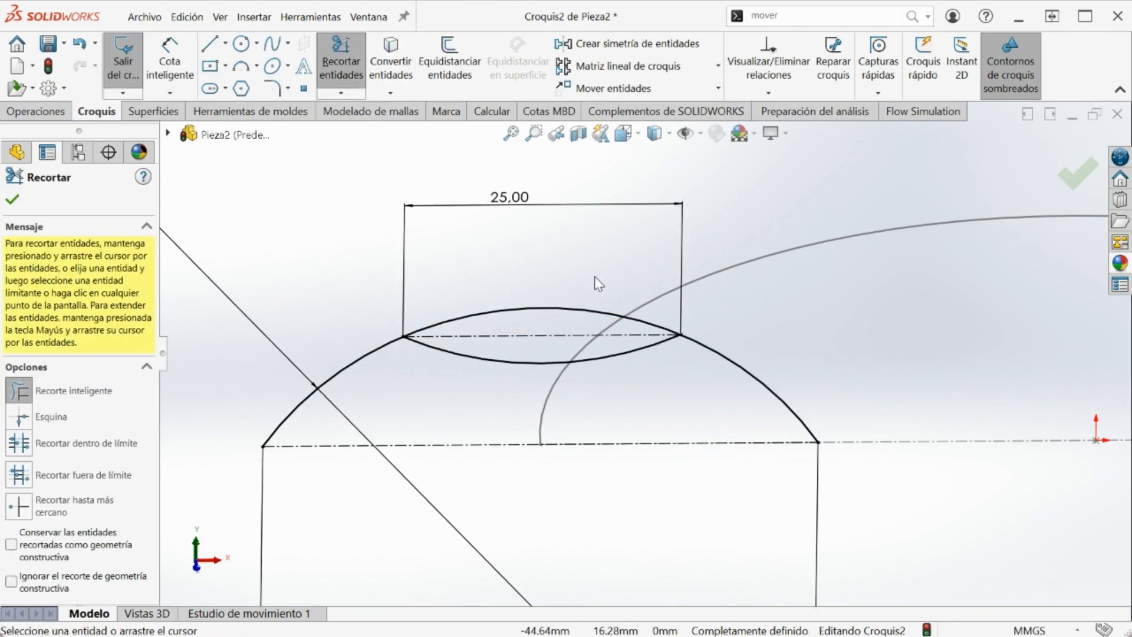
left_click(558, 307)
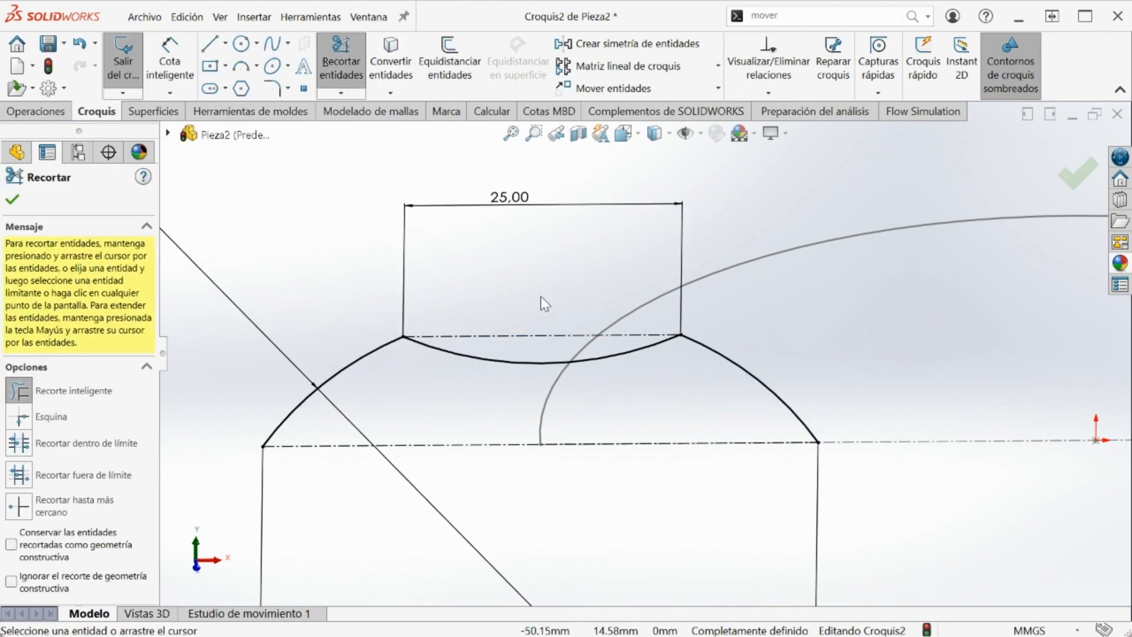
- Offset the concave arc 2 mm downward with a dimension added
left_click(445, 75)
left_click(540, 364)
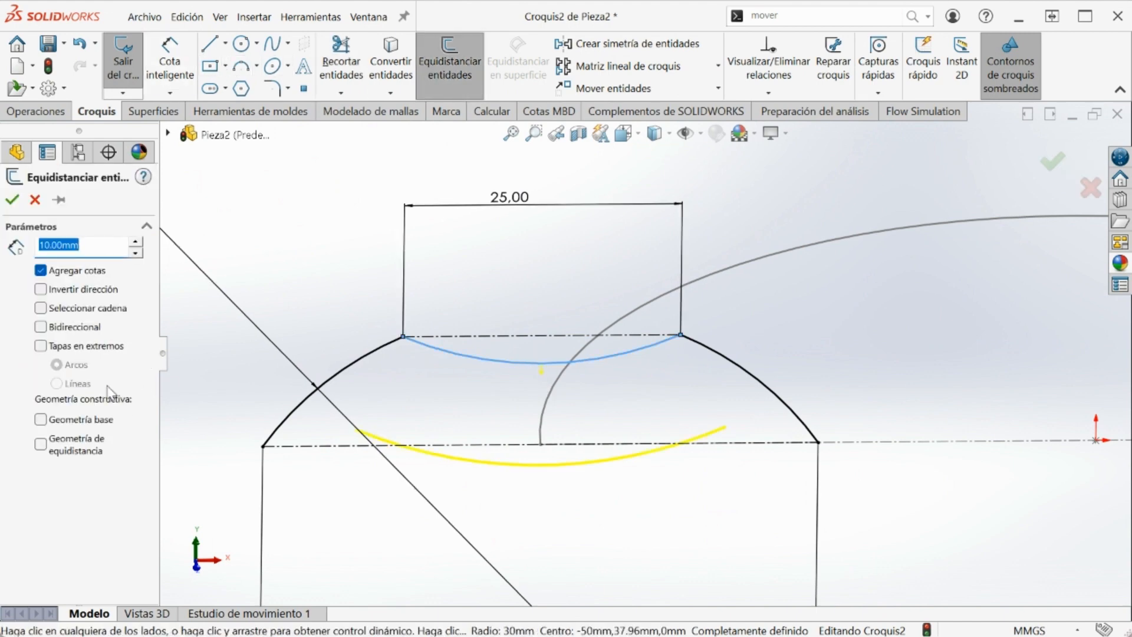
type("2")
key("Return")
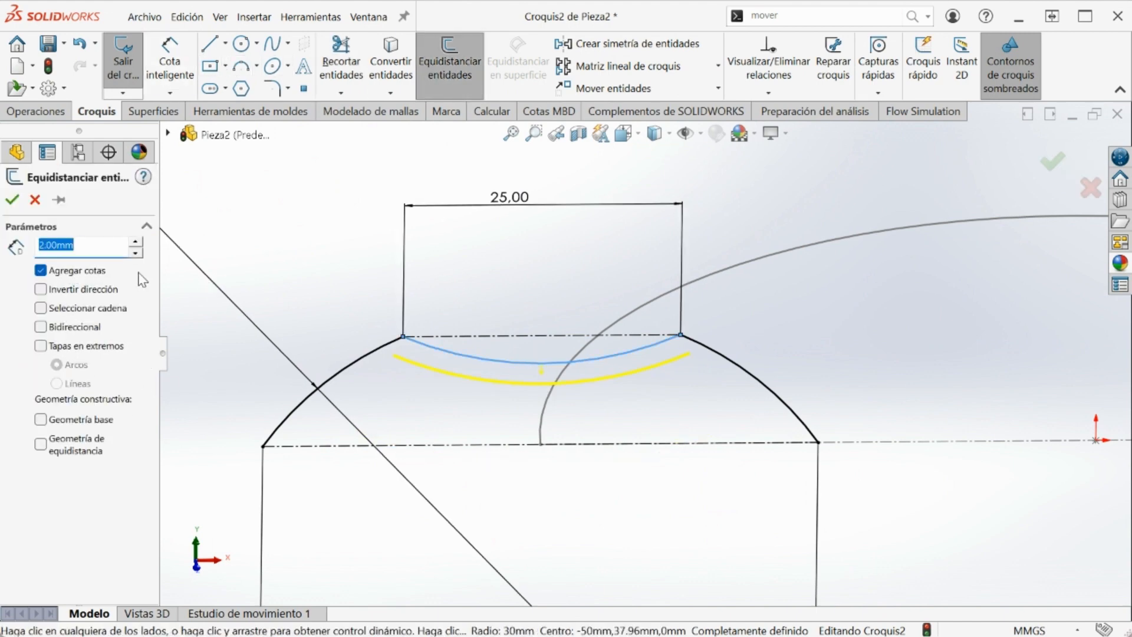
key("Return")
- Offset the new lower arc a further 3 mm downward with a dimension added
left_click(446, 78)
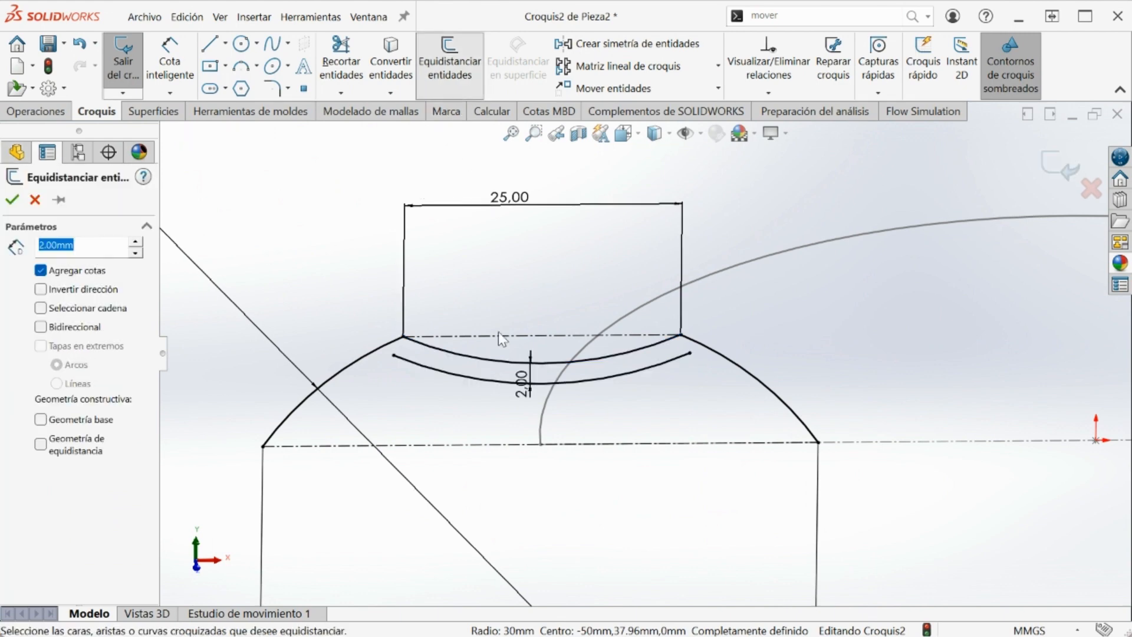
left_click(492, 381)
type("3")
key("Return")
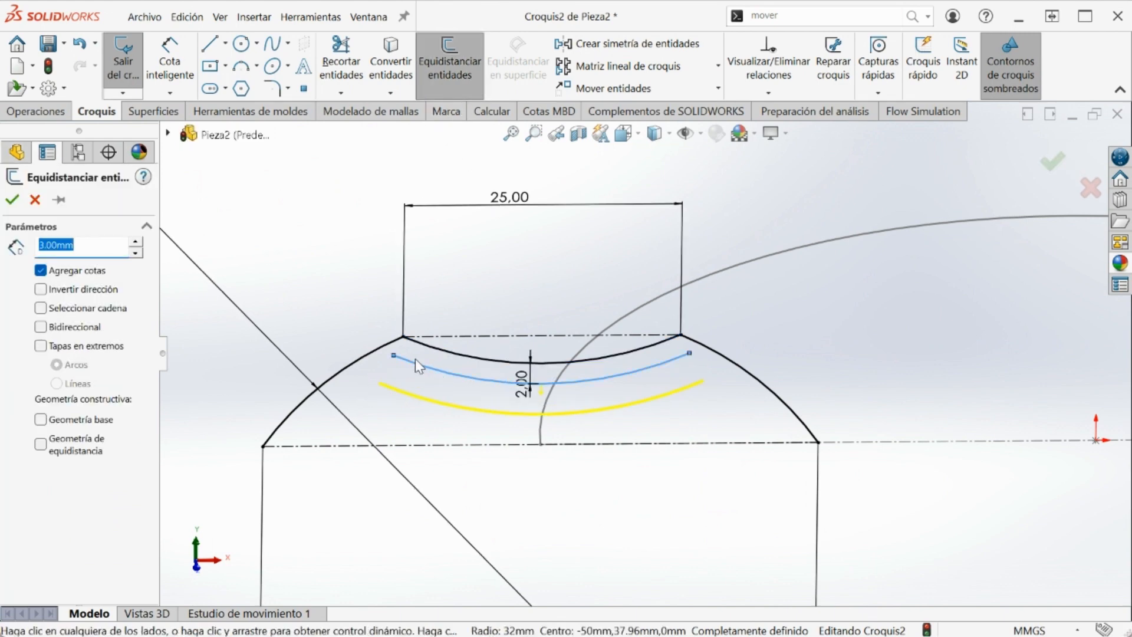
key("Return")
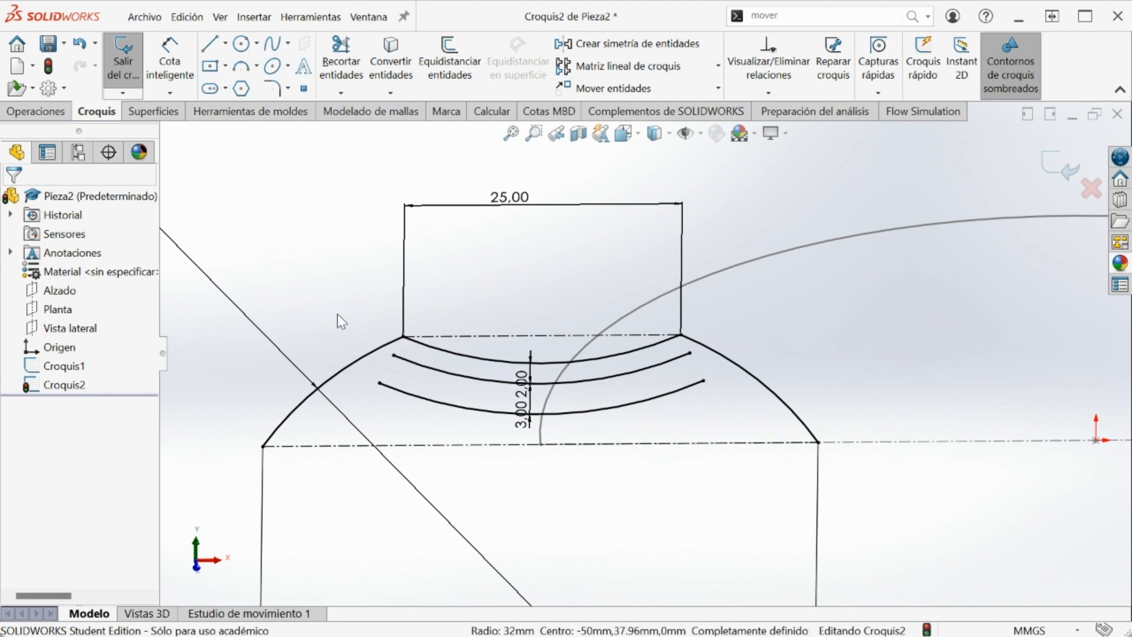
- Convert the original concave arc and its 2 mm offset to construction geometry
left_click(465, 379)
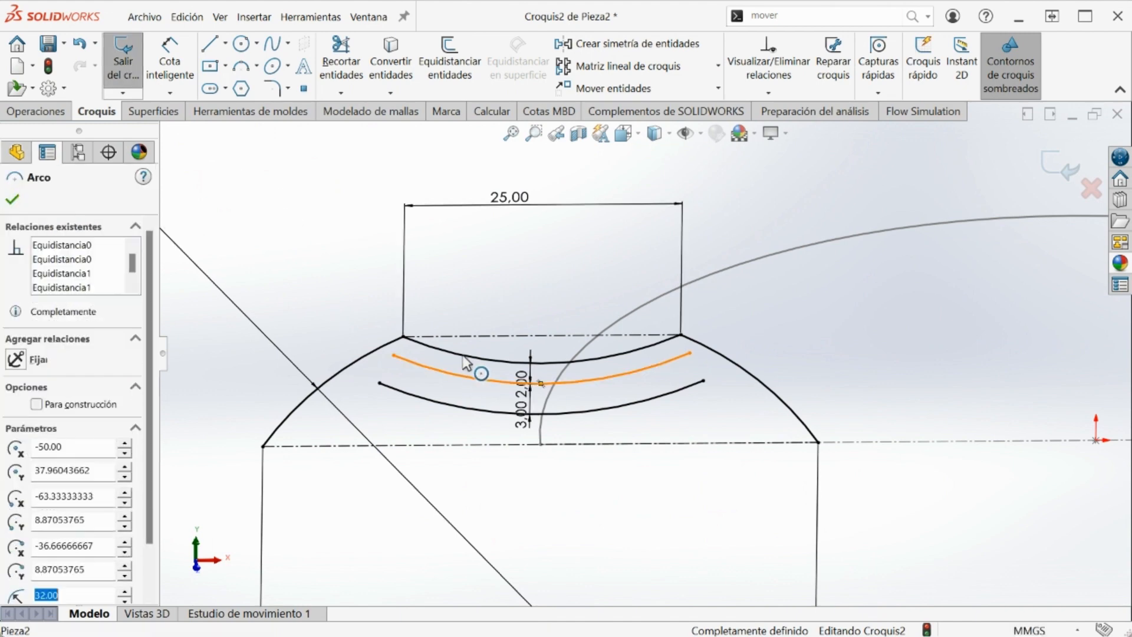
left_click(472, 355, "ctrl")
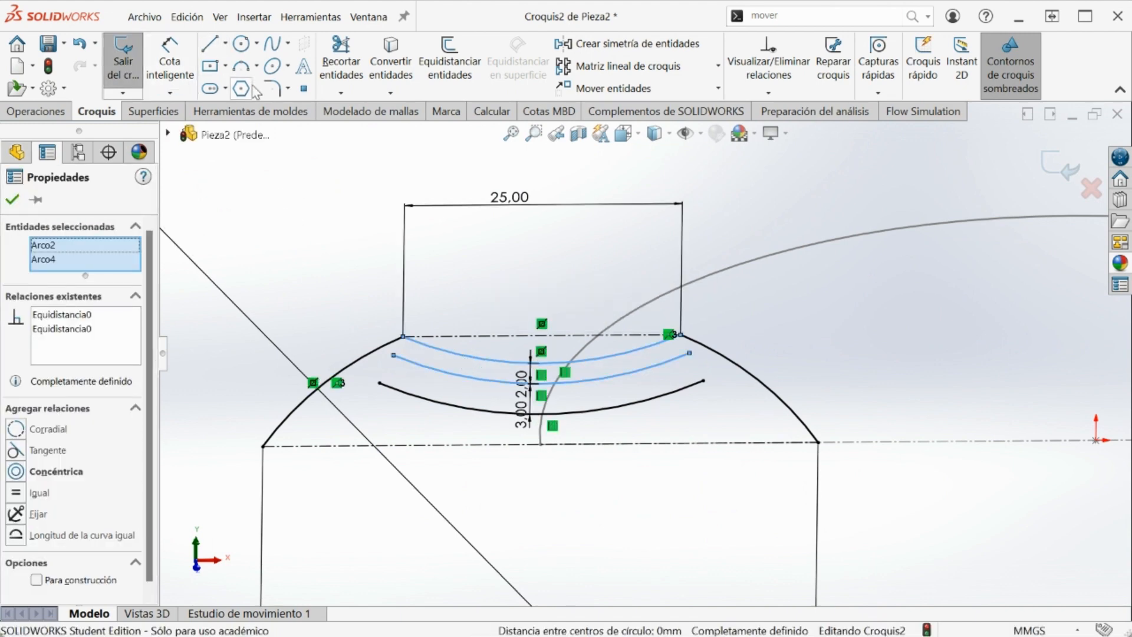
right_click(493, 333)
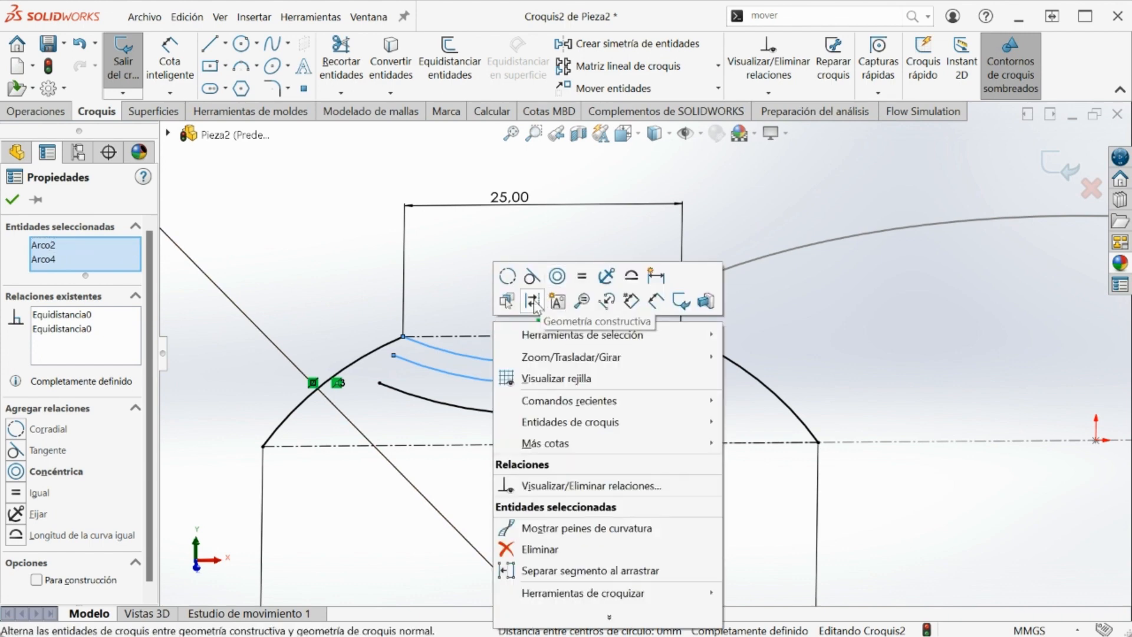
left_click(533, 301)
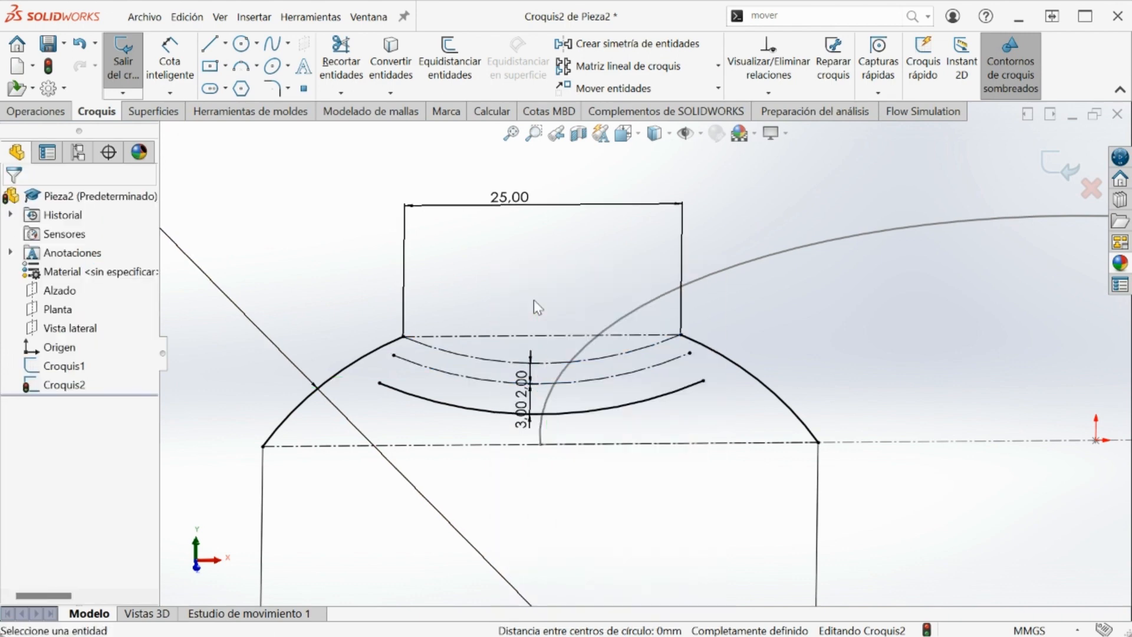
- Draw a sloped line from the dip's left corner to the middle arc, continuing with a vertical line down to the lowest arc
left_click(217, 51)
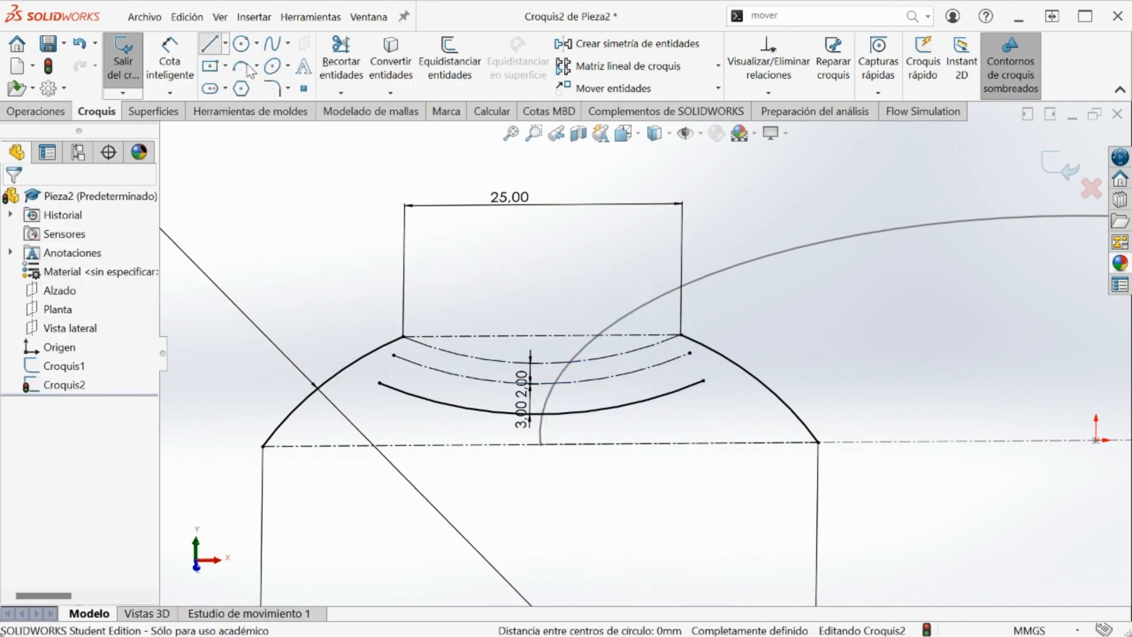
left_click(404, 337)
left_click(444, 372)
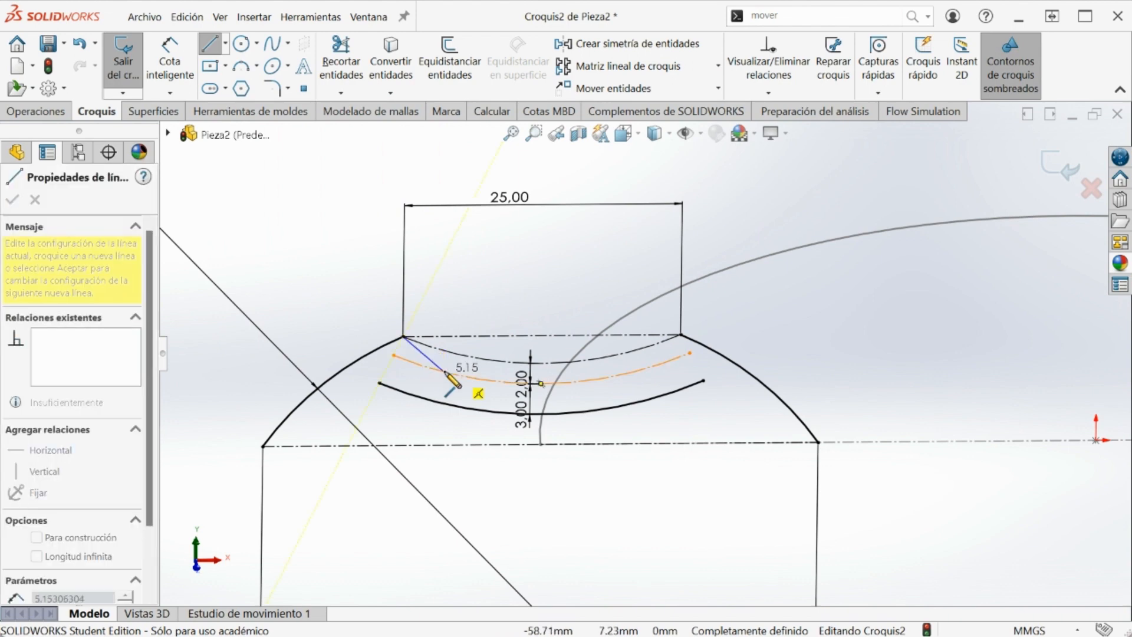
left_click(444, 405)
key("Escape")
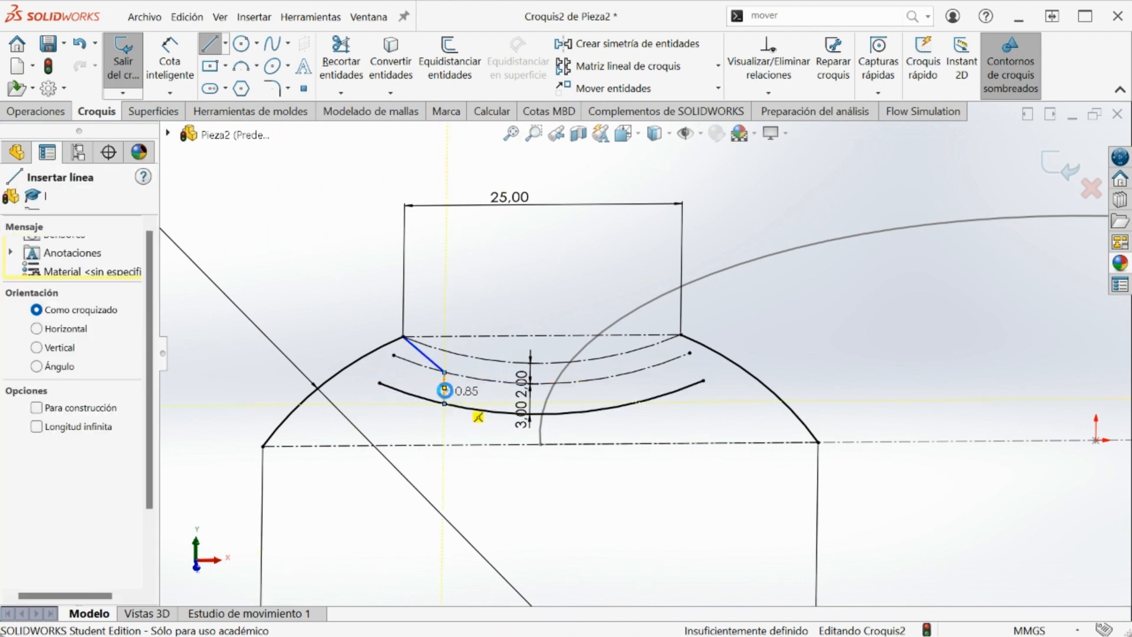
key("Escape")
- Dimension the angle between the sloped line and the 50 mm centerline as 45°
left_click(170, 59)
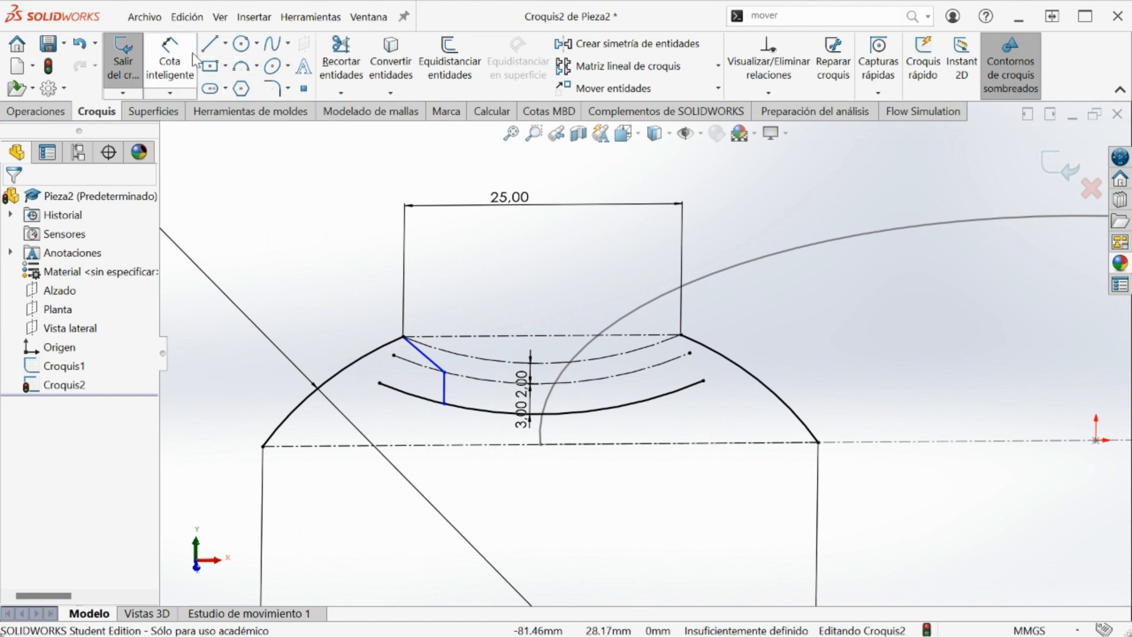
left_click(436, 370)
left_click(406, 444)
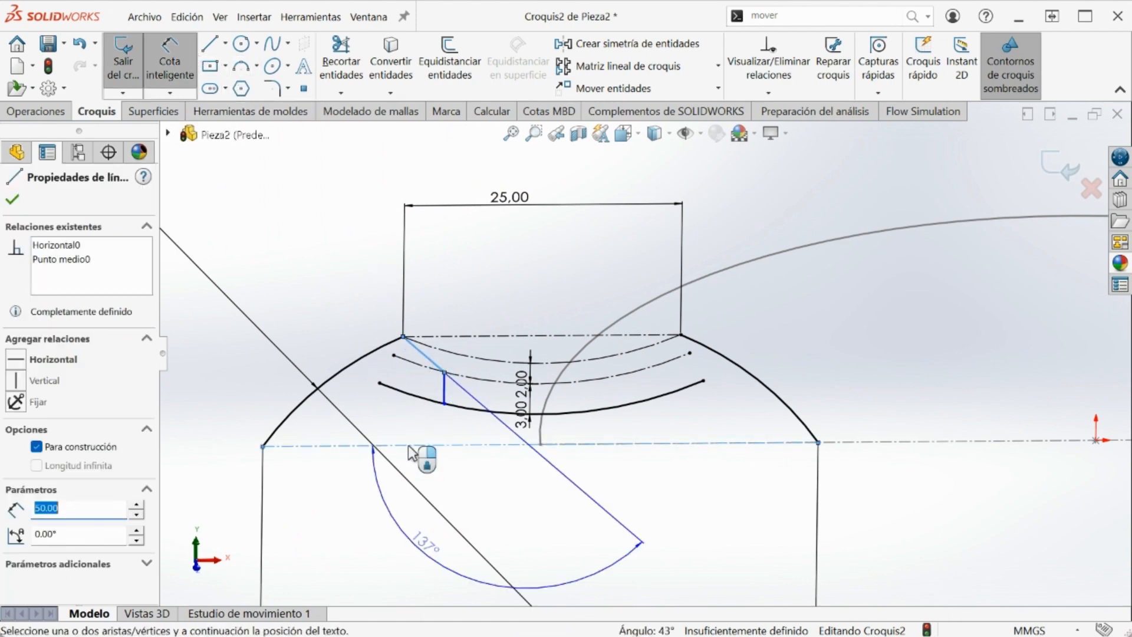
left_click(276, 277)
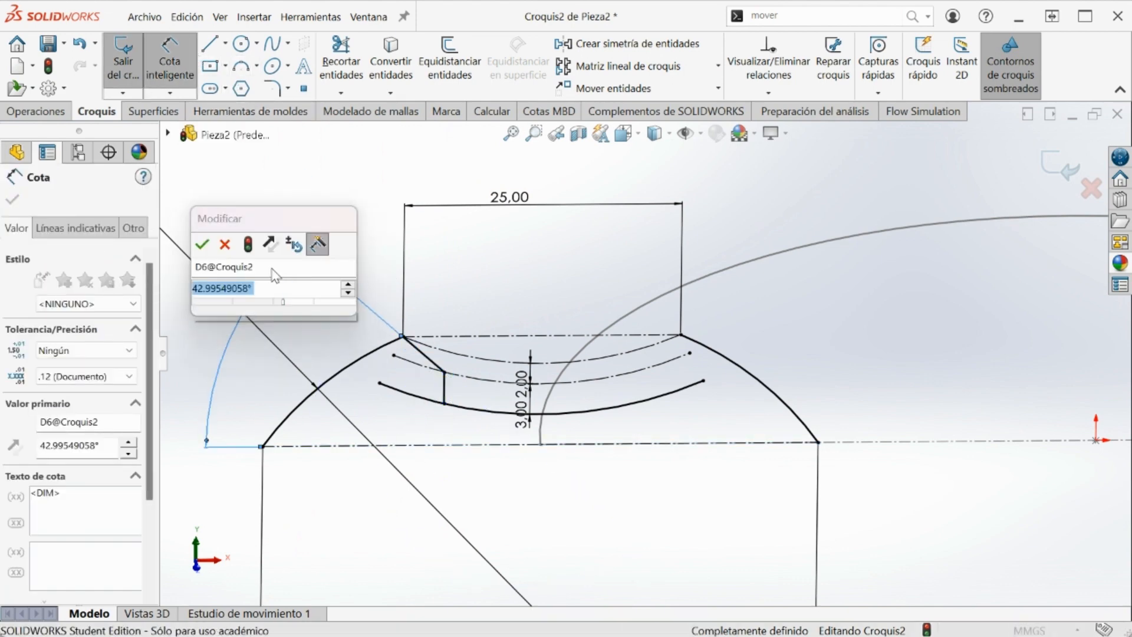
type("45")
key("Return")
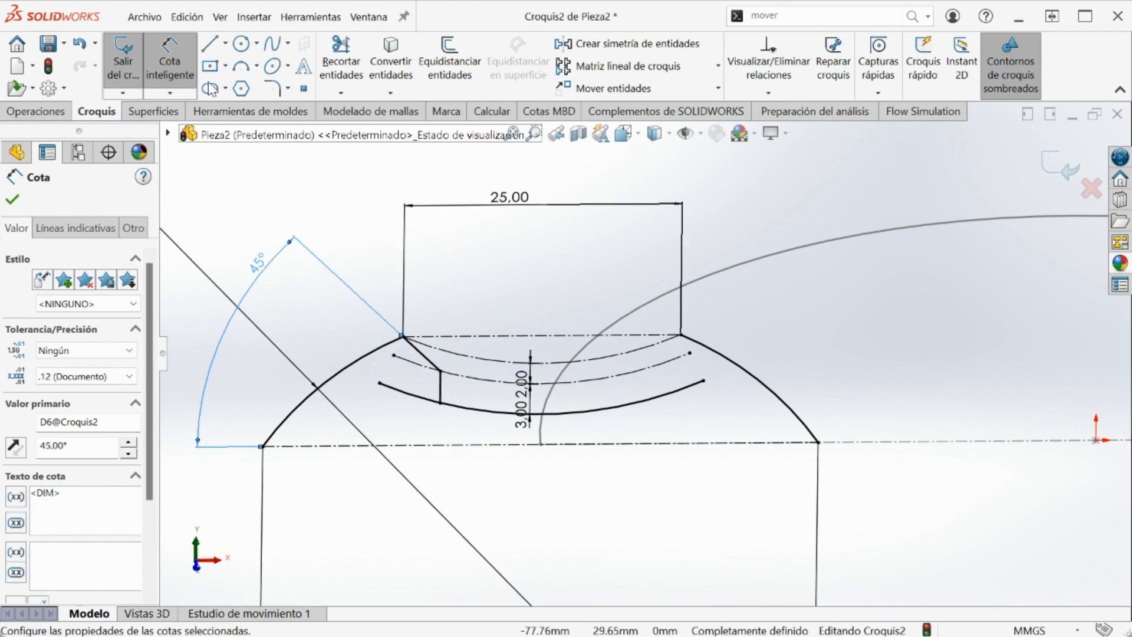
- Draw a vertical centerline about 21 mm long upward from the midpoint of the 50 mm centerline
left_click(226, 43)
left_click(260, 88)
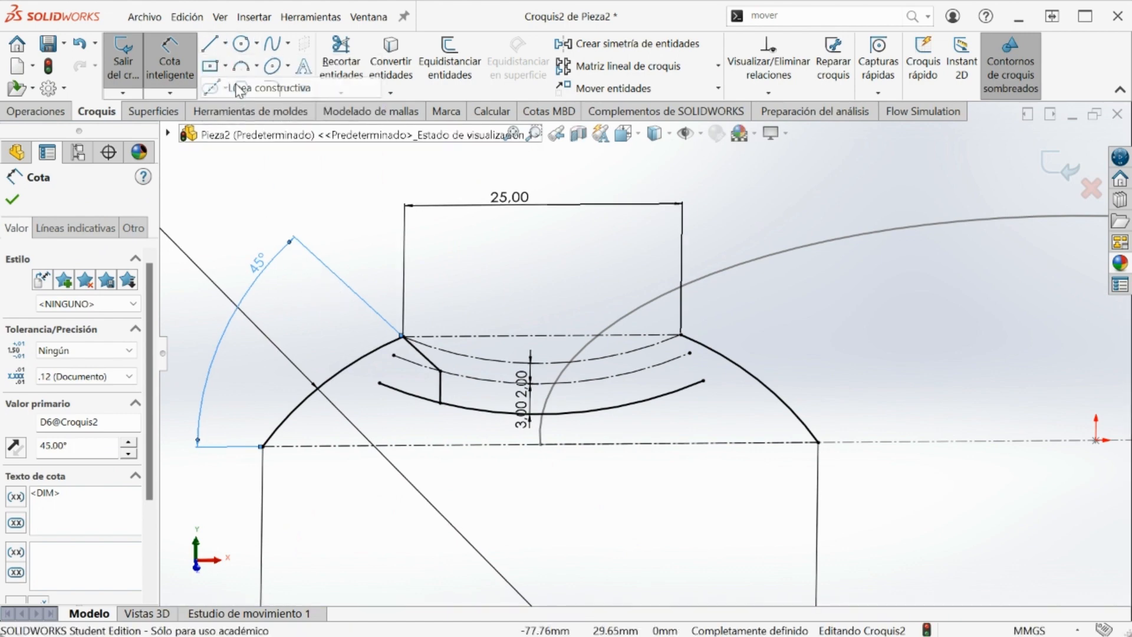
left_click(541, 443)
left_click(543, 229)
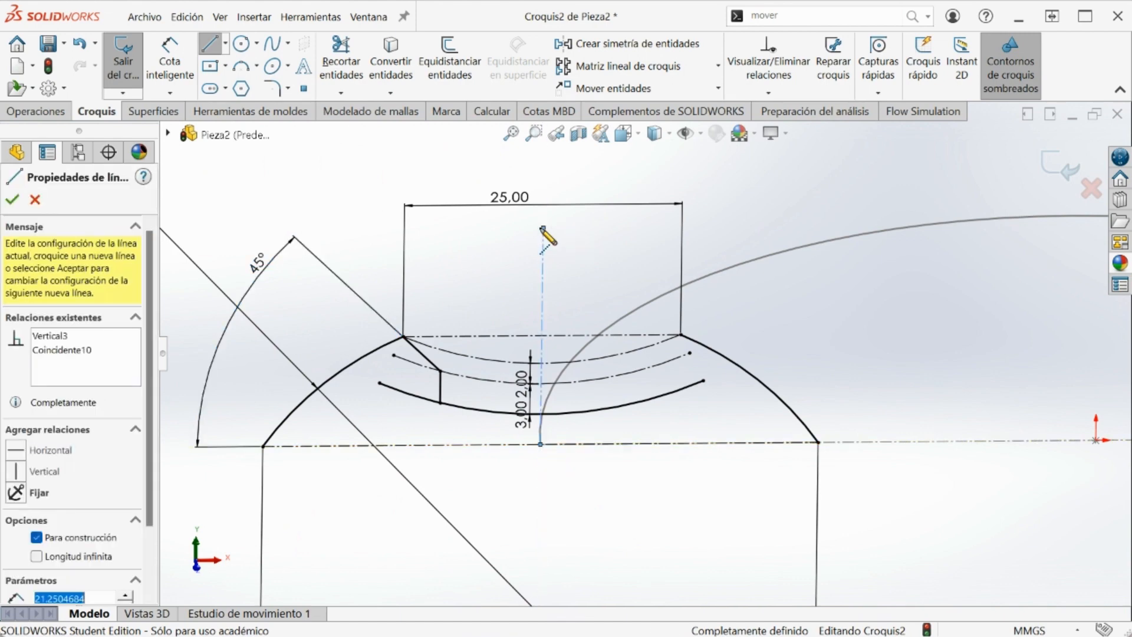
left_click(210, 52)
- Mirror the sloped line and the short vertical line about the vertical centerline, keeping the originals
left_click(596, 44)
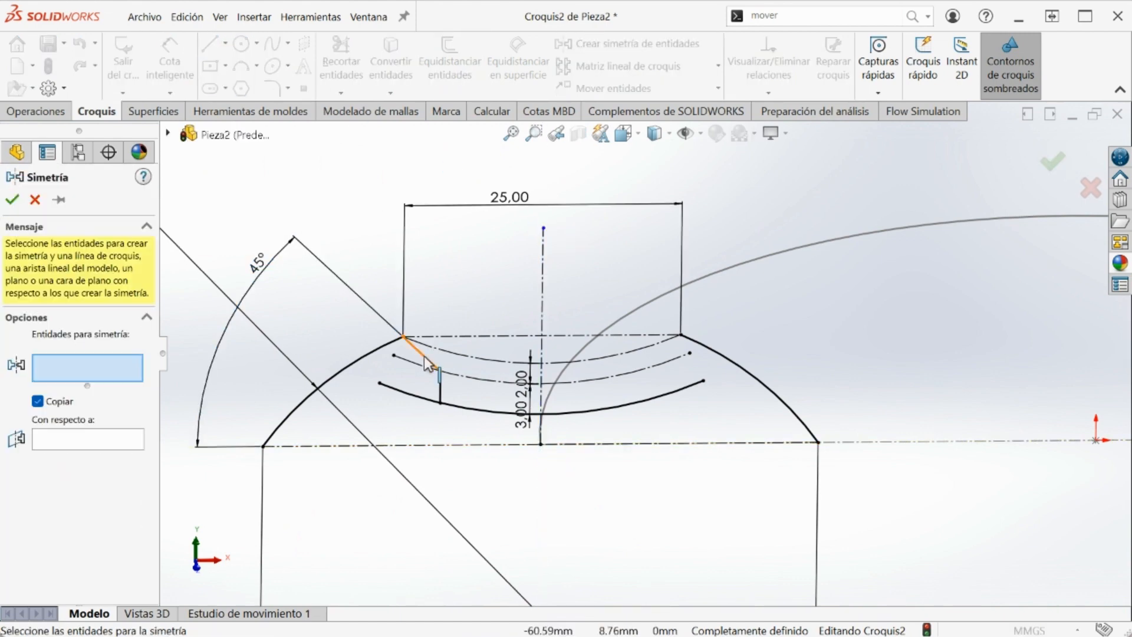
left_click(422, 353)
left_click(440, 388)
left_click(136, 458)
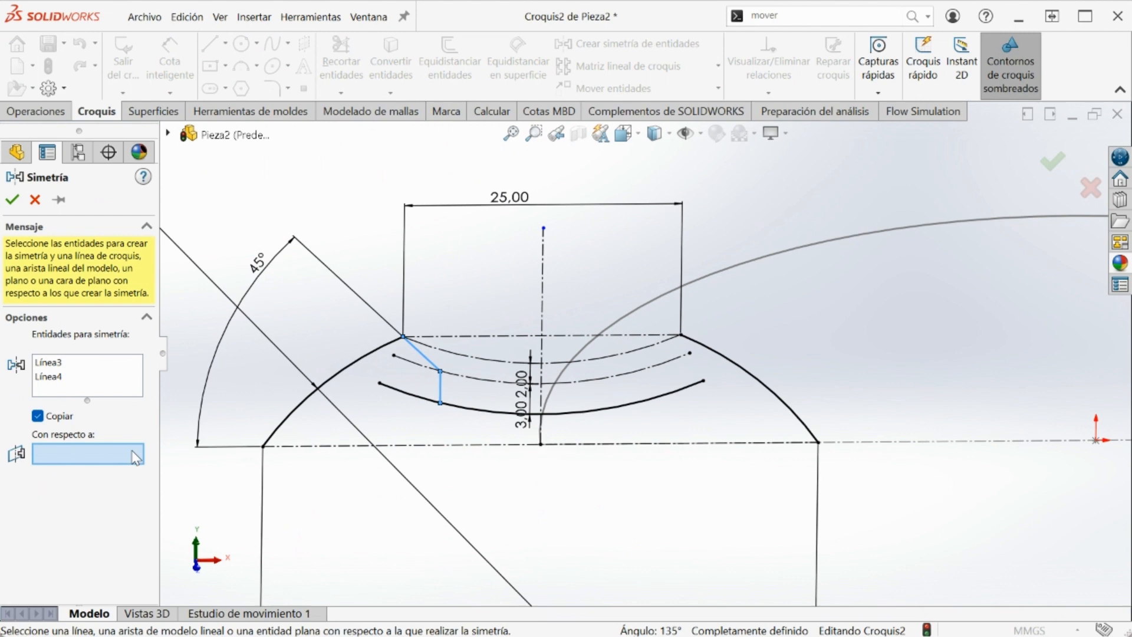
left_click(544, 274)
right_click(568, 280)
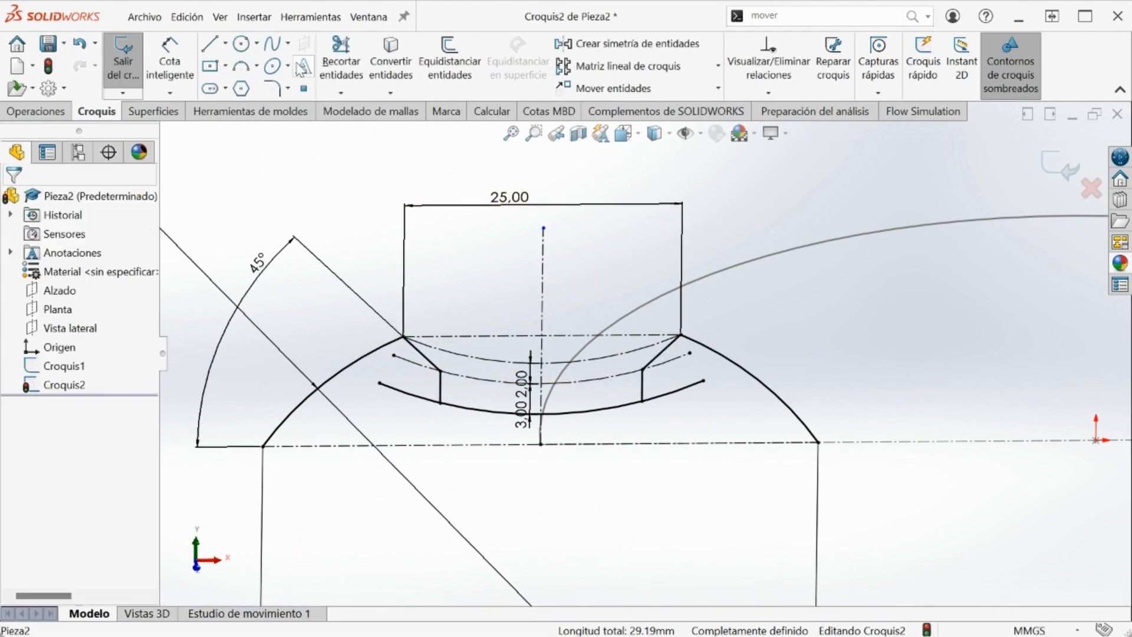
- Trim the lowest arc's ends that extend beyond the two short vertical lines
left_click(341, 59)
left_click(407, 393)
left_click_drag(681, 411, 675, 369)
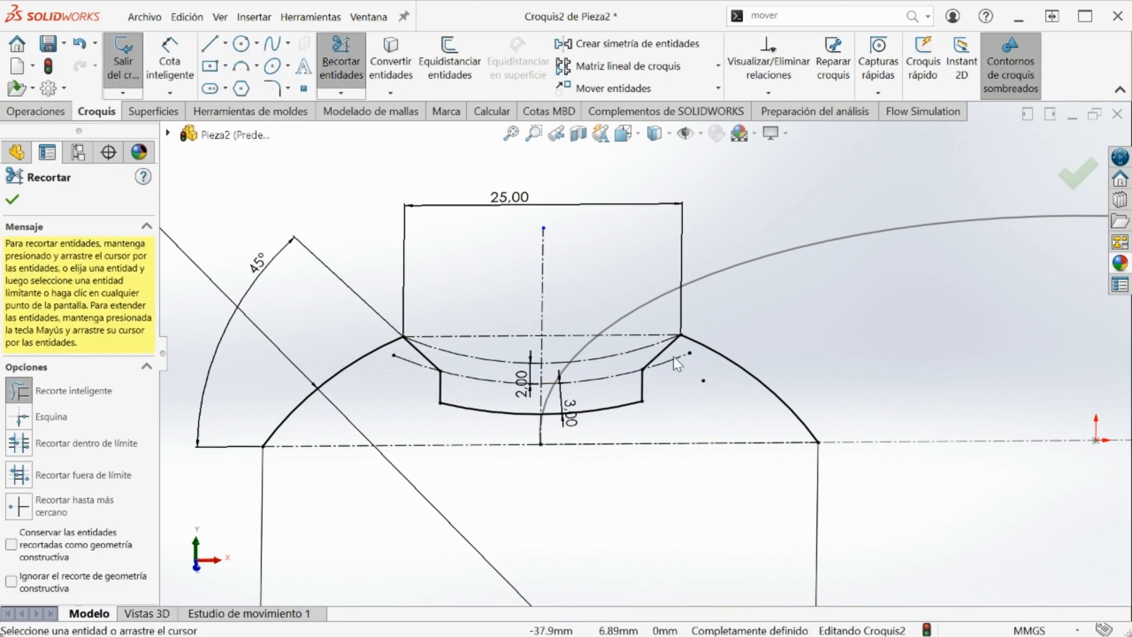
- Round the six corners of the upper recess profile, including its two outer peaks, with 2.5 mm sketch fillets
left_click(272, 93)
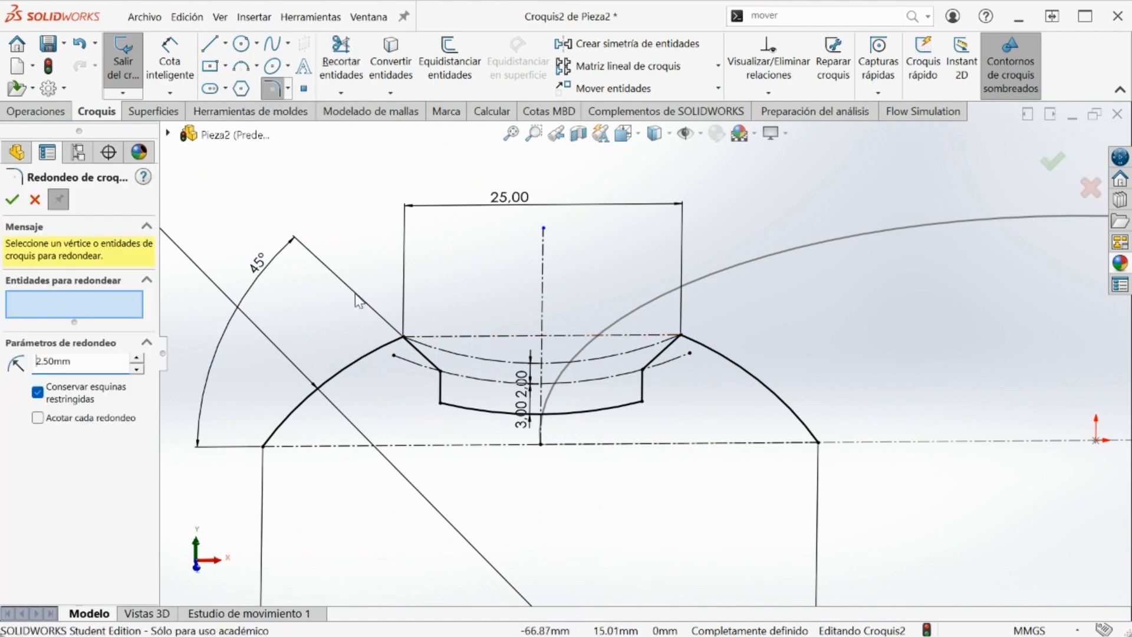
mouse_move(356, 297)
left_mouse_down()
mouse_move(466, 319)
mouse_move(721, 428)
left_mouse_up()
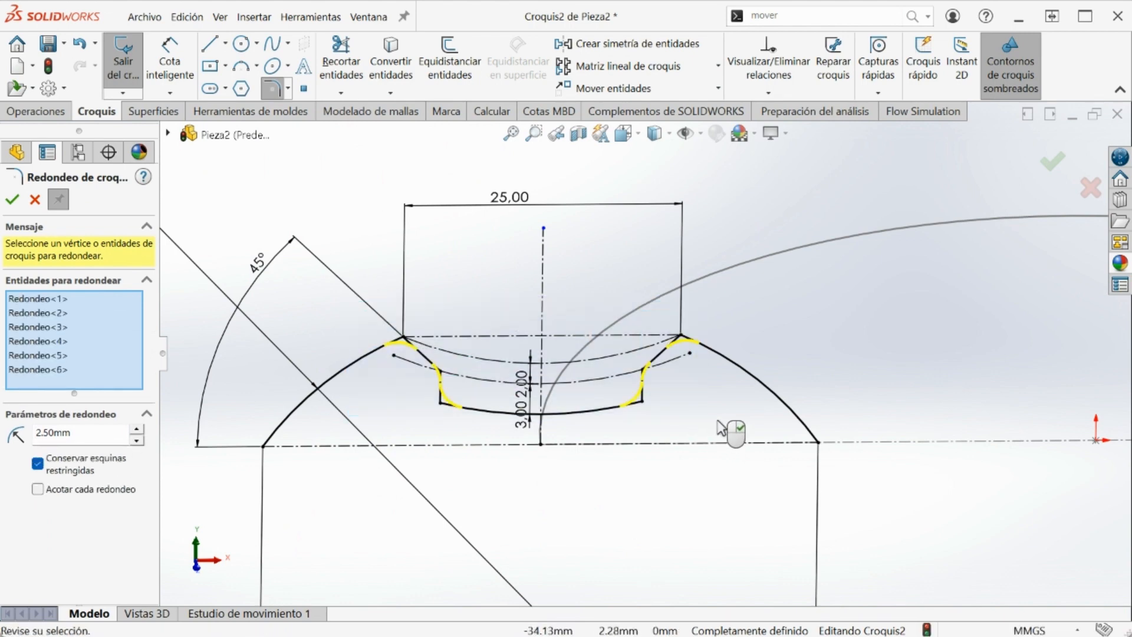
right_click(712, 416)
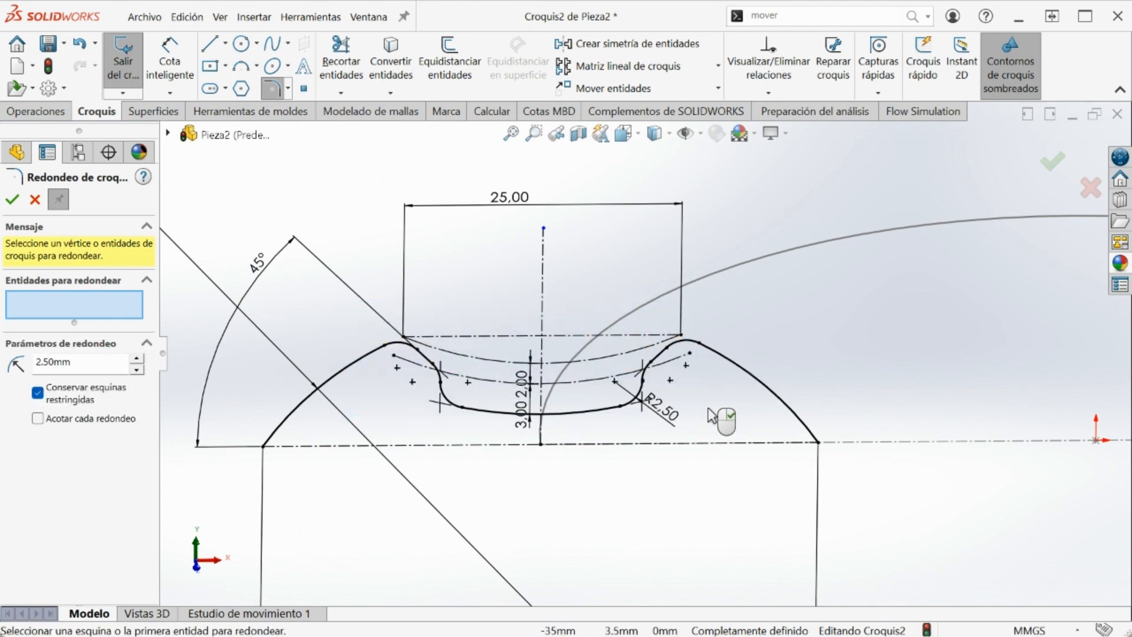
right_click(709, 409)
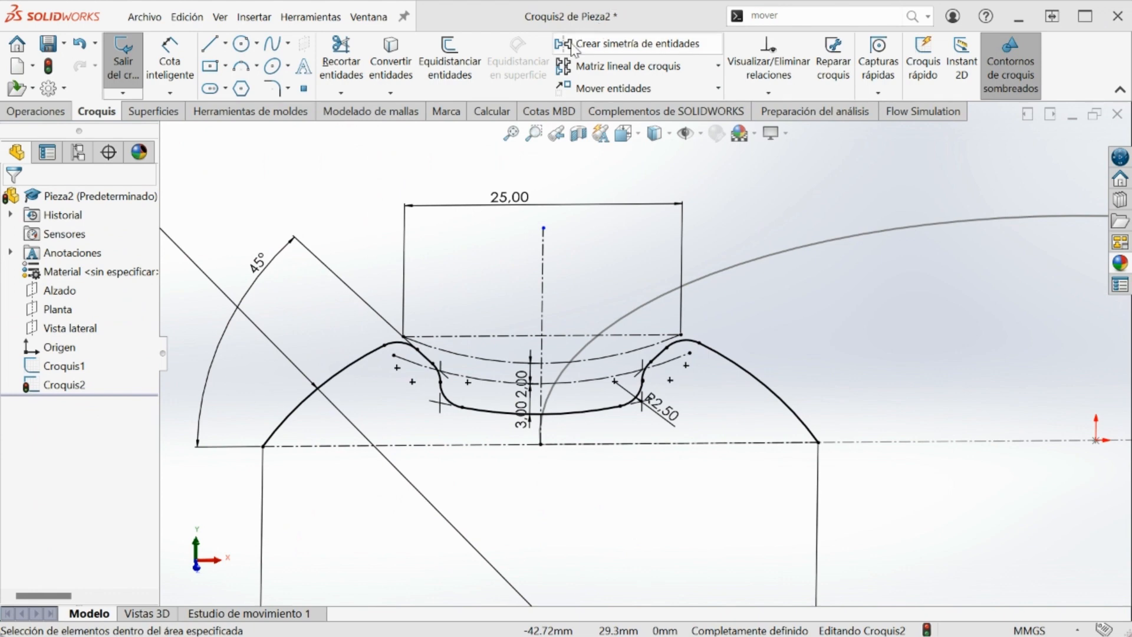
- Mirror the entire upper profile about the horizontal 50 mm centerline, keeping the originals, and exit the sketch
left_click(570, 44)
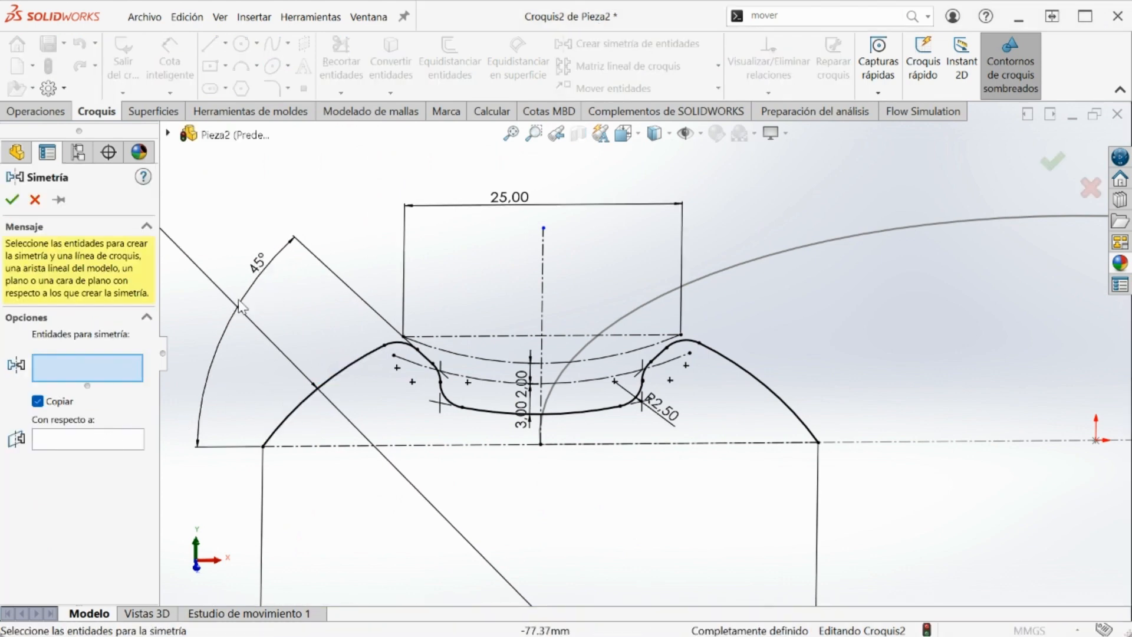
mouse_move(219, 255)
left_mouse_down()
mouse_move(419, 279)
mouse_move(861, 488)
left_mouse_up()
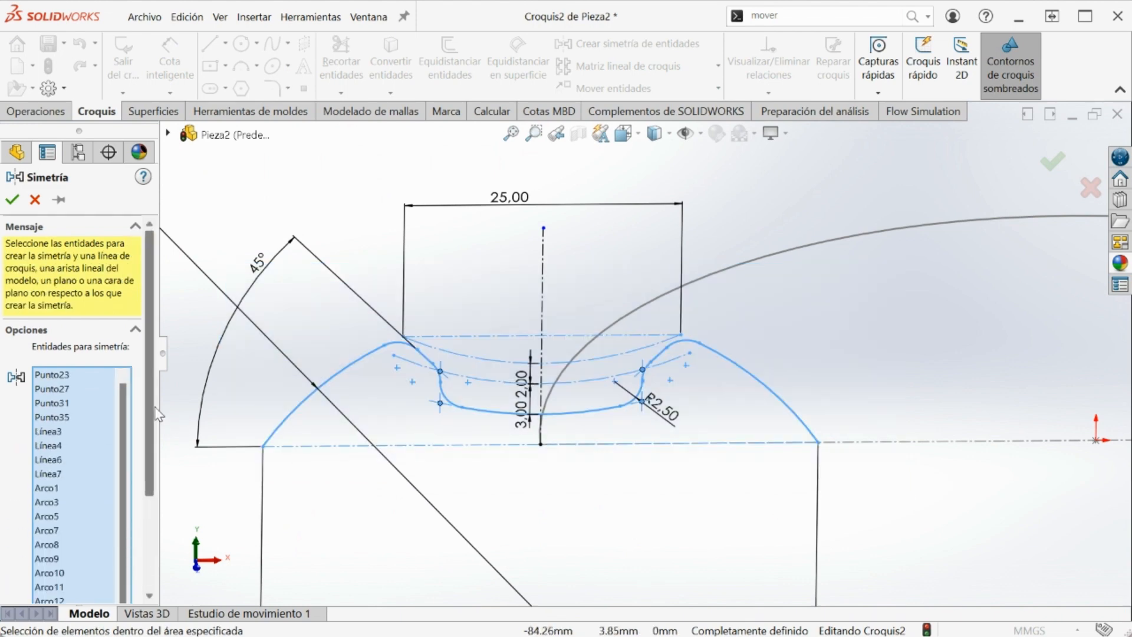
left_click_drag(153, 408, 154, 552)
left_click(77, 585)
left_click(446, 445)
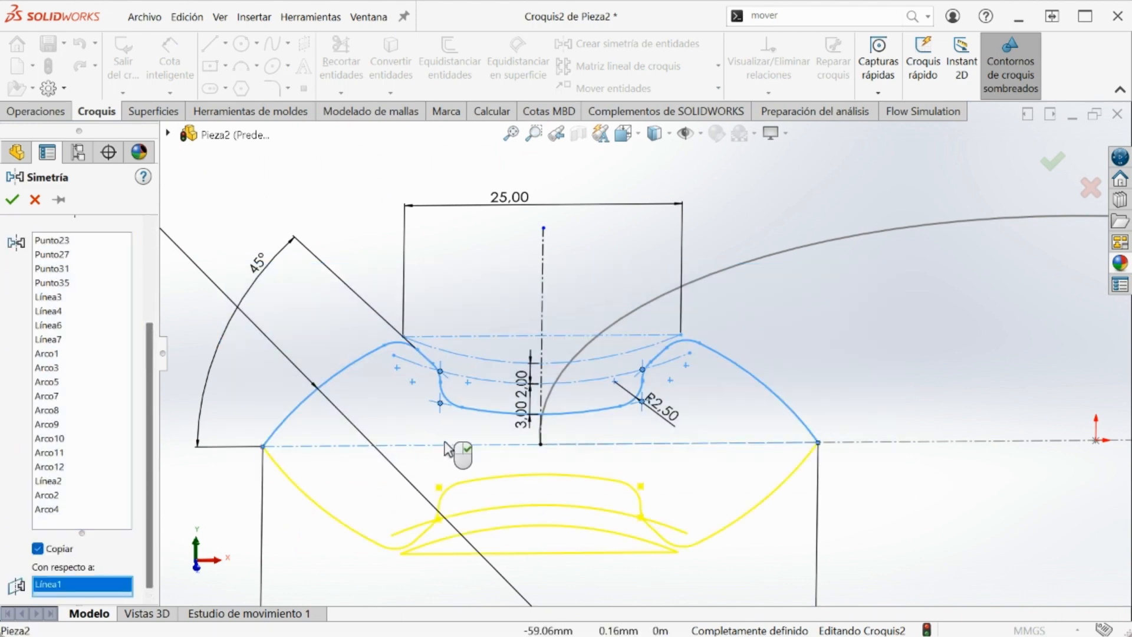
key("Return")
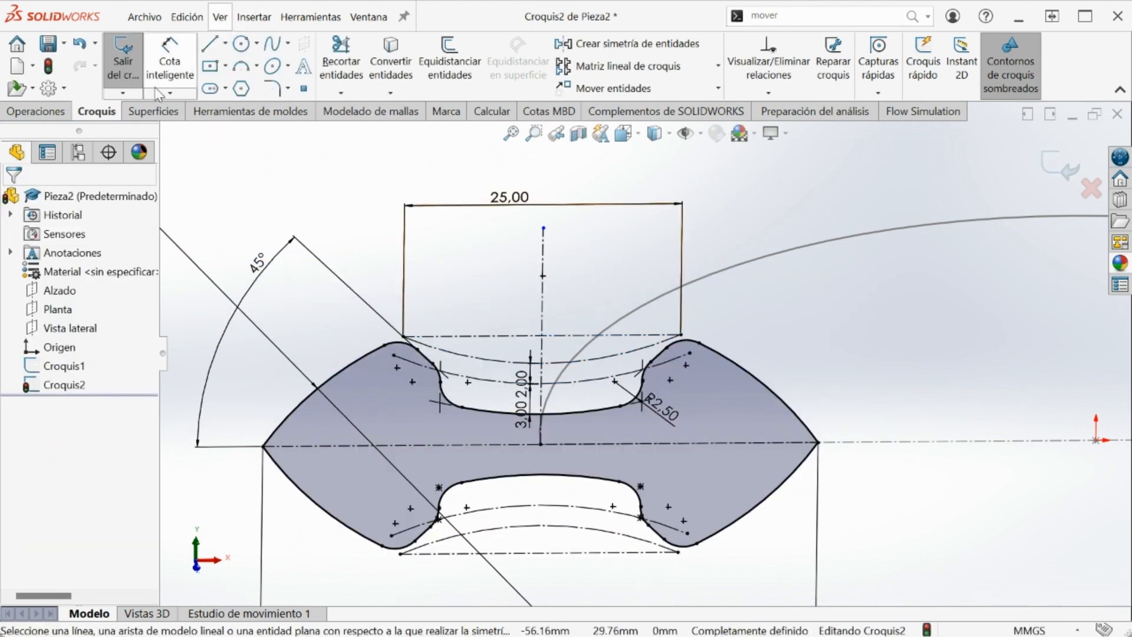
left_click(120, 61)
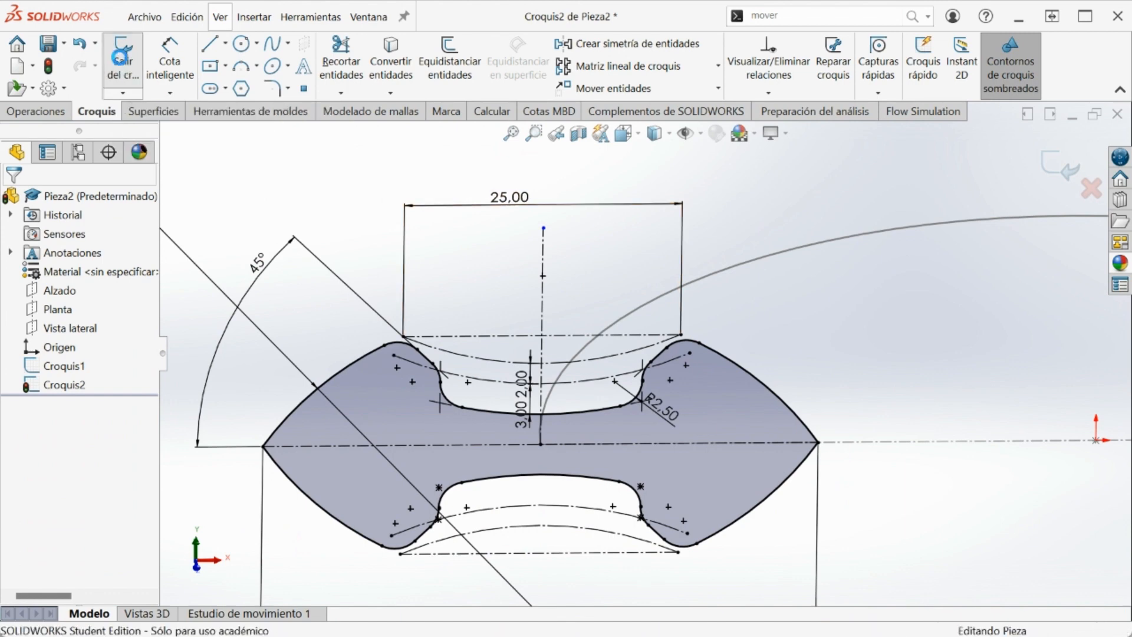
- Sweep the closed profile Croquis2 along the semicircle path Croquis1 with a specified twist value of 90 degrees
left_click(274, 44)
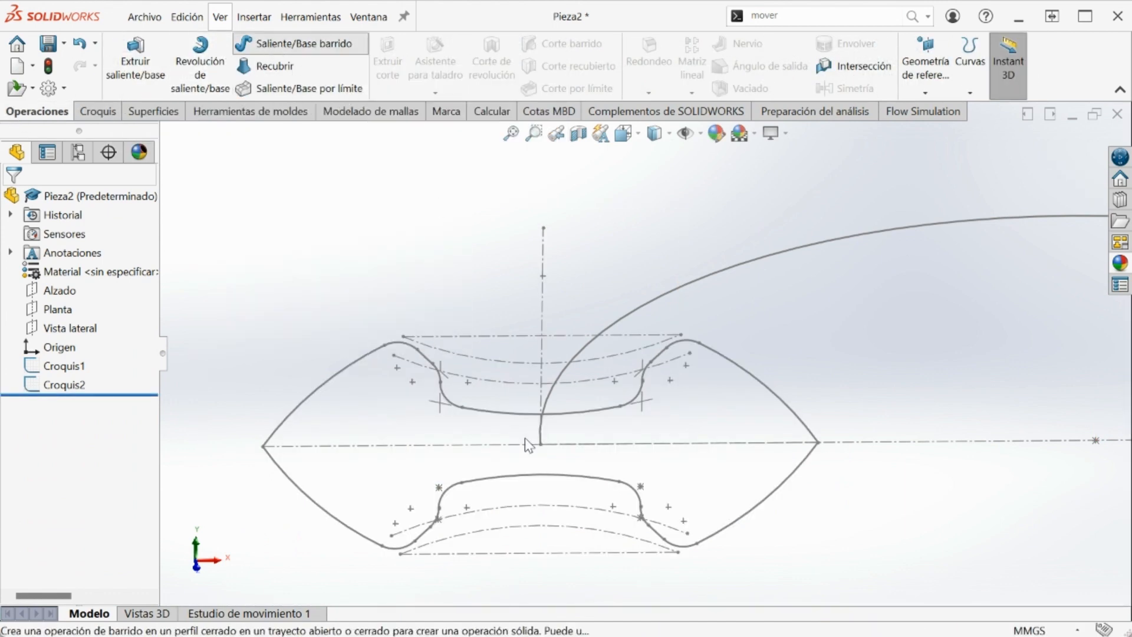
left_click(681, 300)
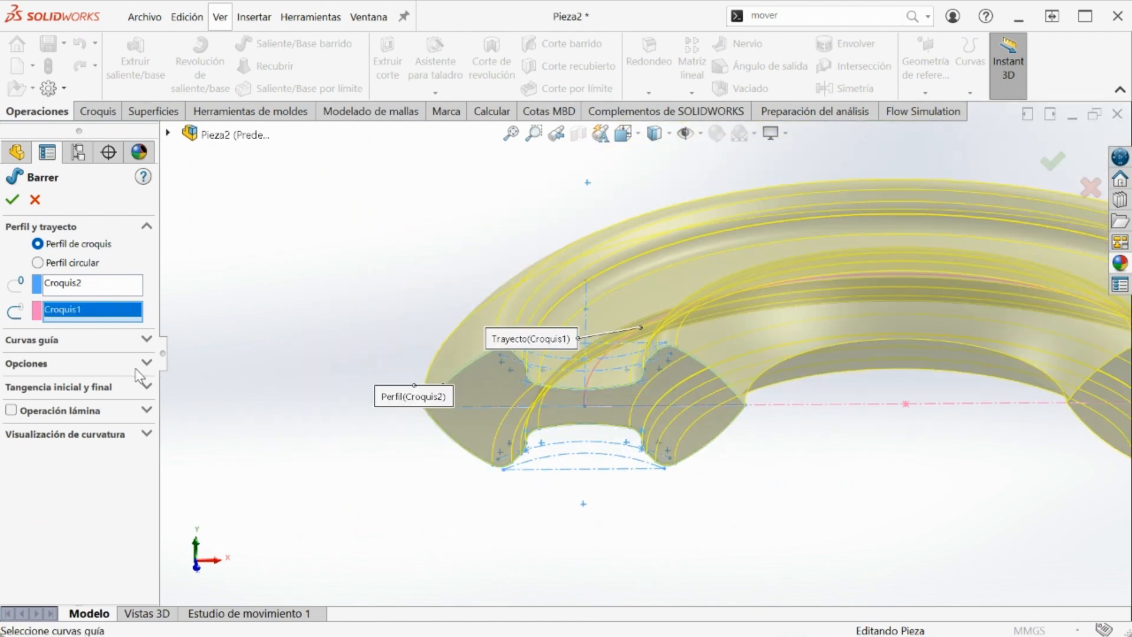
left_click(146, 362)
left_click(86, 430)
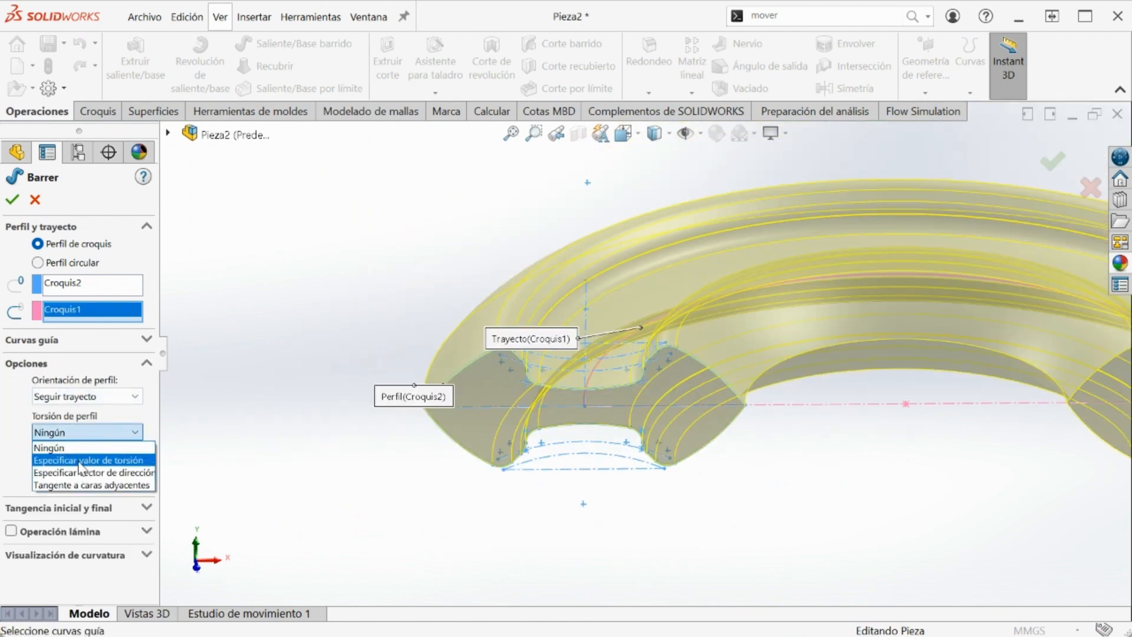
left_click(61, 460)
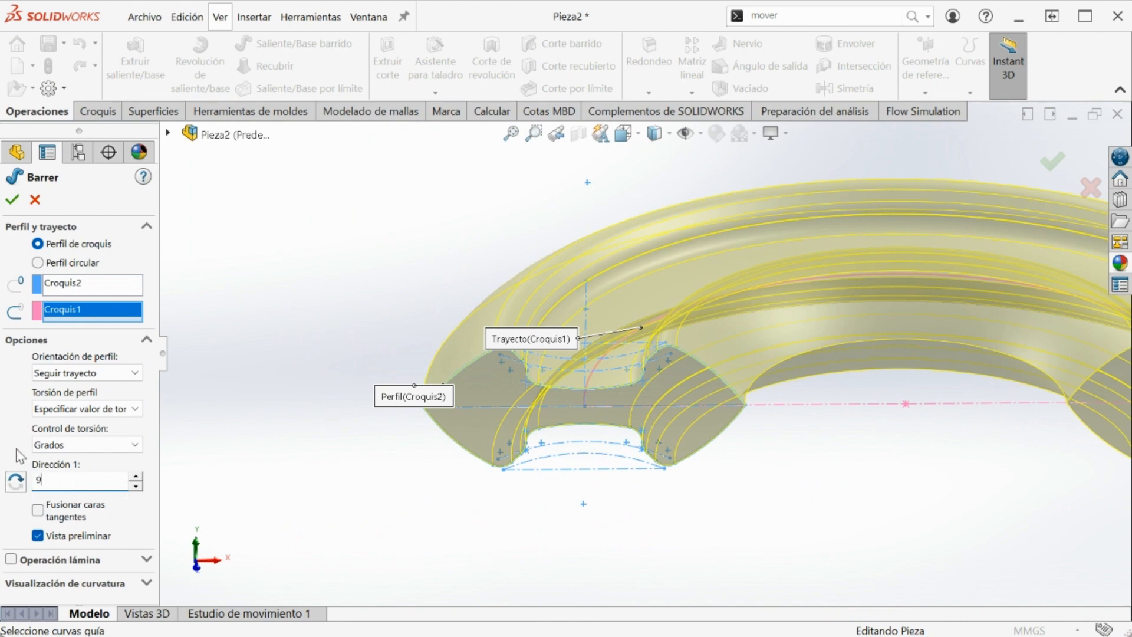
type("90")
key("Return")
scroll(620, 335, "up", 3)
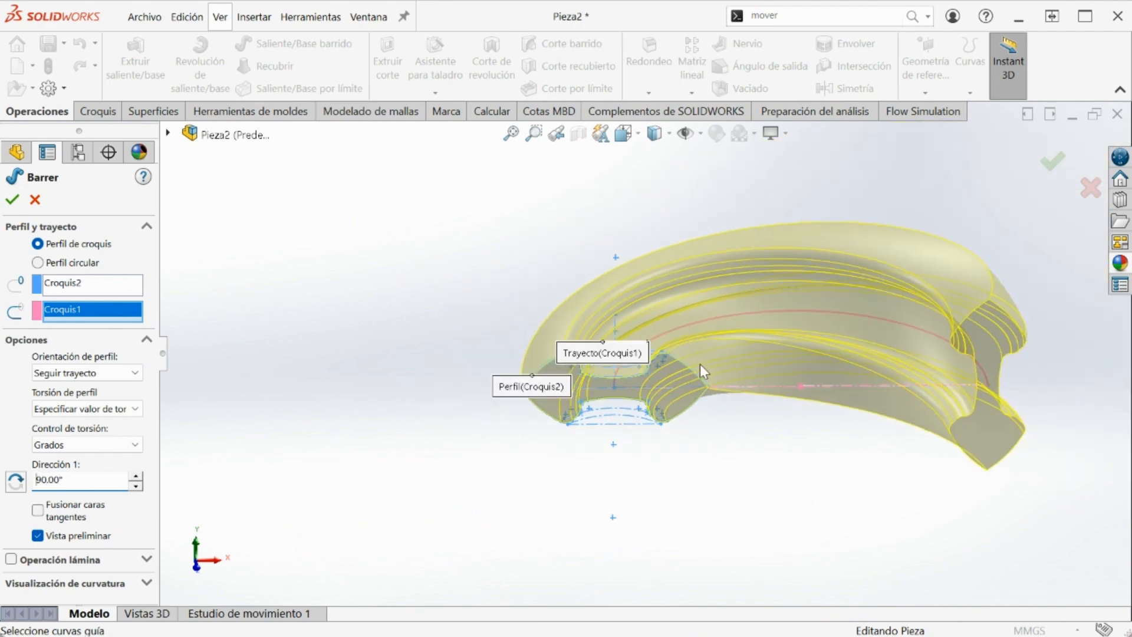
scroll(487, 325, "up", 1)
key("Return")
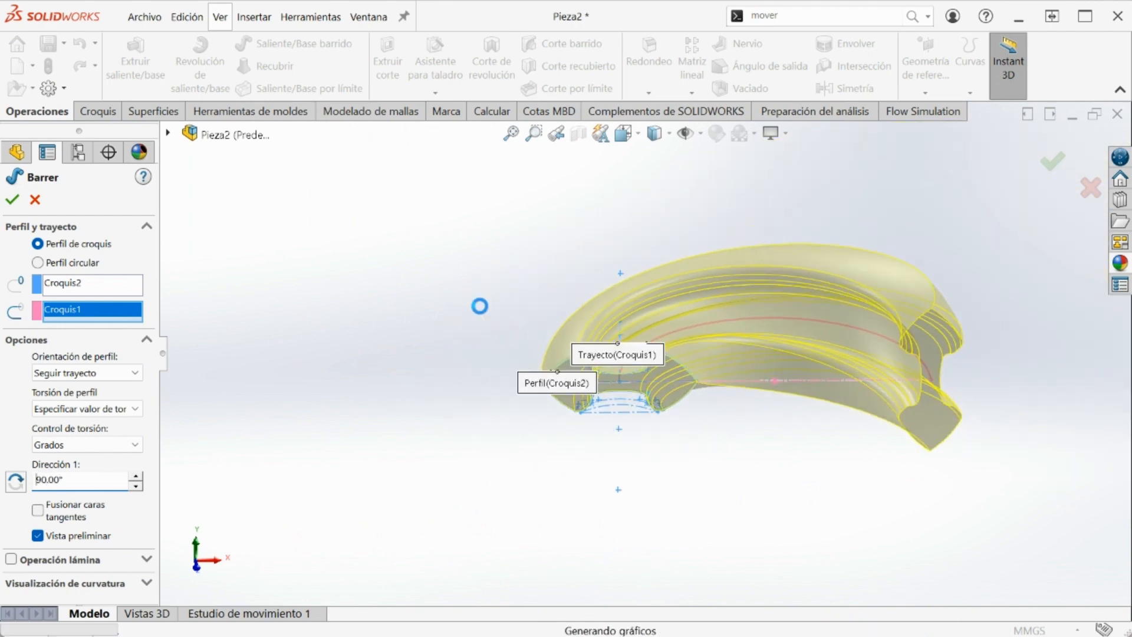
- Show the path sketch Croquis1 and rotate the swept body 180° about its straight centerline with Move/Copy Bodies
left_click(817, 18)
type("mover")
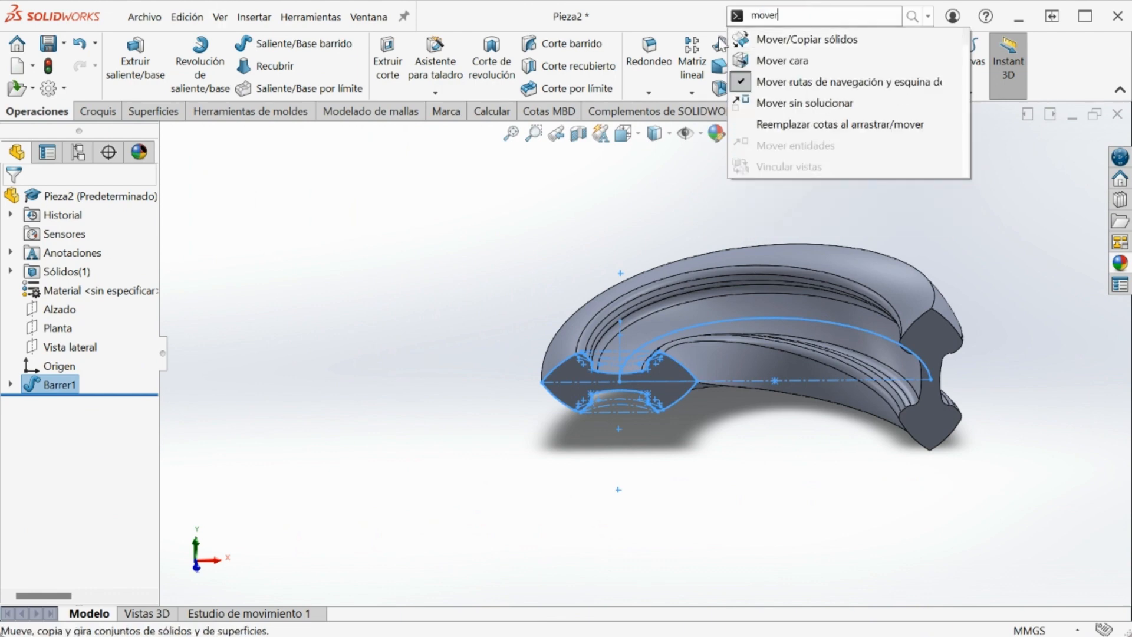
left_click(738, 36)
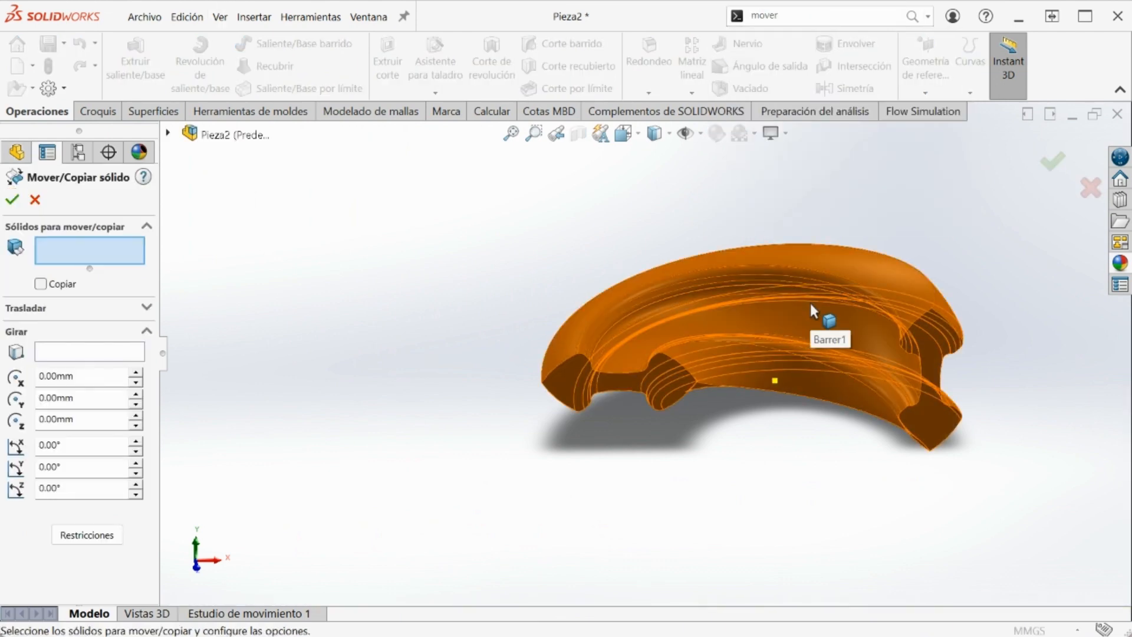
left_click(811, 306)
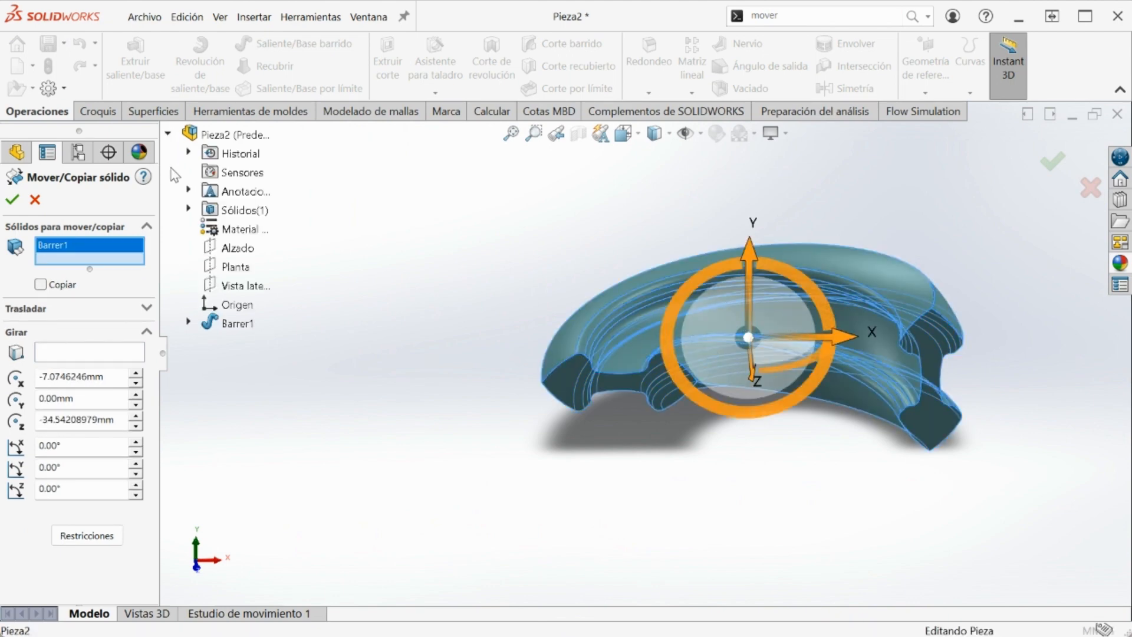
left_click(189, 324)
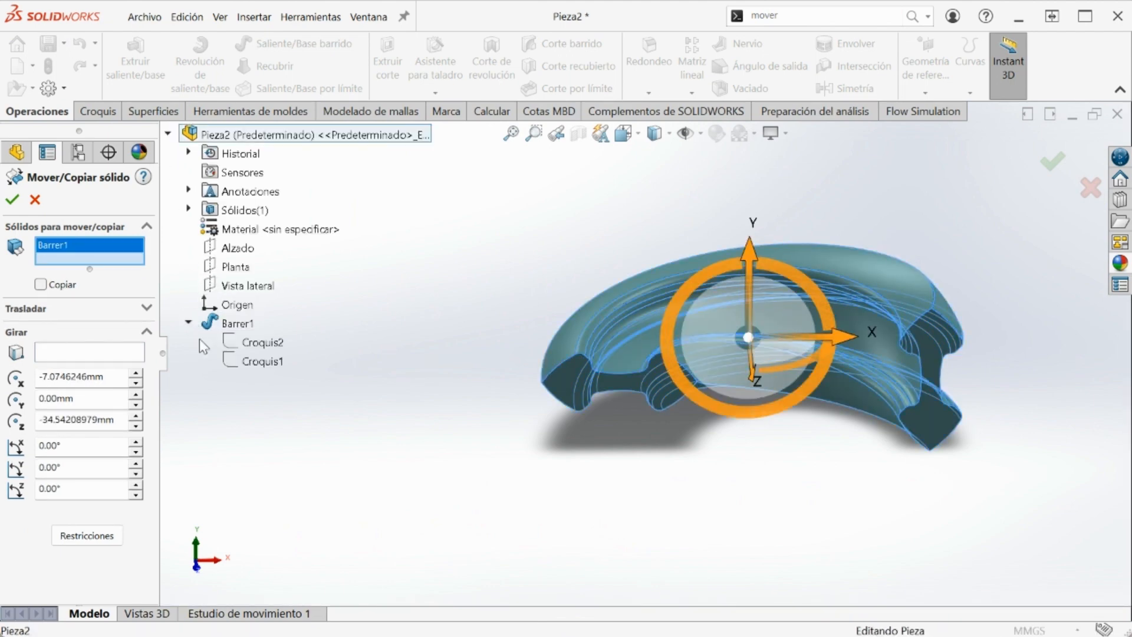
left_click(253, 361)
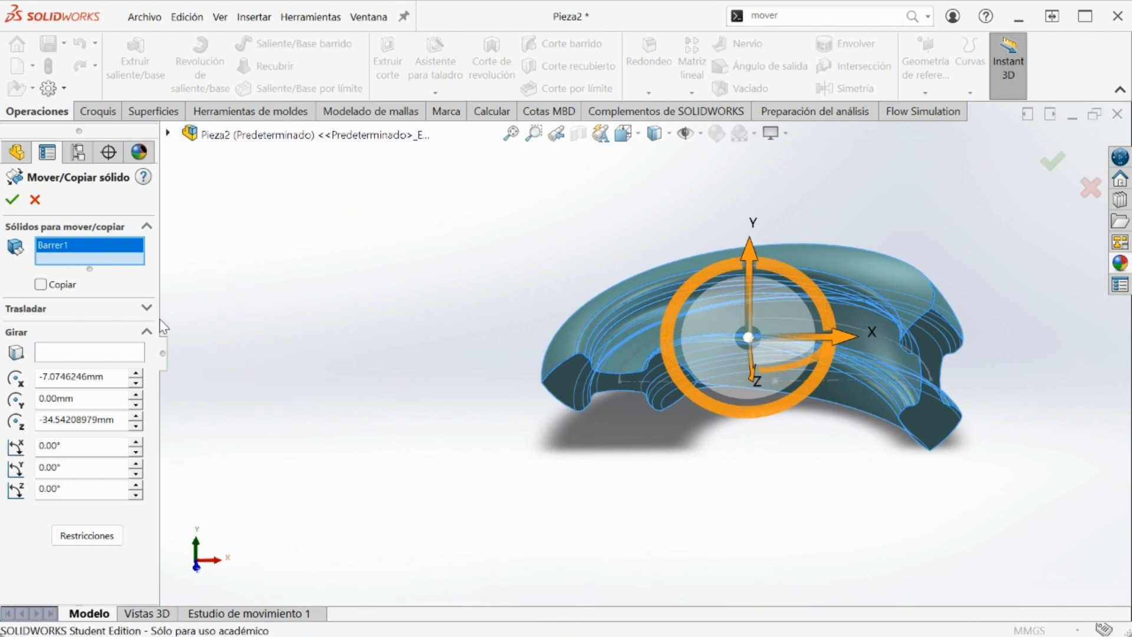
left_click(63, 357)
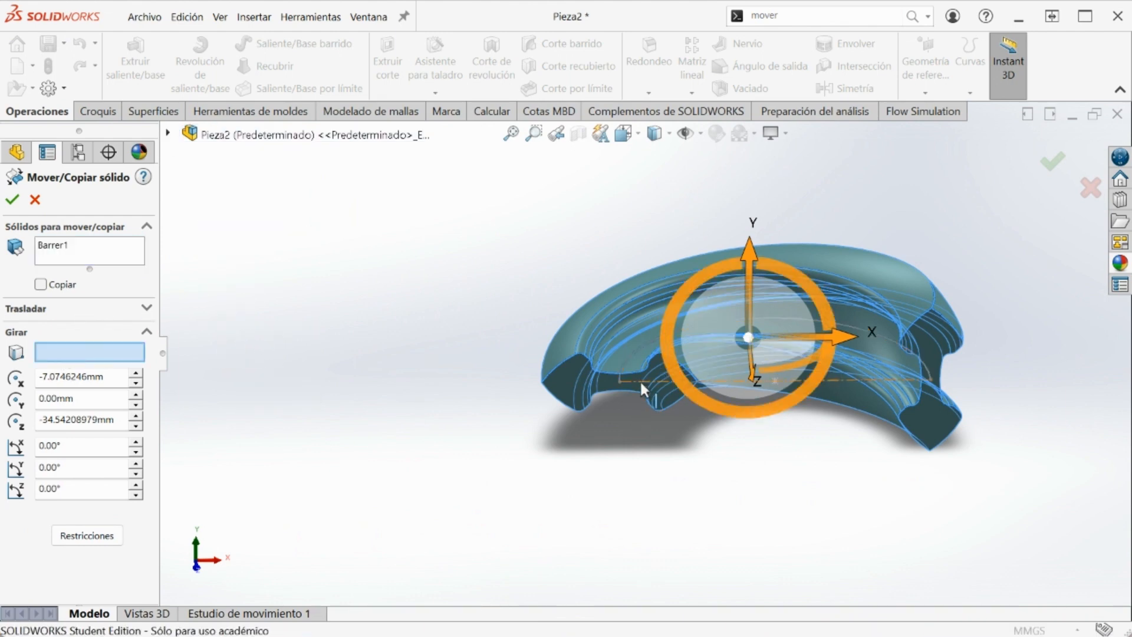
left_click(641, 381)
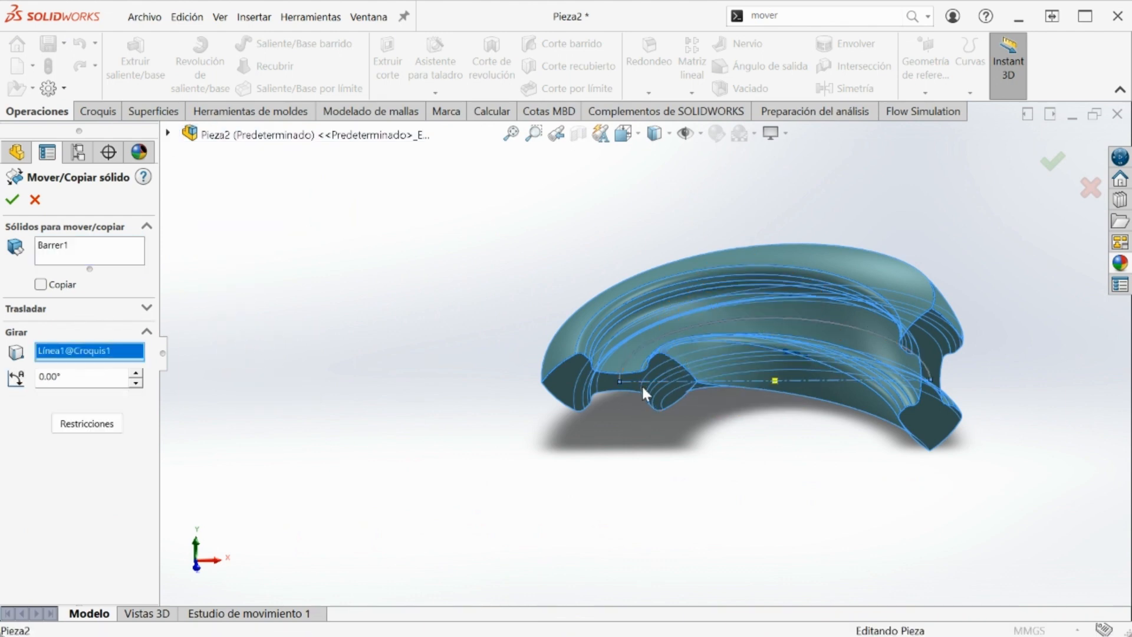
left_click(81, 382)
key("Return")
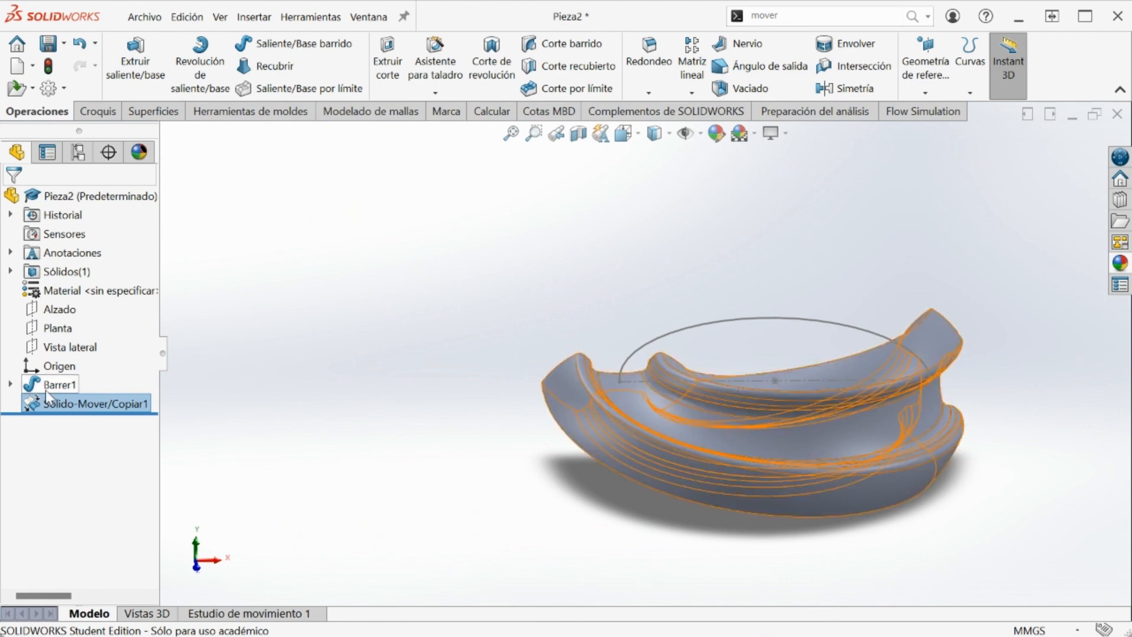
- Edit the Move/Copy feature so it keeps the original body and makes one rotated copy
right_click(53, 403)
left_click(67, 230)
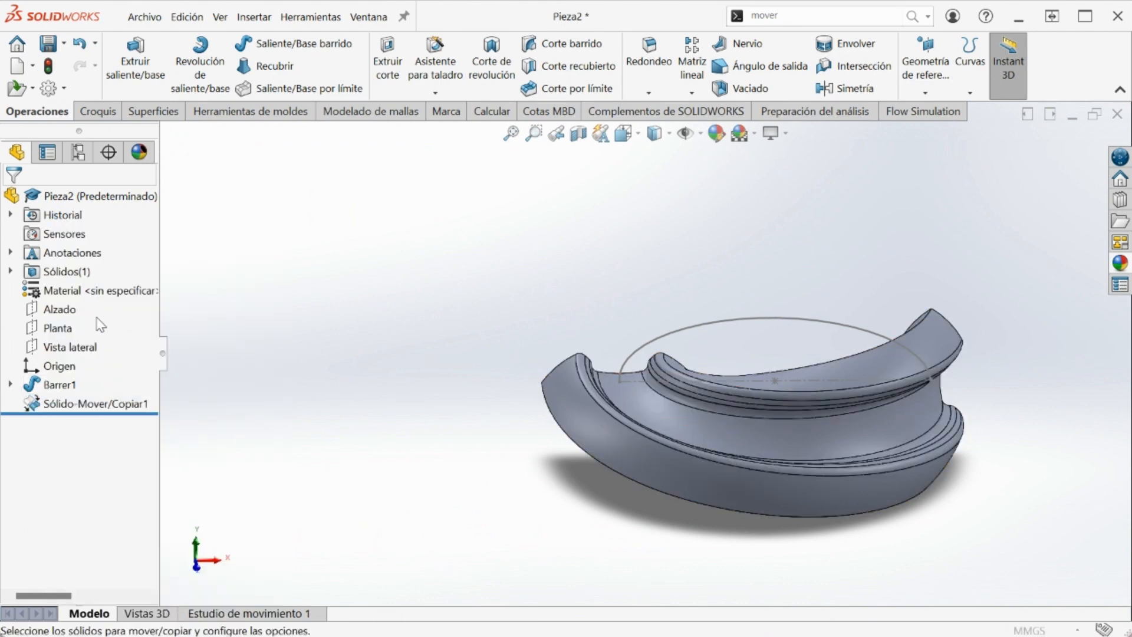
left_click(40, 284)
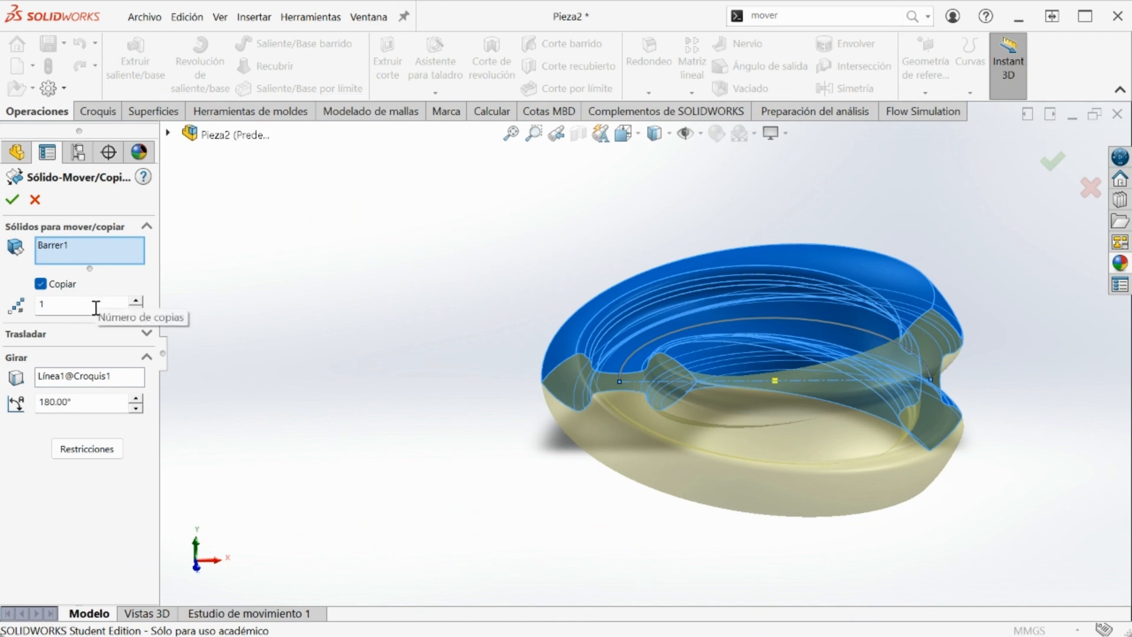
key("Return")
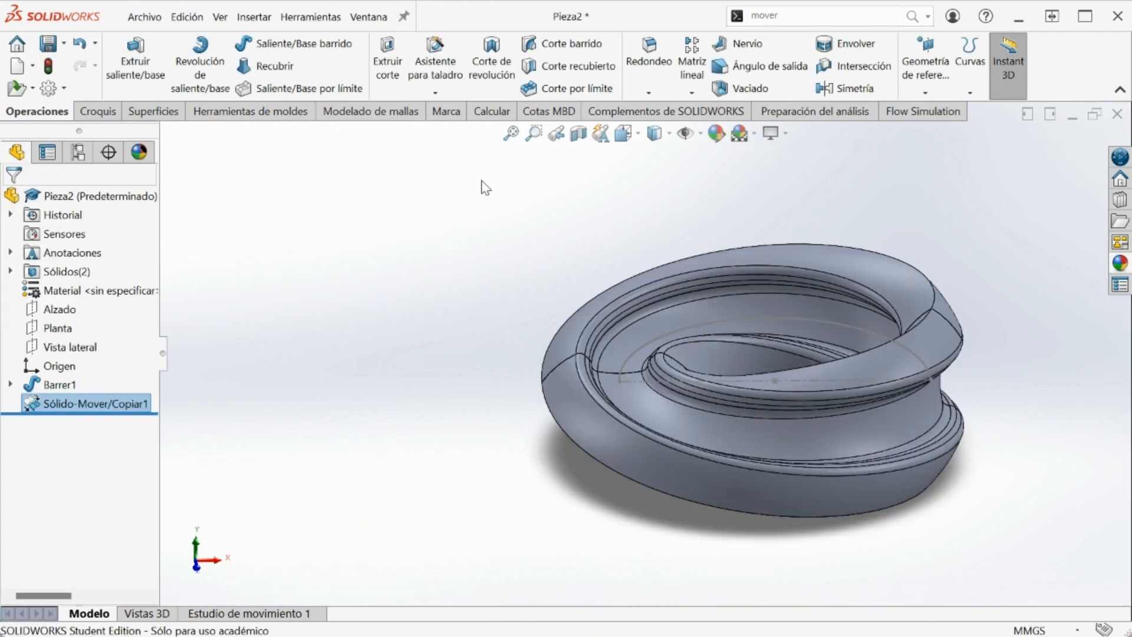
- Combine the swept body and its rotated copy into one solid with the Add operation
left_click(805, 18)
type("co")
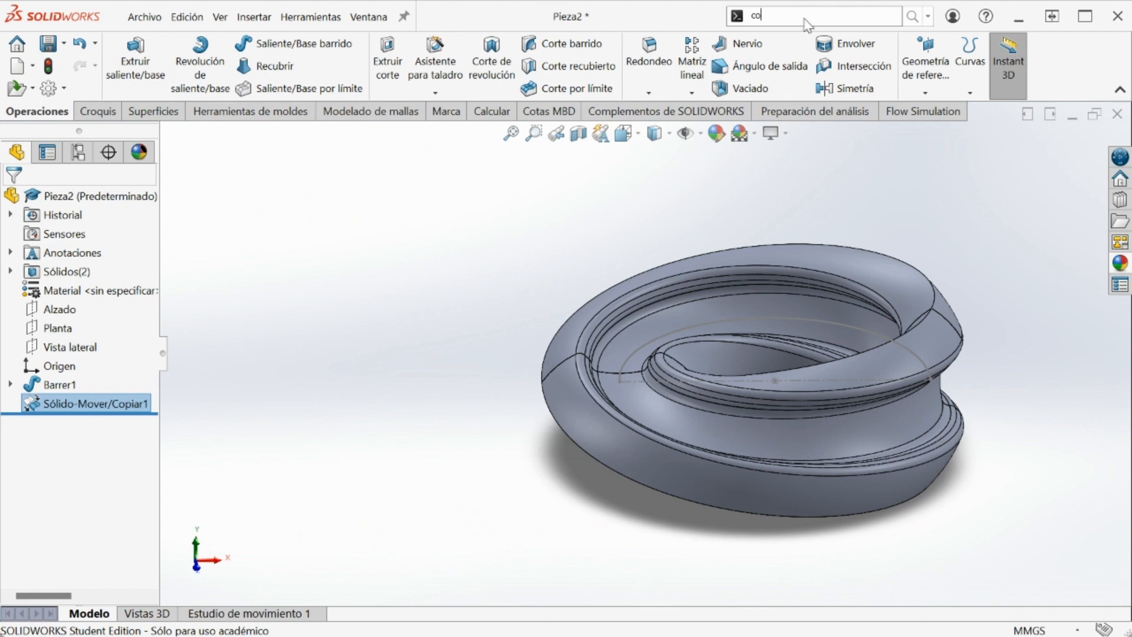
type("mbinar")
key("Return")
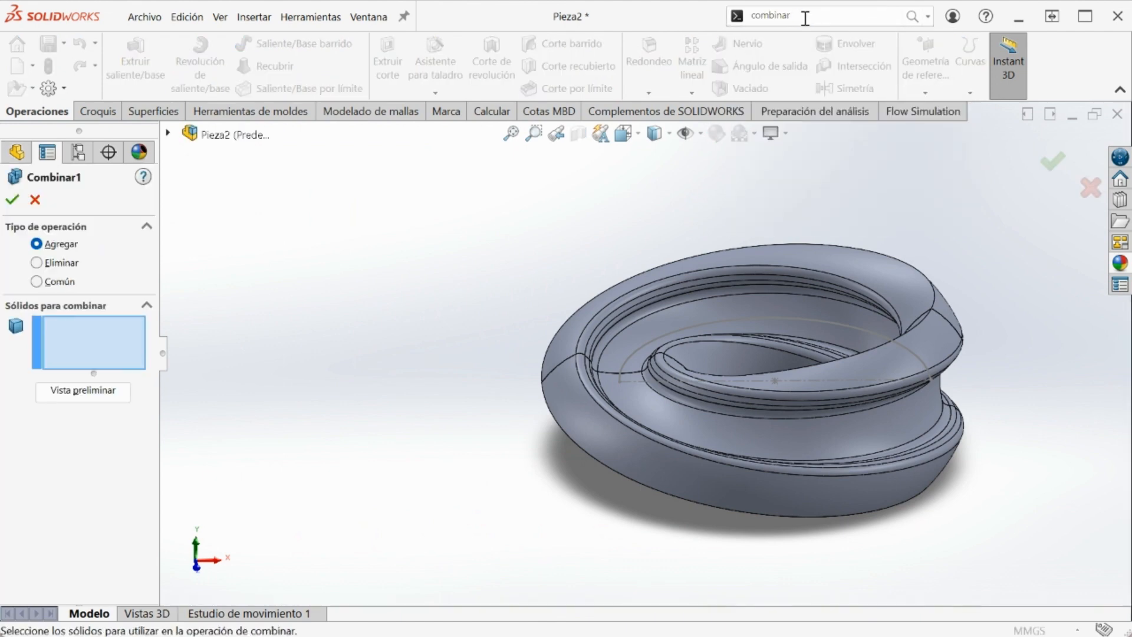
left_click(682, 292)
left_click(566, 413)
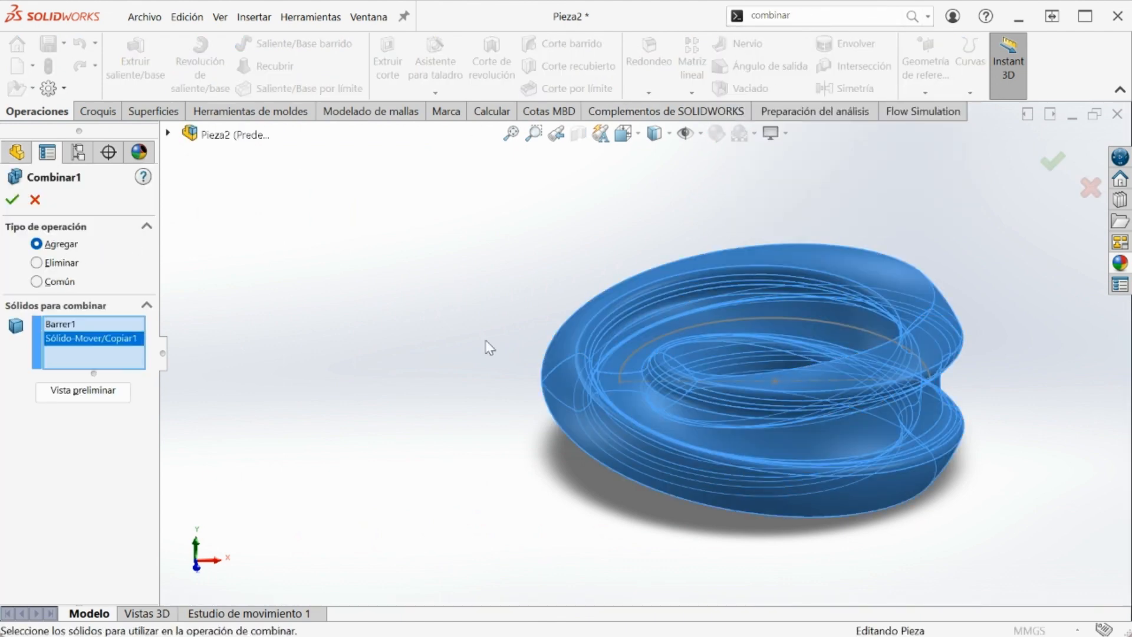
left_click(19, 198)
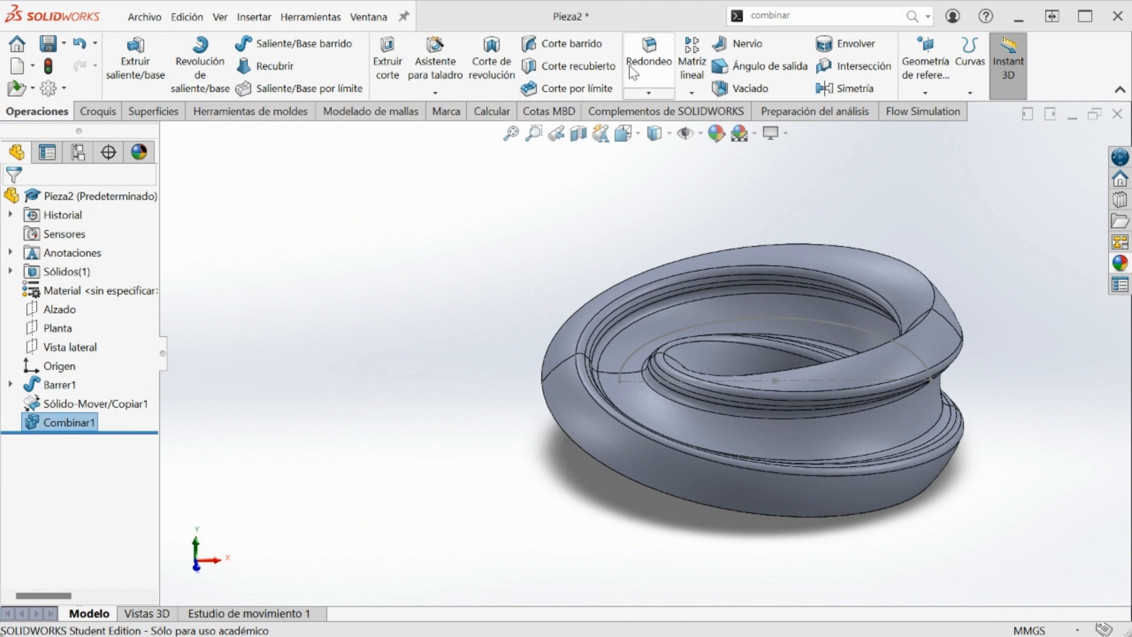
- Fillet the sharp outer edge running around the twisted ring with a 2 mm radius
left_click(646, 65)
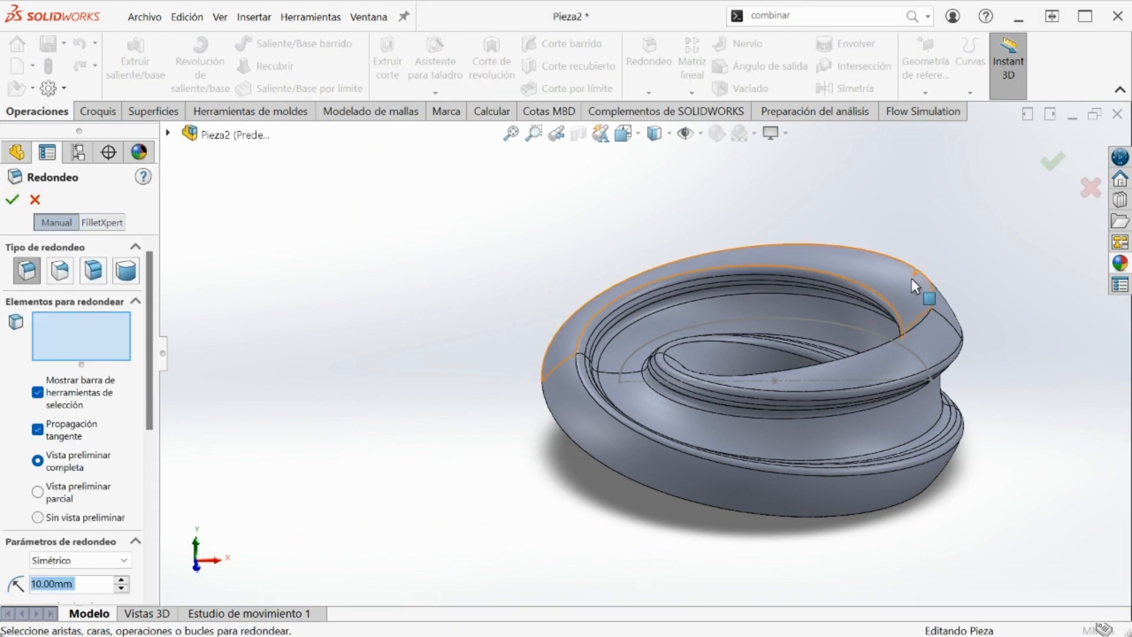
middle_click_drag(911, 278, 855, 221)
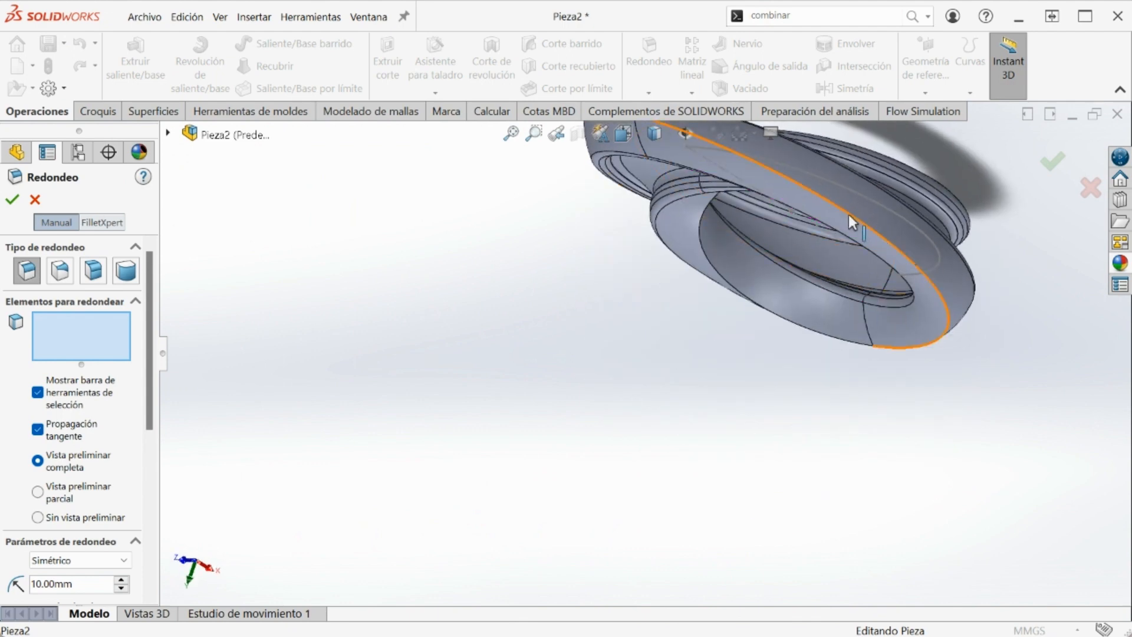
left_click(855, 222)
scroll(776, 206, "down", 3)
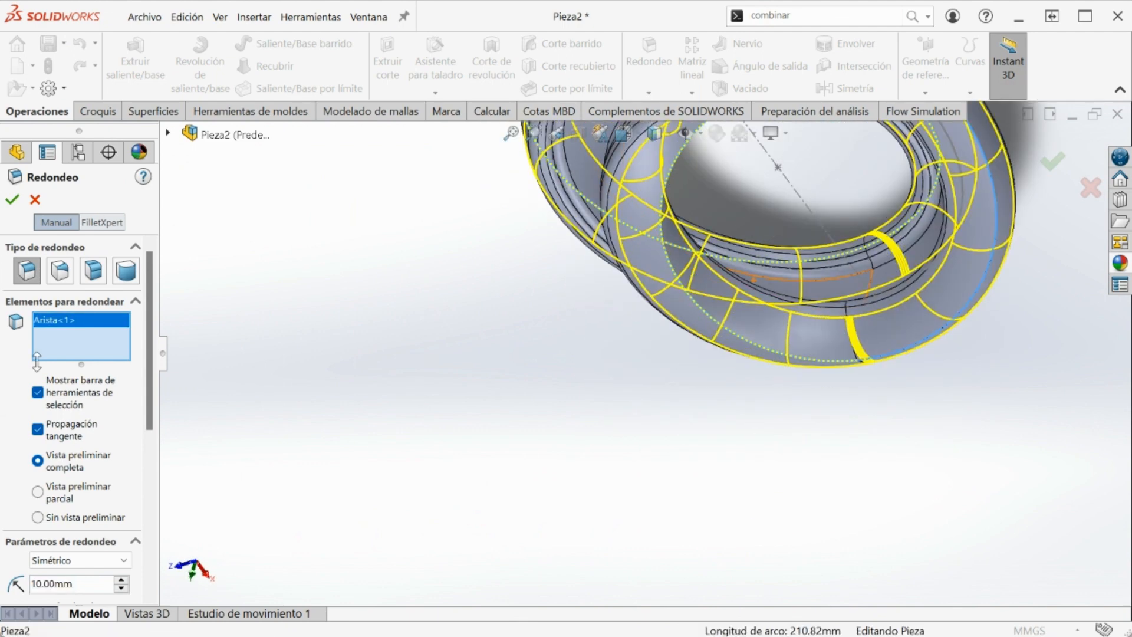
double_click(77, 584)
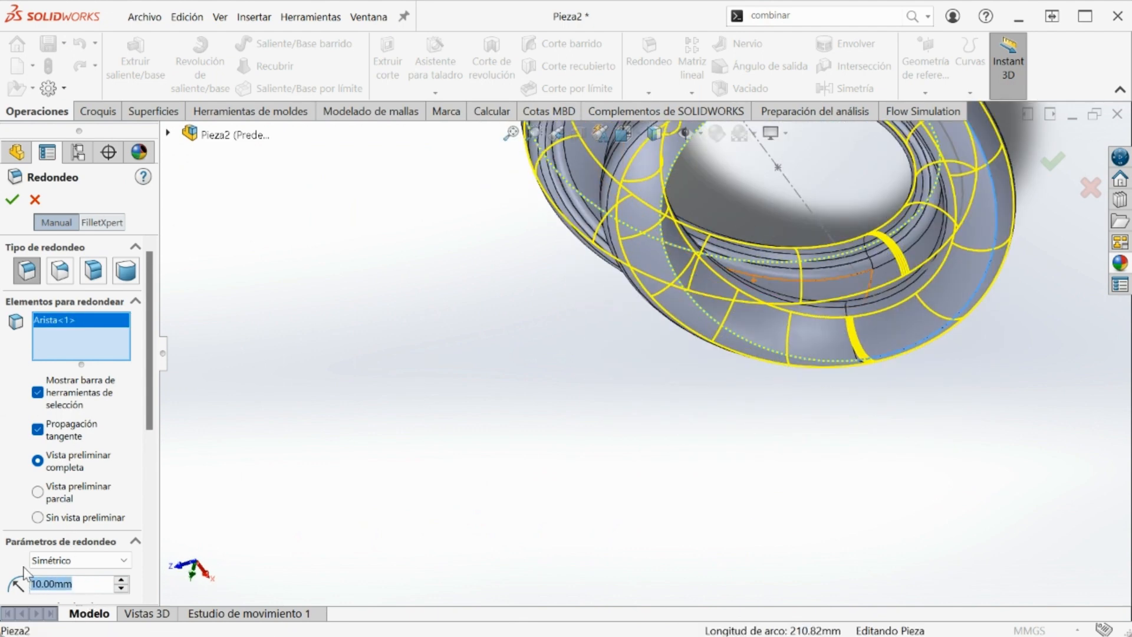
key("BackSpace")
type("2")
key("Return")
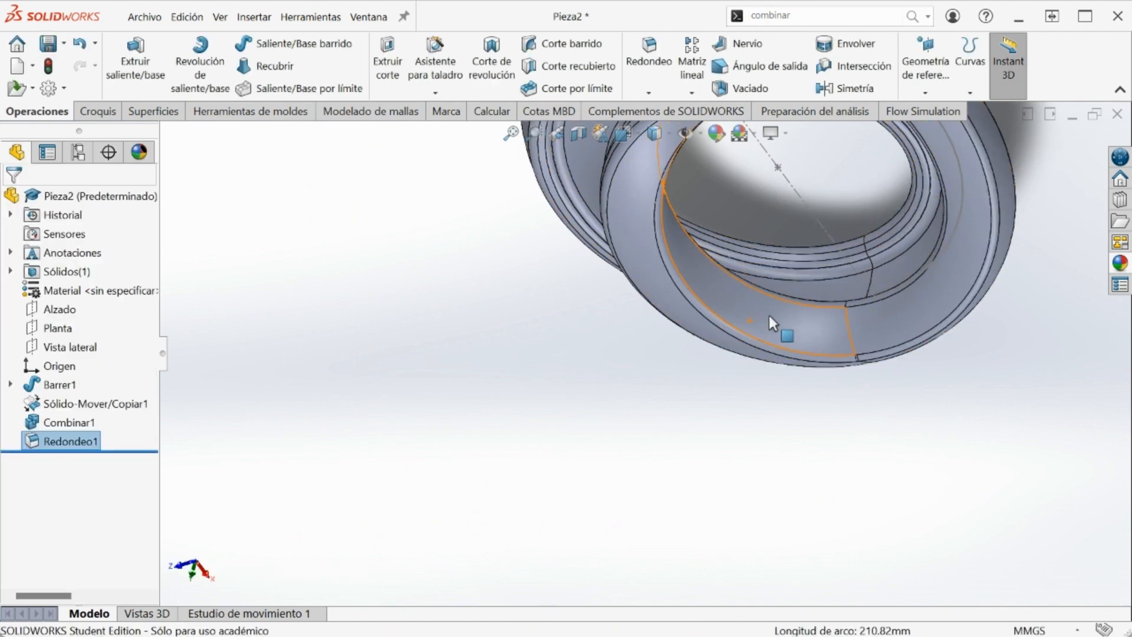
- Start a Flex feature on the ring body using the Stretch option with a stretch distance of 25 mm
scroll(769, 315, "up", 5)
middle_click_drag(770, 343, 753, 234)
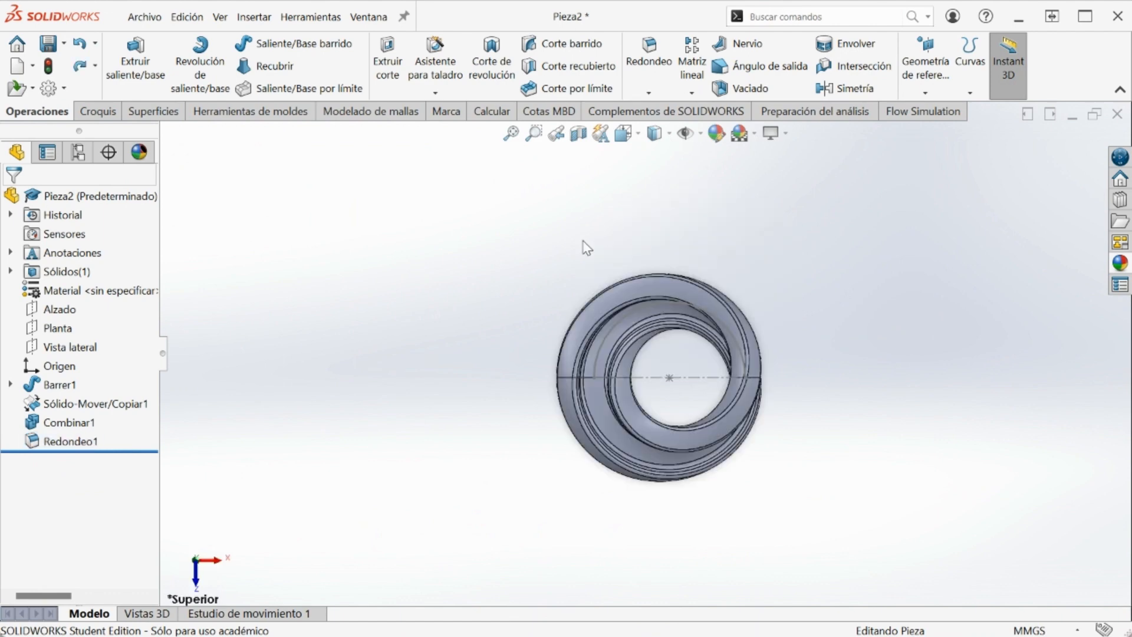
left_click(838, 16)
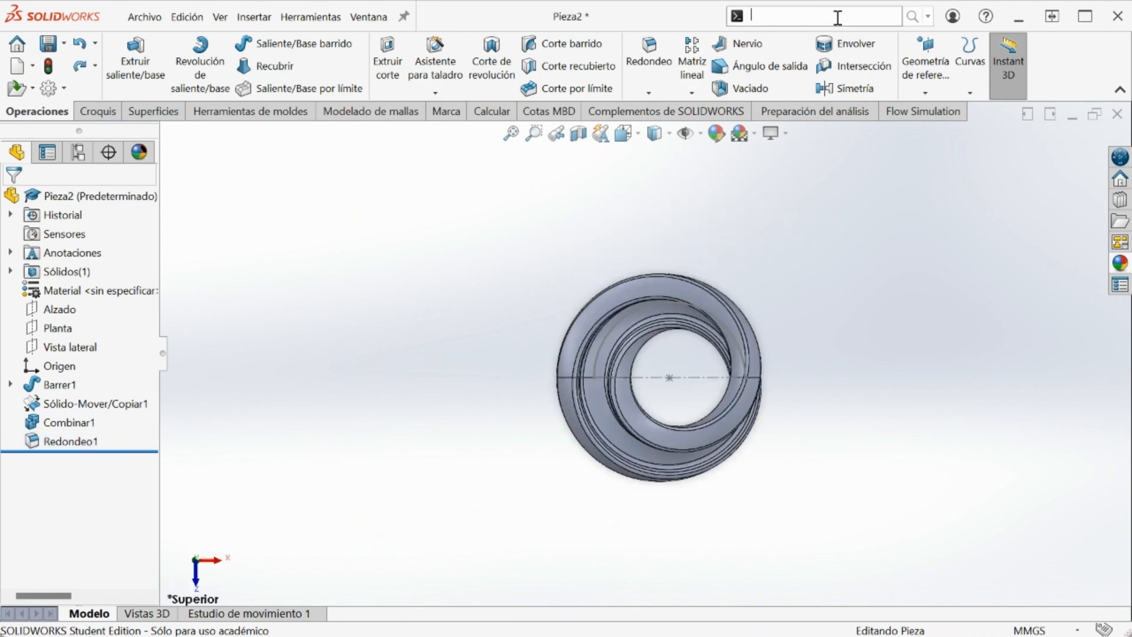
type("flex")
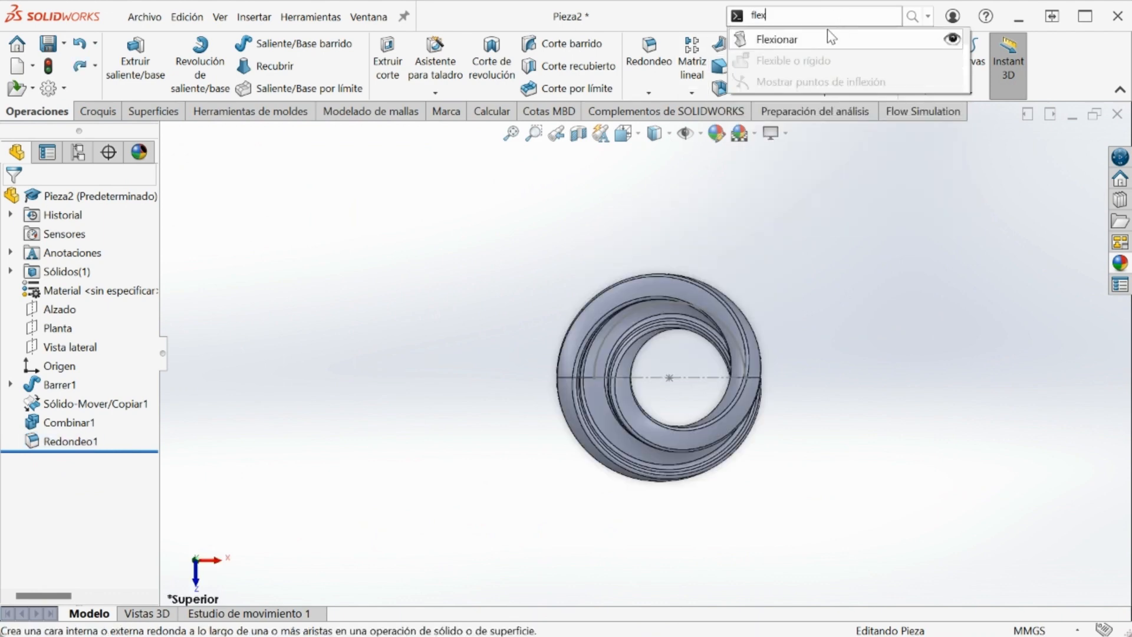
left_click(831, 38)
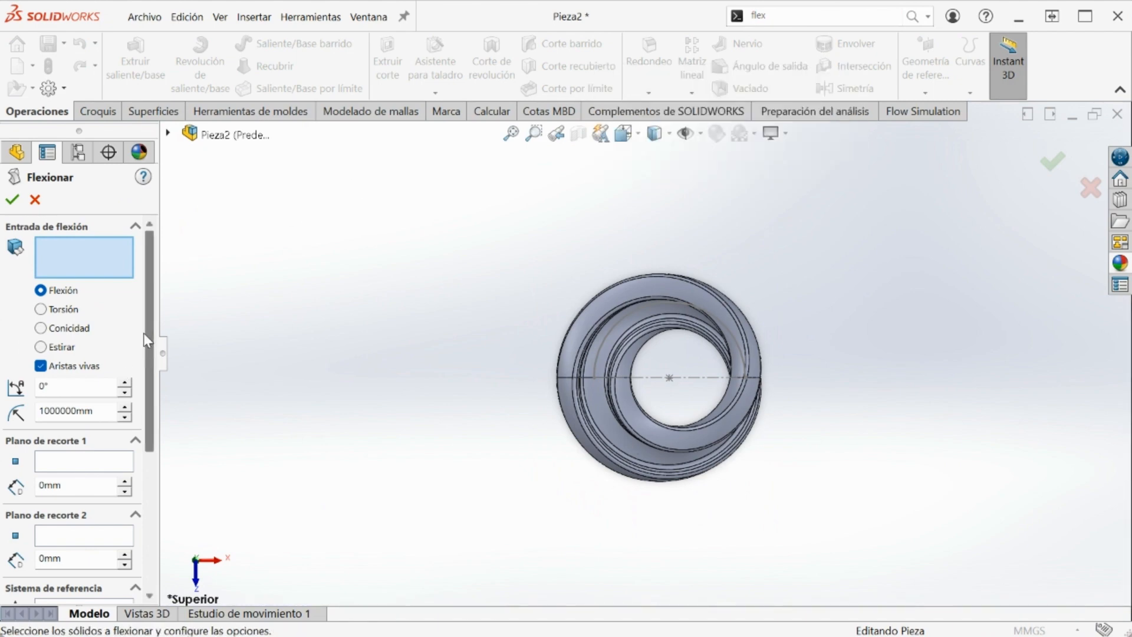
left_click(40, 347)
left_click(636, 335)
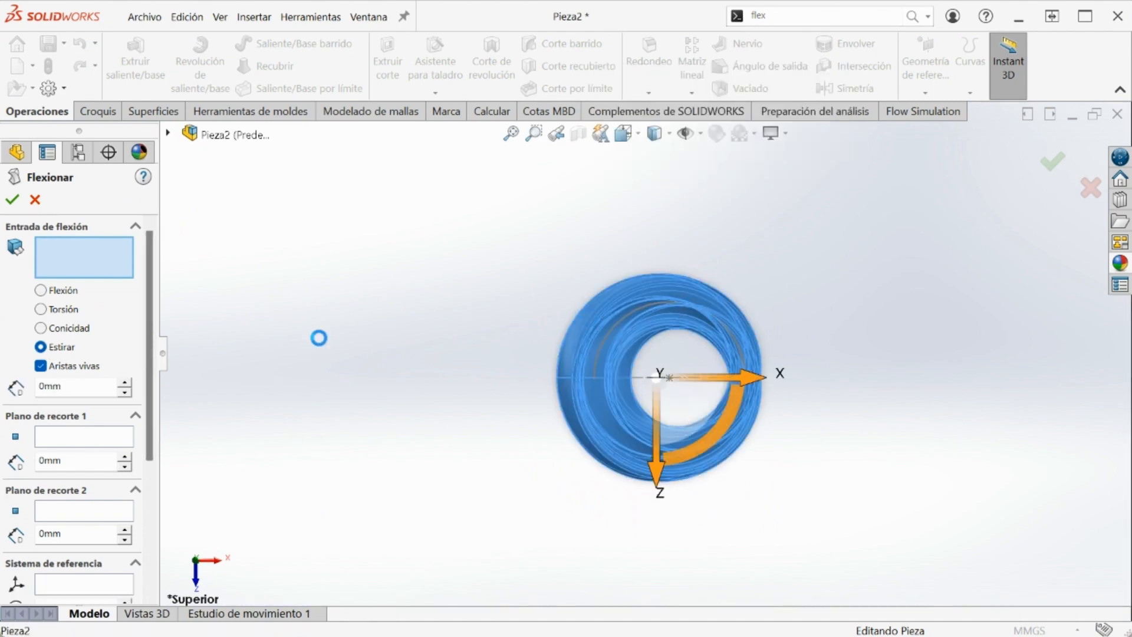
left_click_drag(69, 392, 25, 389)
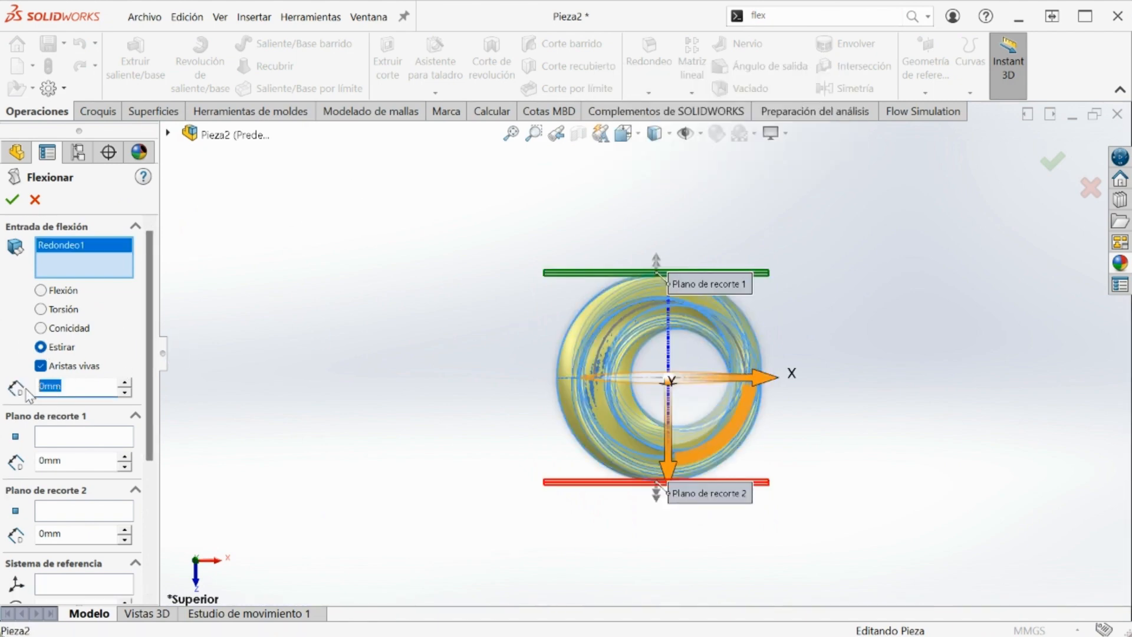
key("Return")
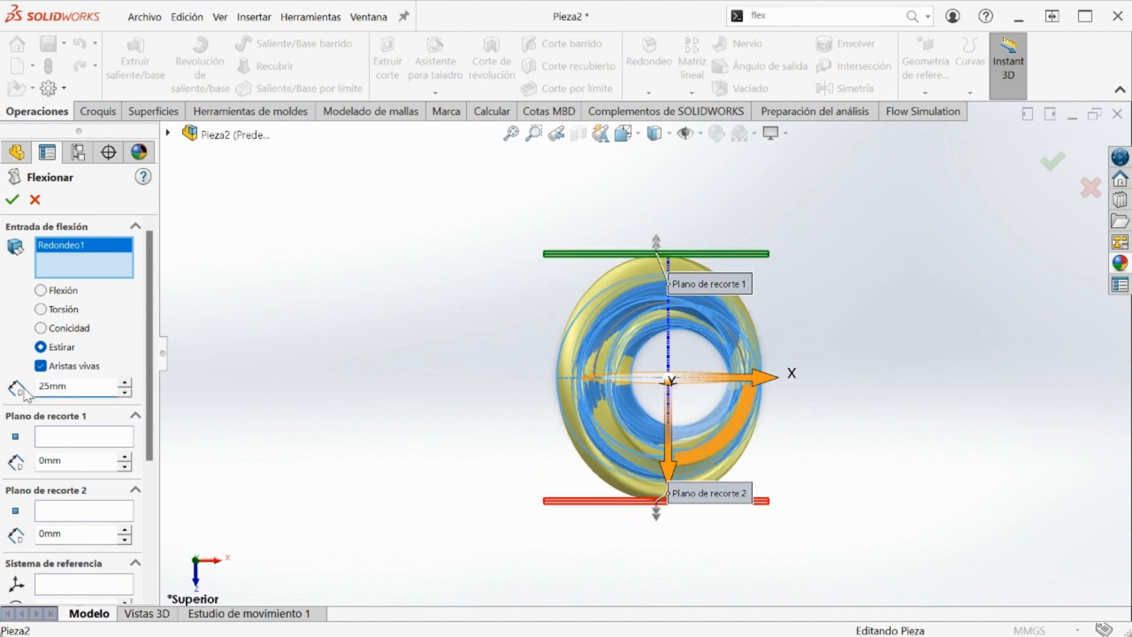
- Set the stretch reference system's X rotation to 0° and turn it about Y so the ring elongates along the X axis
scroll(151, 360, "down", 5)
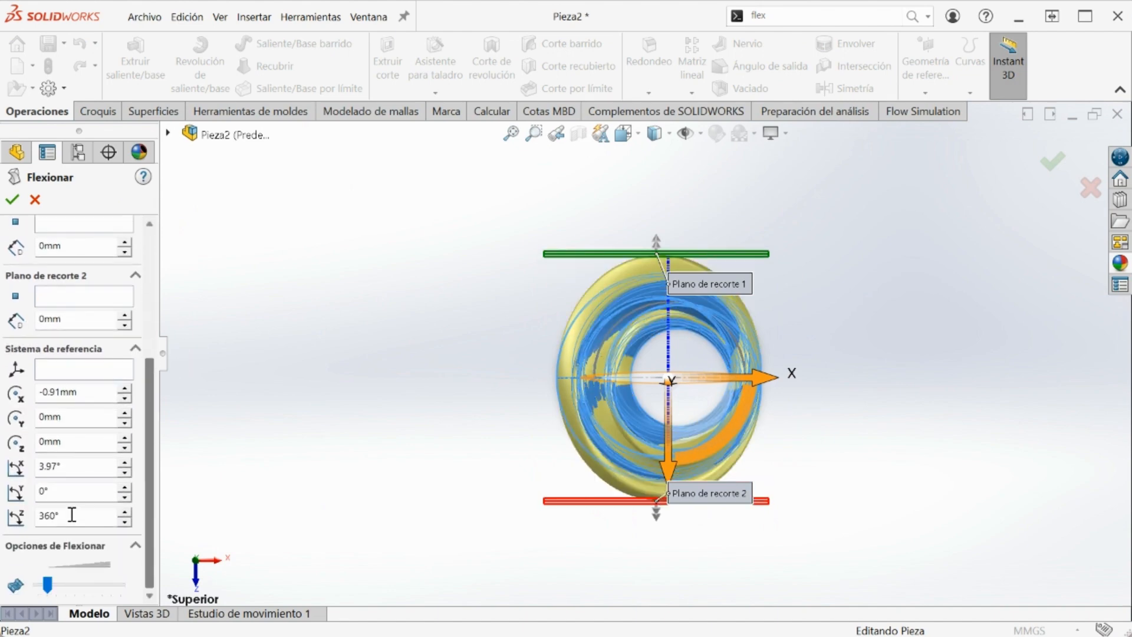
left_click_drag(101, 470, 3, 454)
type("0")
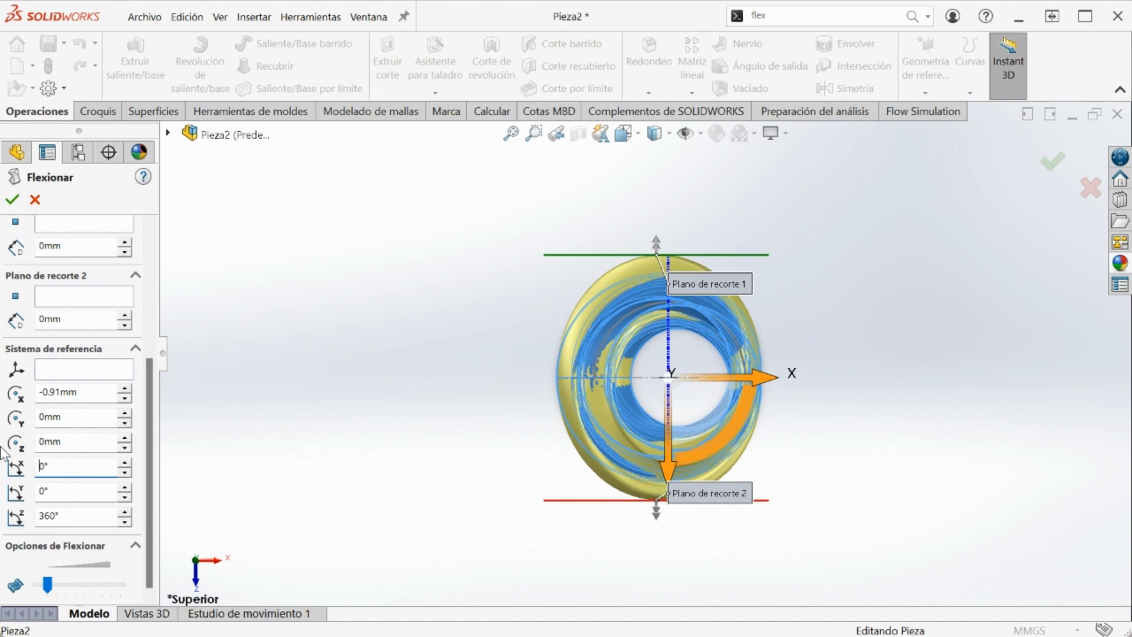
left_click_drag(67, 490, 16, 491)
key("BackSpace")
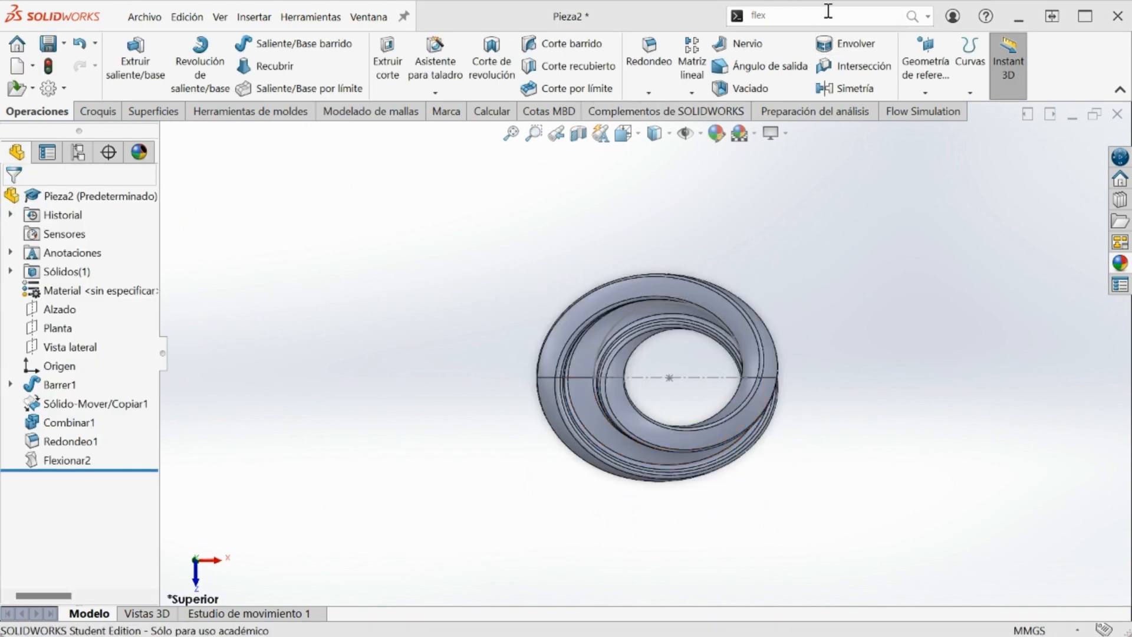
- Start a second Flex feature on the stretched ring using the Bending option with a 45° bend angle
left_click(770, 14)
key("Return")
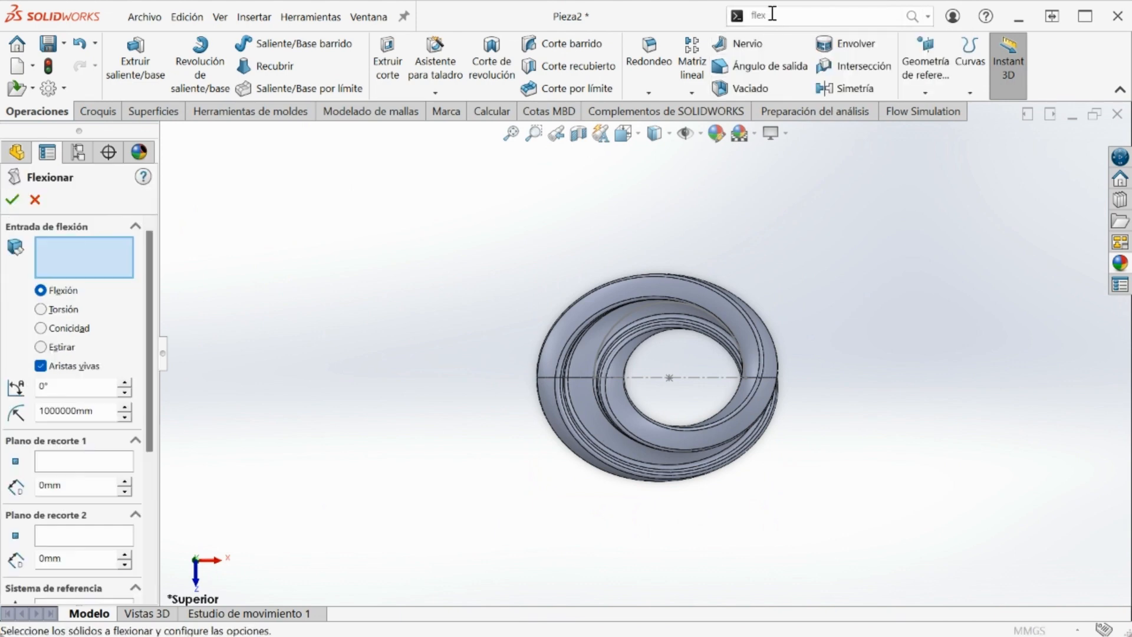
scroll(151, 354, "down", 1)
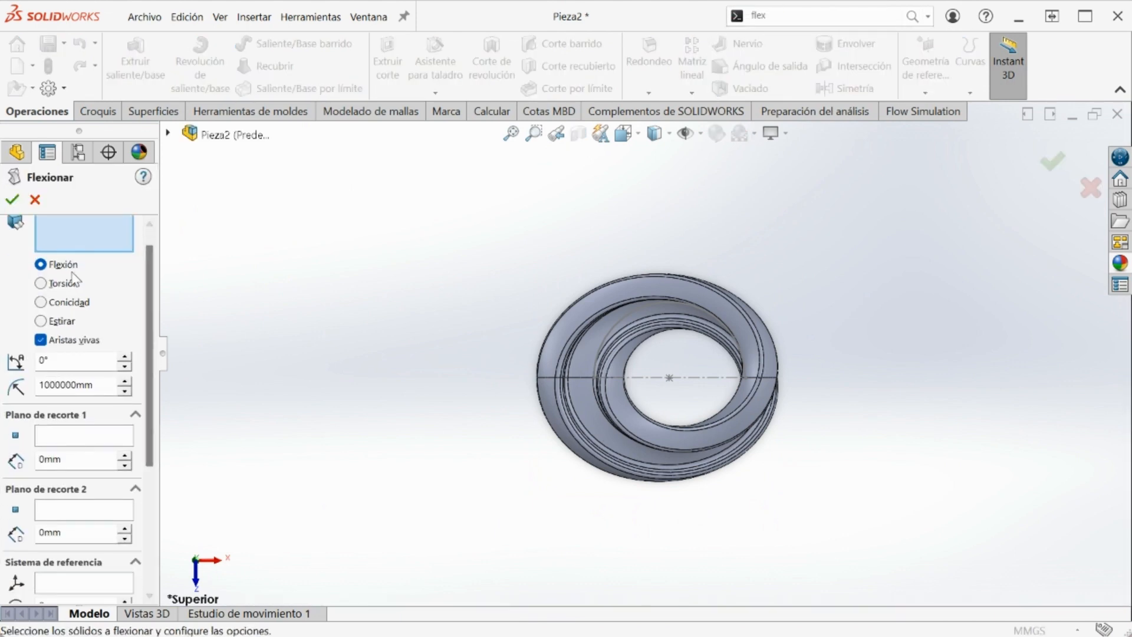
left_click(581, 382)
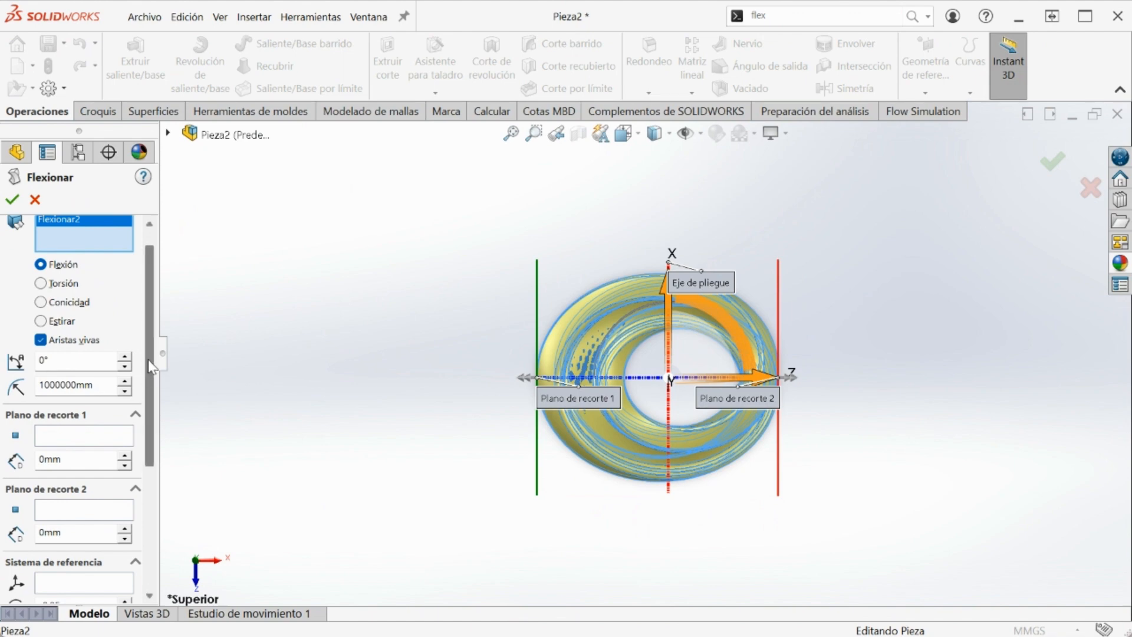
scroll(152, 371, "down", 1)
left_click(58, 355)
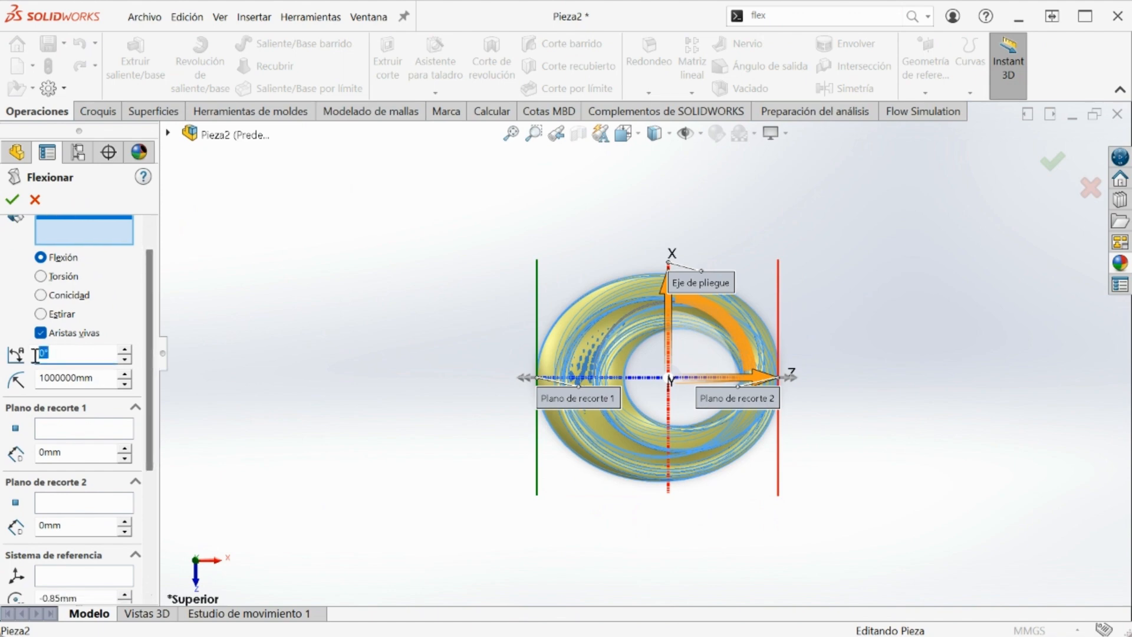
type("45")
key("Return")
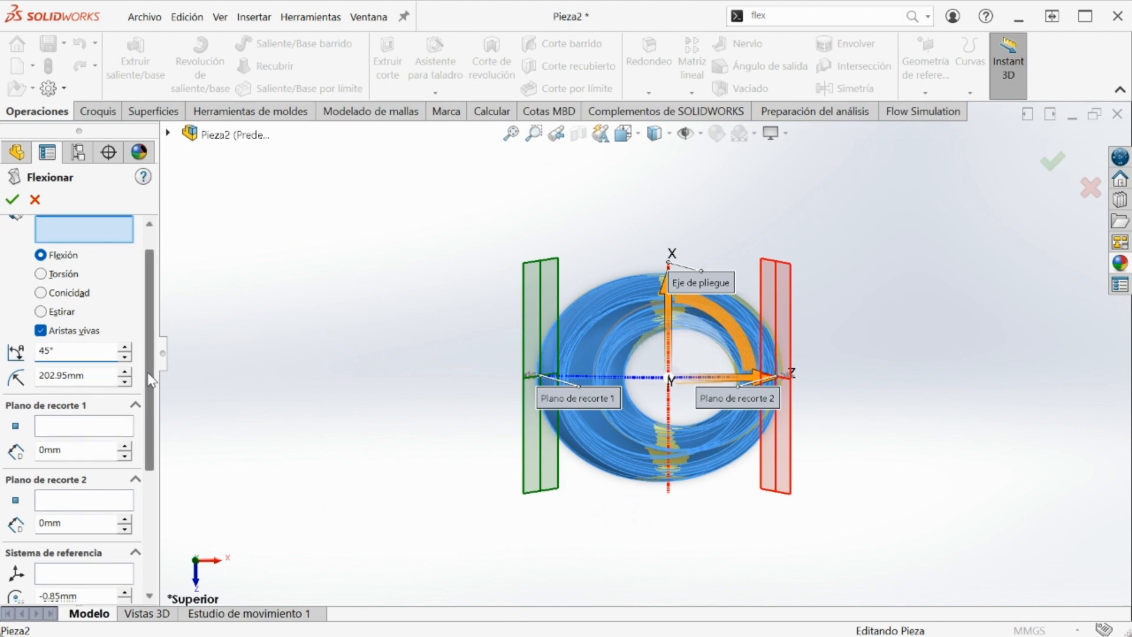
- Set the Z and Y rotation angles of the bend's reference system to 0°
scroll(70, 497, "down", 5)
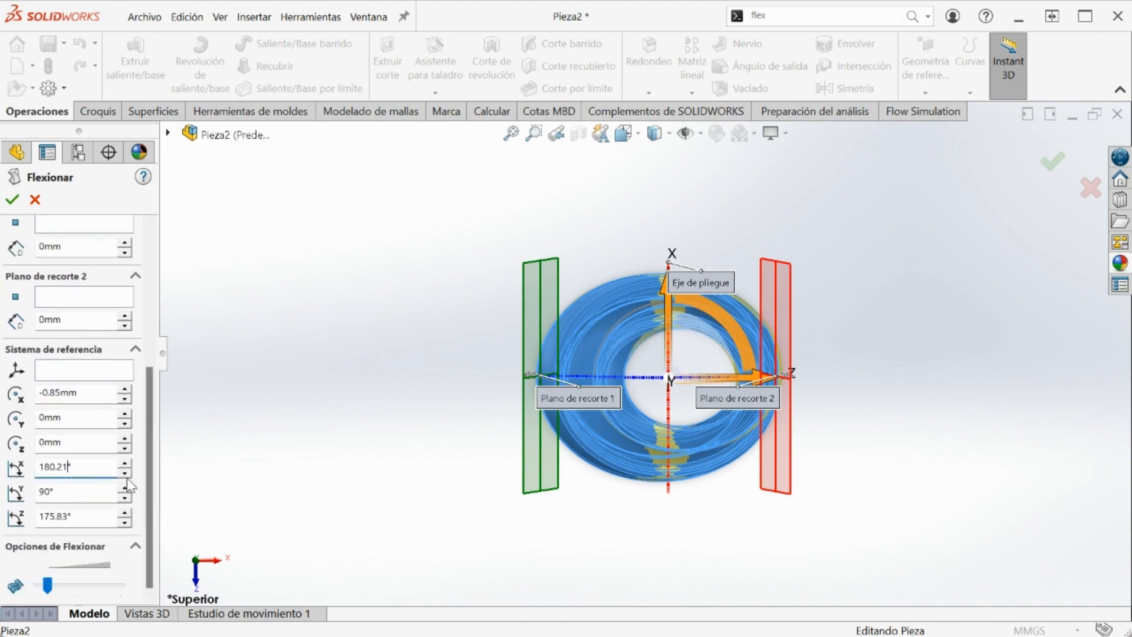
left_click(126, 463)
left_click(125, 472)
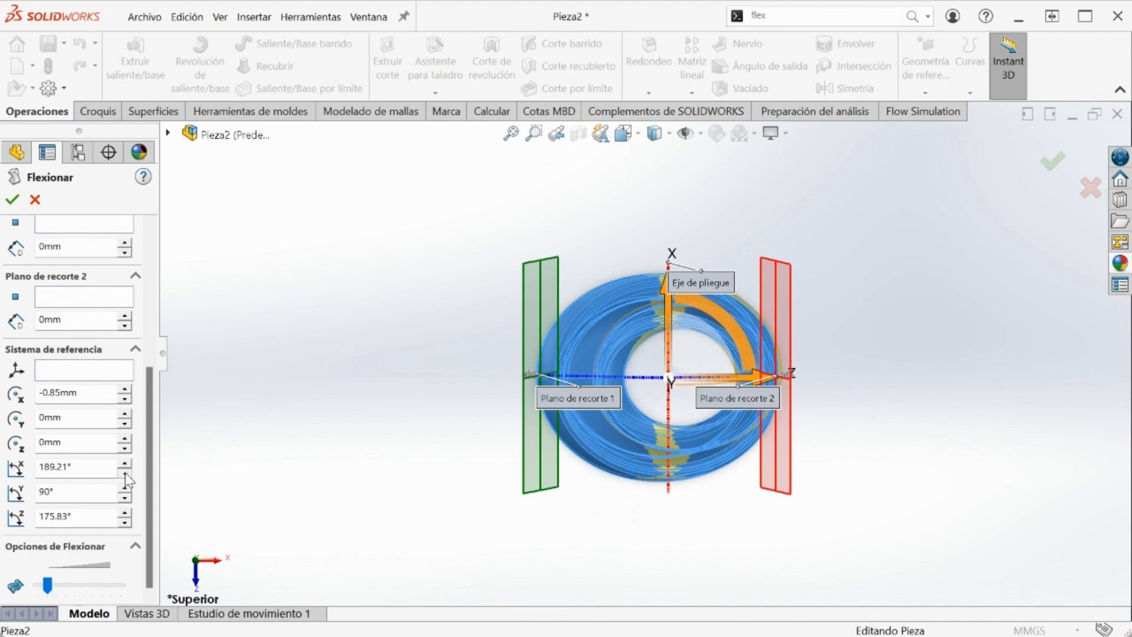
left_click(88, 491)
double_click(81, 518)
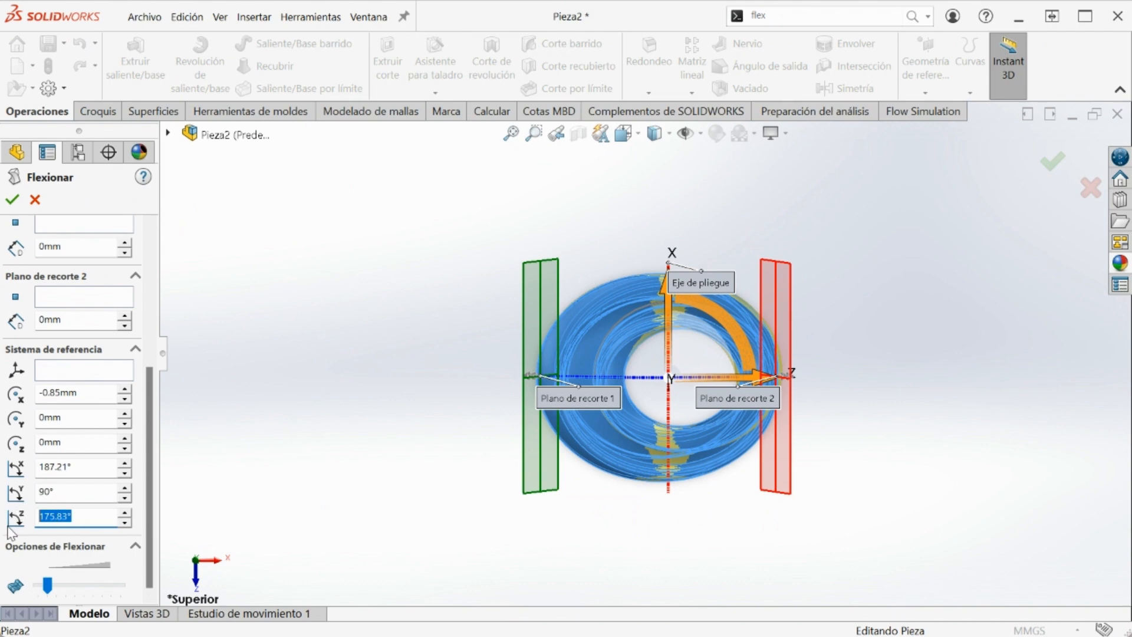
type("0")
middle_click_drag(501, 493, 596, 453)
key("BackSpace")
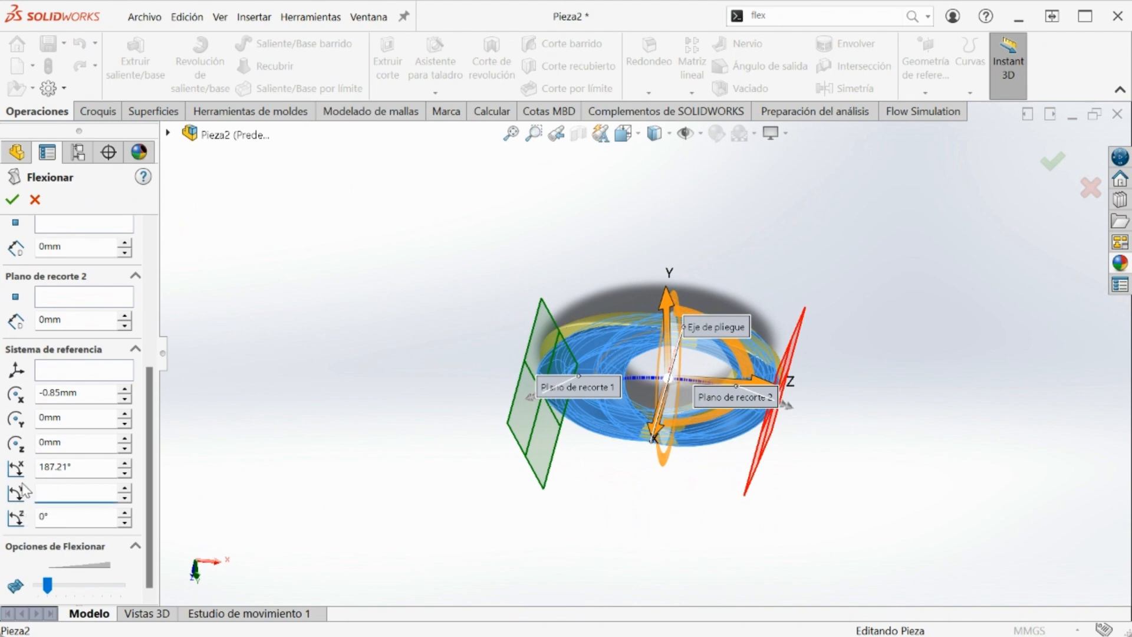
middle_click_drag(407, 260, 308, 313)
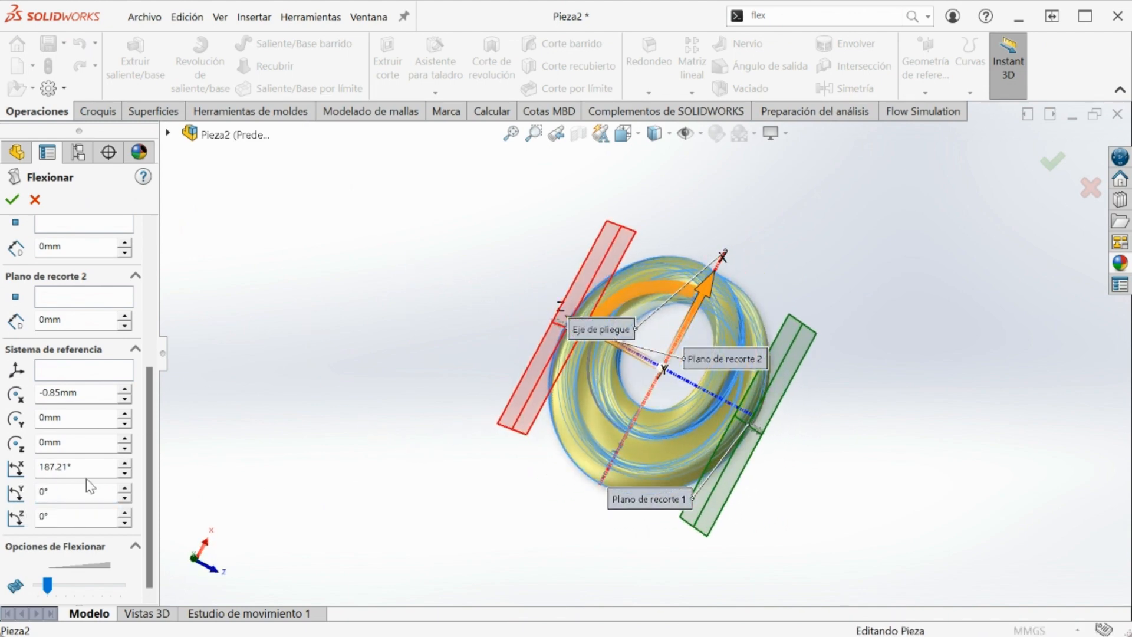
- Set the bend reference system's X rotation to 0° and its X rotation origin to 0 mm
left_click_drag(83, 467, 30, 466)
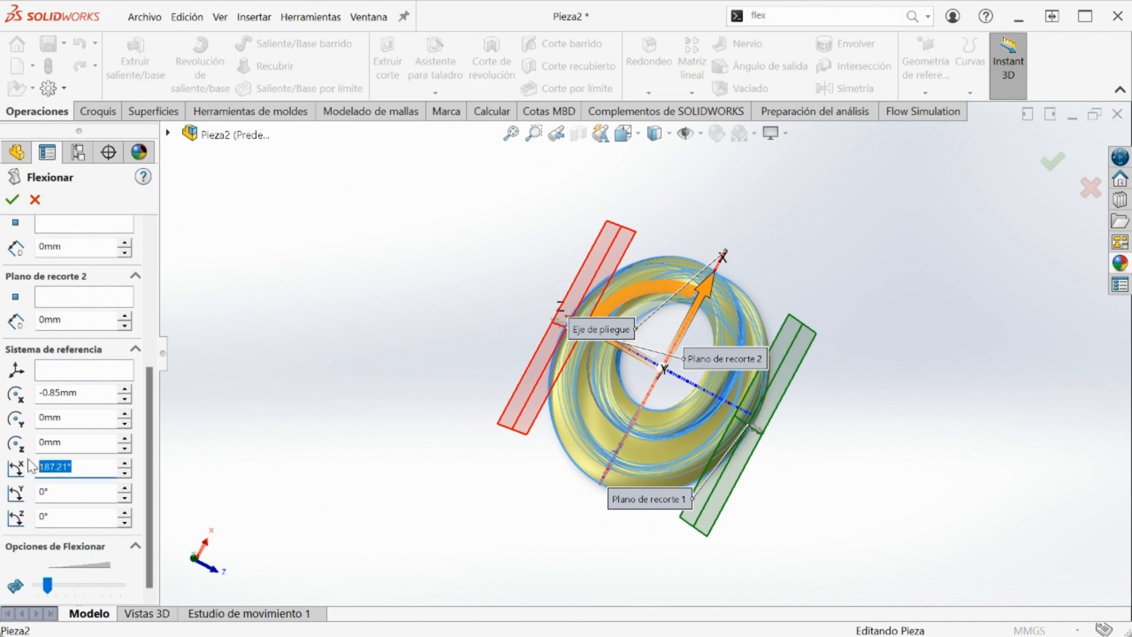
left_click(125, 472)
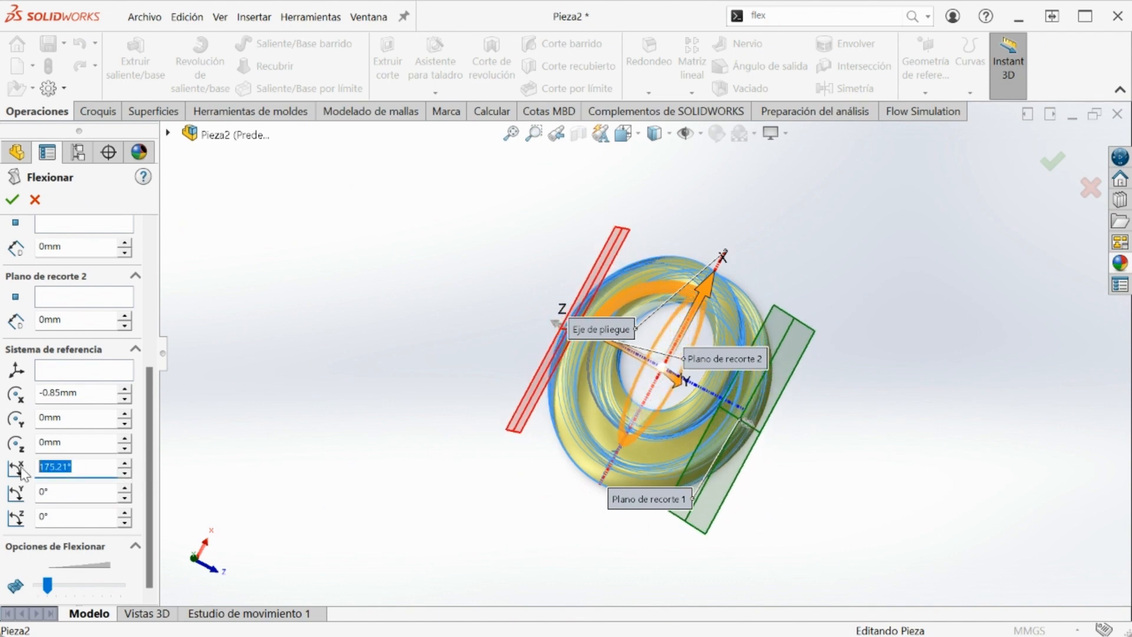
type("0")
key("Return")
middle_click_drag(522, 375, 453, 340)
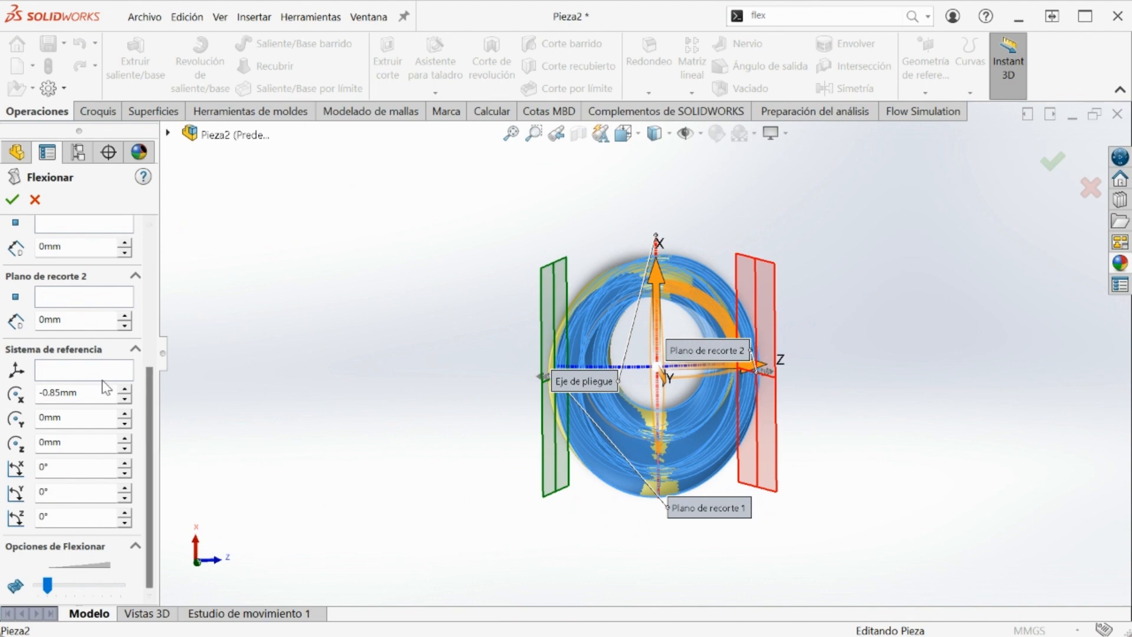
double_click(83, 393)
key("BackSpace")
type("0")
key("Return")
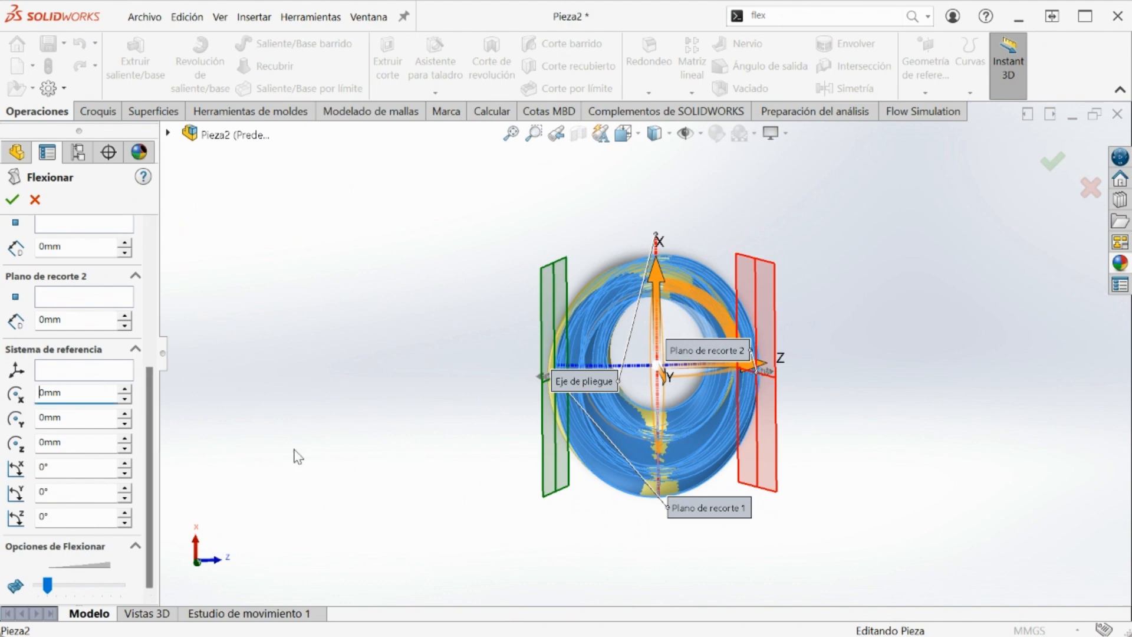
- Try different X and Y rotation angles for the bend's reference system and return both to 0°
scroll(660, 365, "down", 5)
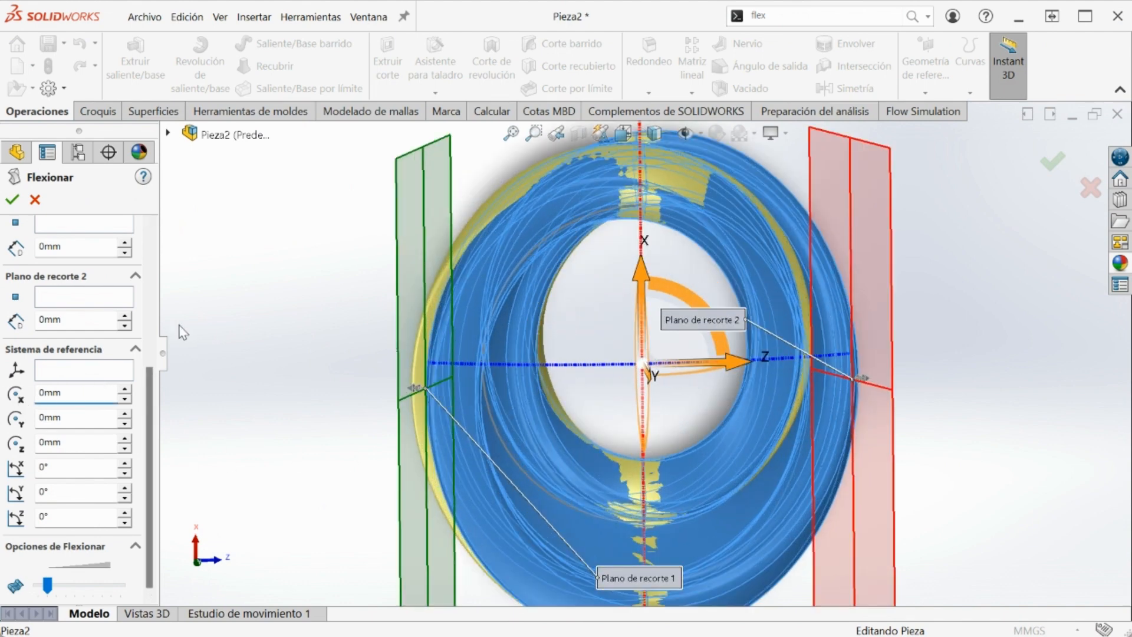
left_click_drag(145, 366, 175, 422)
left_click_drag(126, 472, 125, 474)
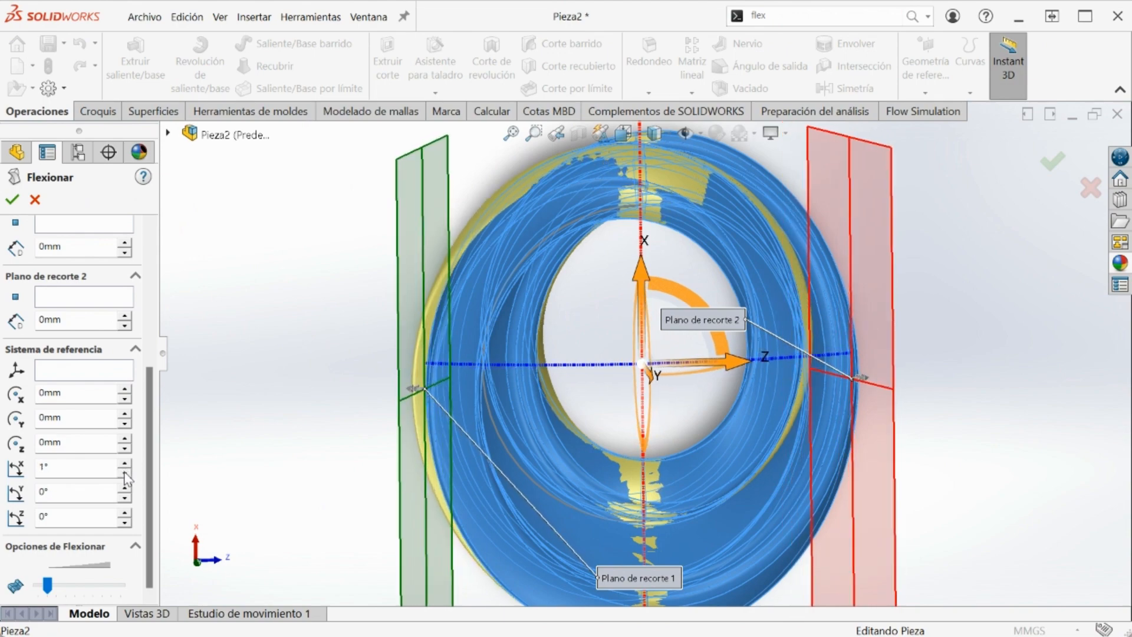
left_click(126, 478)
middle_click_drag(281, 473, 347, 382)
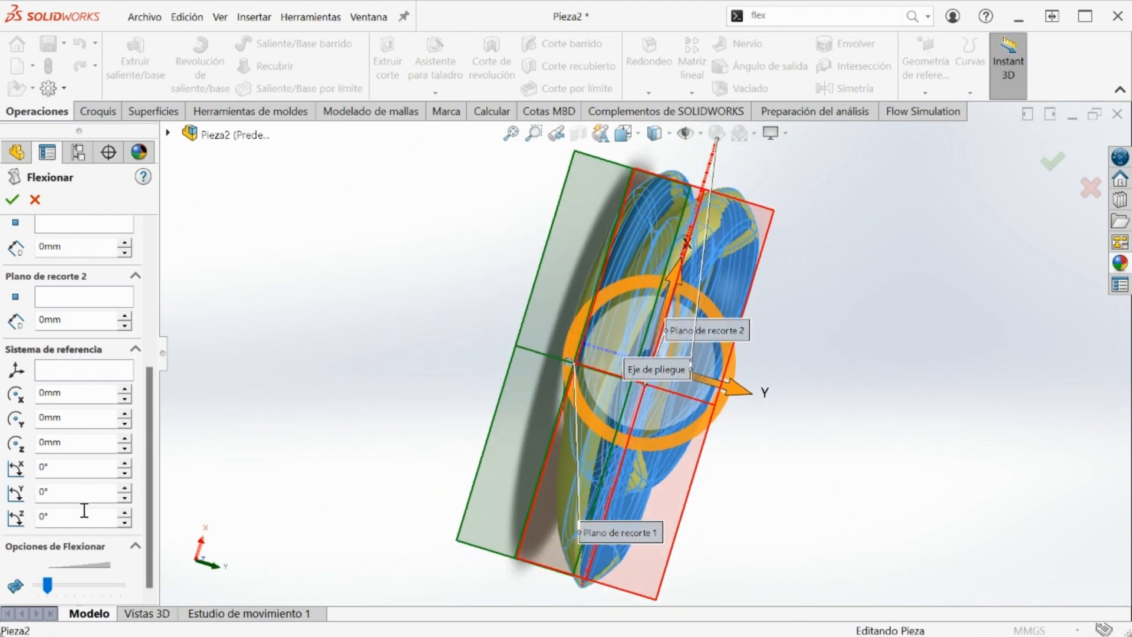
mouse_move(126, 497)
left_mouse_down()
mouse_move(144, 505)
mouse_move(124, 512)
left_mouse_up()
left_click(124, 499)
left_click(123, 499)
left_click(123, 498)
- Rotate the bend's reference system to 90° about Z, checking from the top view, and accept the 45° bend
middle_click_drag(434, 514, 337, 455)
left_click(125, 513)
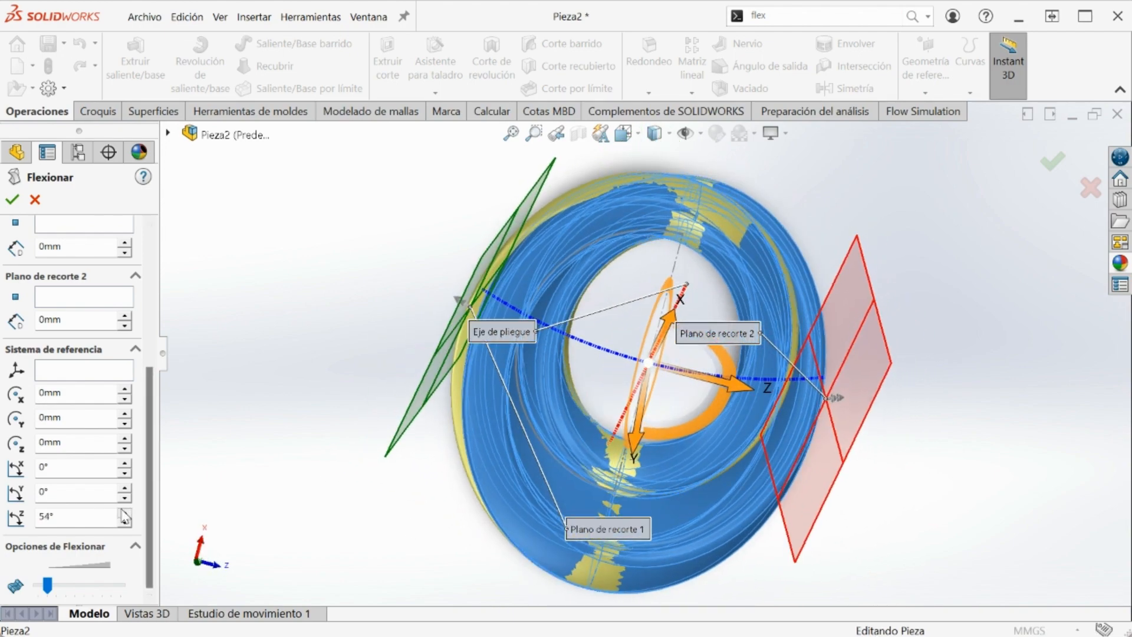
left_click_drag(125, 513, 124, 513)
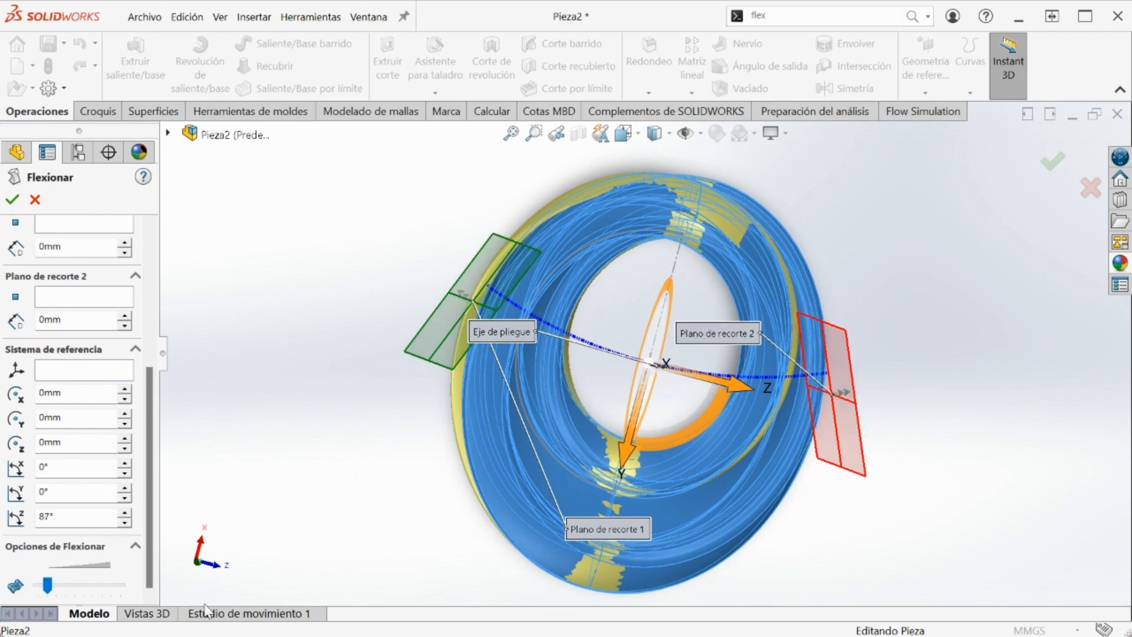
left_click(201, 566)
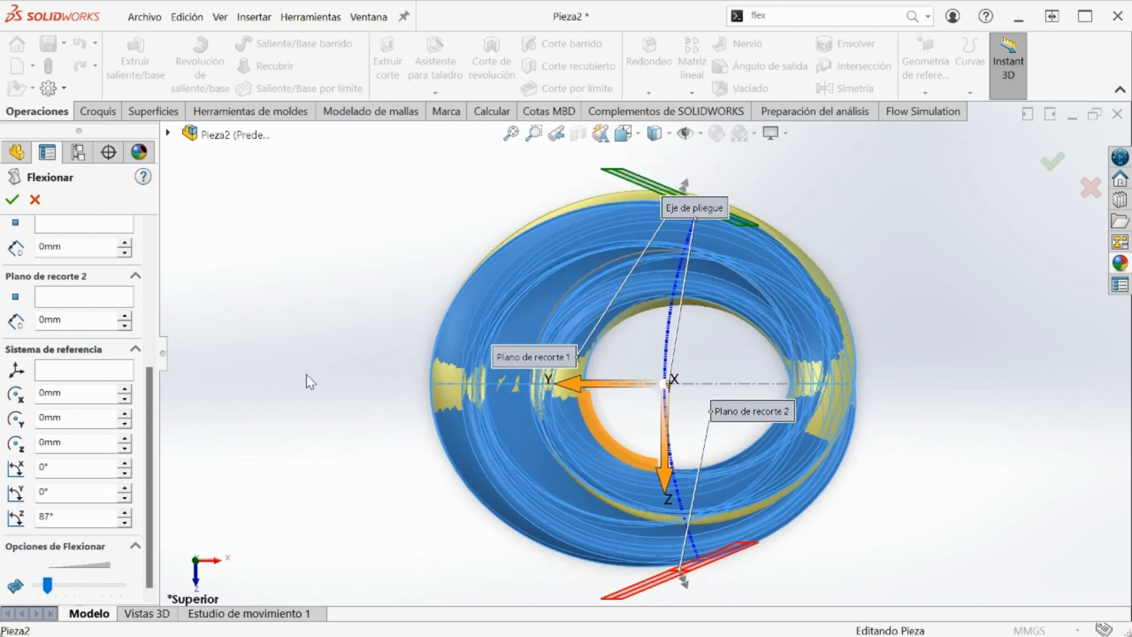
left_click_drag(124, 514, 129, 528)
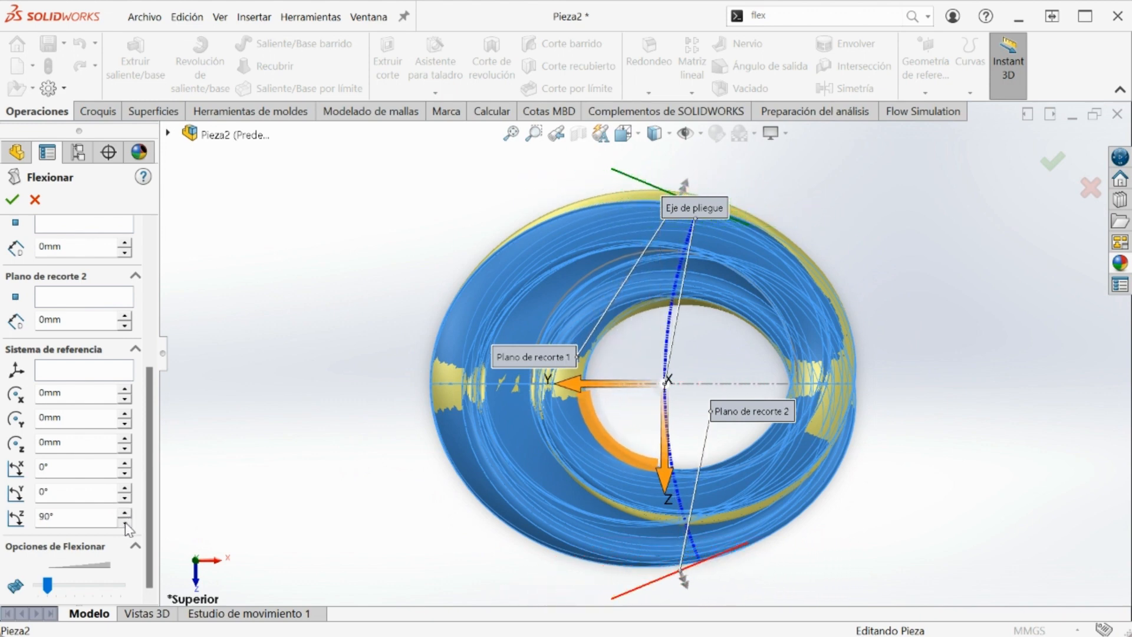
left_click(12, 200)
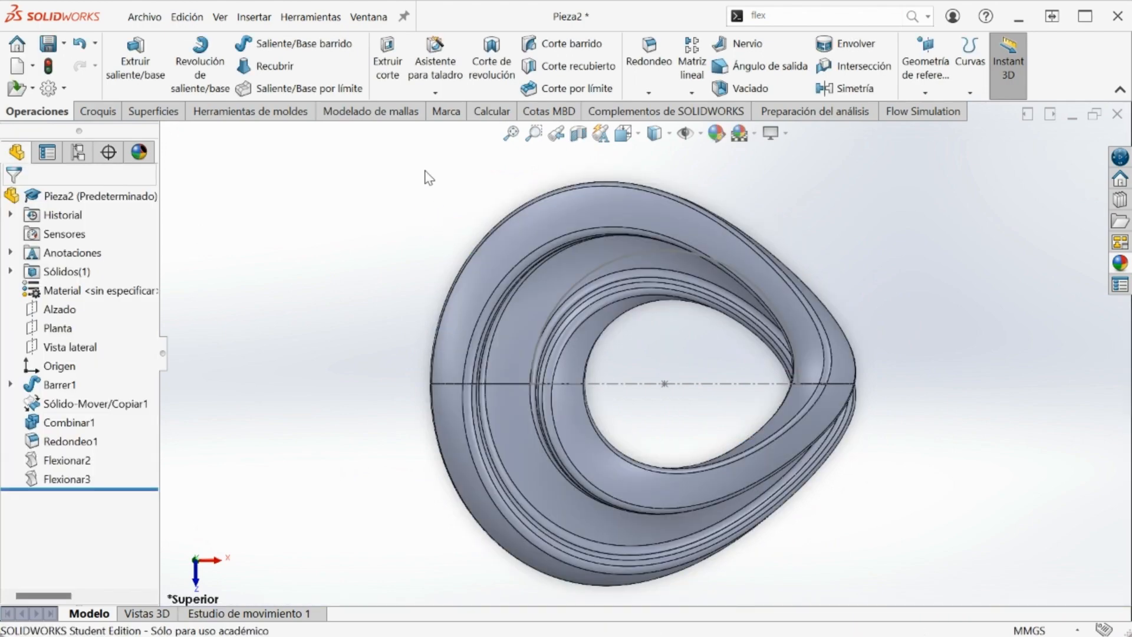
- Stretch the ring lengthwise with another Flex feature applied to the whole body, and check it from the top view
middle_click_drag(429, 177, 702, 183)
left_click(773, 16)
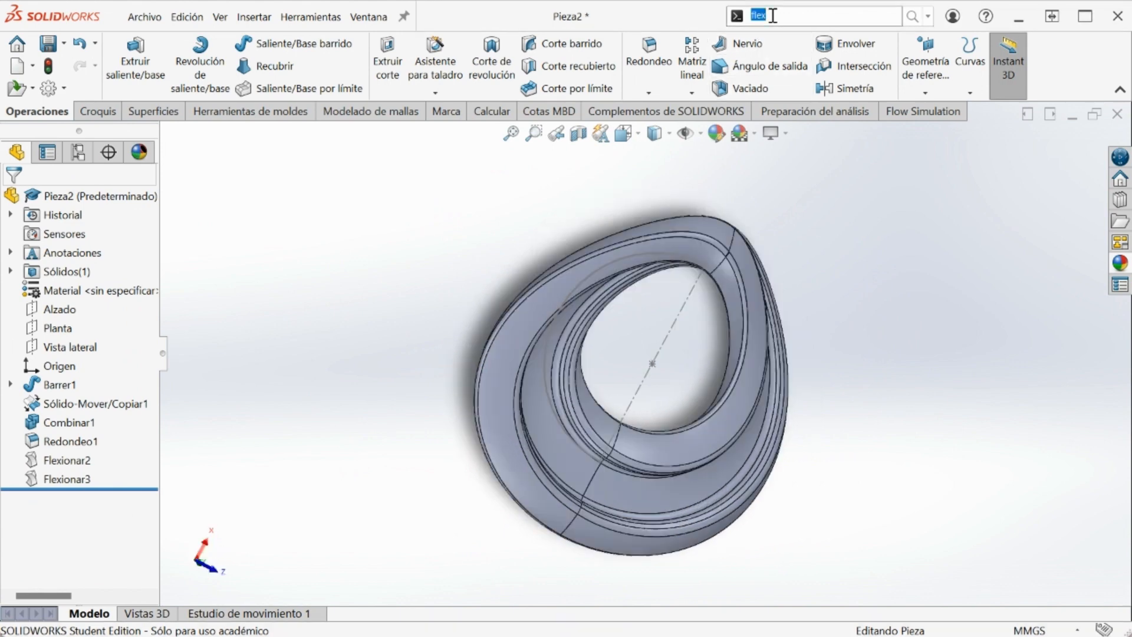
left_click(784, 35)
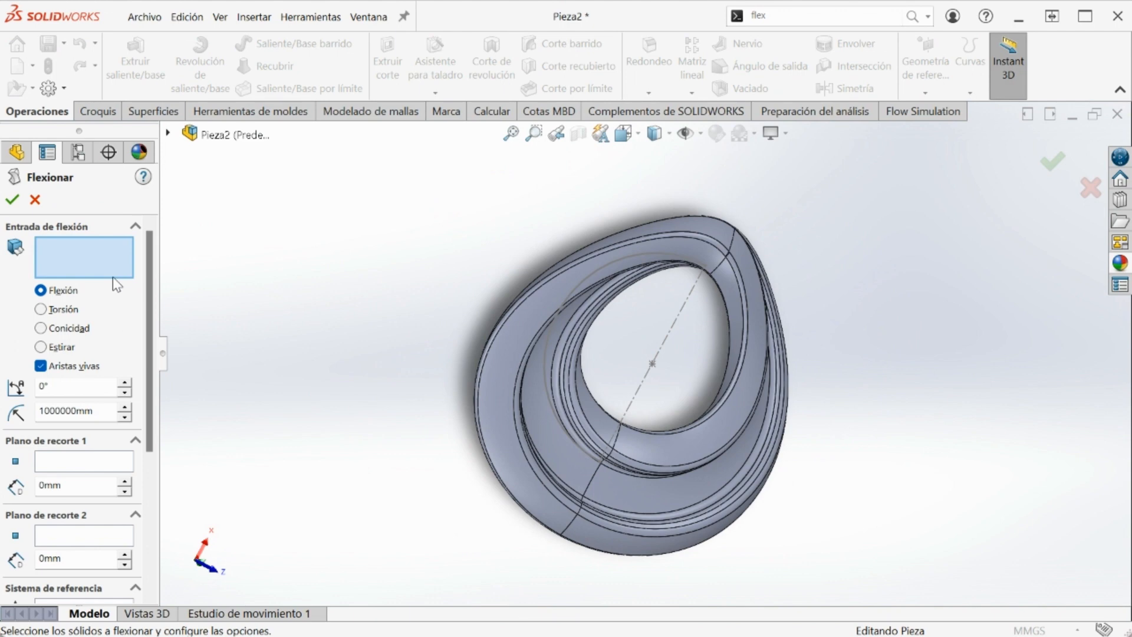
left_click(533, 369)
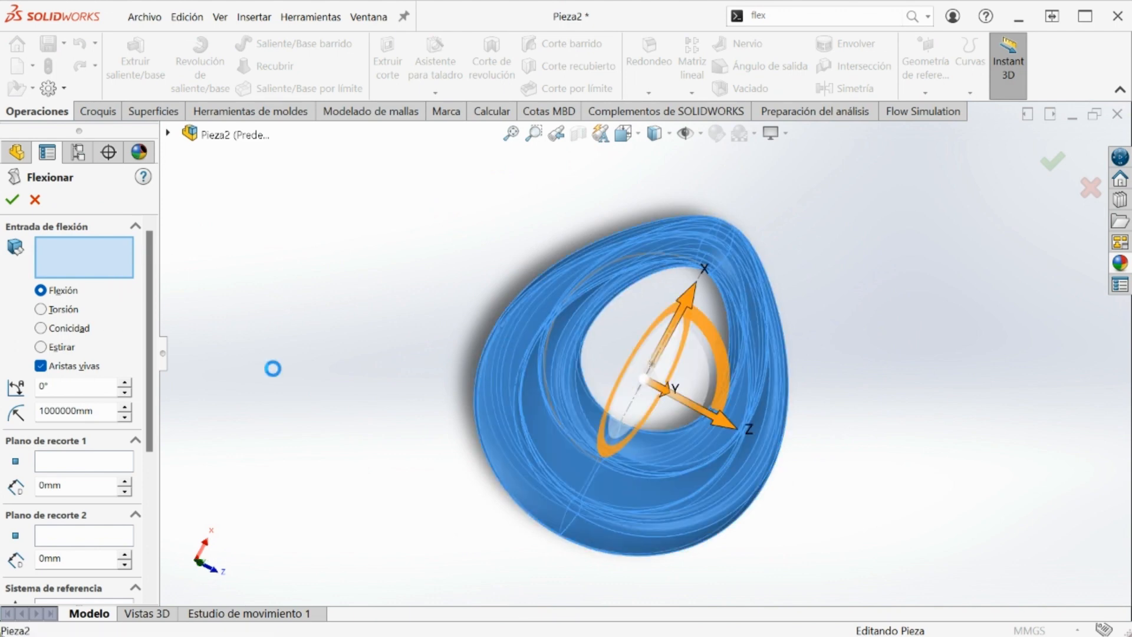
left_click(41, 346)
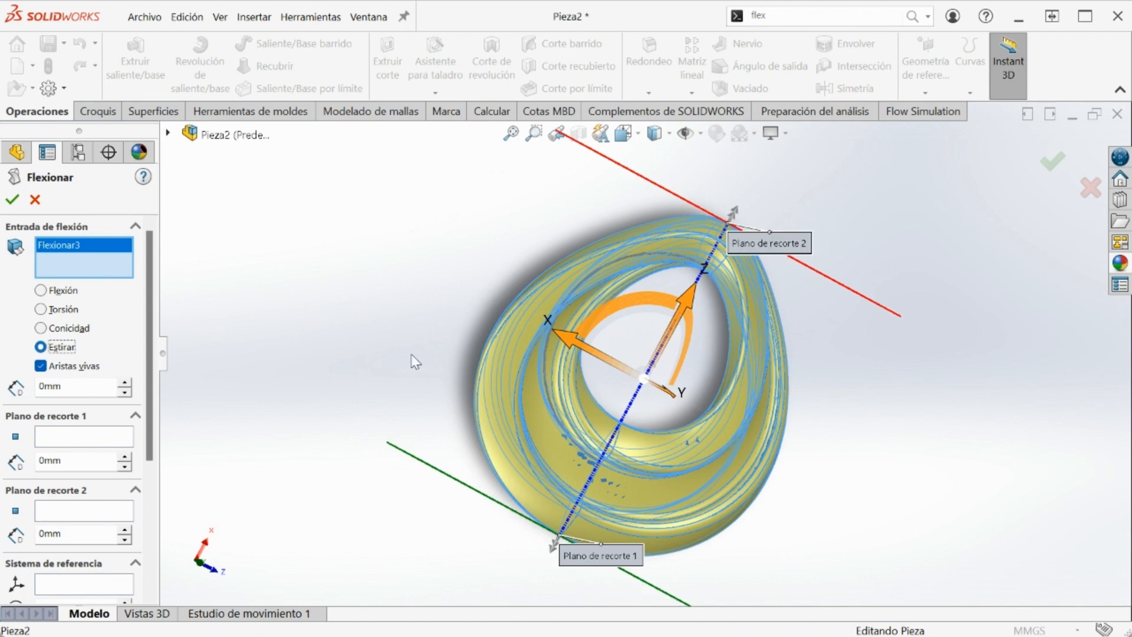
middle_click_drag(416, 291, 412, 331)
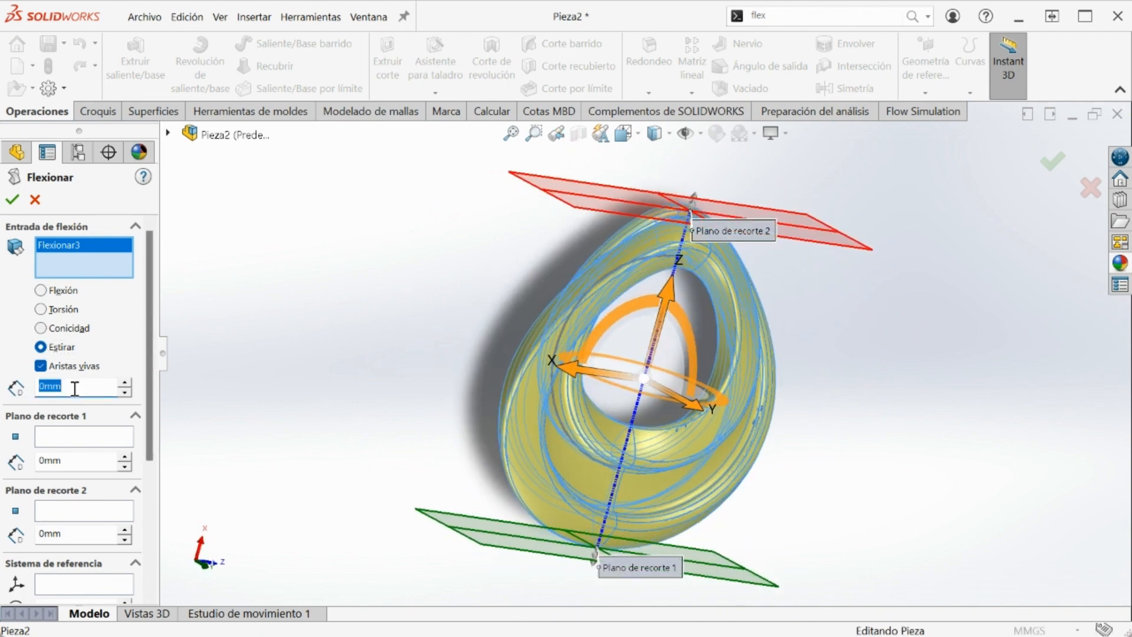
key("Return")
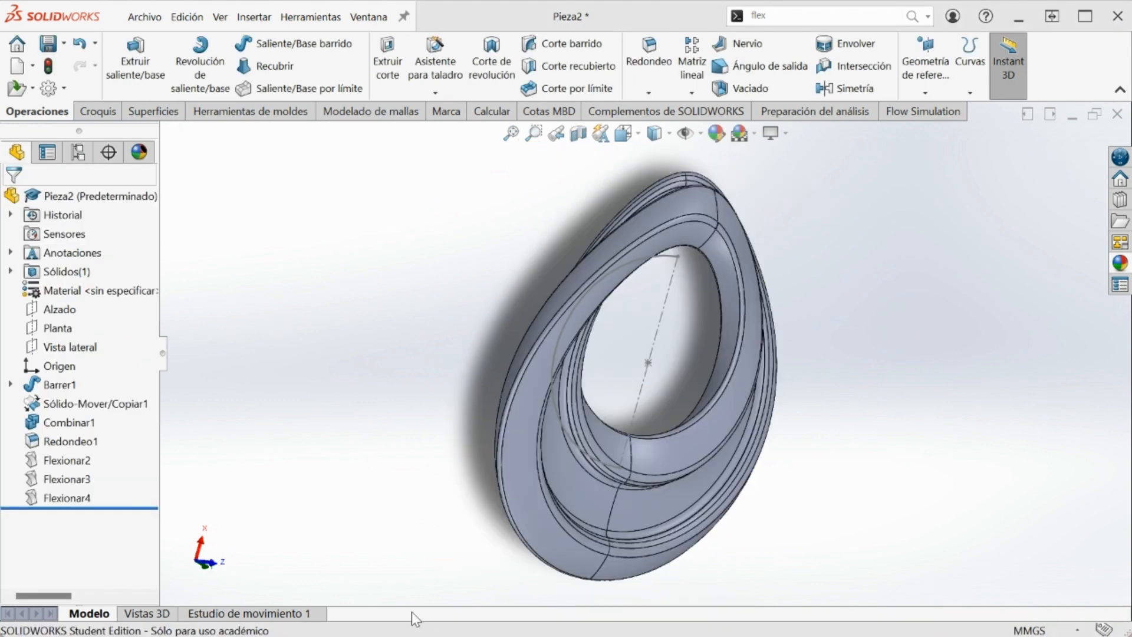
left_click(199, 564)
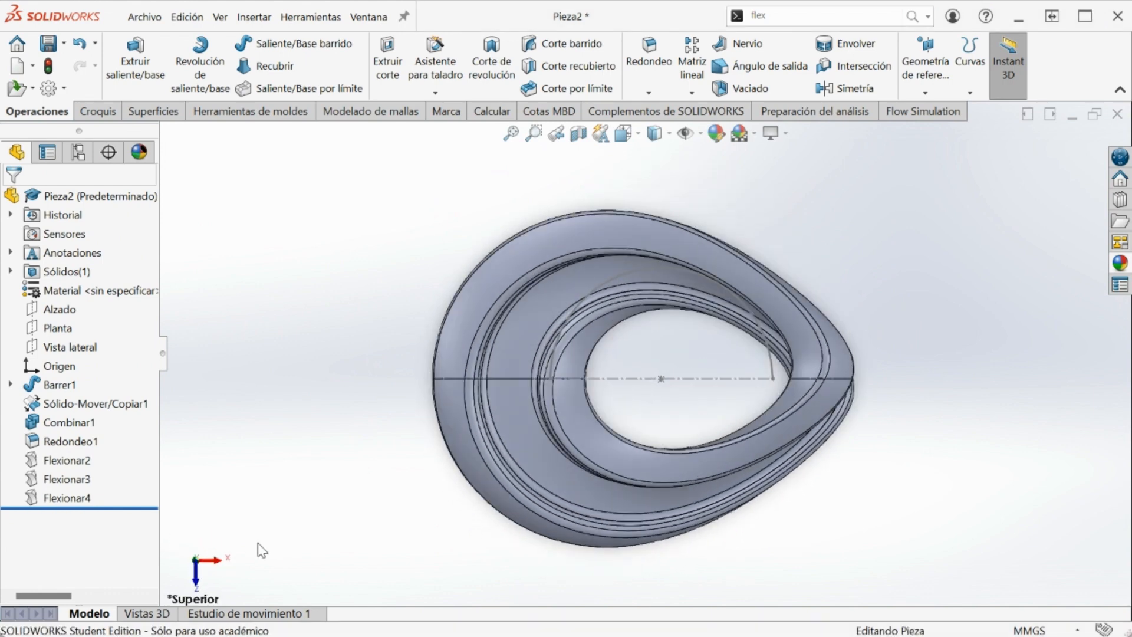
- Create a reference plane offset 6 mm from the Planta plane
left_click(92, 112)
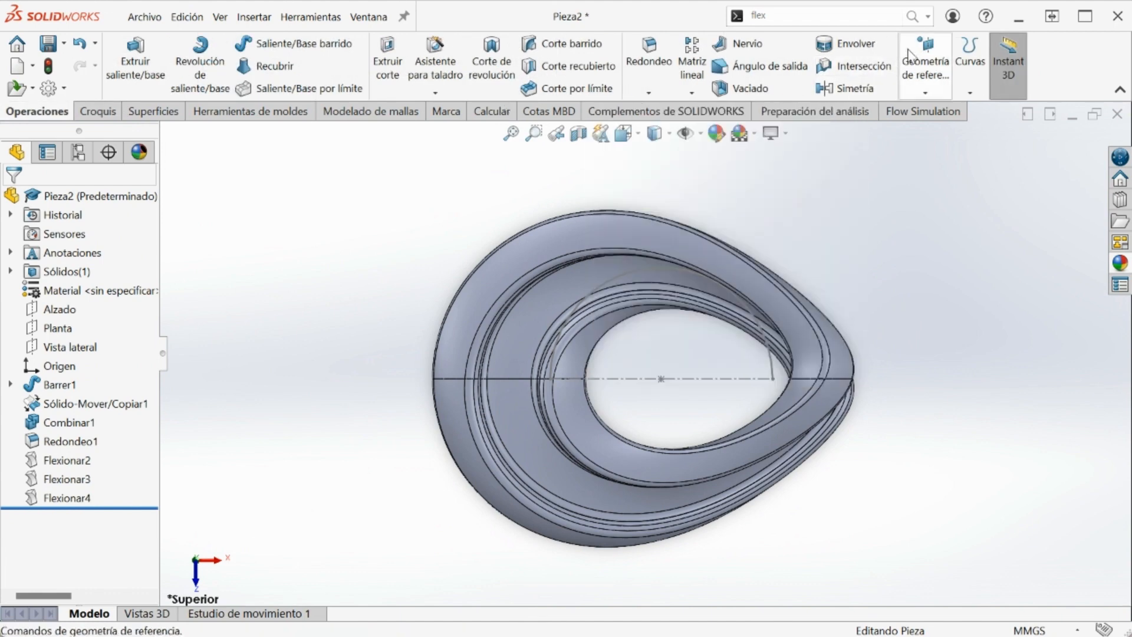
left_click(925, 68)
left_click(902, 108)
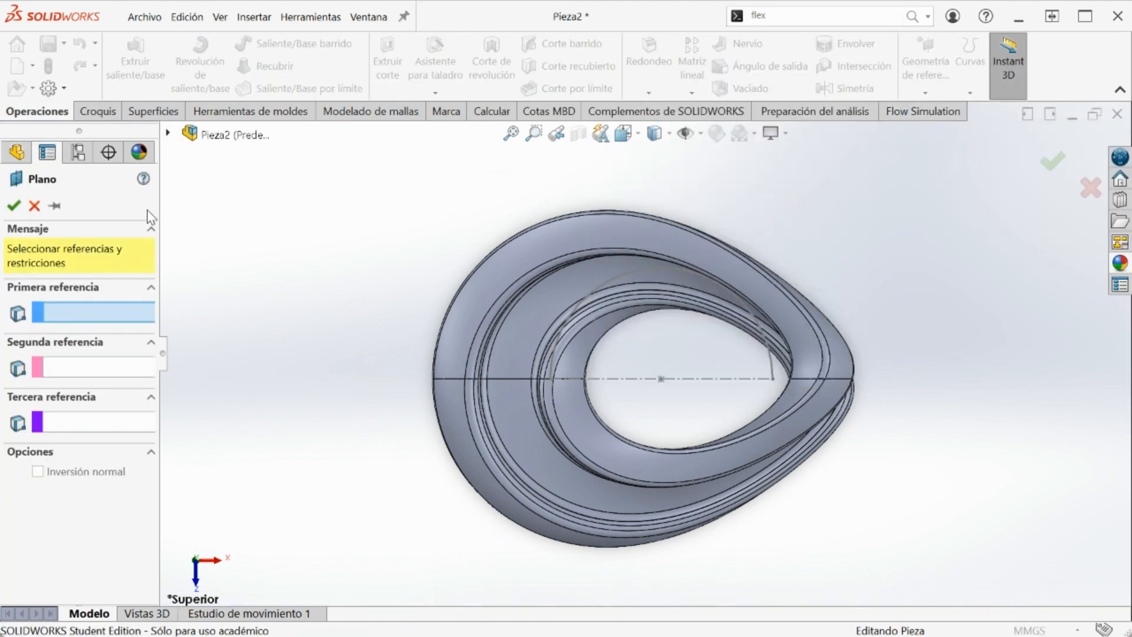
left_click(169, 134)
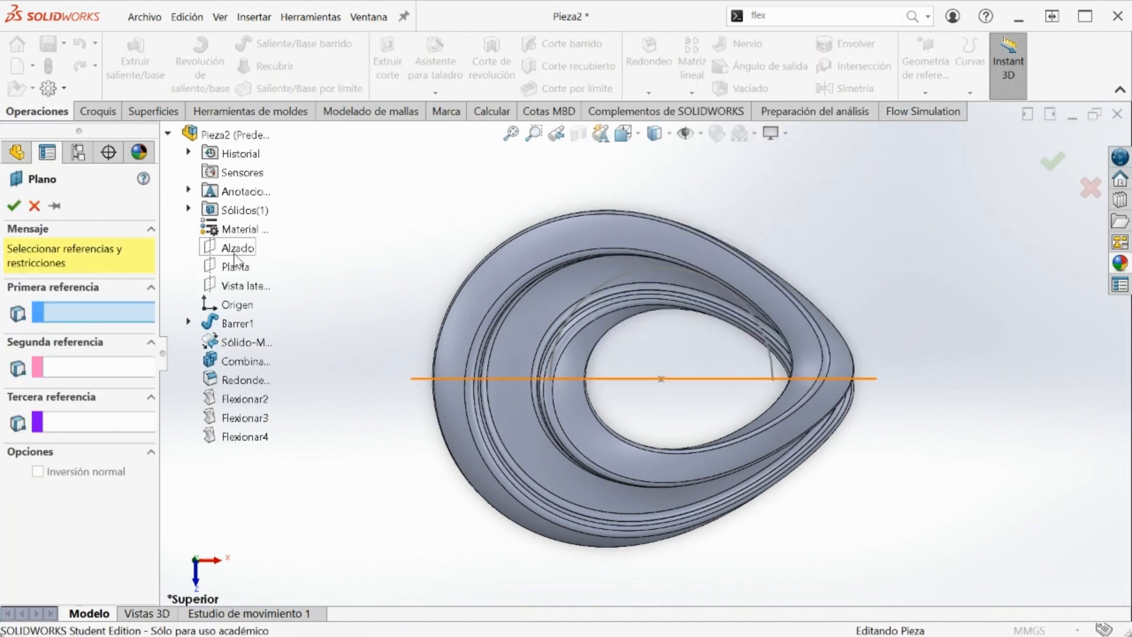
left_click(237, 270)
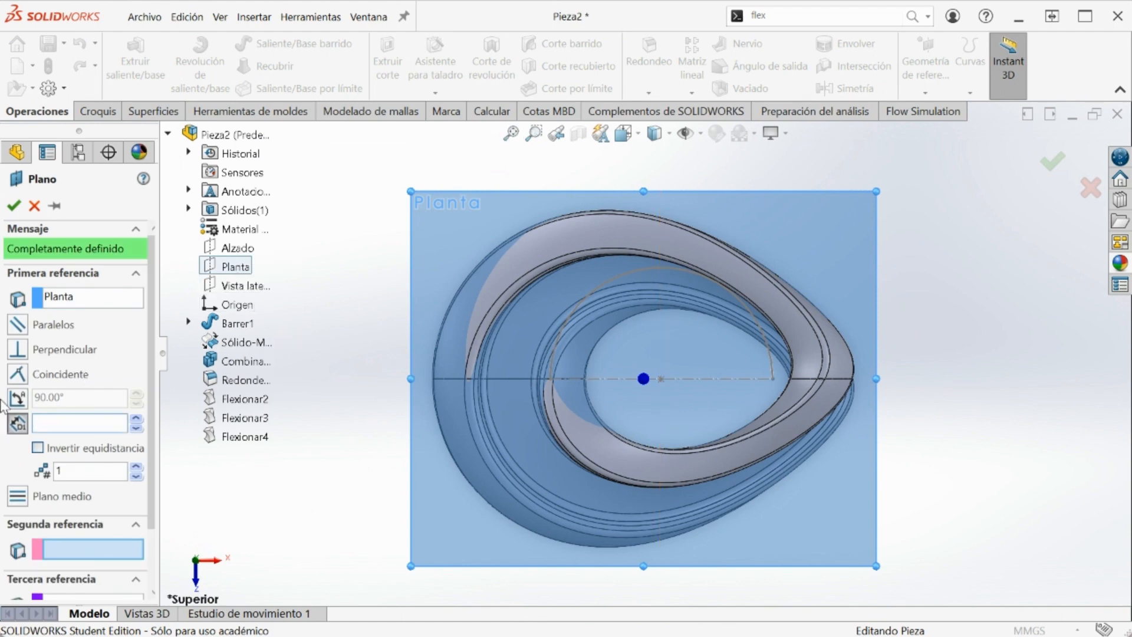
type("6")
key("Return")
key("Return")
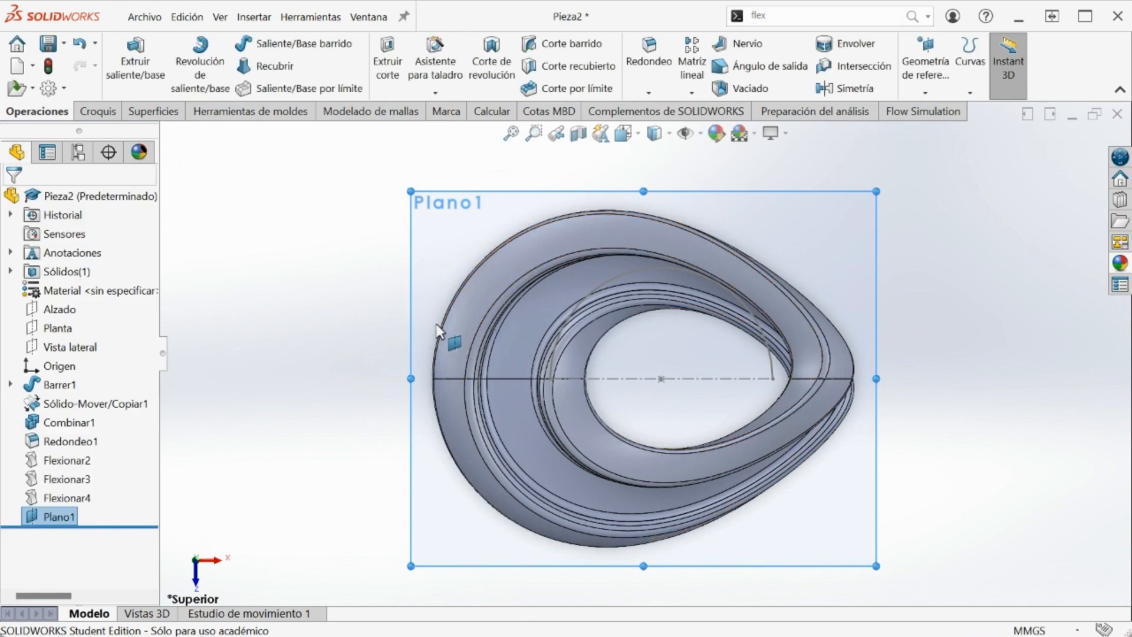
- Start a sketch on the new offset plane and draw a horizontal construction line through the thick end of the ring, level with the origin
left_click(198, 580)
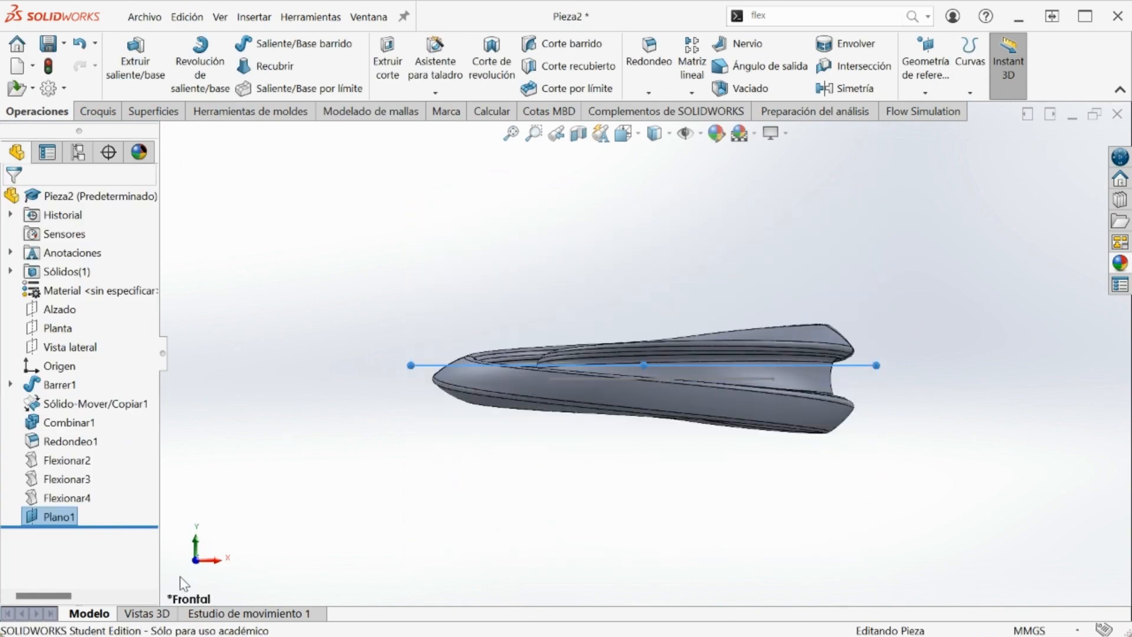
left_click(195, 539)
middle_click_drag(368, 401, 465, 369)
scroll(660, 494, "down", 1)
scroll(661, 495, "up", 1)
scroll(645, 481, "down", 3)
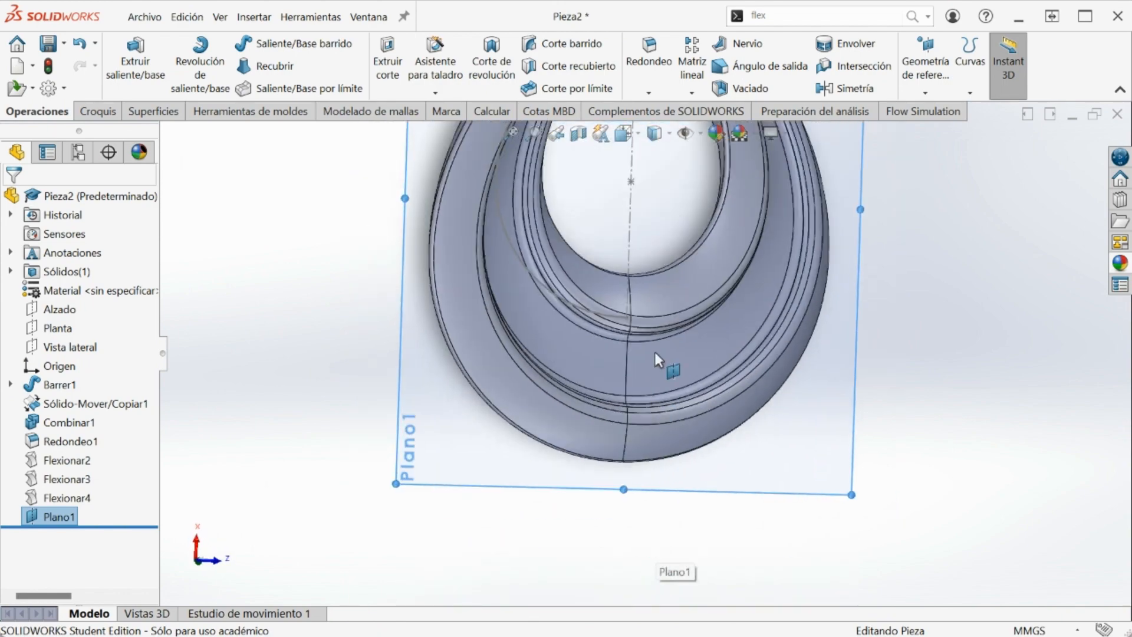
left_click(97, 111)
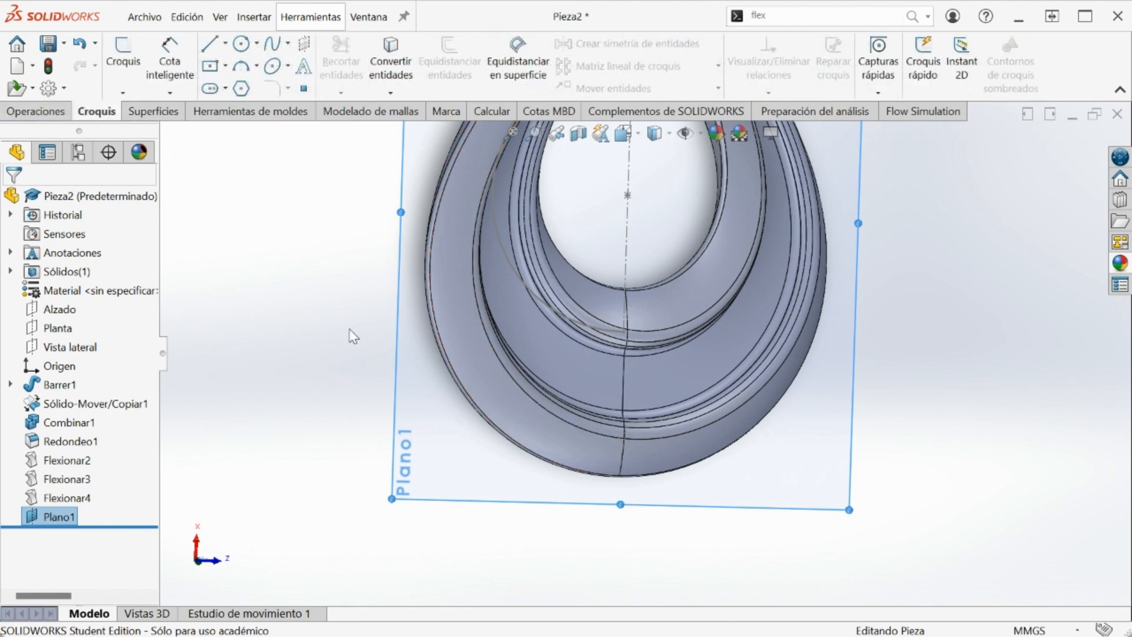
left_click(123, 52)
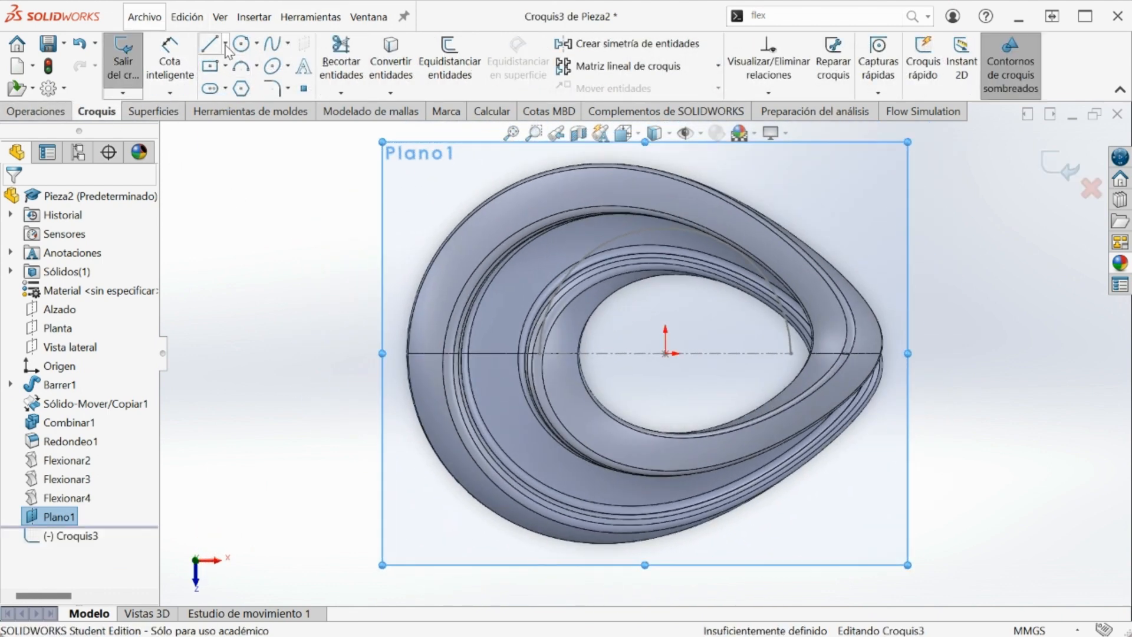
left_click(226, 43)
left_click(254, 86)
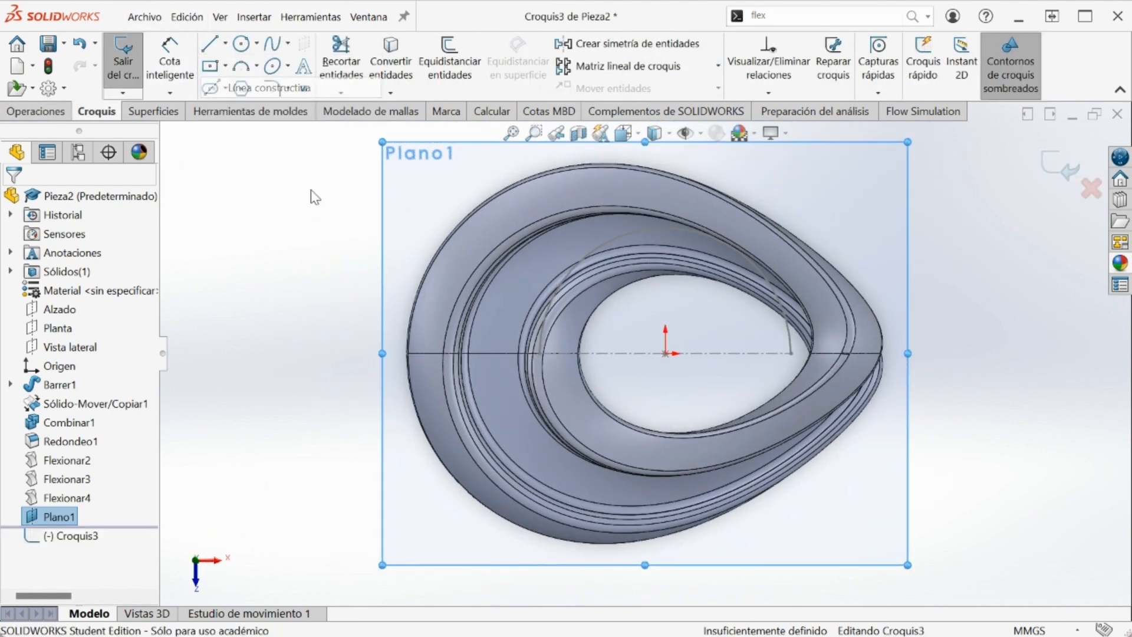
left_click(346, 354)
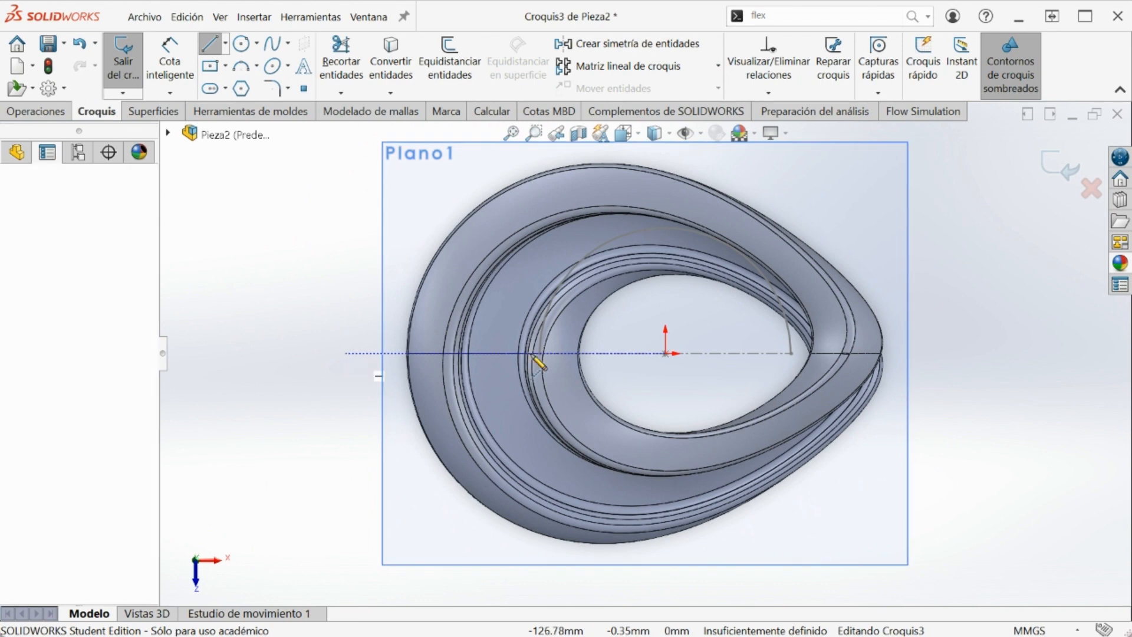
left_click(632, 353)
key("Escape")
- Draw a solid sloped line crossing the horizontal construction line, descending towards the ring's opening
left_click(209, 43)
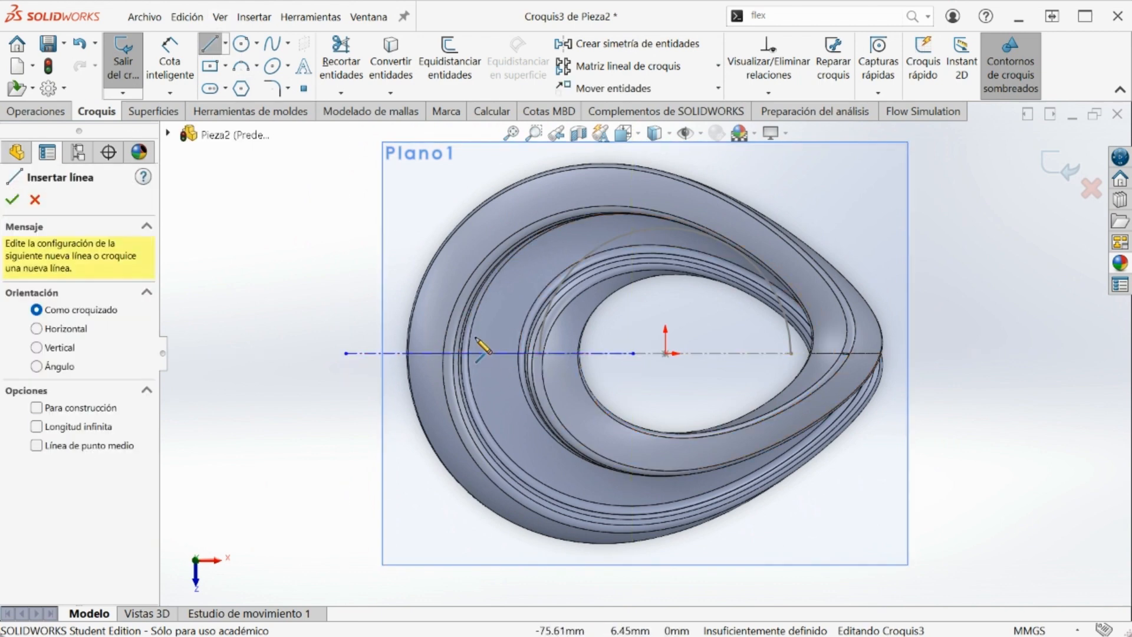
scroll(472, 329, "up", 3)
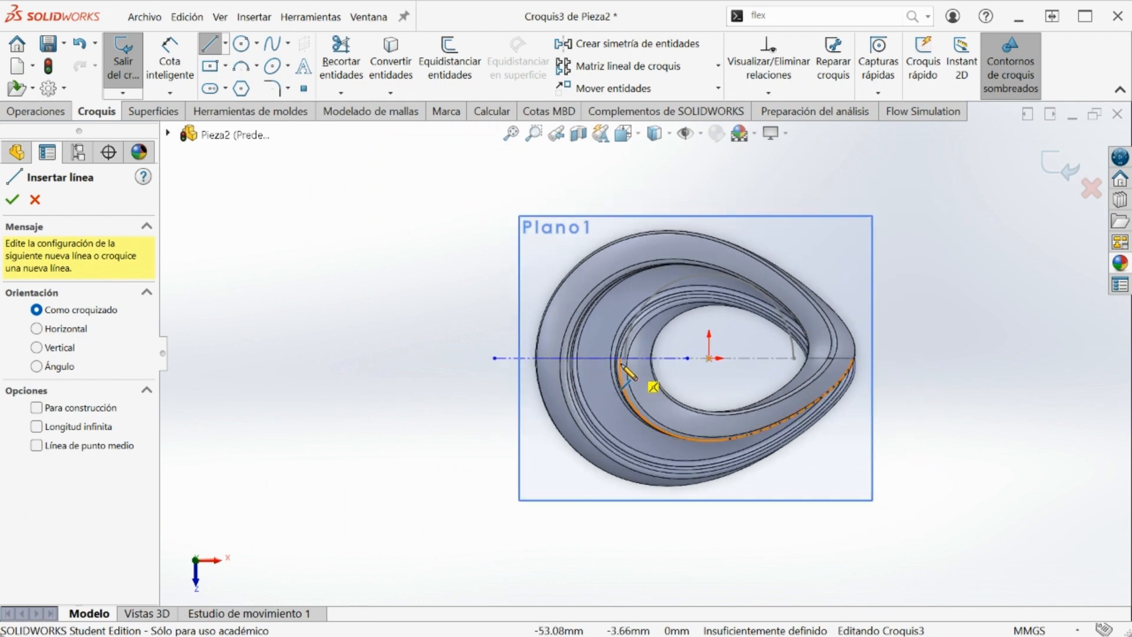
scroll(622, 373, "down", 5)
left_click(429, 281)
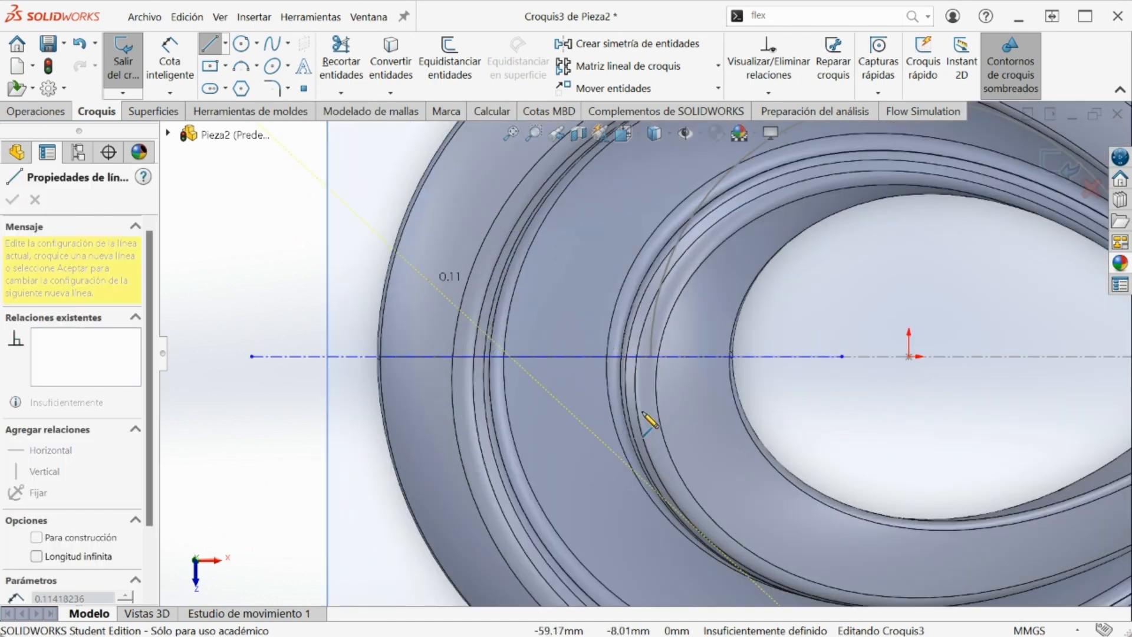
left_click(687, 428)
key("Escape")
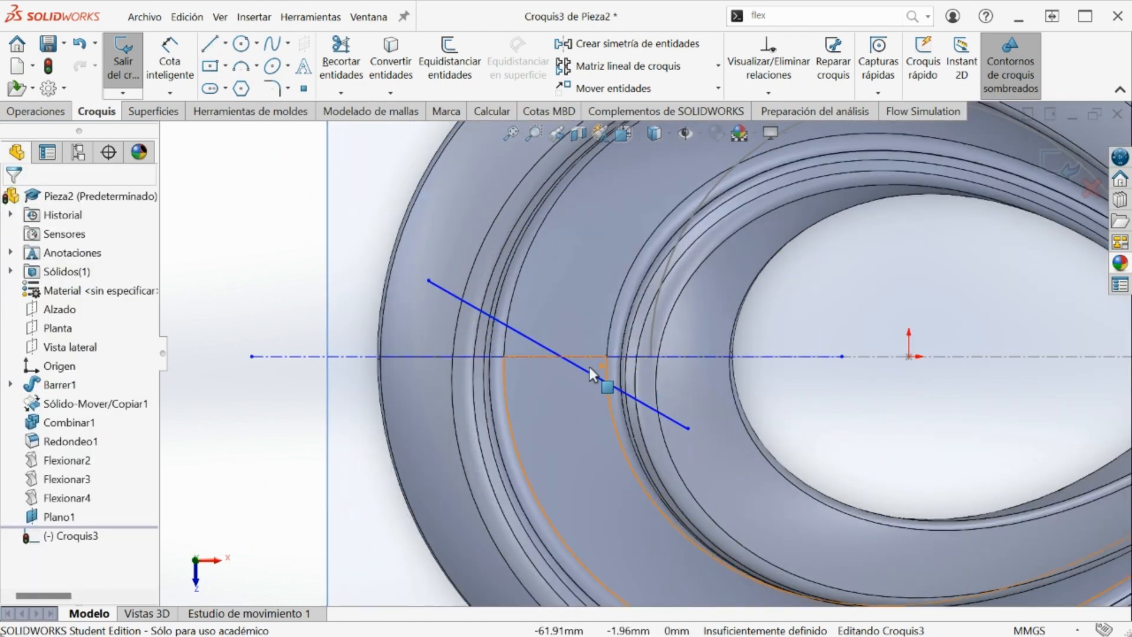
- Make the midpoint of the sloped line coincident with the horizontal construction line
left_click(561, 356)
left_click(559, 355, "ctrl")
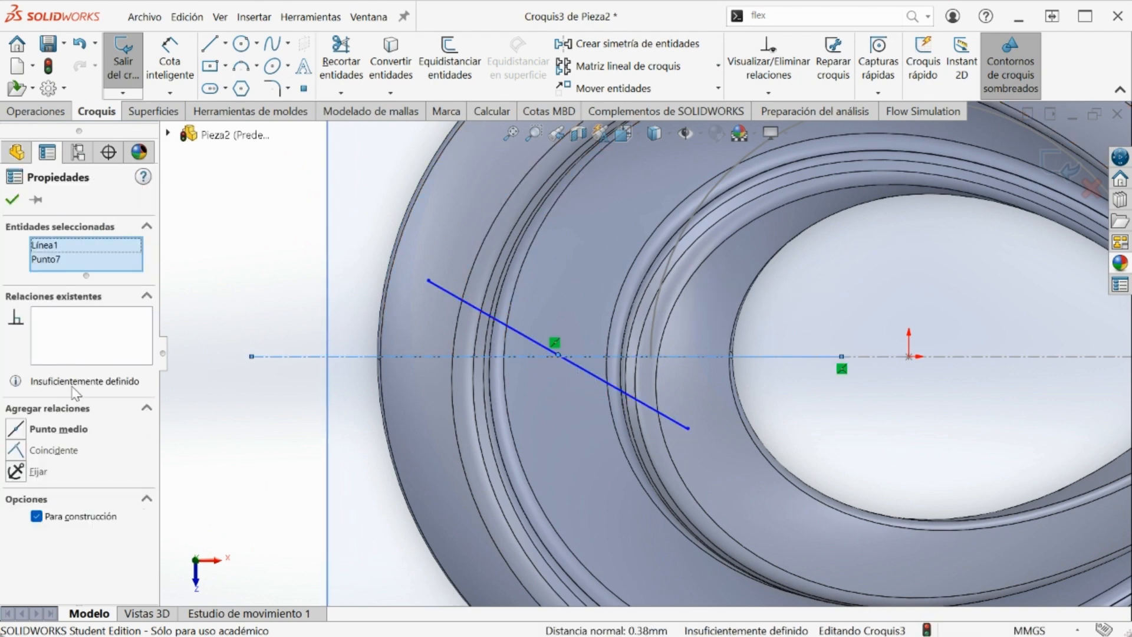
left_click(16, 450)
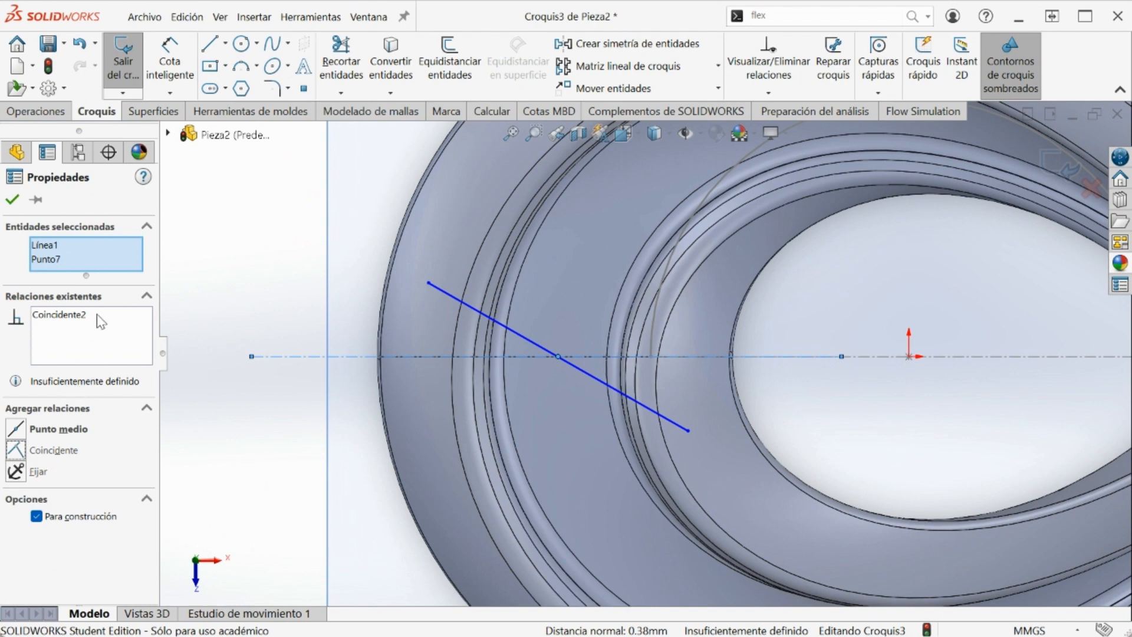
key("Escape")
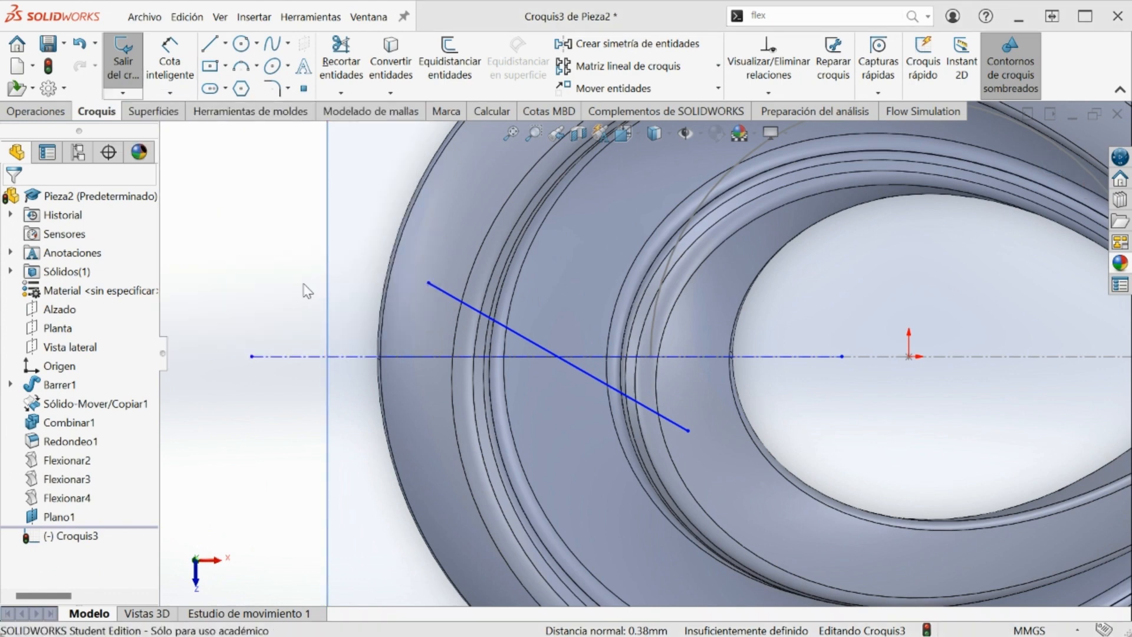
- Draw vertical construction lines from both ends of the sloped line to the horizontal construction line
left_click(225, 43)
left_click(218, 89)
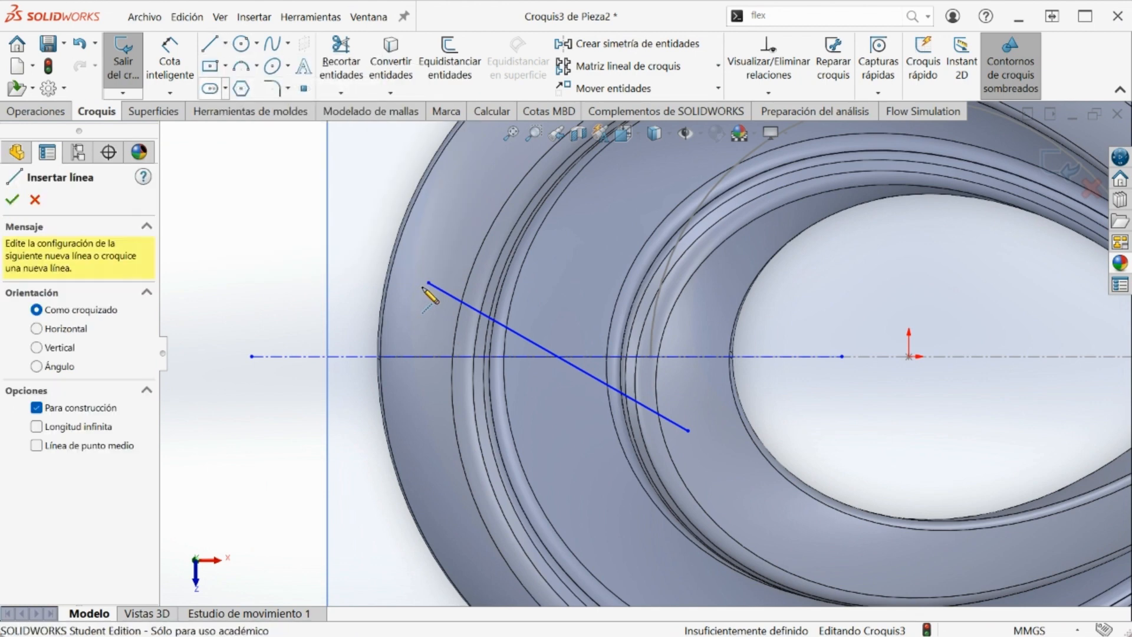
left_click(428, 283)
left_click(429, 356)
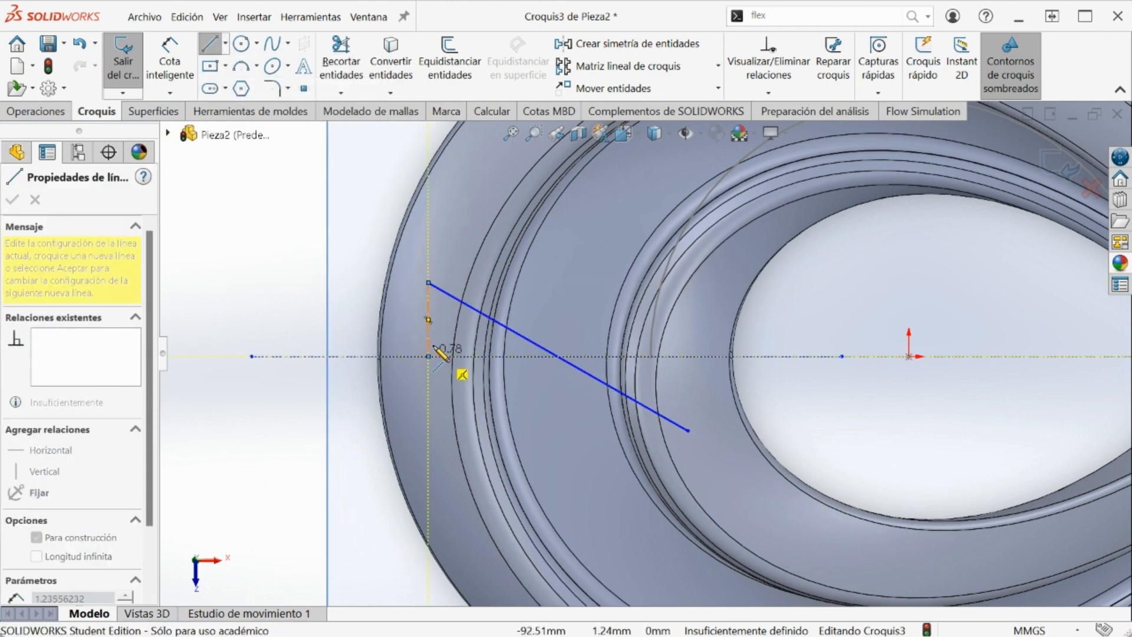
key("Escape")
left_click(225, 43)
left_click(236, 87)
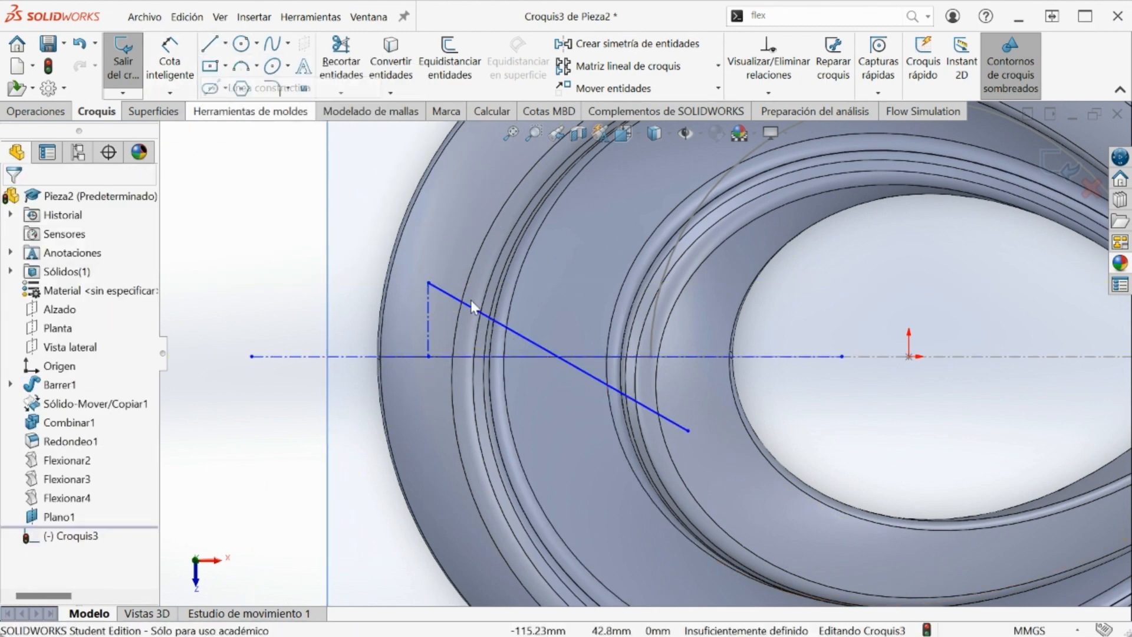
left_click(687, 430)
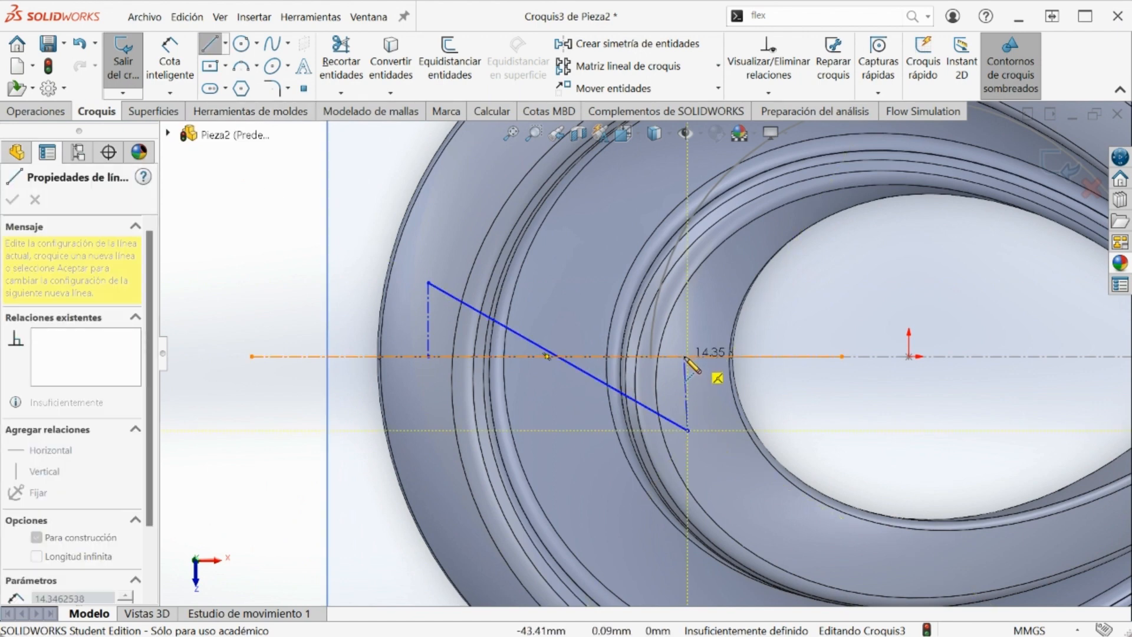
left_click(688, 357)
key("Escape")
key("Escape")
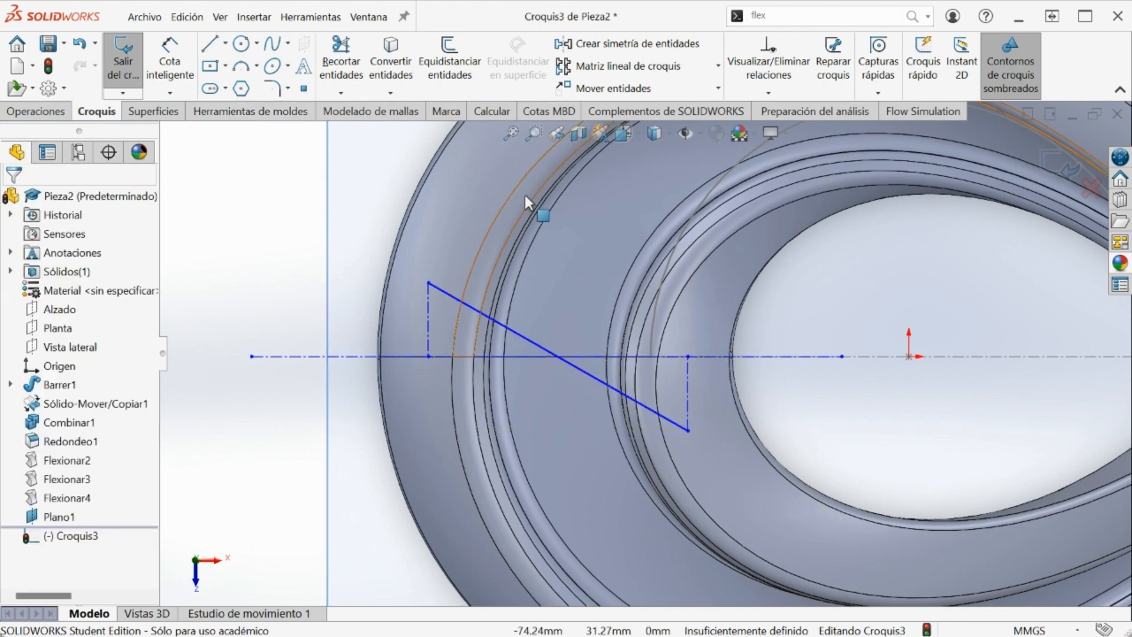
- Dimension the horizontal distance from the lower end of the sloped line to the origin as 54 mm
left_click(183, 63)
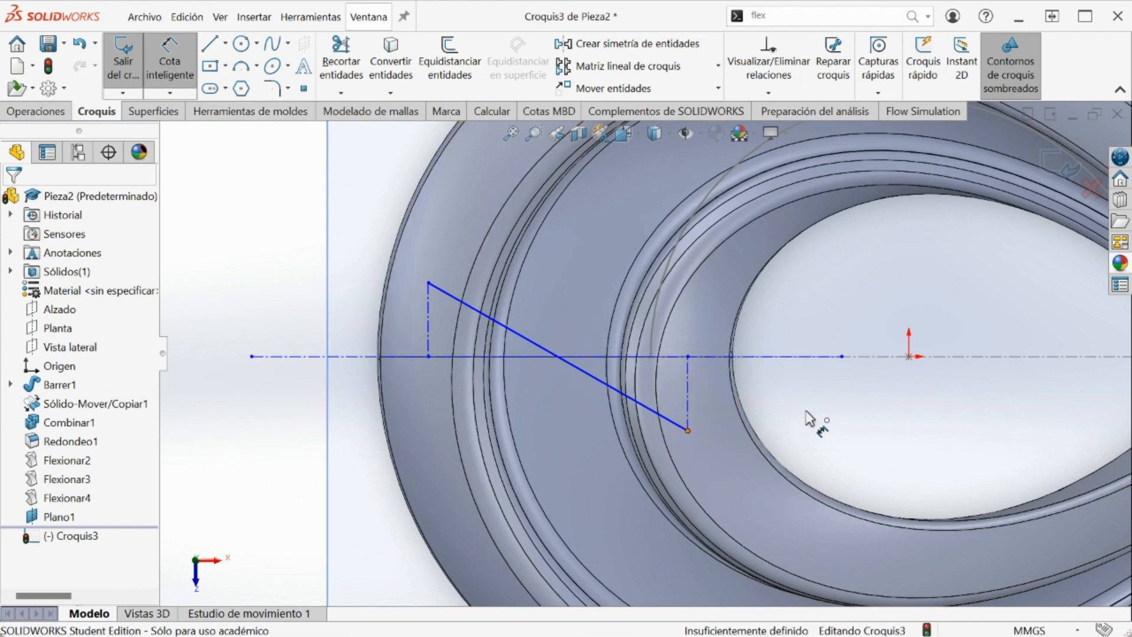
left_click(909, 356)
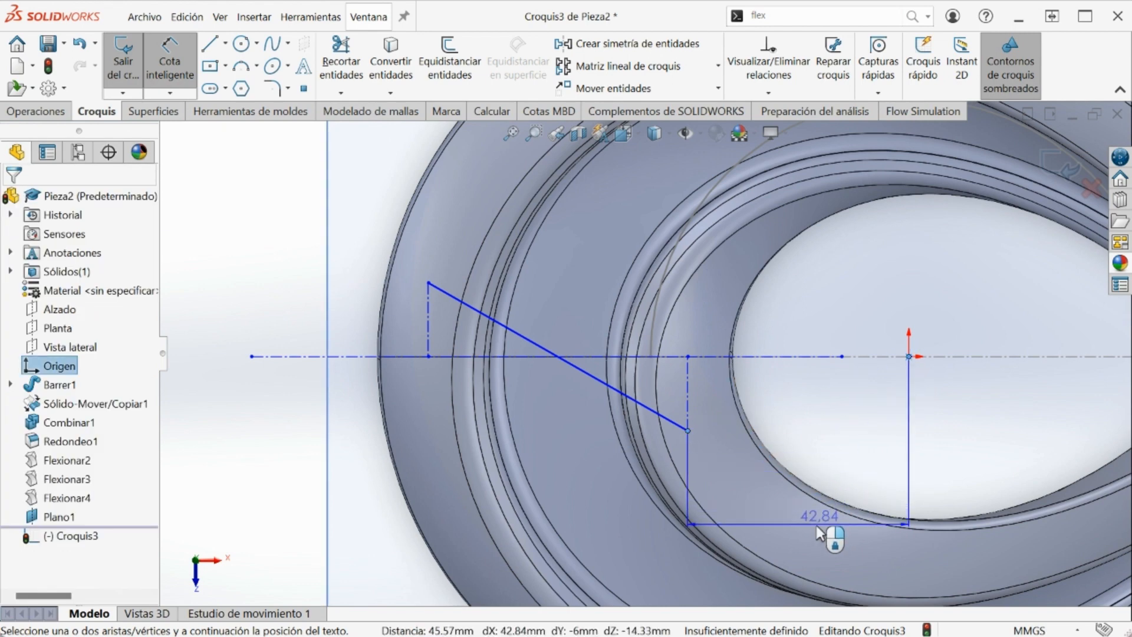
left_click(804, 525)
type("54")
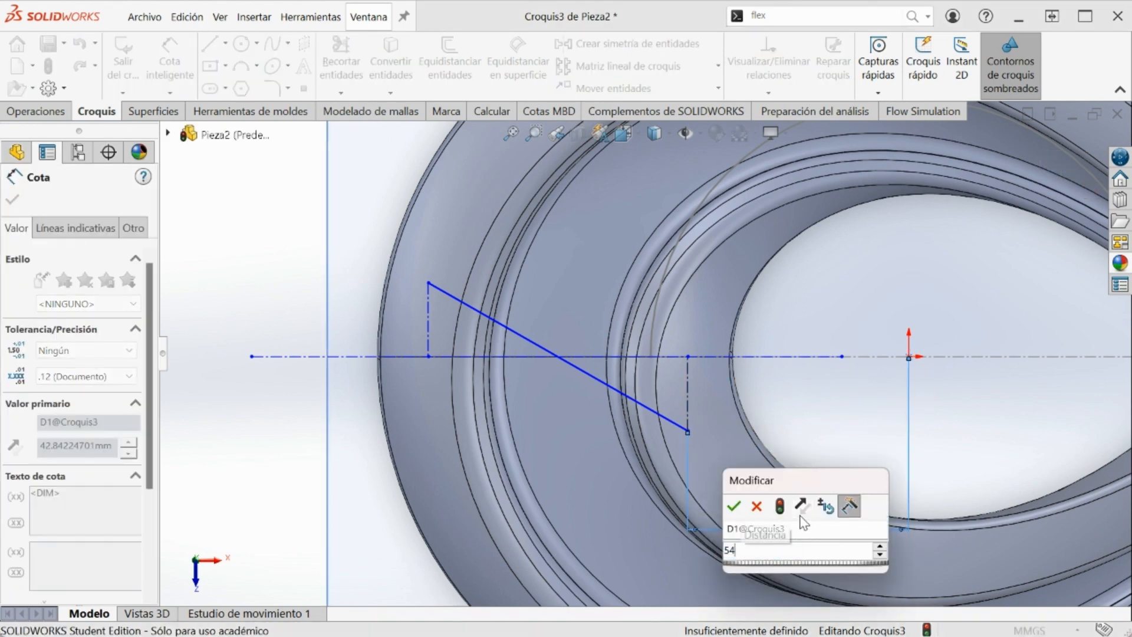
key("Return")
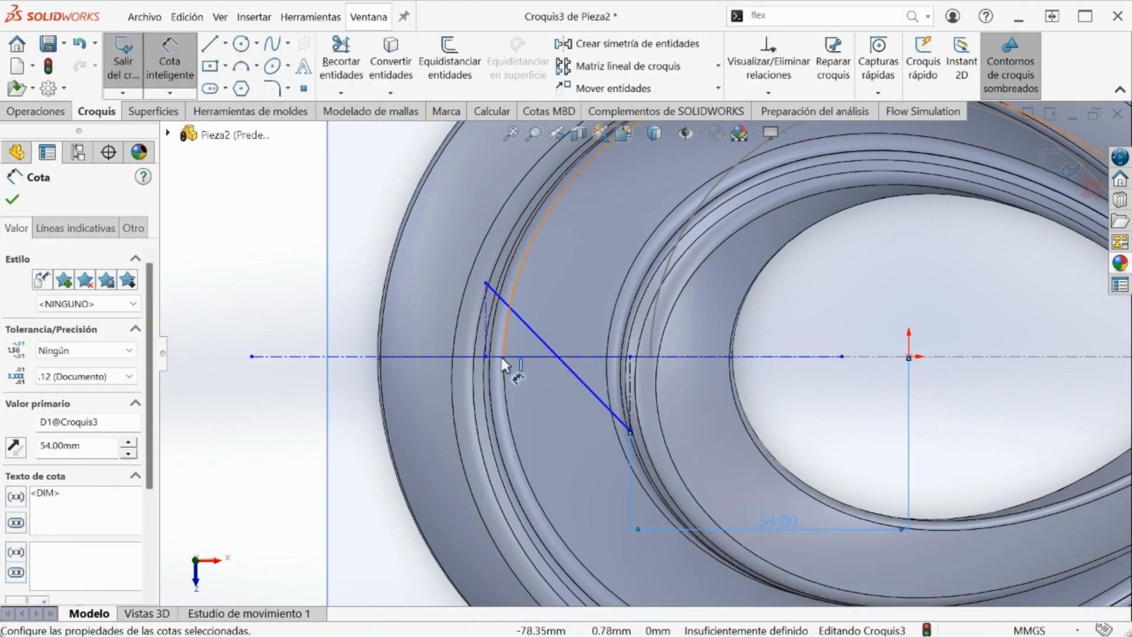
- Dimension the horizontal distance between the two vertical construction lines' feet as 31 mm
left_click(485, 357)
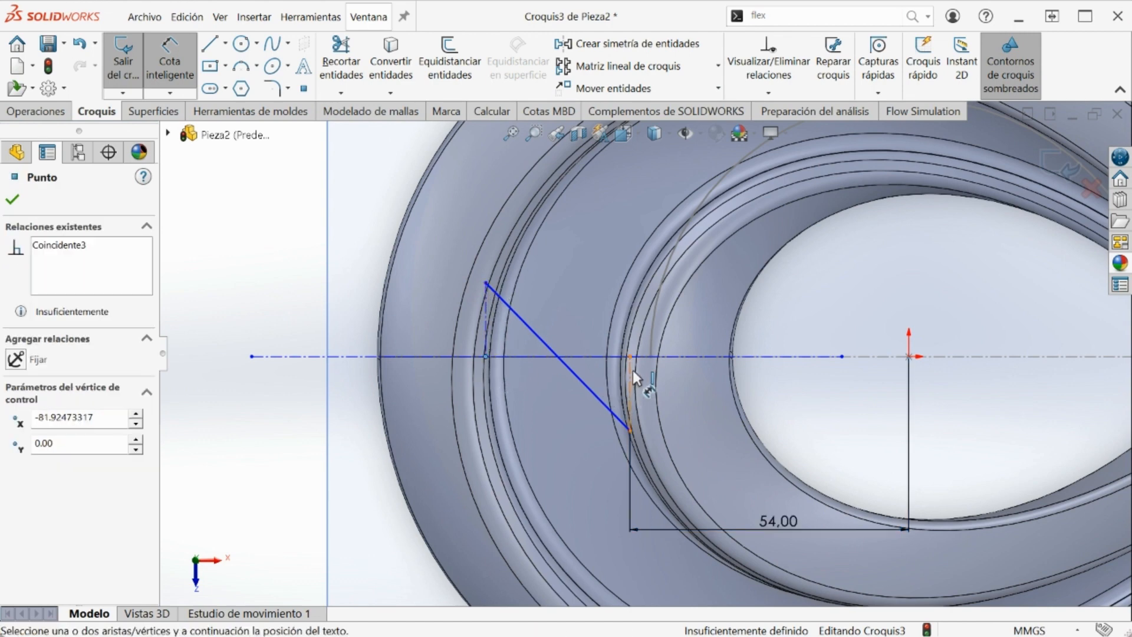
left_click(630, 358)
left_click(577, 509)
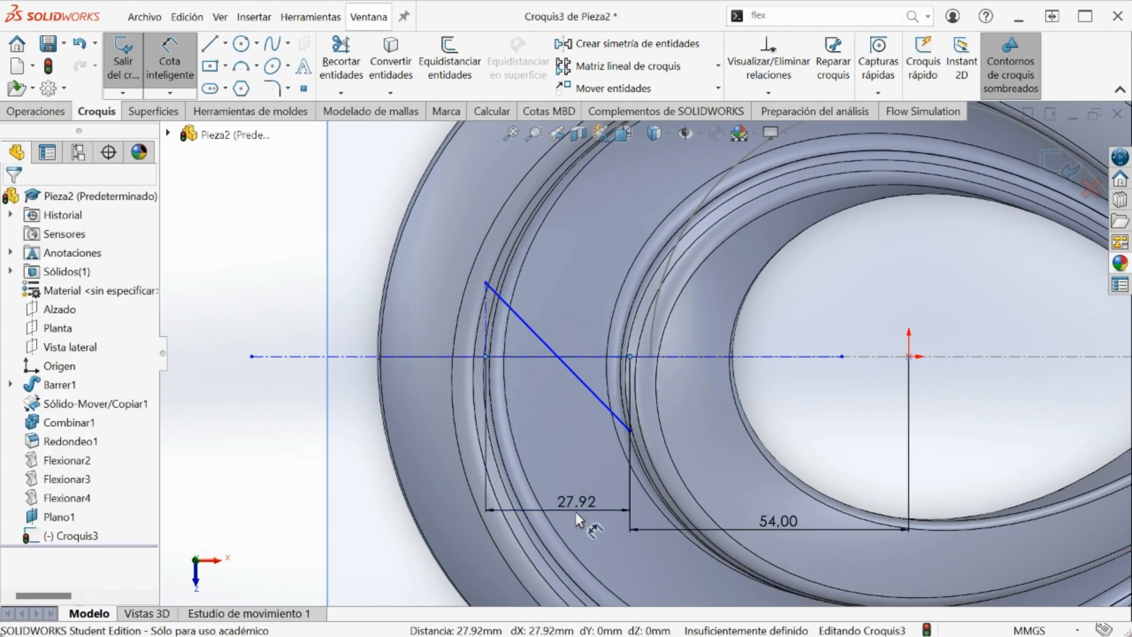
type("3")
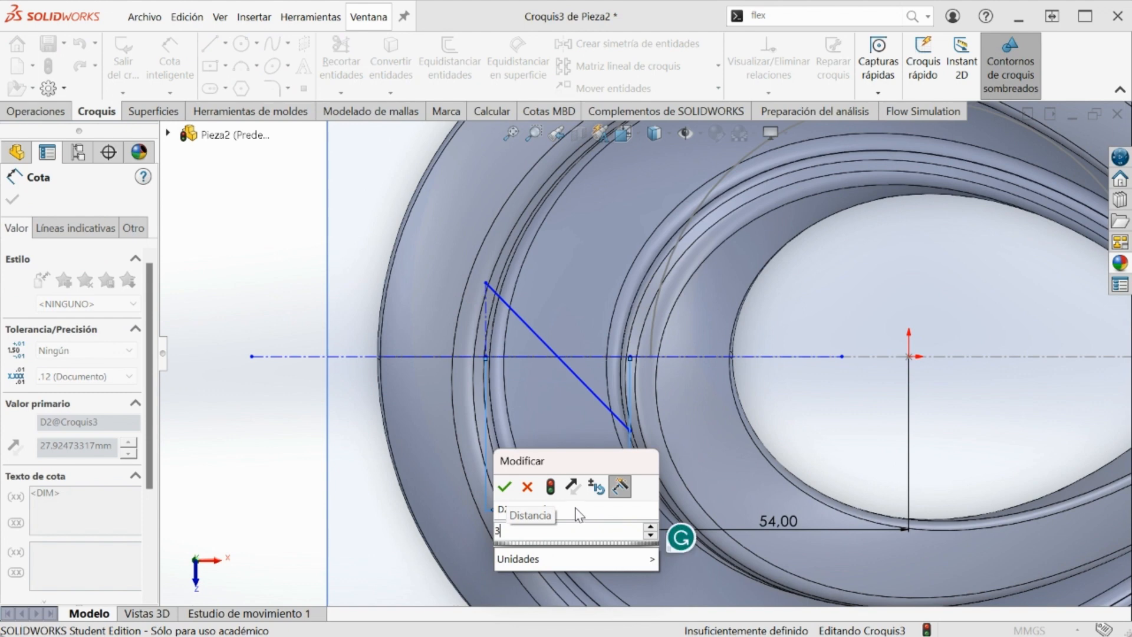
type("1")
key("Return")
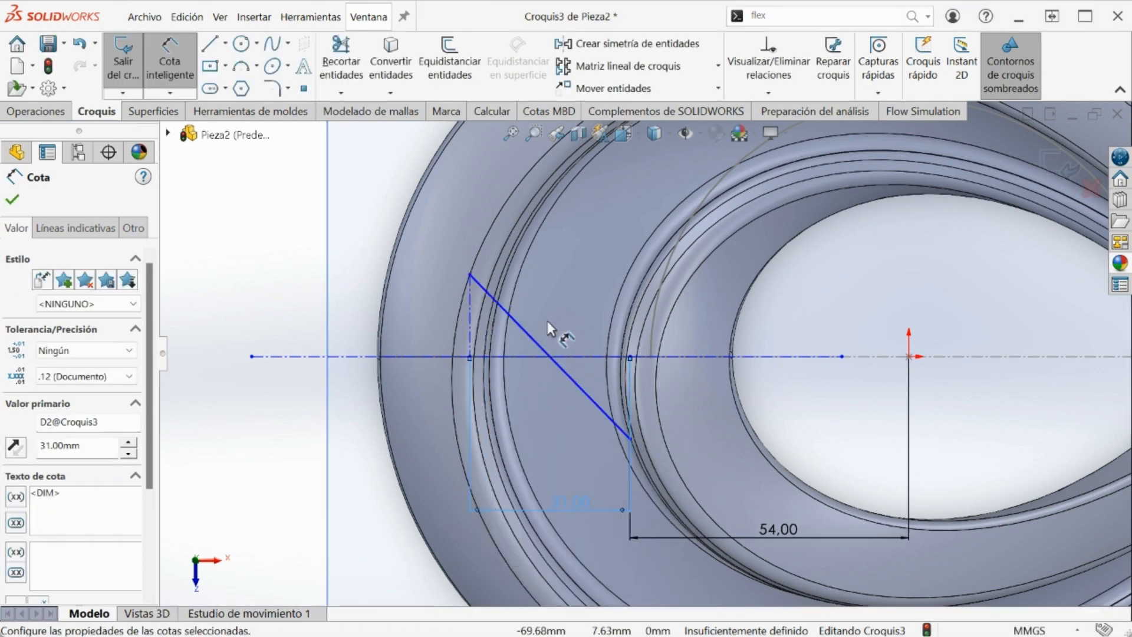
- Dimension the vertical construction line at the upper end of the sloped line as 8 mm
scroll(549, 329, "down", 1)
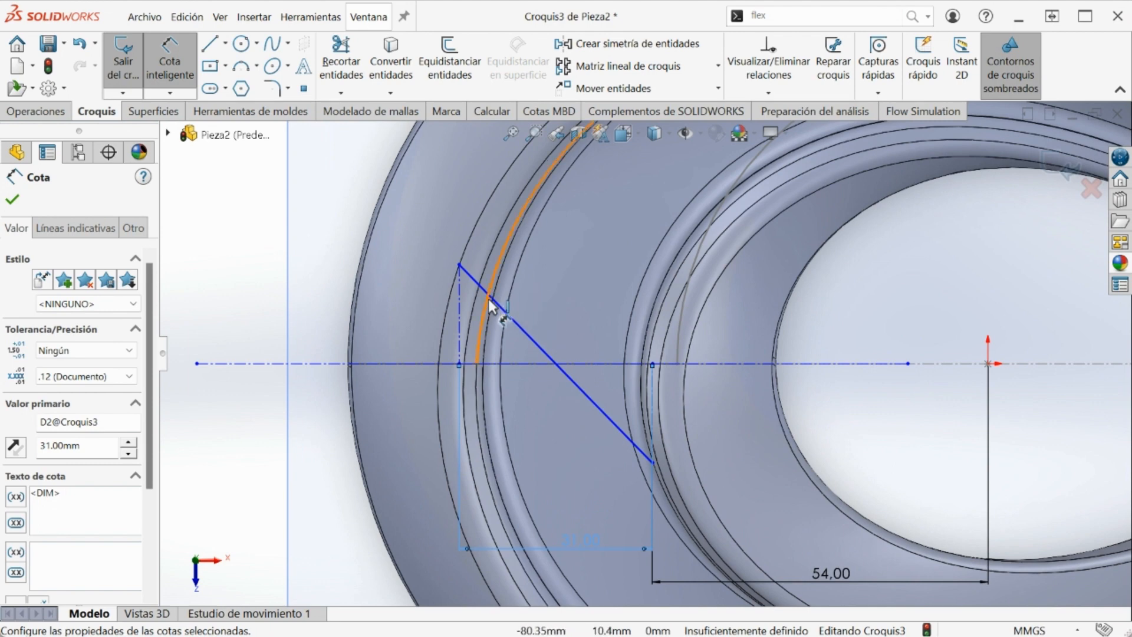
left_click(460, 289)
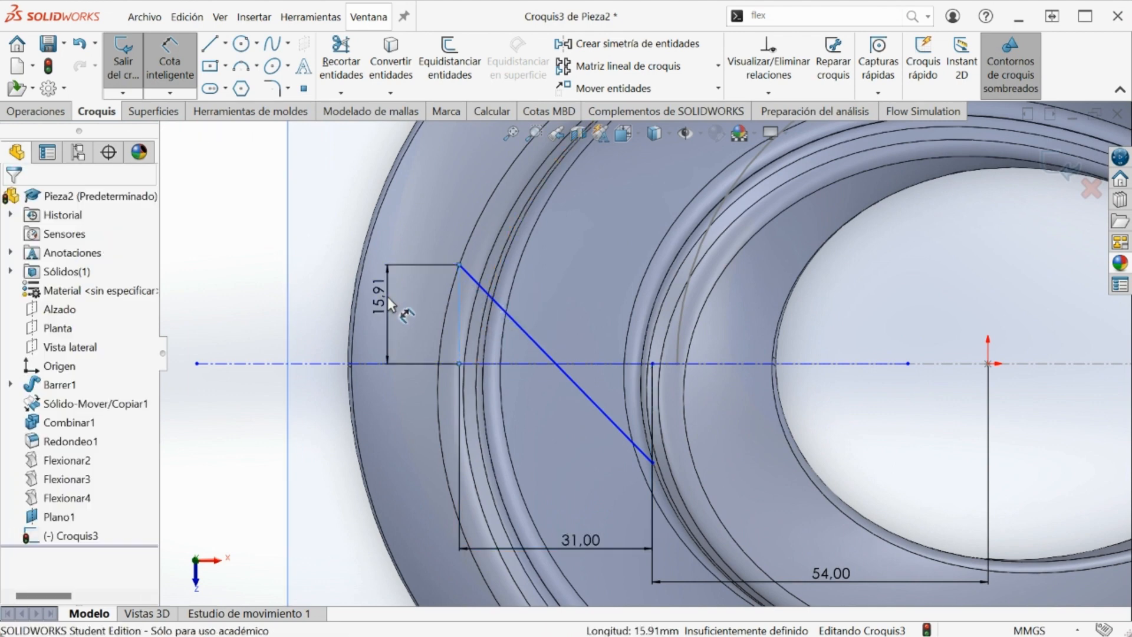
left_click(395, 300)
key("Return")
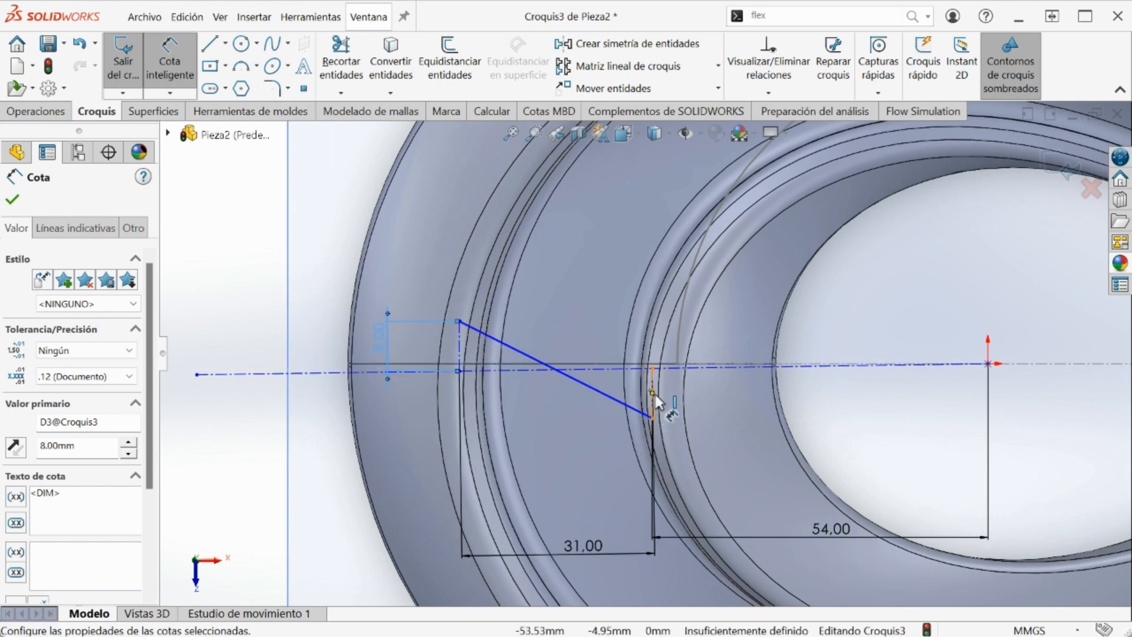
left_click(654, 406)
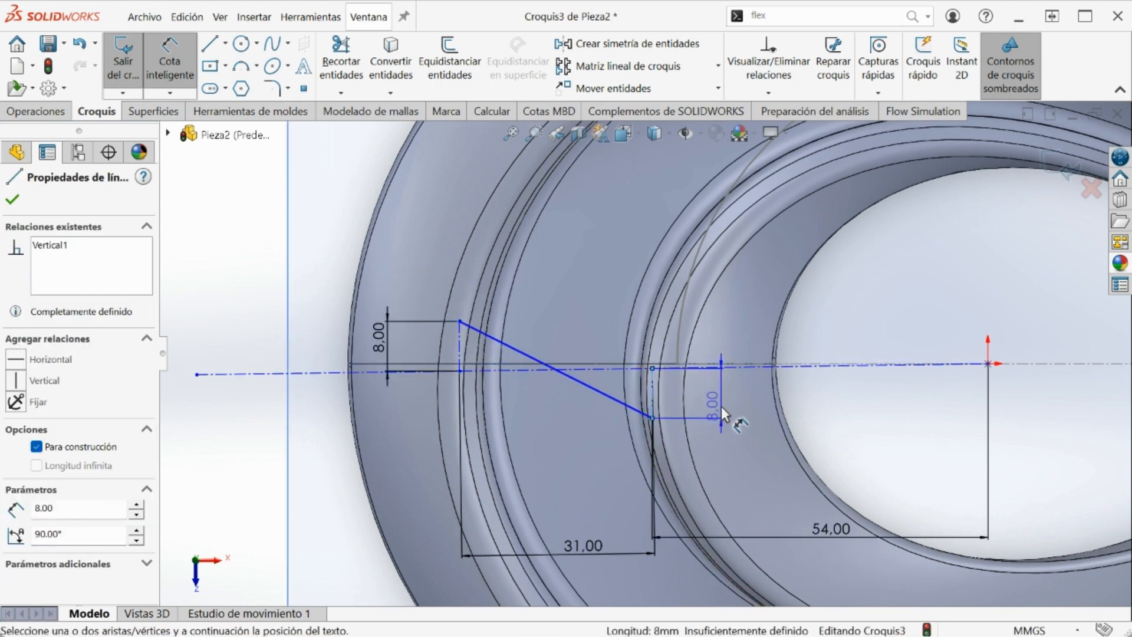
left_click(728, 401)
left_click(669, 326)
scroll(615, 314, "up", 1)
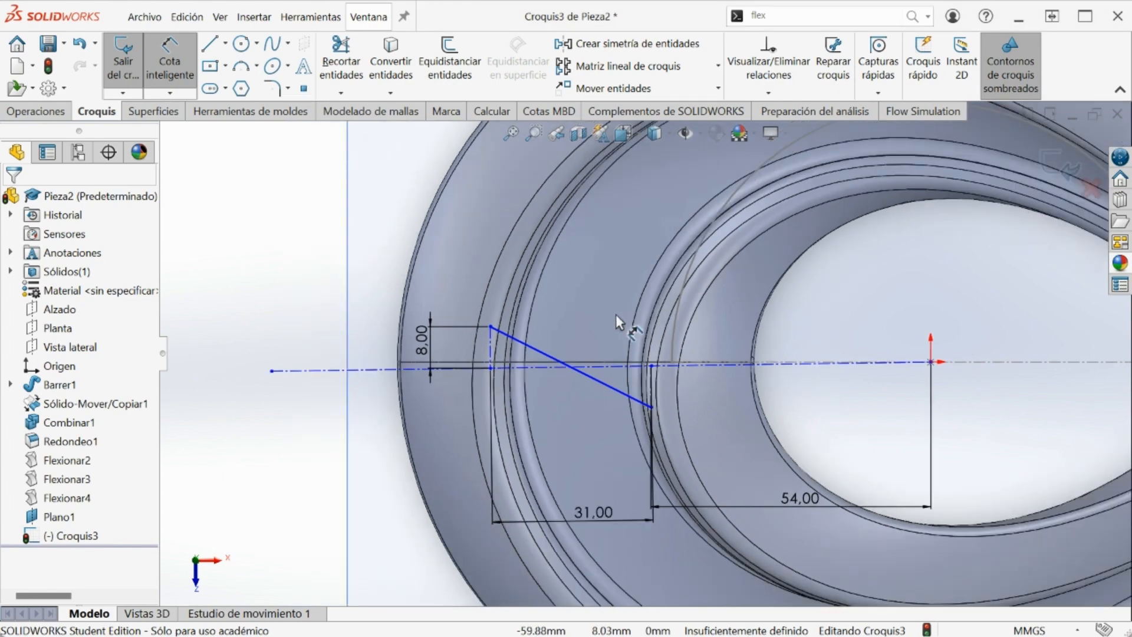
- Exit the sketch and sweep a 2 mm diameter circular profile along its sloped line, merging it with the ring
scroll(583, 349, "down", 3)
mouse_move(549, 386)
middle_mouse_down()
mouse_move(568, 345)
mouse_move(578, 360)
mouse_move(554, 378)
mouse_move(537, 371)
mouse_move(561, 392)
mouse_move(518, 390)
middle_mouse_up()
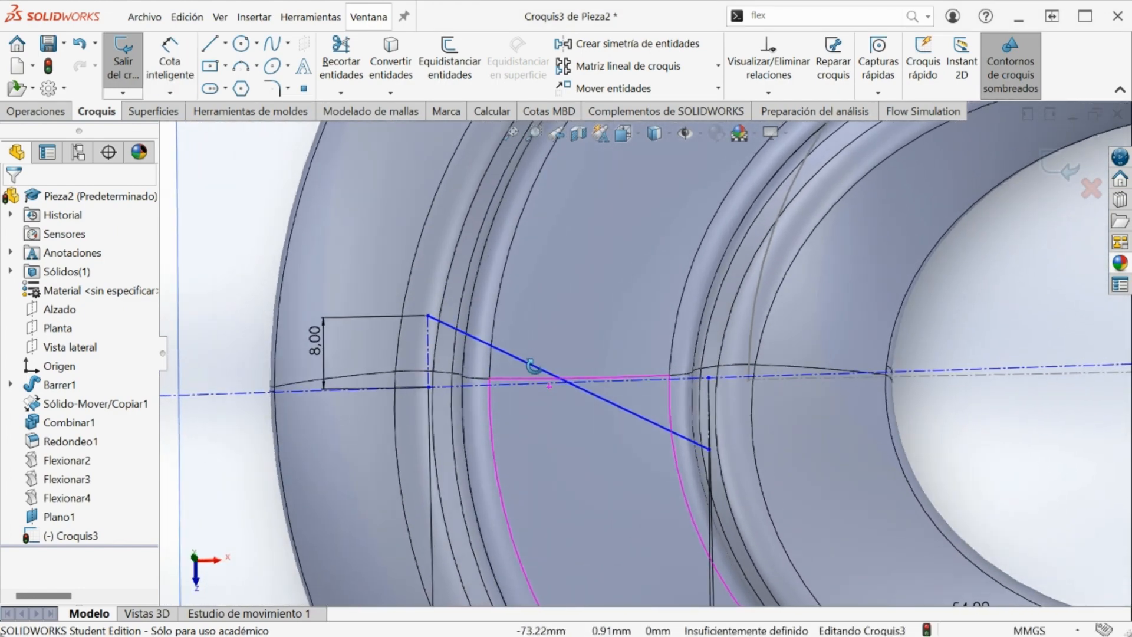
left_click(125, 63)
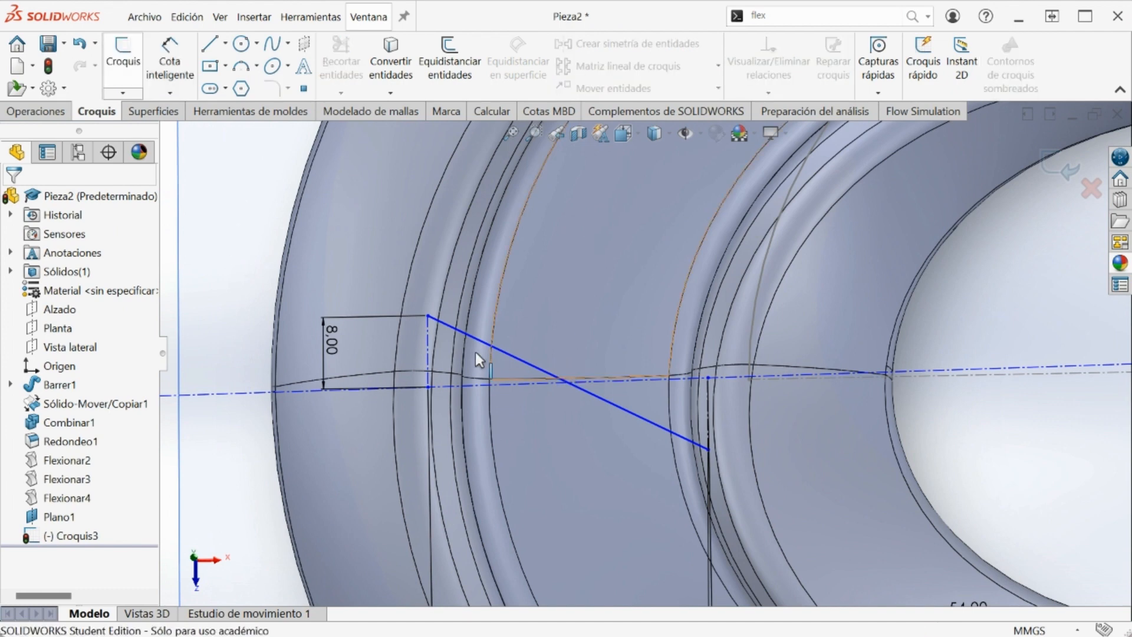
left_click(36, 111)
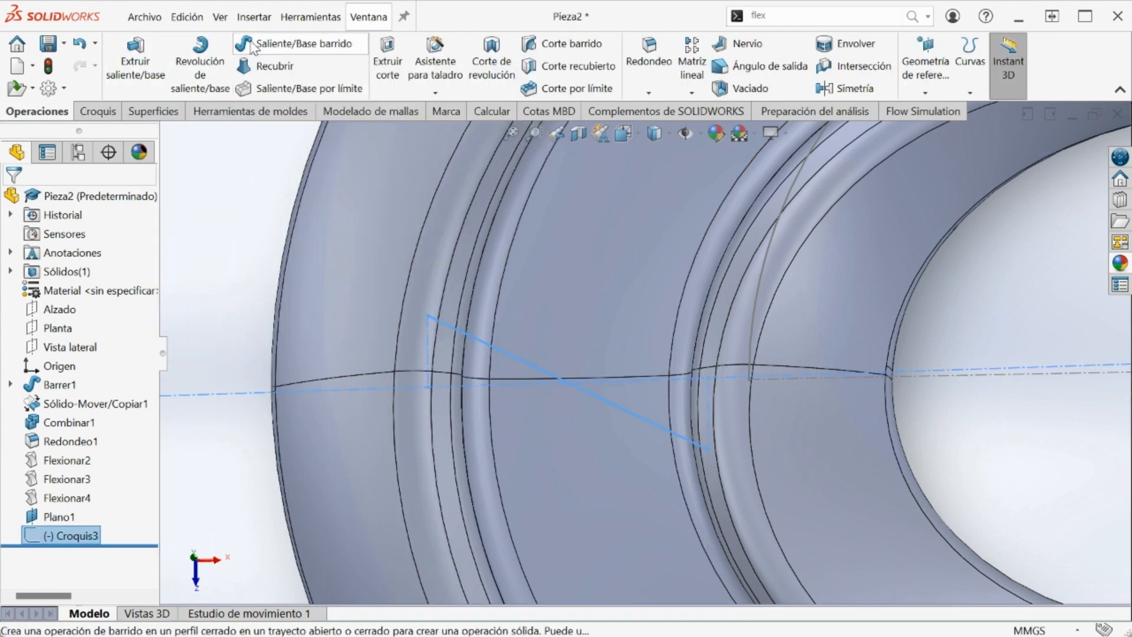
left_click(298, 43)
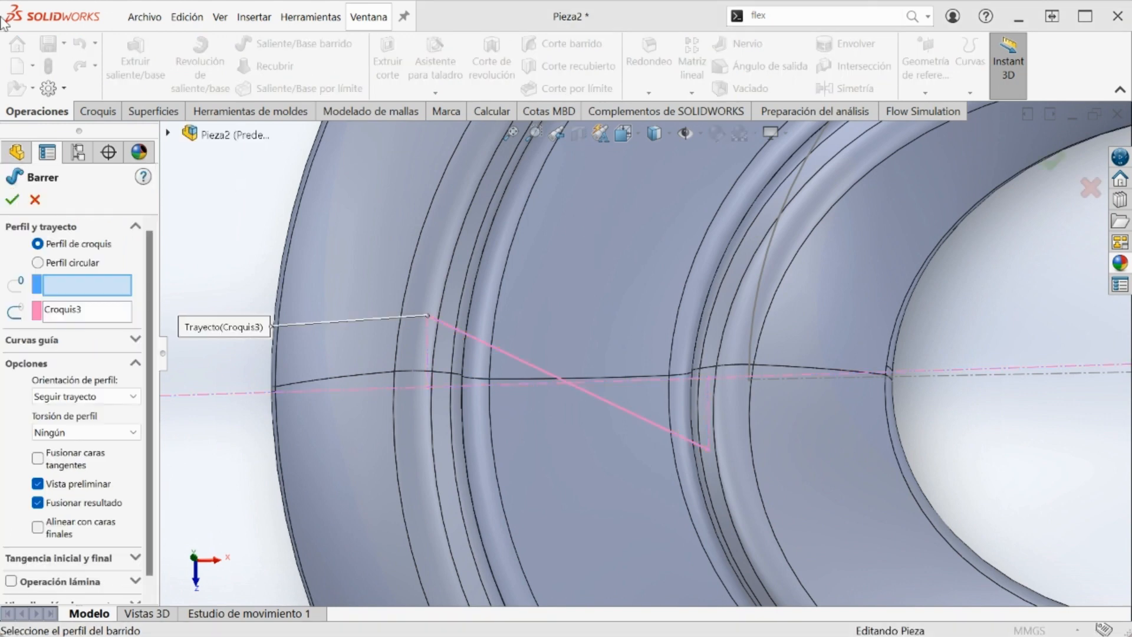
left_click(40, 263)
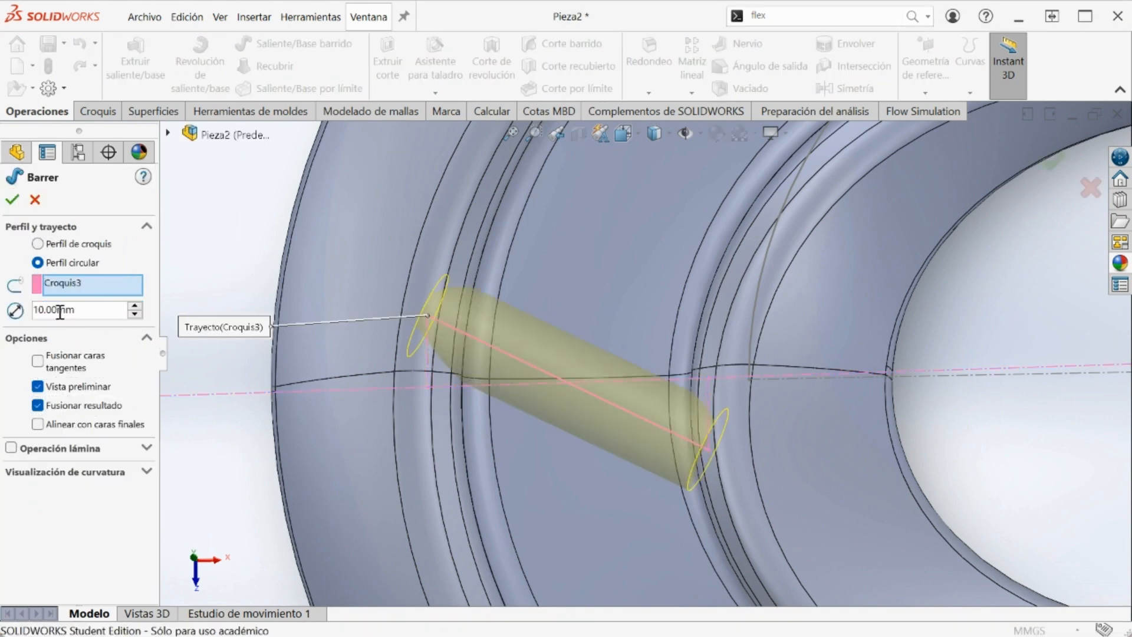
type("2")
key("Return")
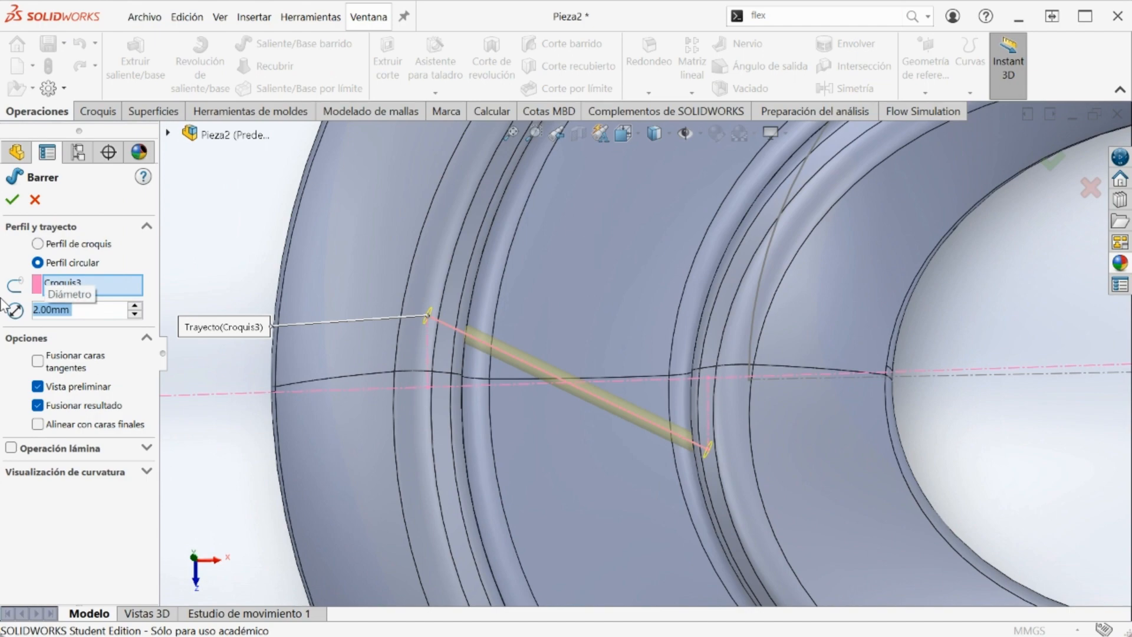
key("Return")
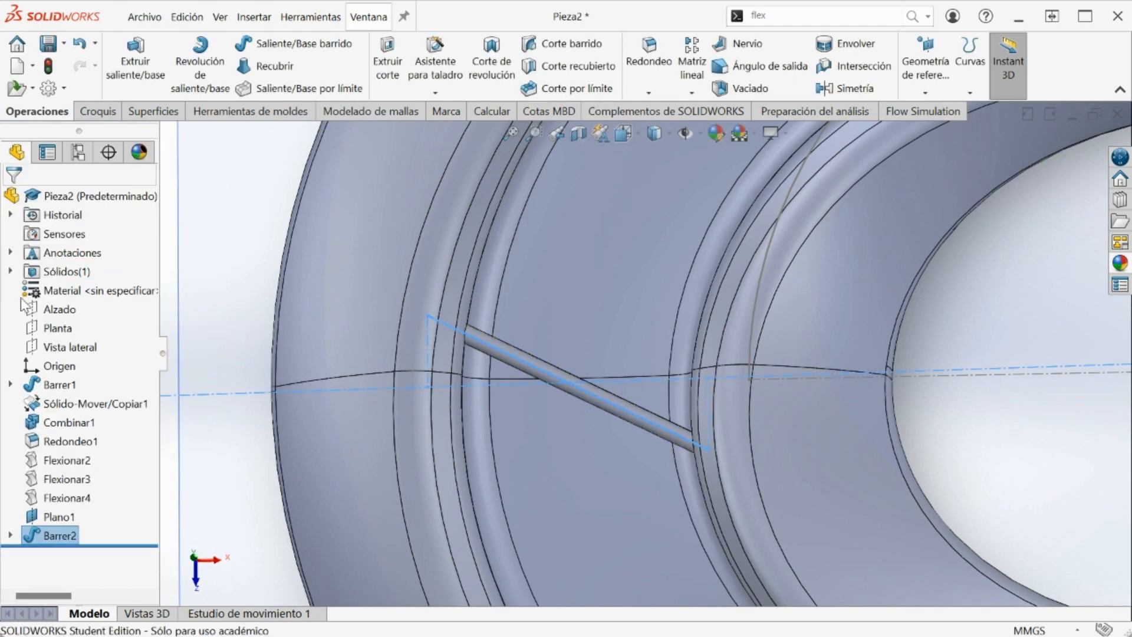
- Create a reference plane offset 6 mm from Planta with the offset direction flipped to the opposite side
middle_click_drag(576, 281, 584, 312)
left_click(929, 75)
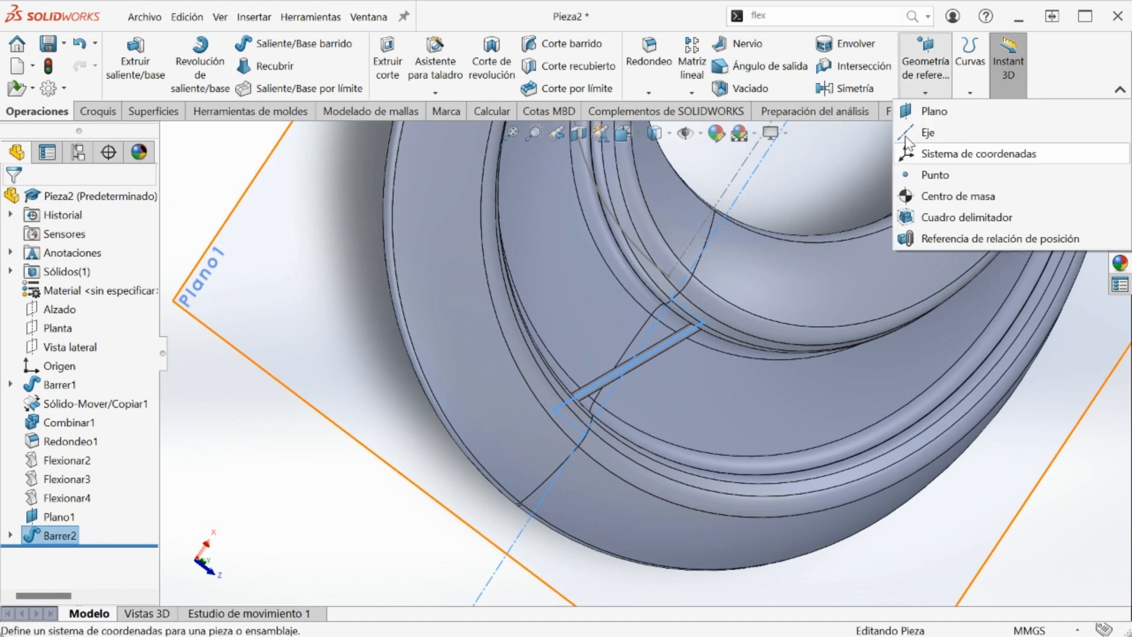
left_click(932, 111)
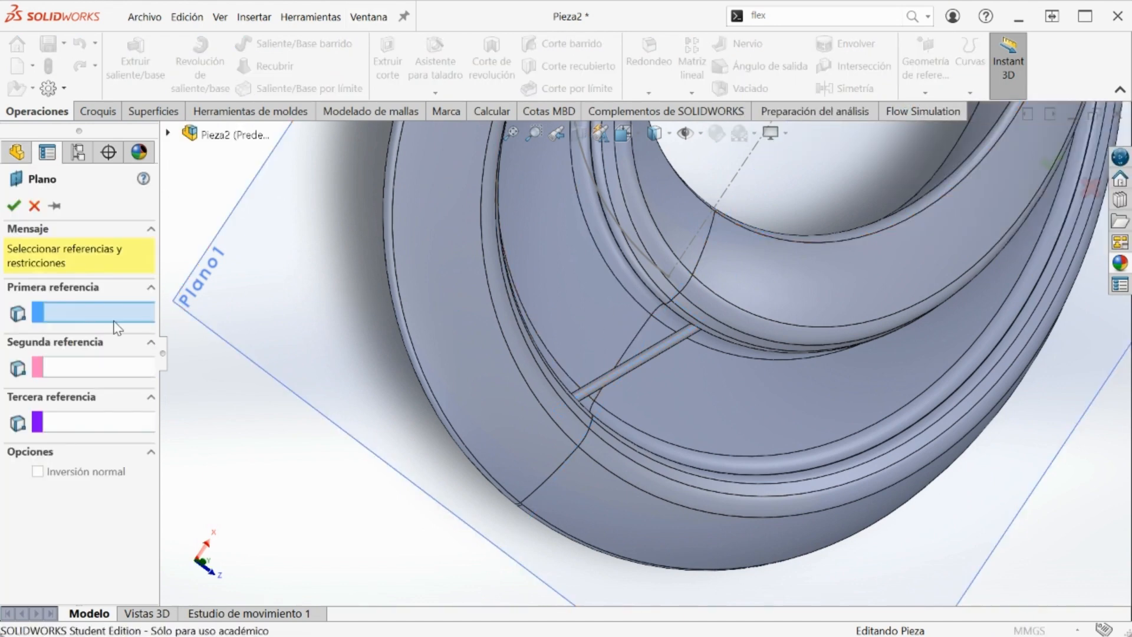
left_click(170, 133)
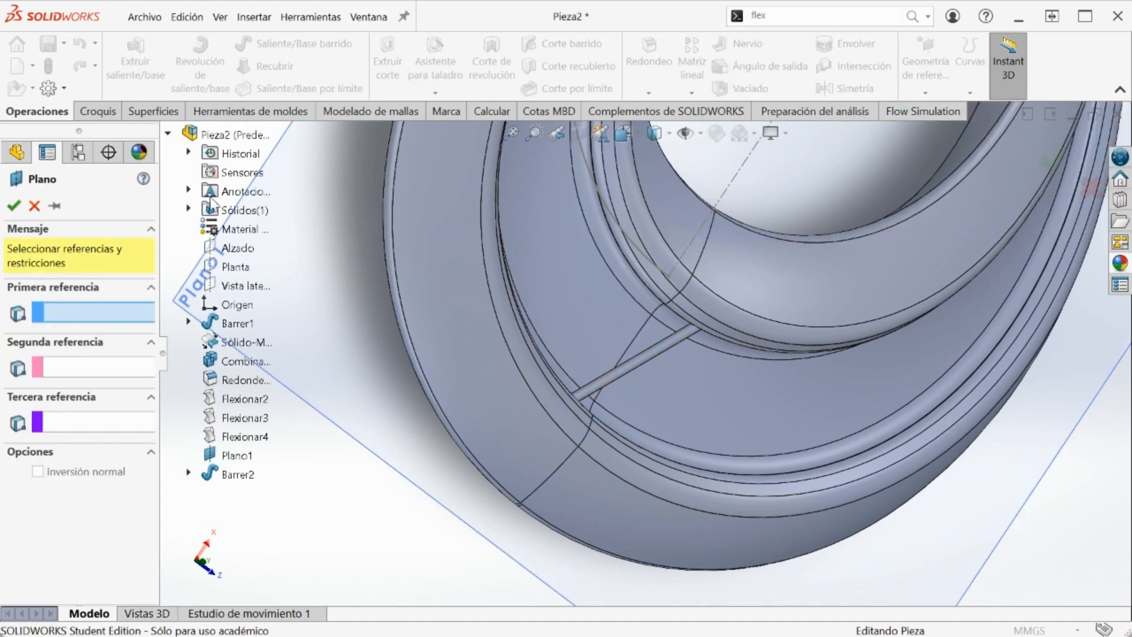
left_click(235, 268)
middle_click_drag(390, 314, 549, 388)
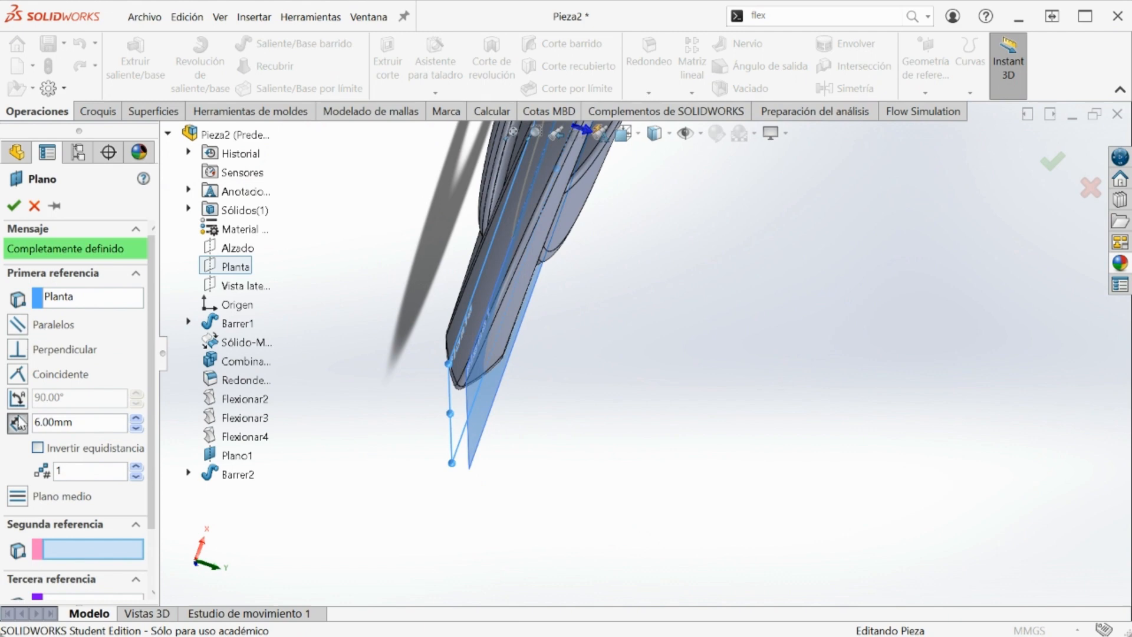
left_click(36, 450)
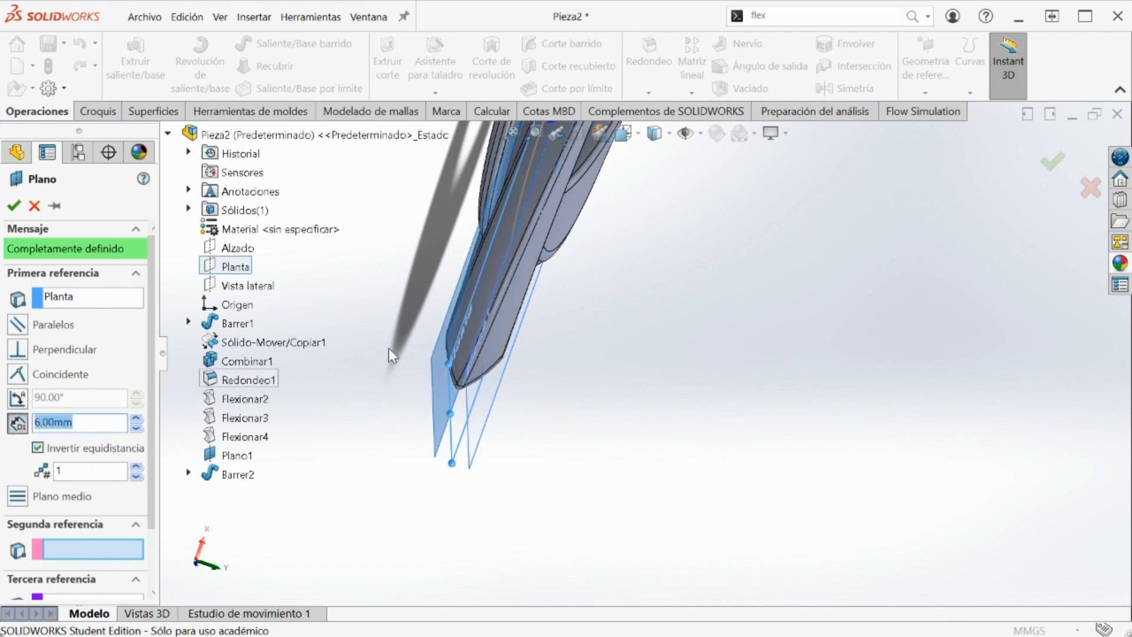
right_click(541, 307)
- Make the path sketch Croquis3 of the thin bar's sweep visible
middle_click_drag(575, 234, 514, 353)
scroll(514, 352, "down", 2)
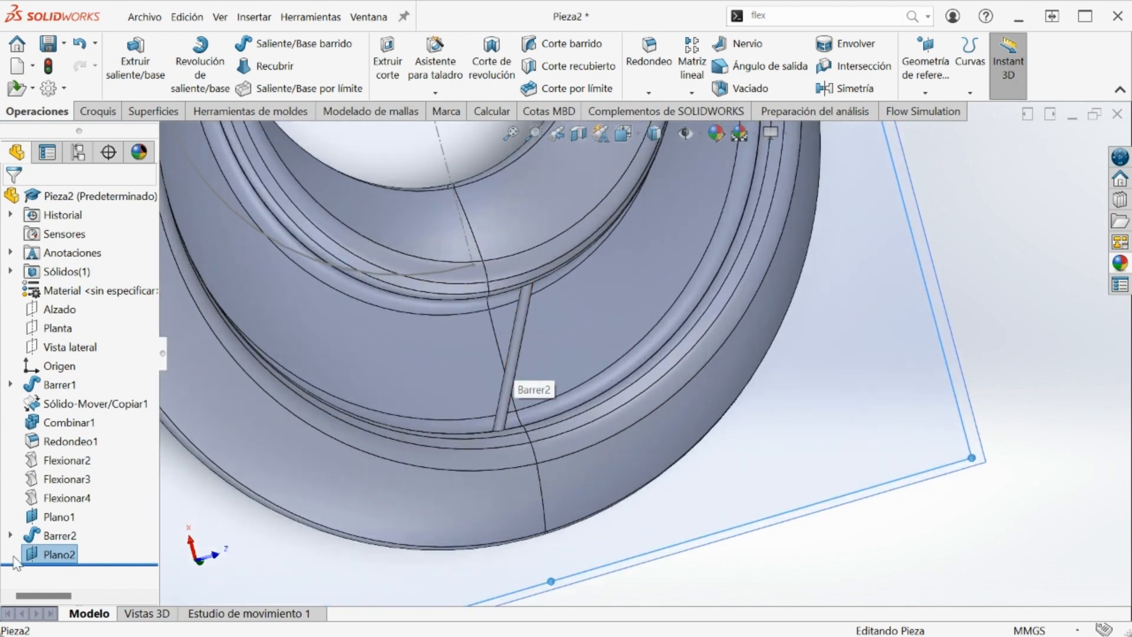
left_click(10, 535)
right_click(59, 554)
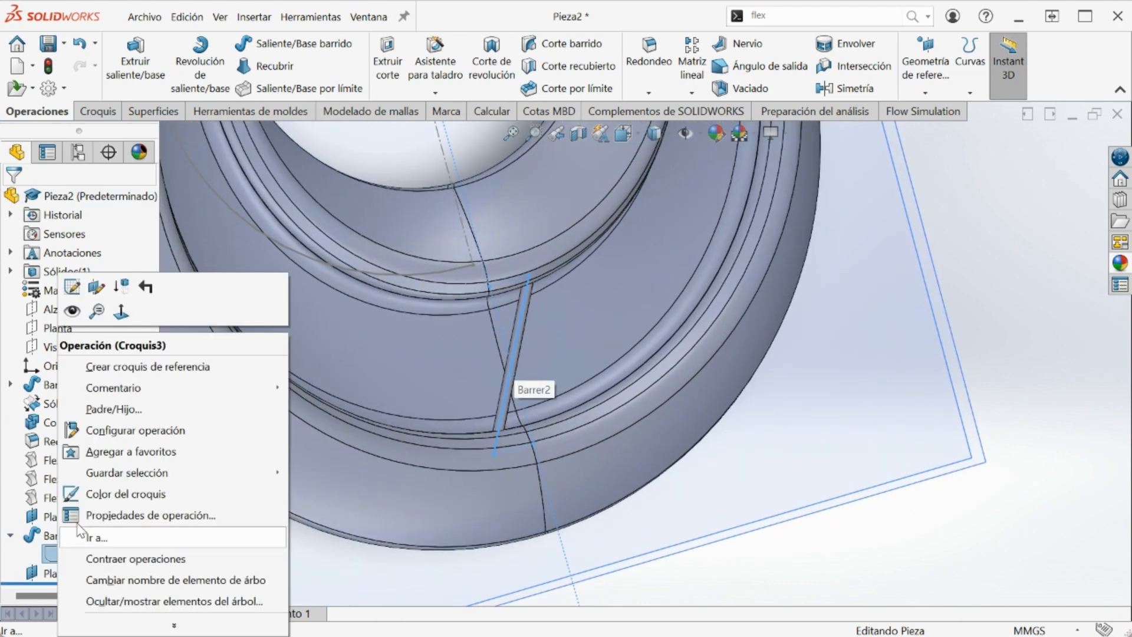
left_click(72, 311)
- Start a new sketch on the flipped offset plane Plano2
mouse_move(534, 401)
middle_mouse_down()
mouse_move(597, 418)
mouse_move(569, 391)
middle_mouse_up()
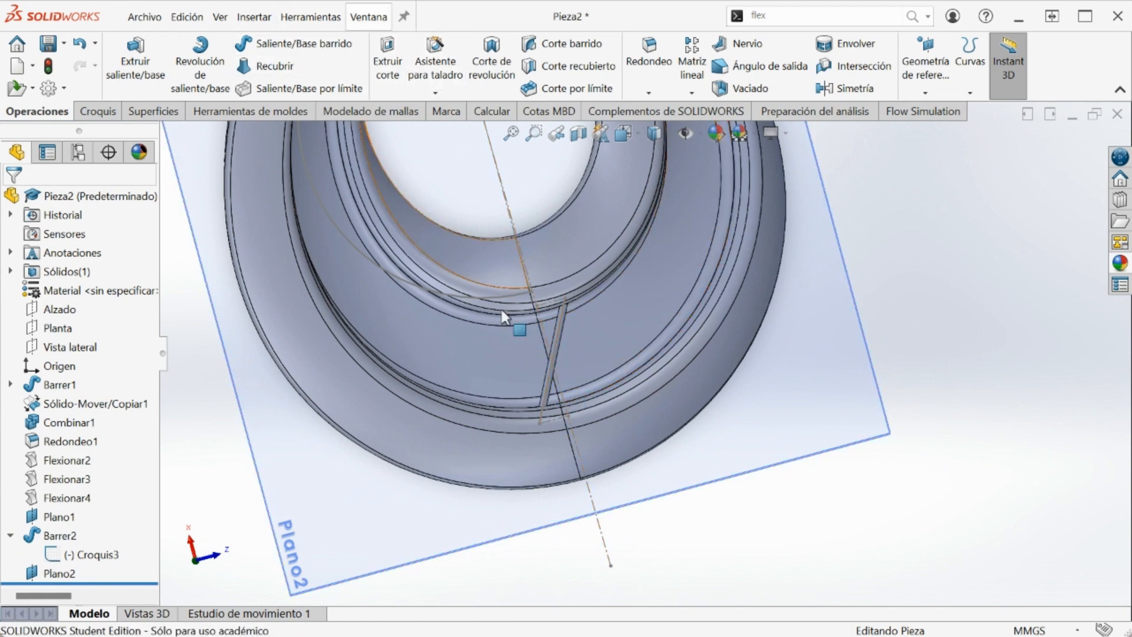
left_click(80, 567)
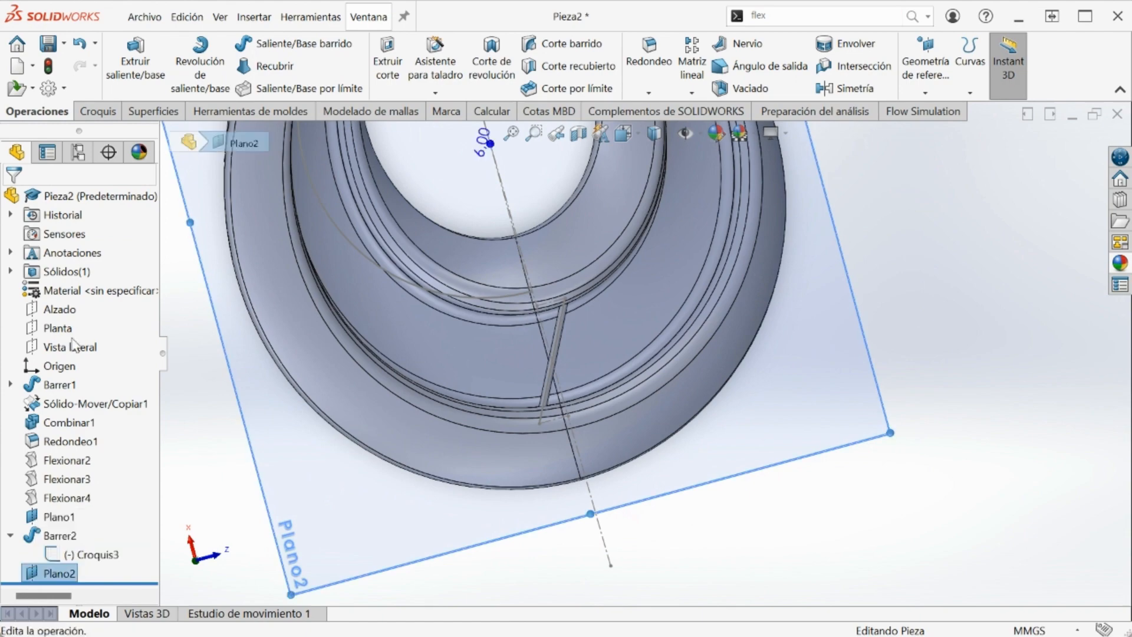
left_click(98, 111)
left_click(123, 62)
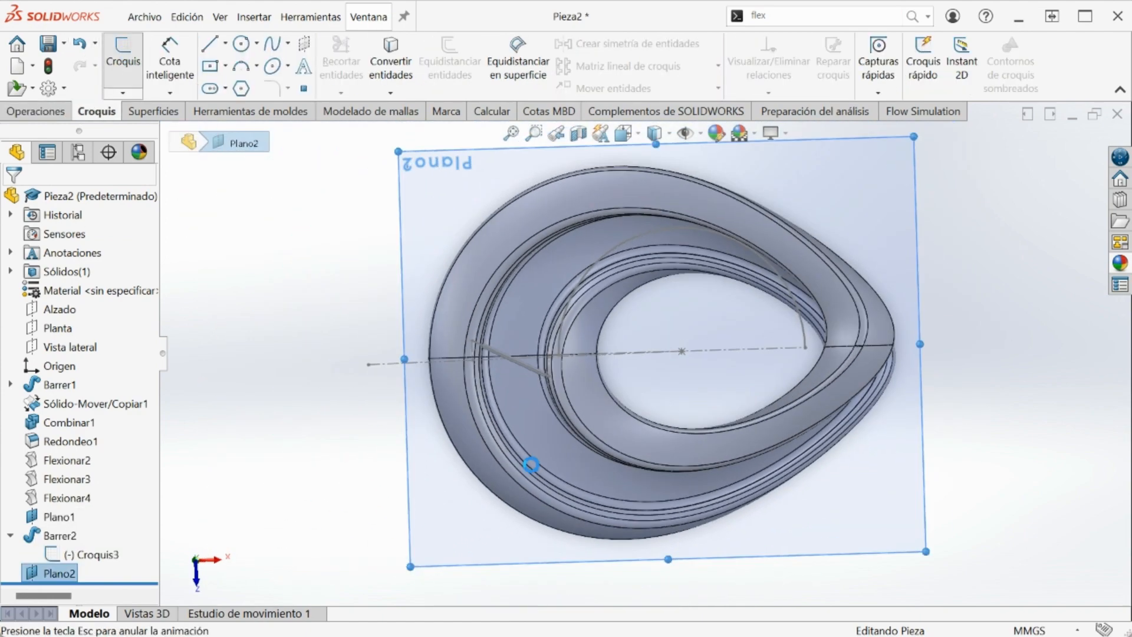
- Convert the sloped line and the long horizontal construction line of Croquis3 into entities of the new sketch
scroll(515, 356, "down", 5)
scroll(548, 313, "down", 1)
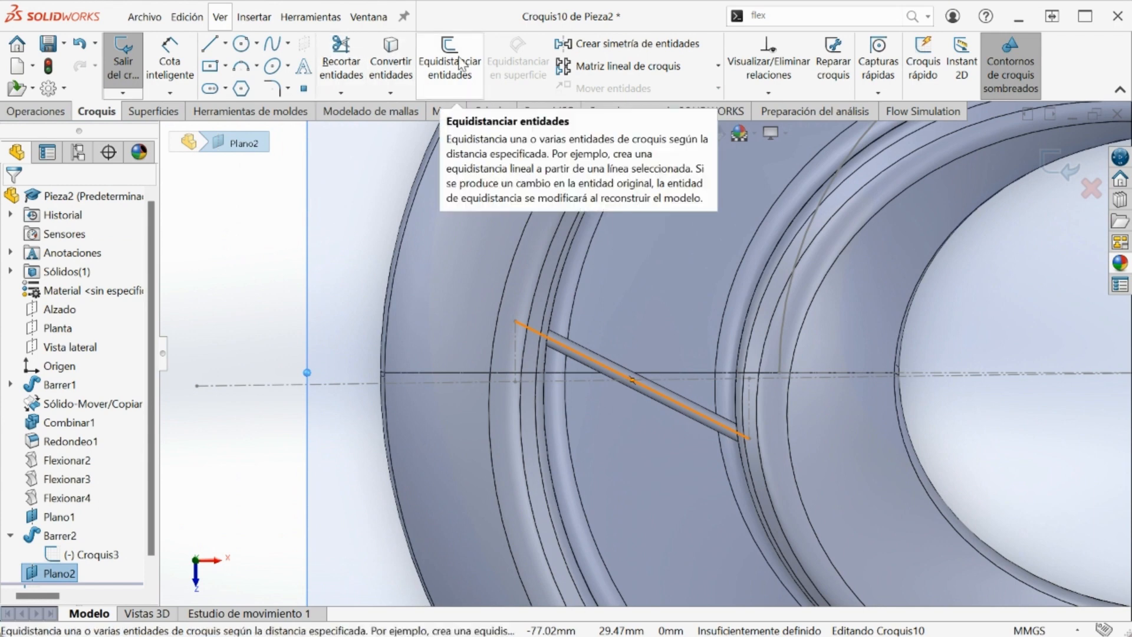
left_click(391, 62)
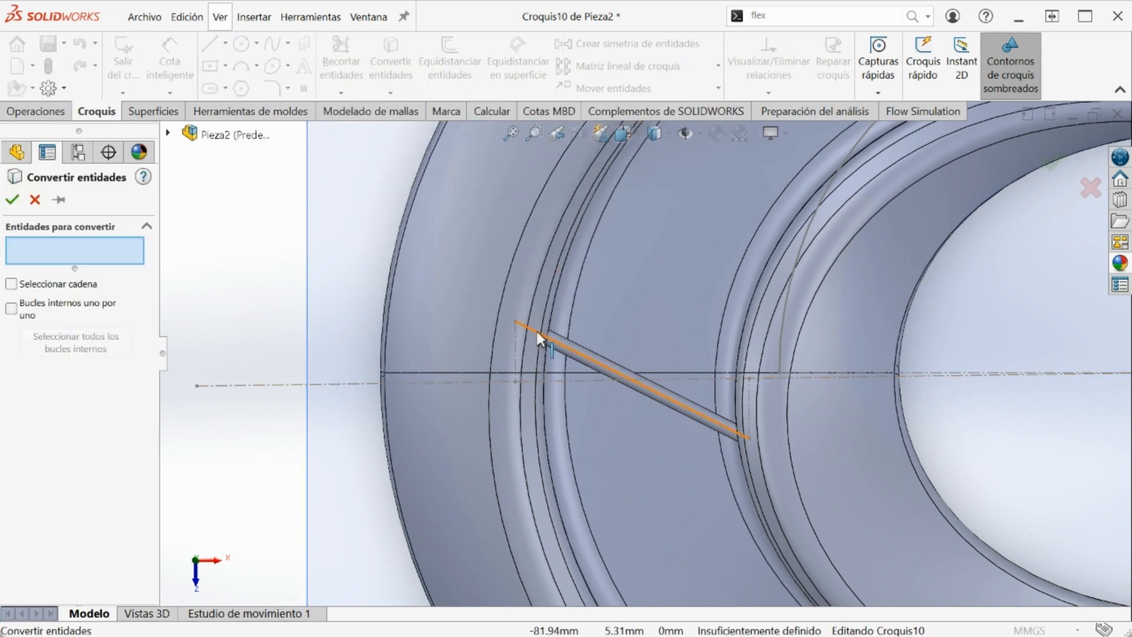
left_click(540, 342)
left_click(572, 380)
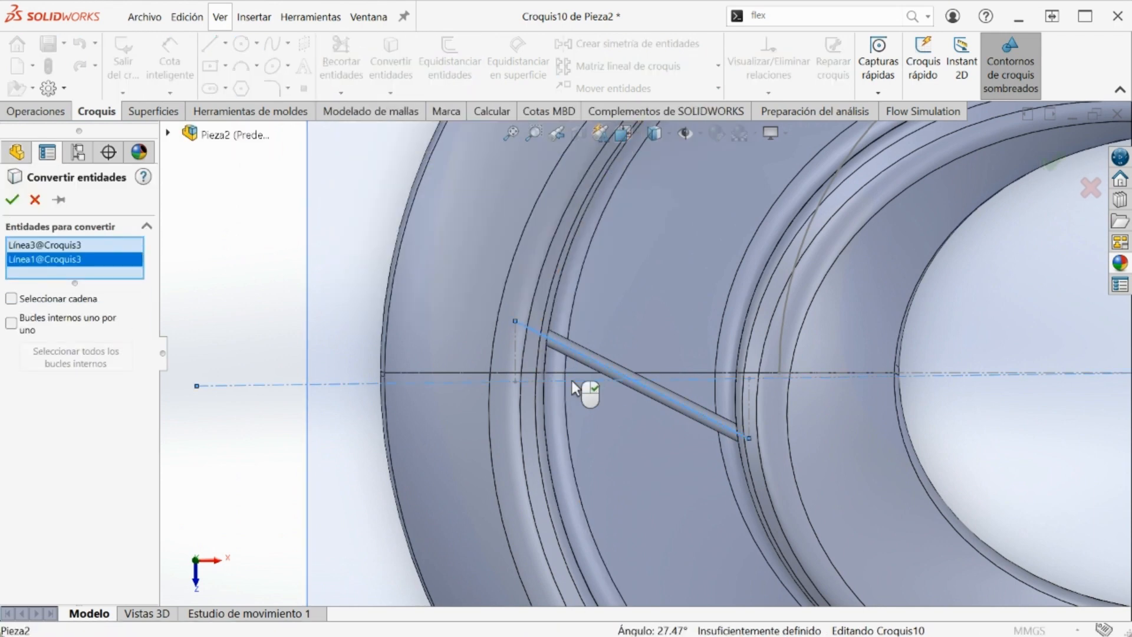
left_click(13, 200)
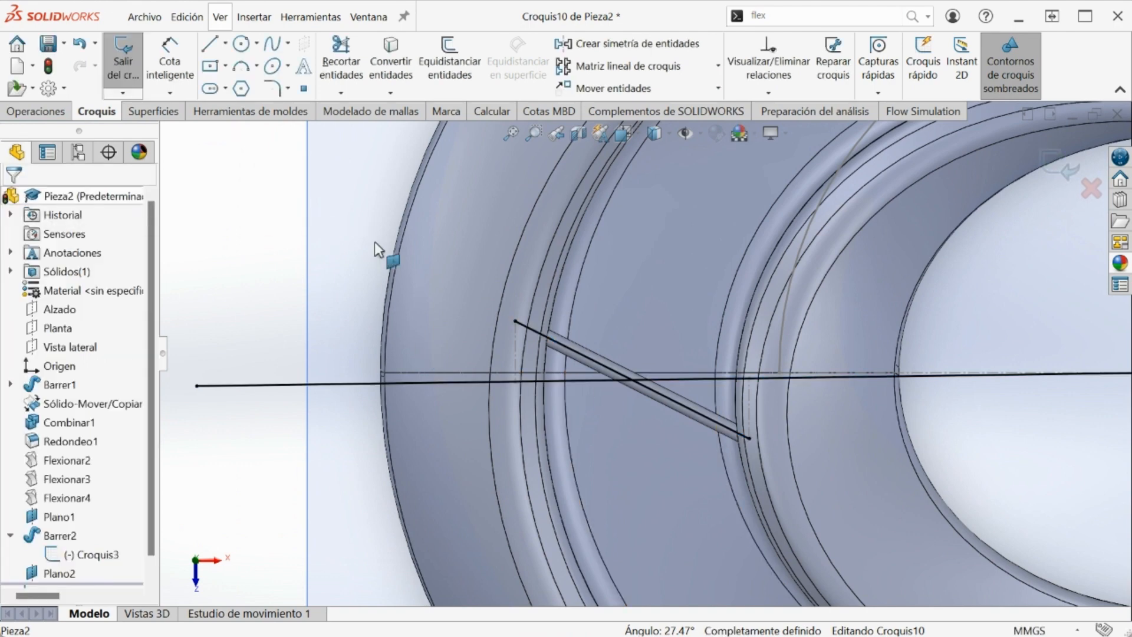
- Mirror the converted sloped line about the converted long horizontal line, keeping the original
left_click(631, 43)
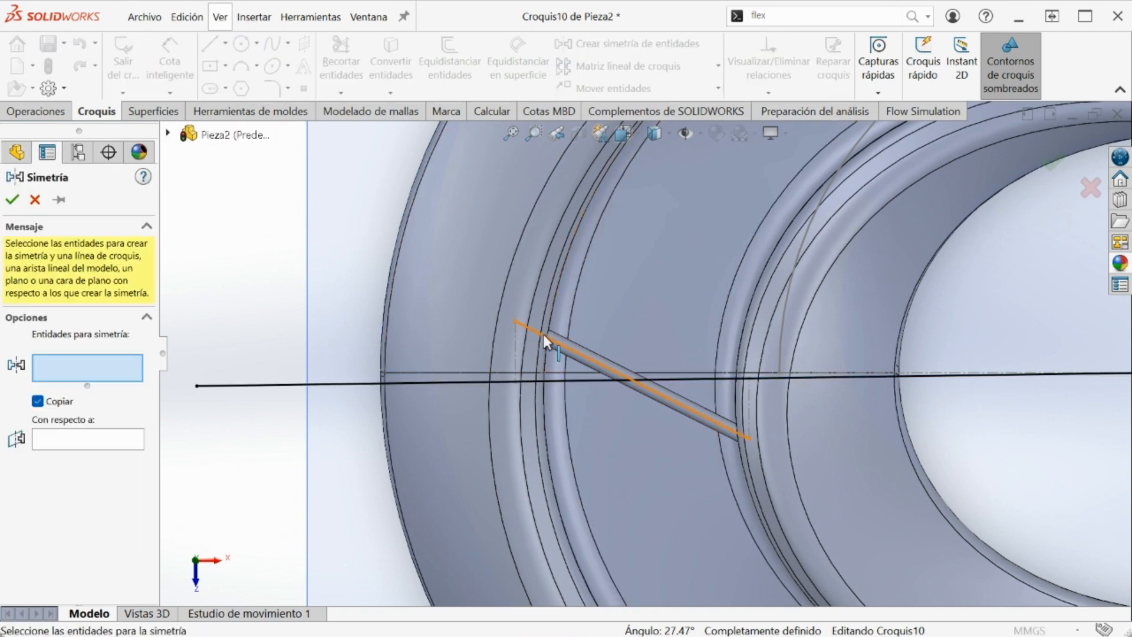
left_click(544, 336)
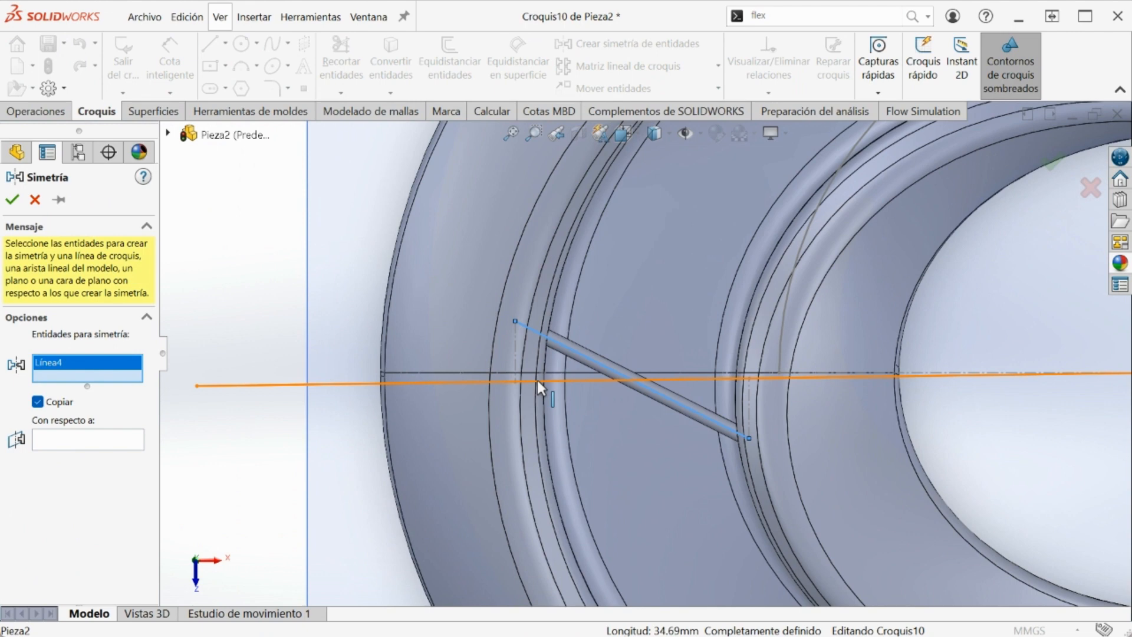
left_click(86, 439)
left_click(436, 382)
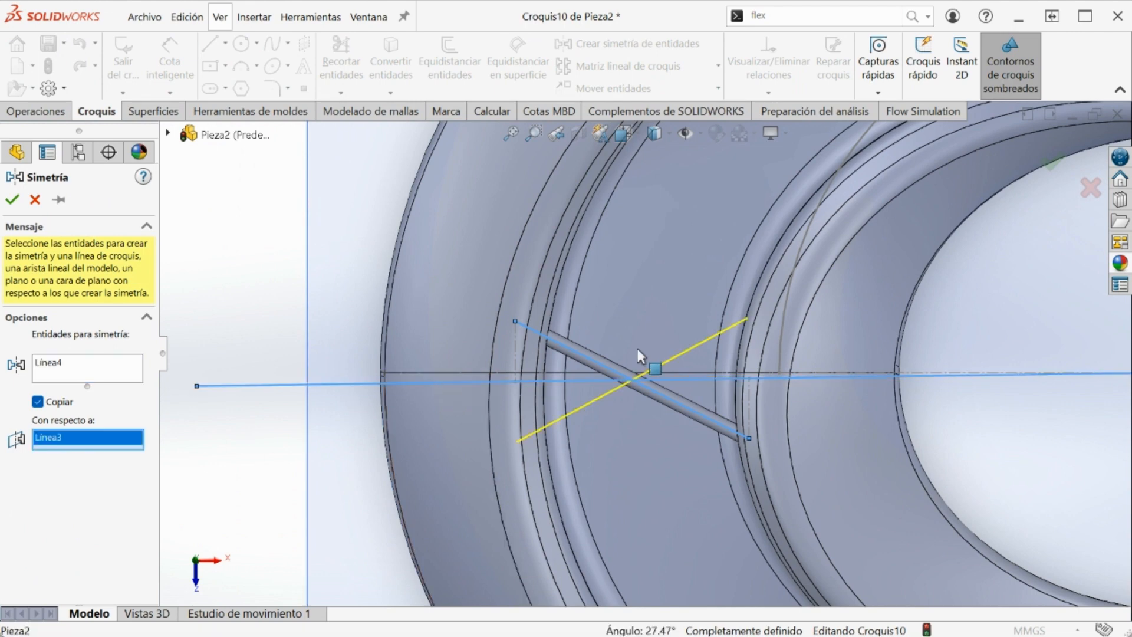
key("Return")
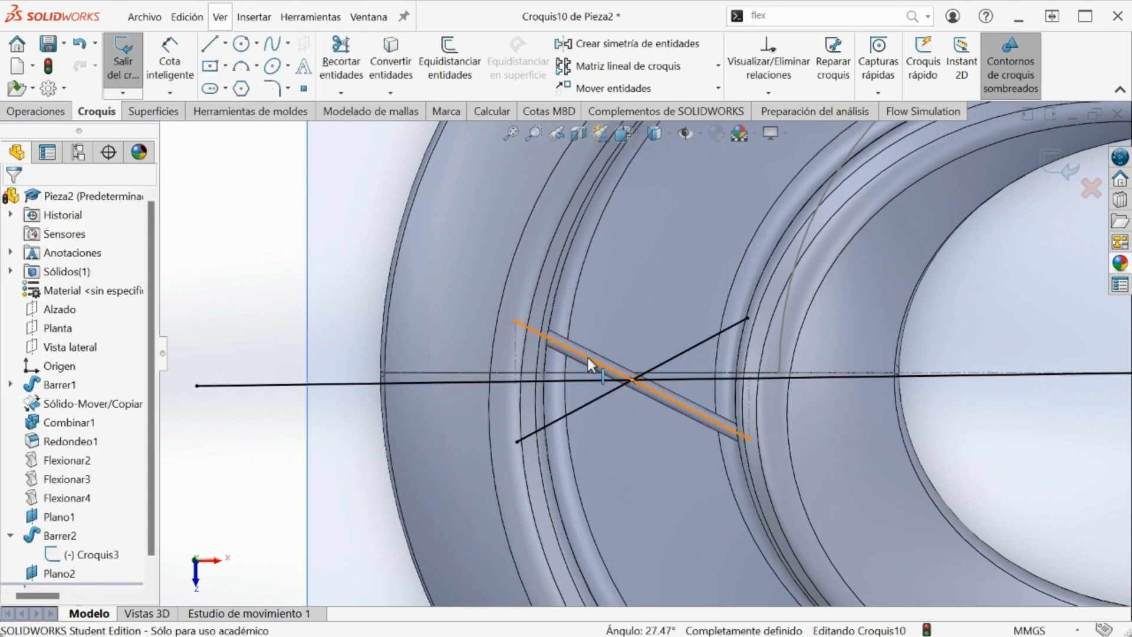
- Turn the original sloped line and the long horizontal line of the sketch into construction geometry
right_click(587, 358)
left_click(627, 310)
right_click(531, 383)
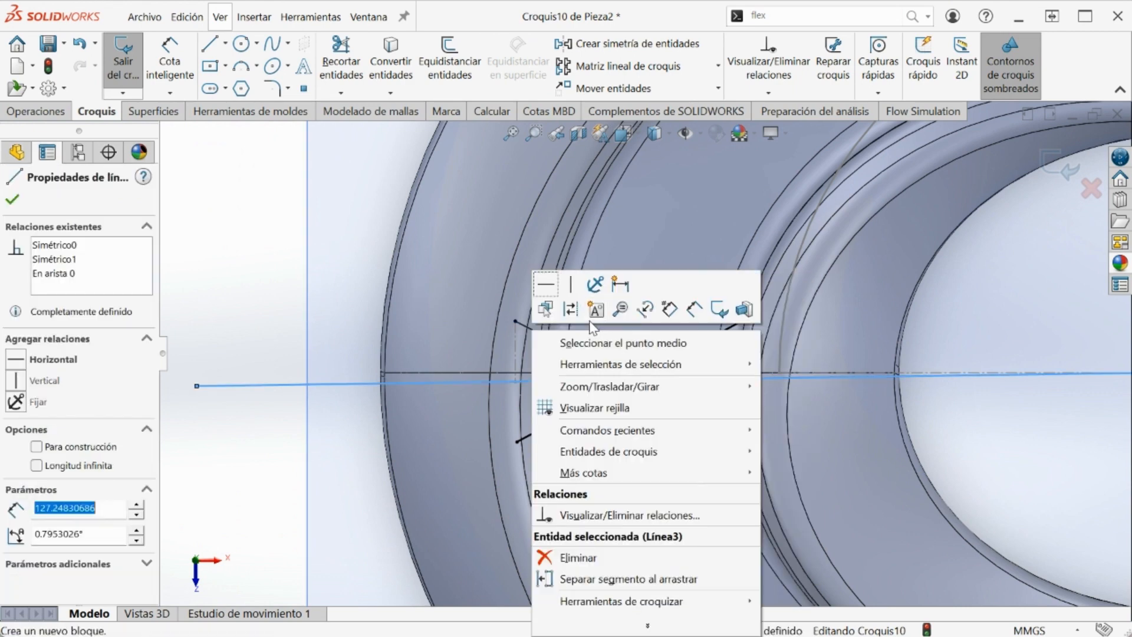
left_click(570, 309)
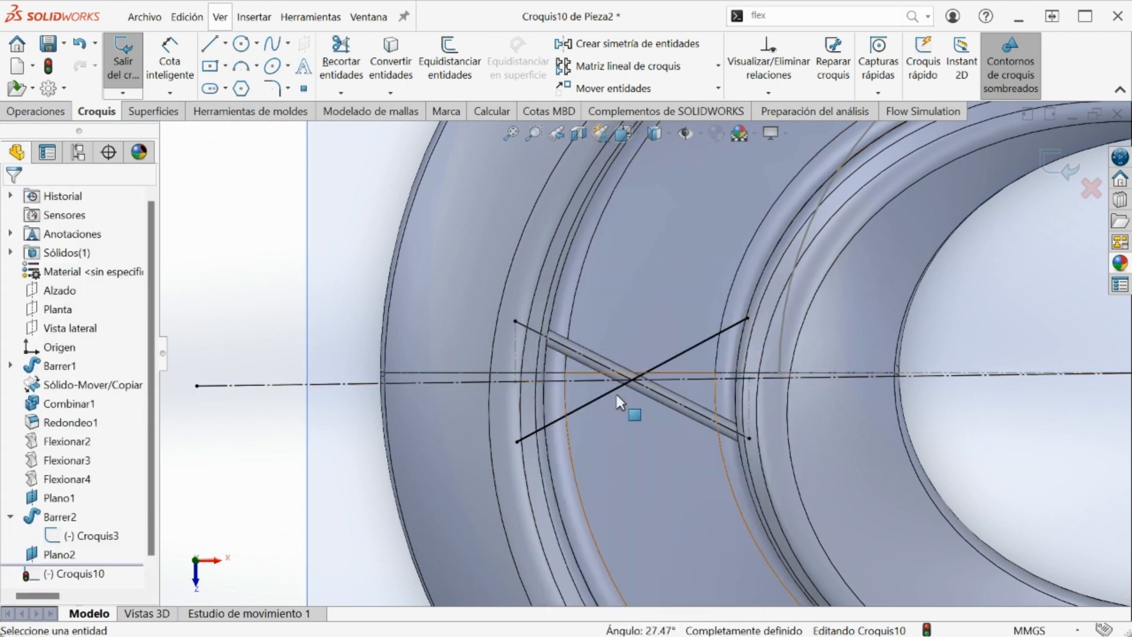
- Sweep a 2 mm circular profile along the mirrored sloped line to make the second thin crossing bar
scroll(583, 383, "up", 3)
middle_click_drag(581, 310, 414, 302)
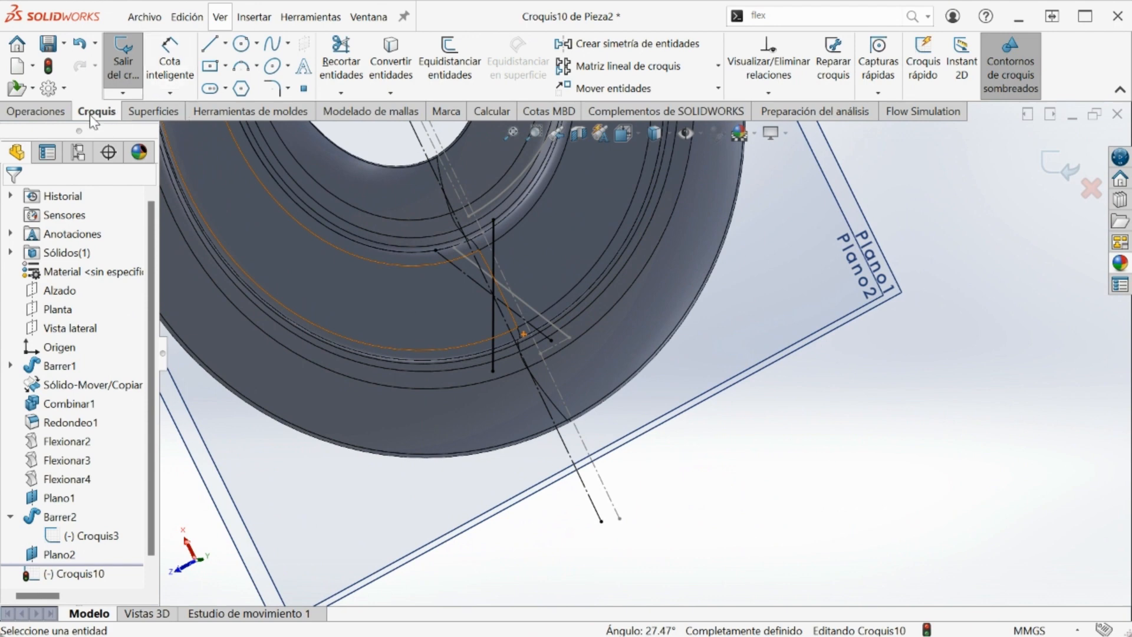
left_click(54, 112)
left_click(276, 49)
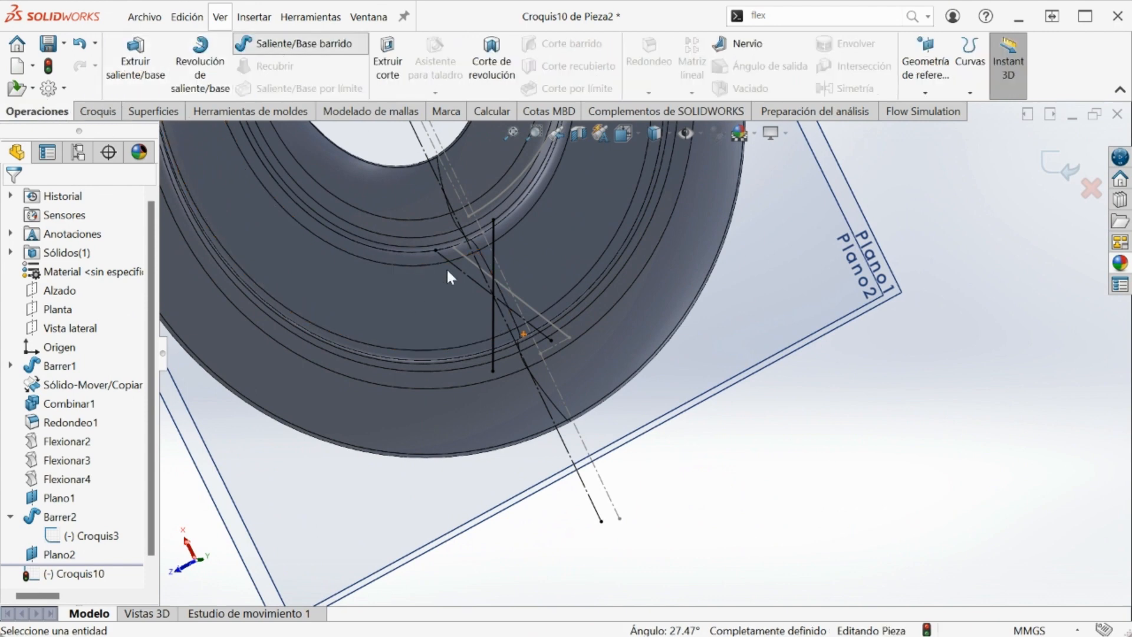
left_click(493, 327)
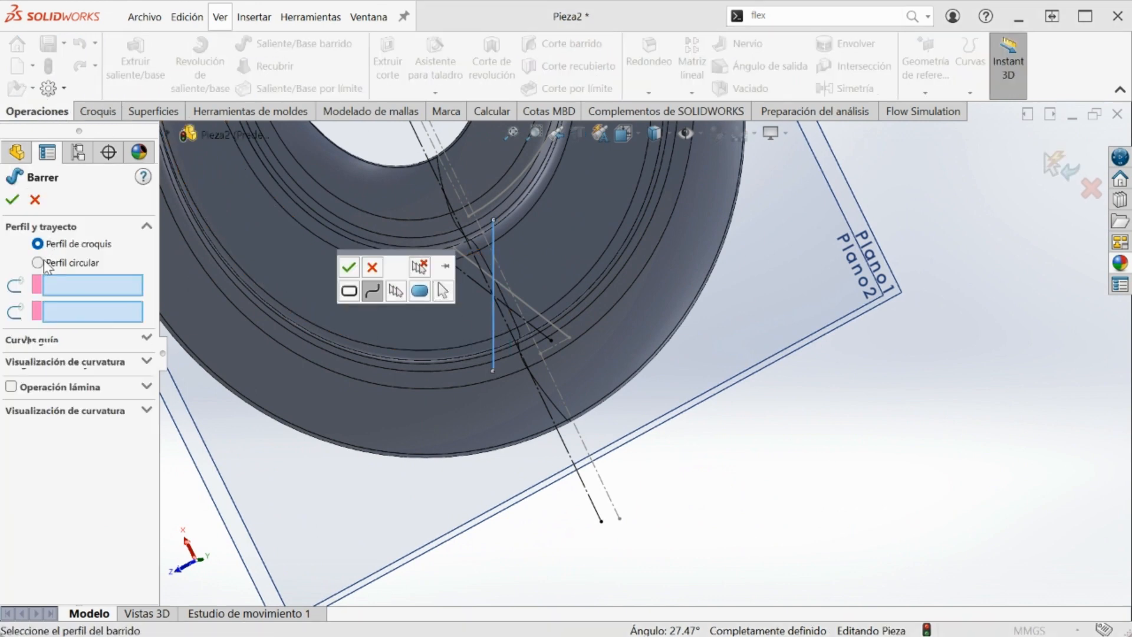
left_click(38, 262)
left_click(348, 267)
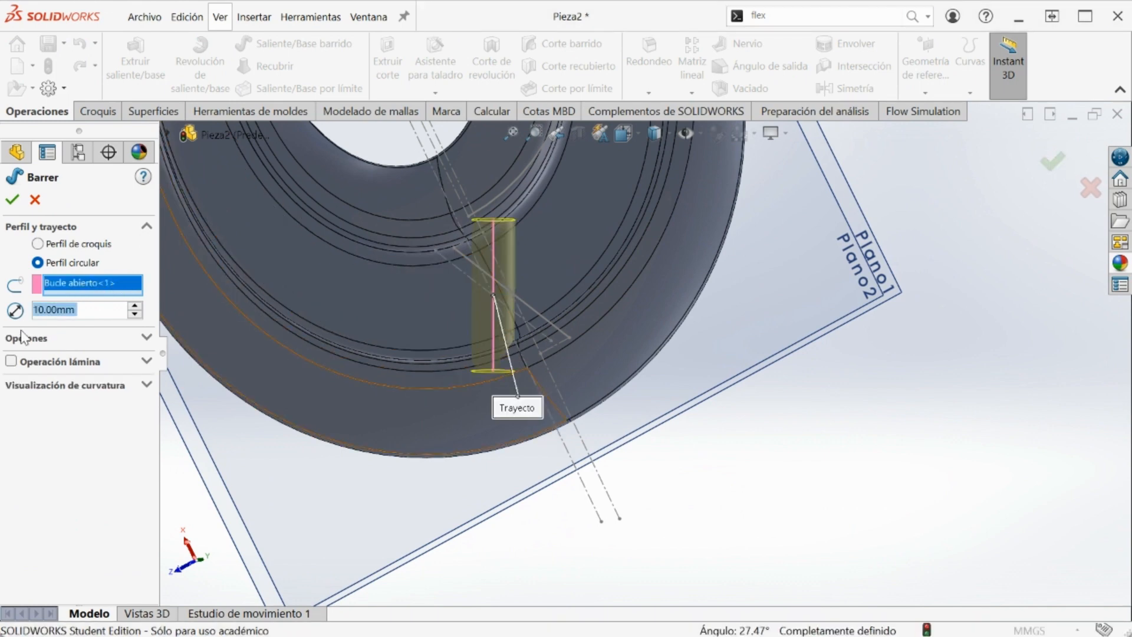
type("25mm")
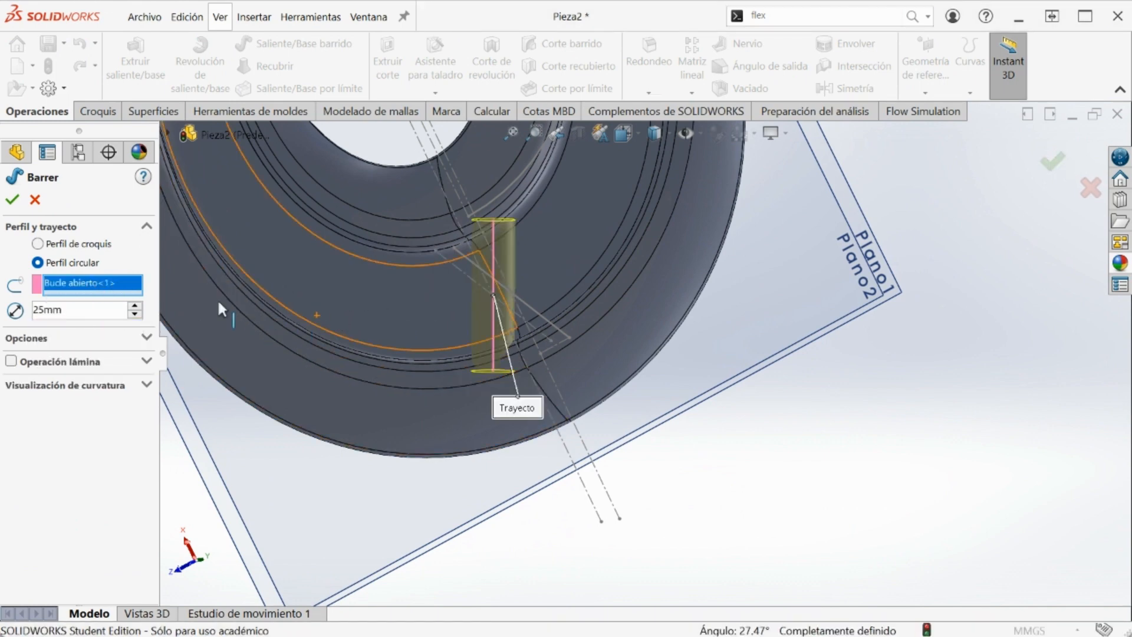
key("BackSpace")
key("BackSpace")
key("BackSpace")
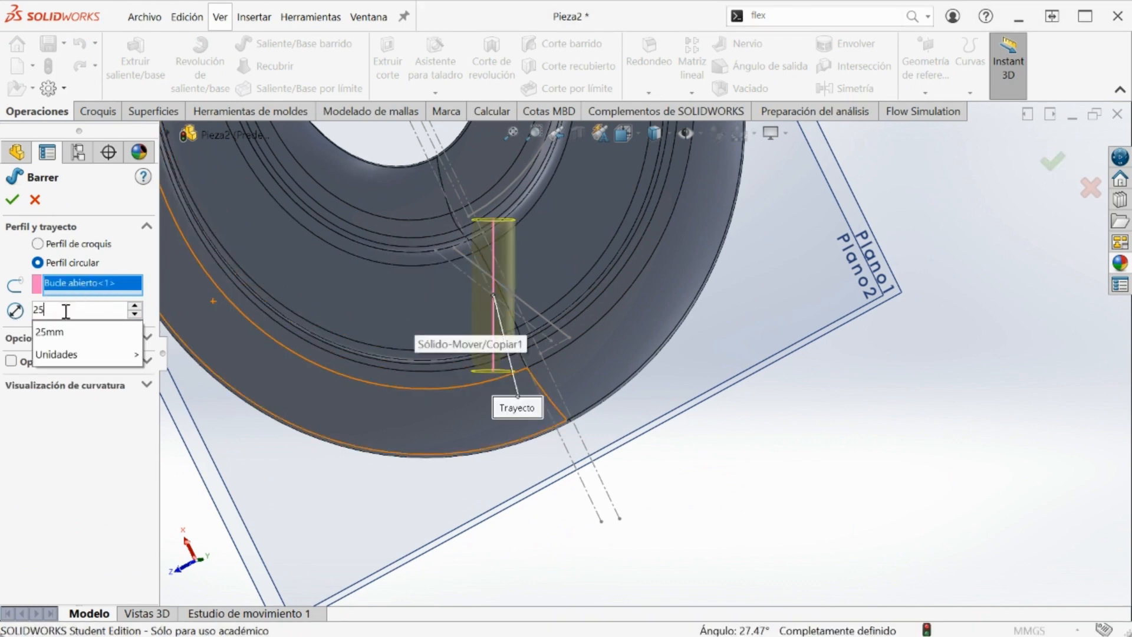
type("2")
key("Return")
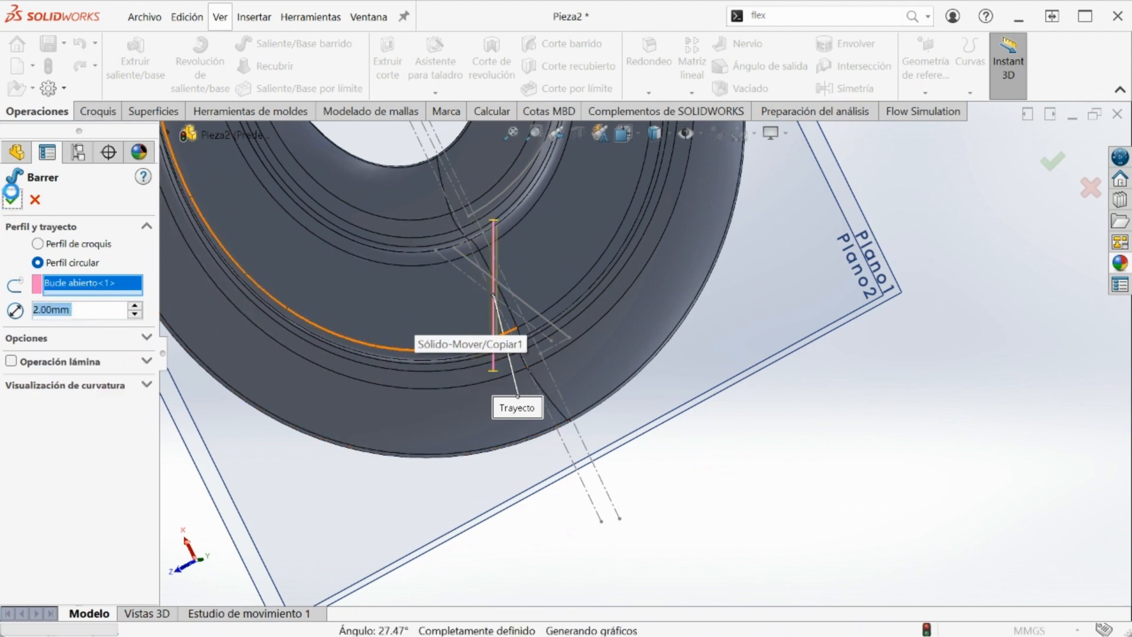
- Create a single Face Curve lengthwise along the recessed band face beside the thin bars, with the second mesh direction disabled
left_click(788, 21)
type("curva")
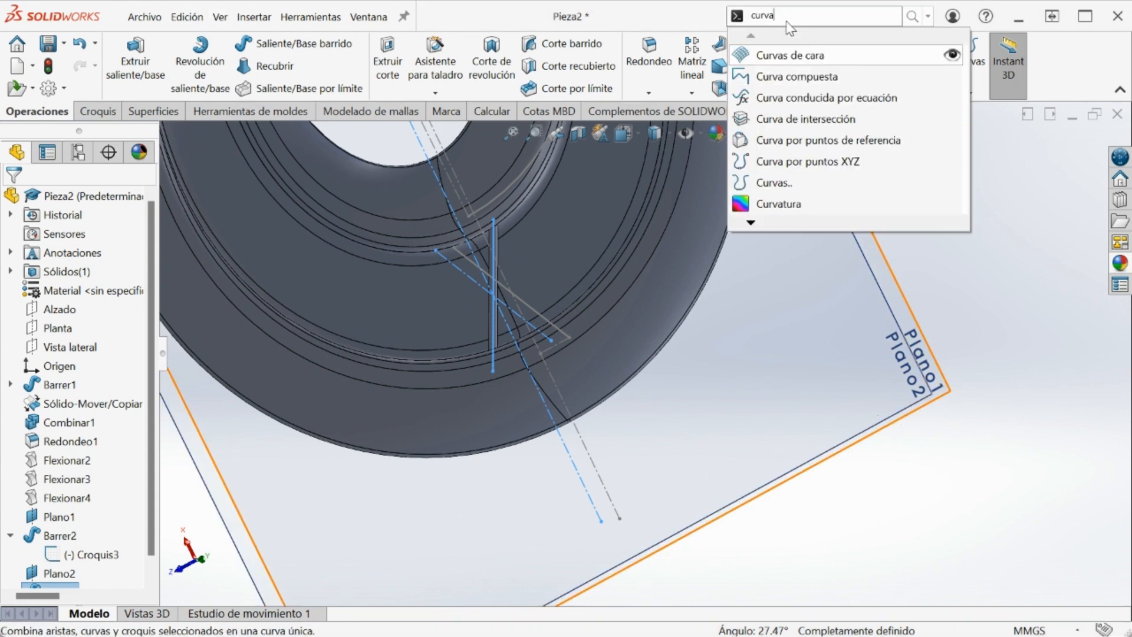
key("Down")
key("Return")
scroll(558, 248, "up", 5)
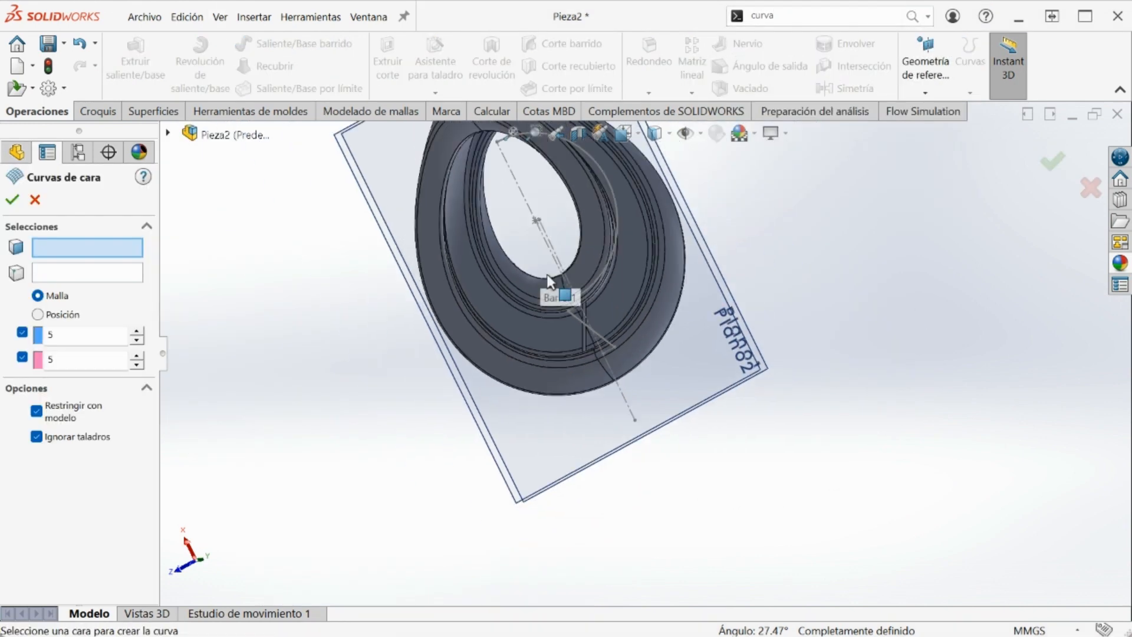
middle_click_drag(546, 296, 514, 325)
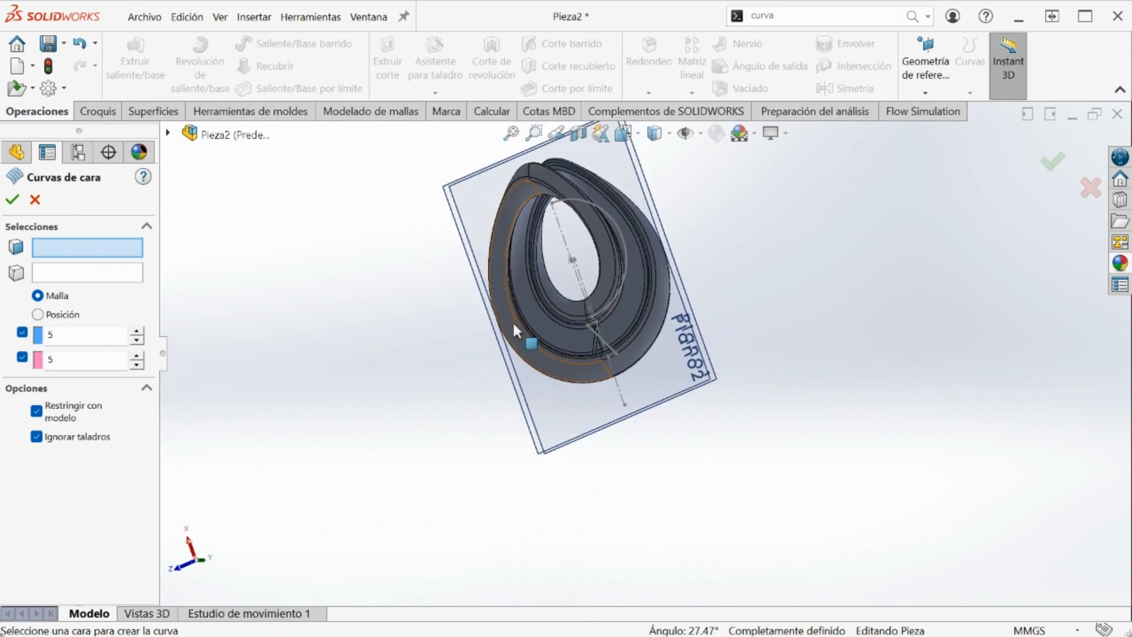
left_click(532, 319)
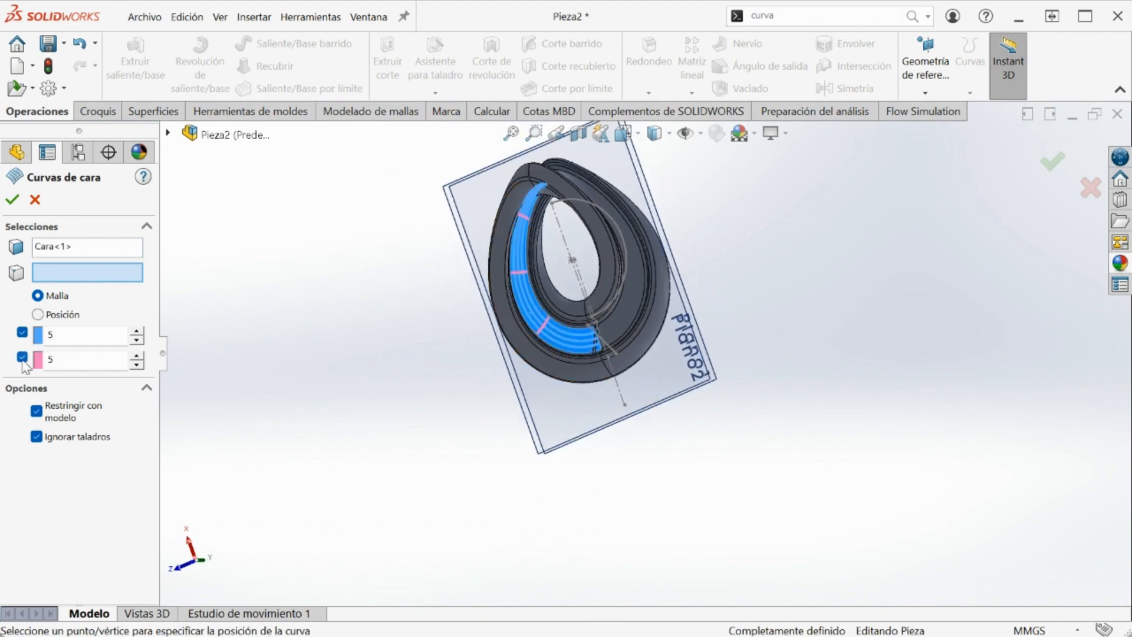
left_click(23, 357)
double_click(46, 334)
type("1")
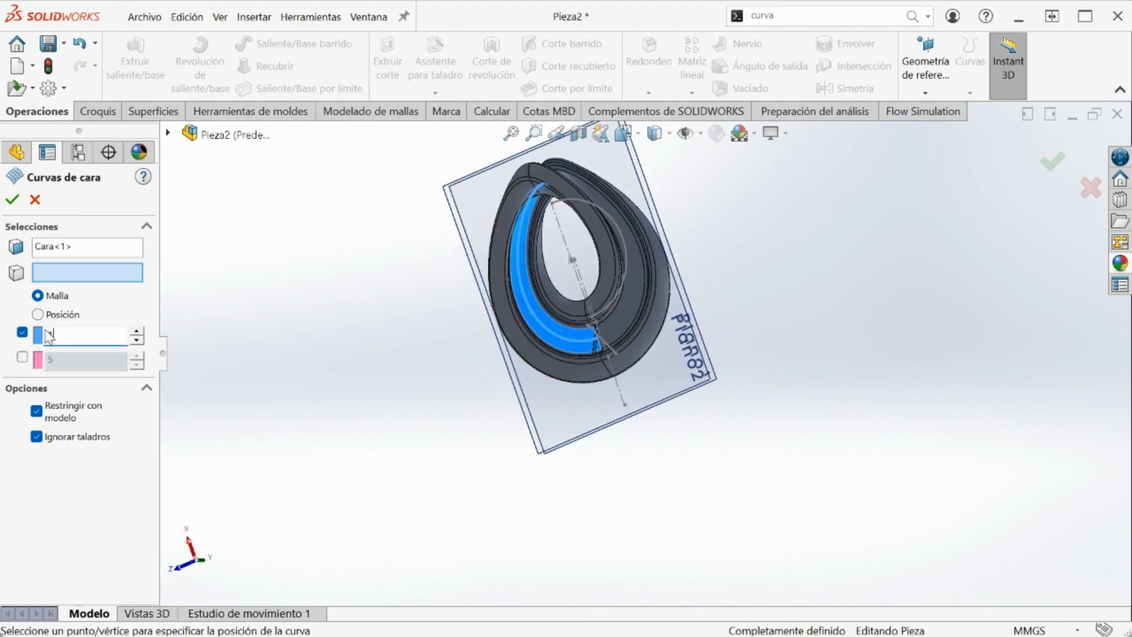
left_click(13, 200)
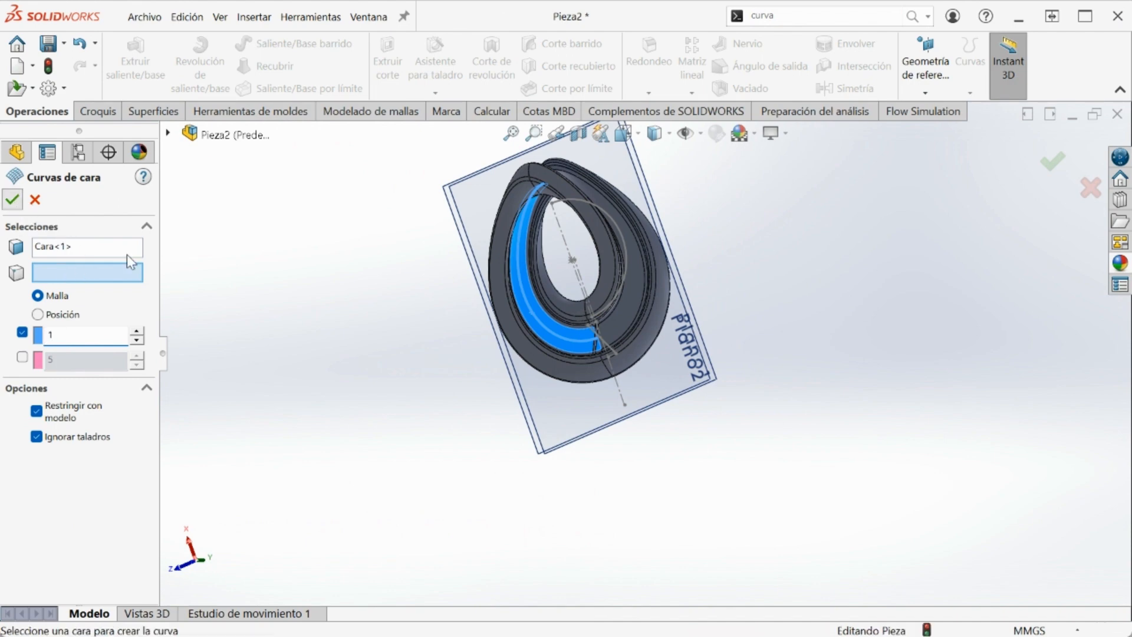
- Create another single lengthwise Face Curve on the adjoining half of the recessed band, with the second mesh direction disabled
left_click(836, 16)
type("curvas")
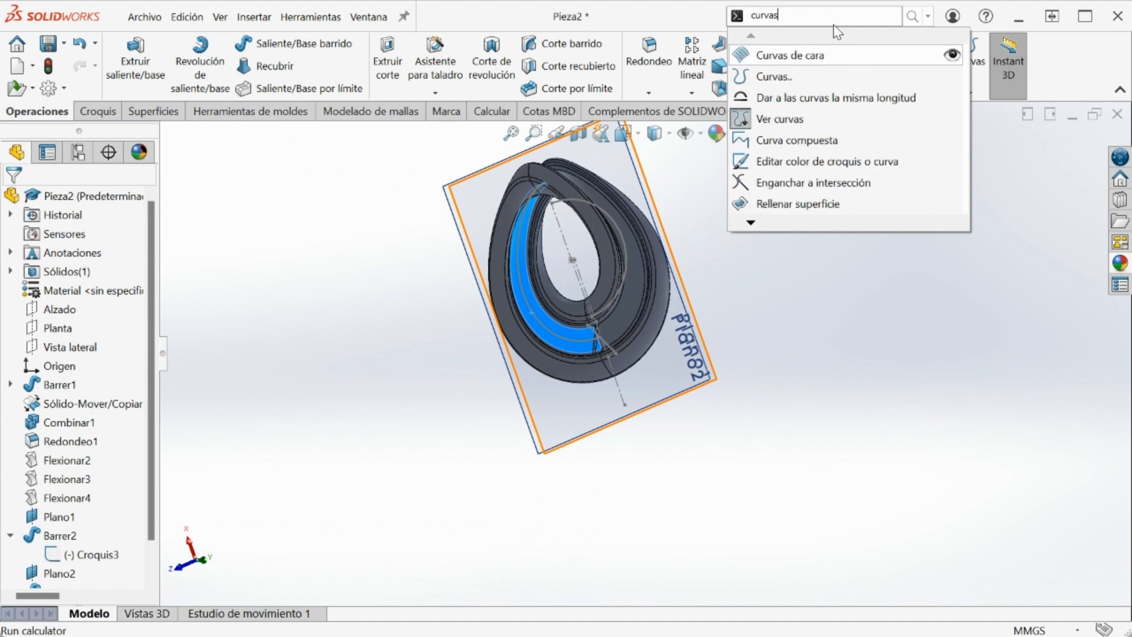
left_click(822, 55)
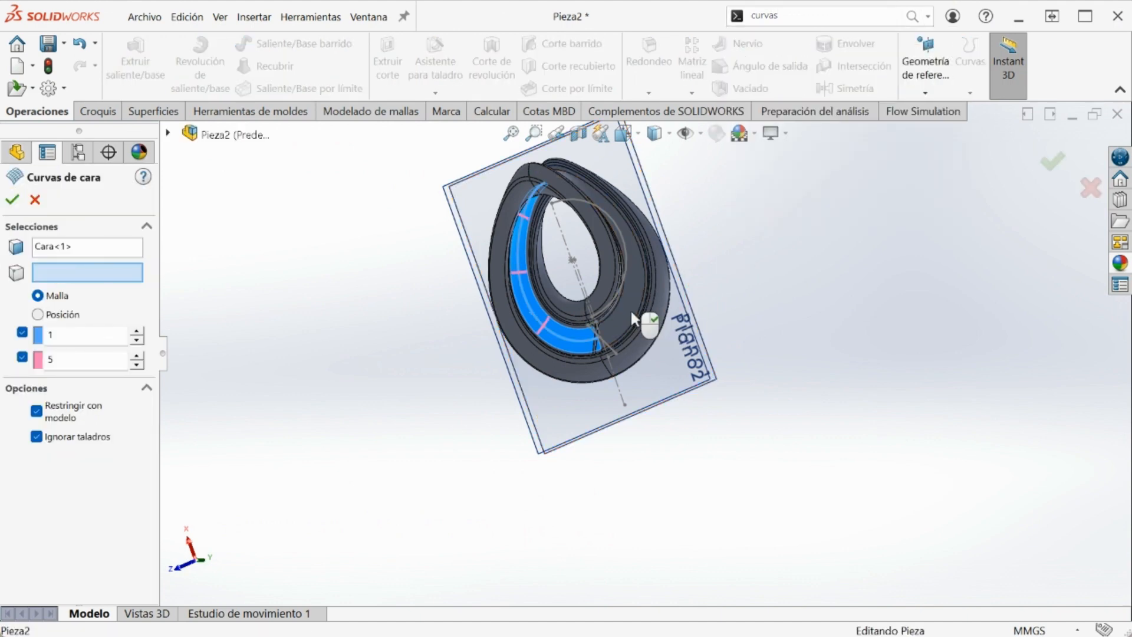
left_click(53, 251)
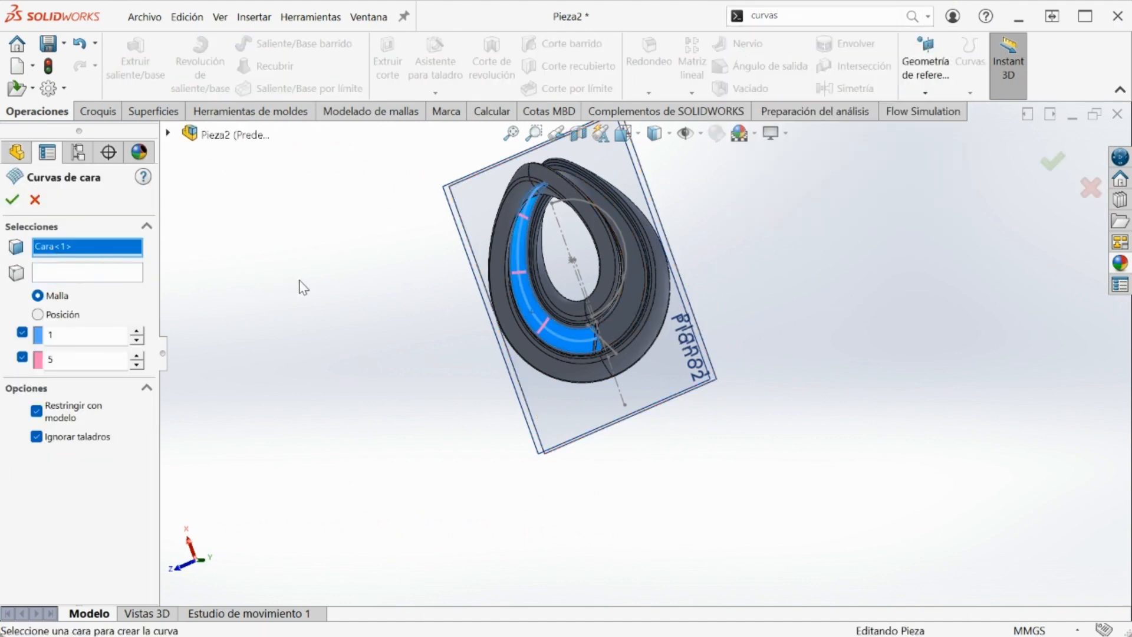
left_click(616, 331)
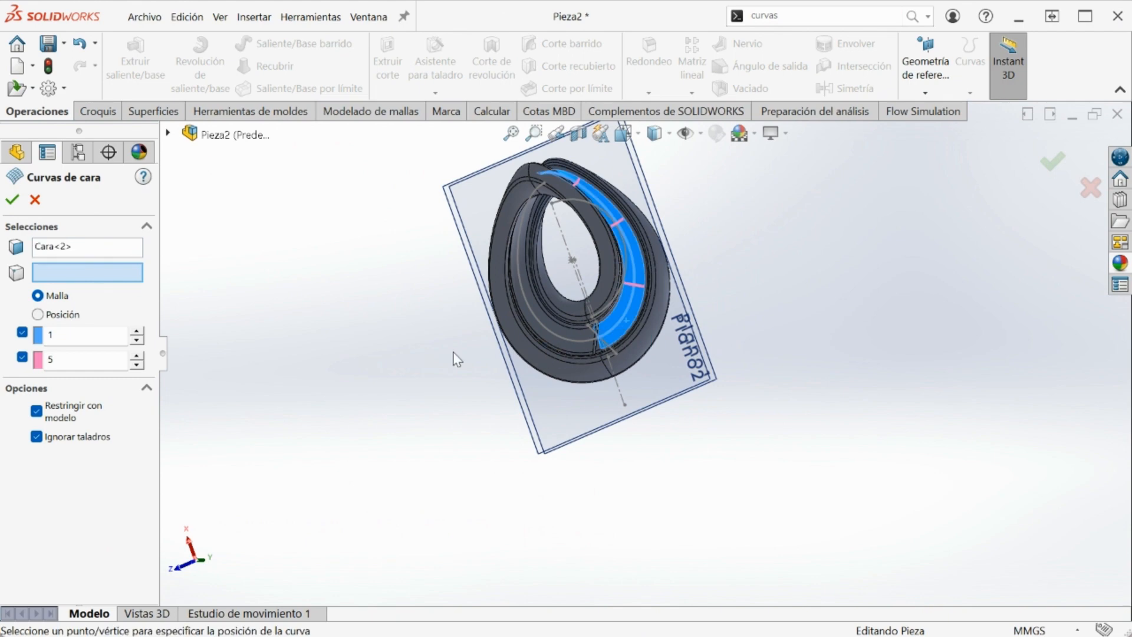
left_click(23, 357)
left_click(12, 199)
- Start a curve-driven pattern along the first face curve, Spline2@Croquis3D1, with 50 equally spaced instances
scroll(663, 295, "down", 3)
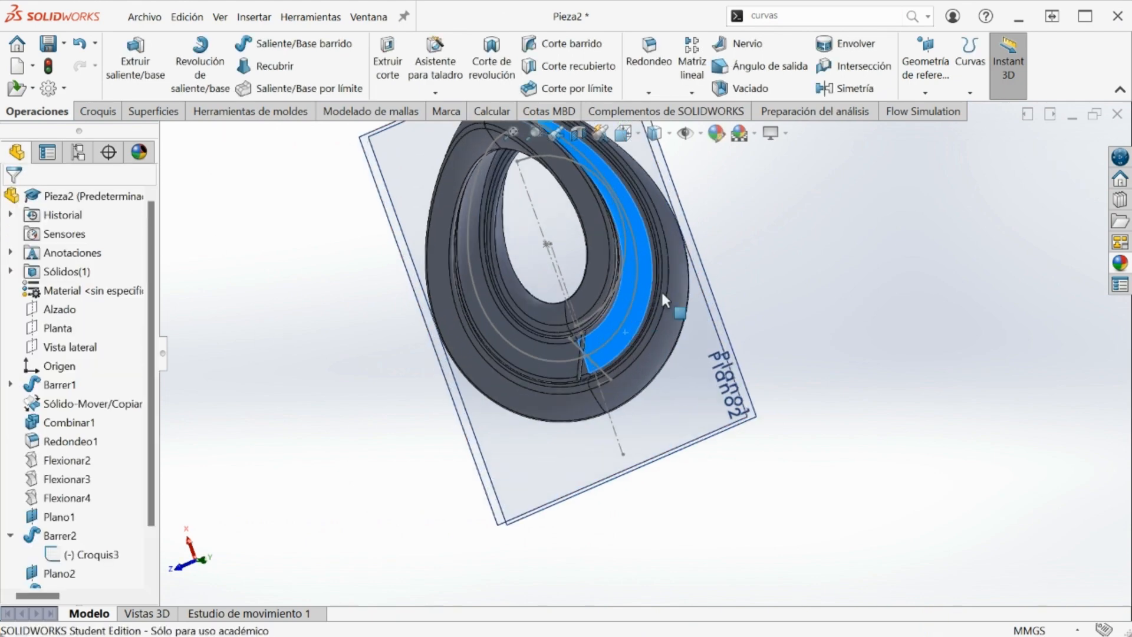
middle_click_drag(663, 301, 688, 338)
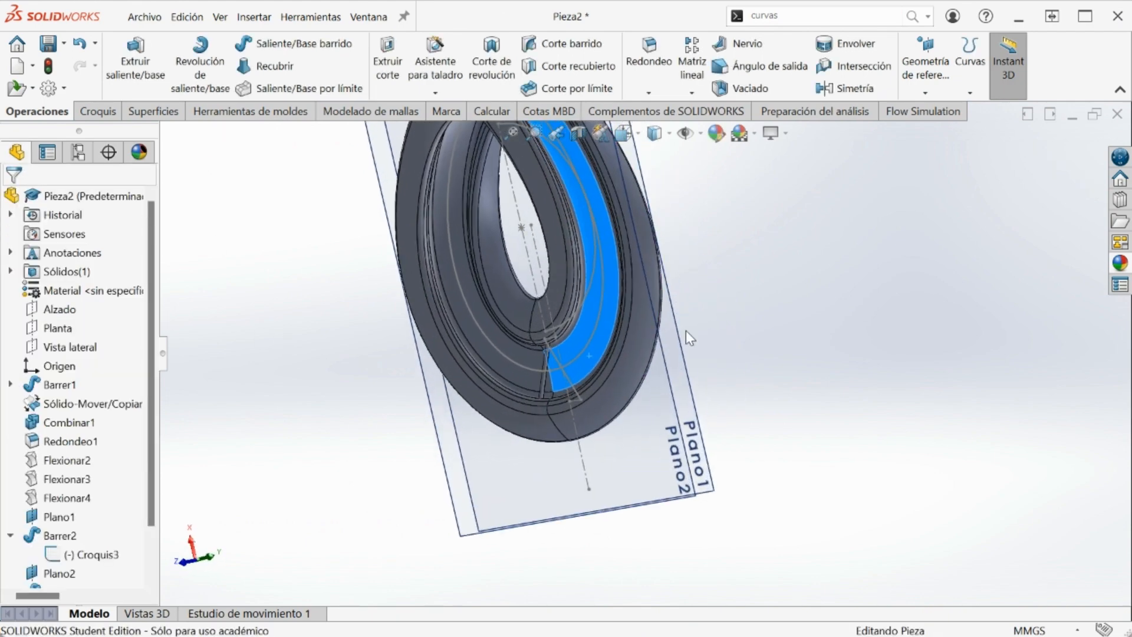
scroll(443, 415, "up", 3)
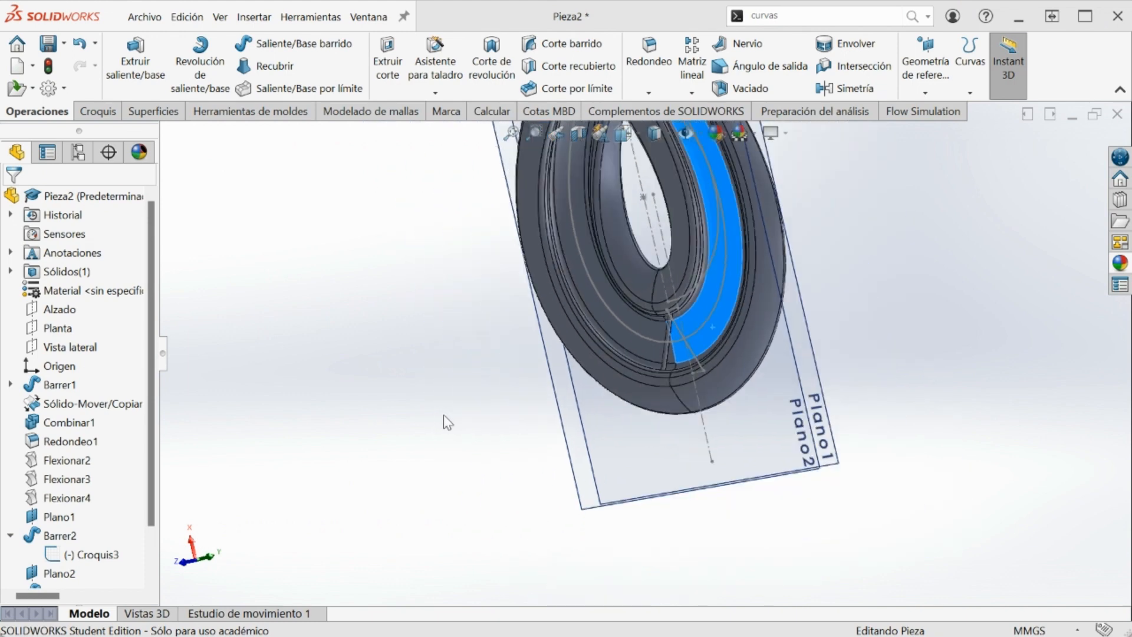
scroll(637, 265, "down", 3)
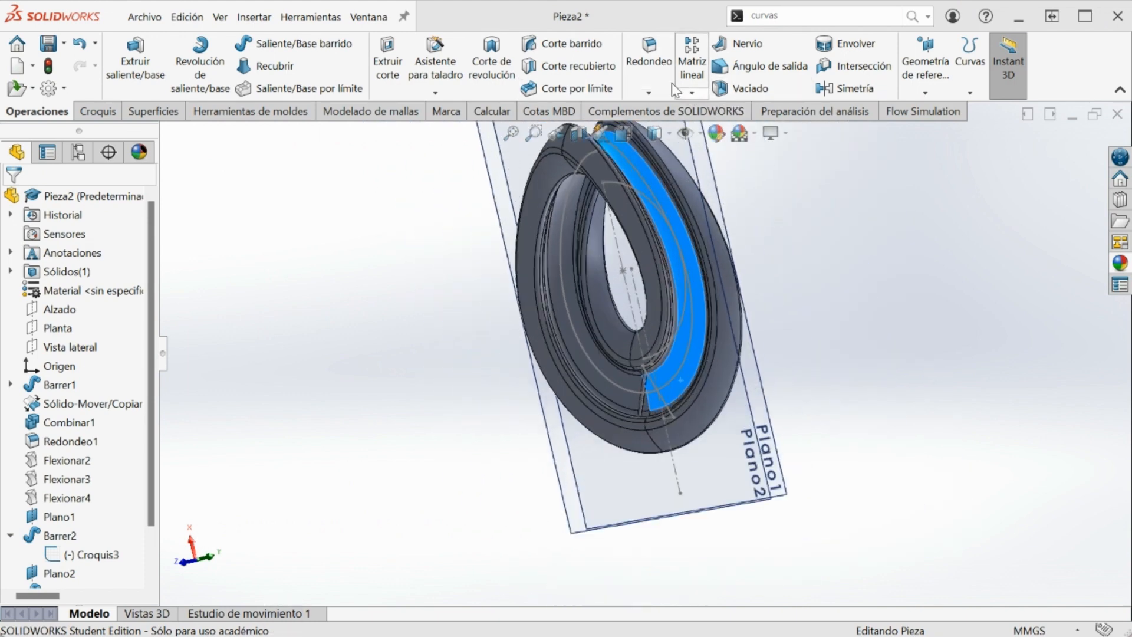
left_click(693, 93)
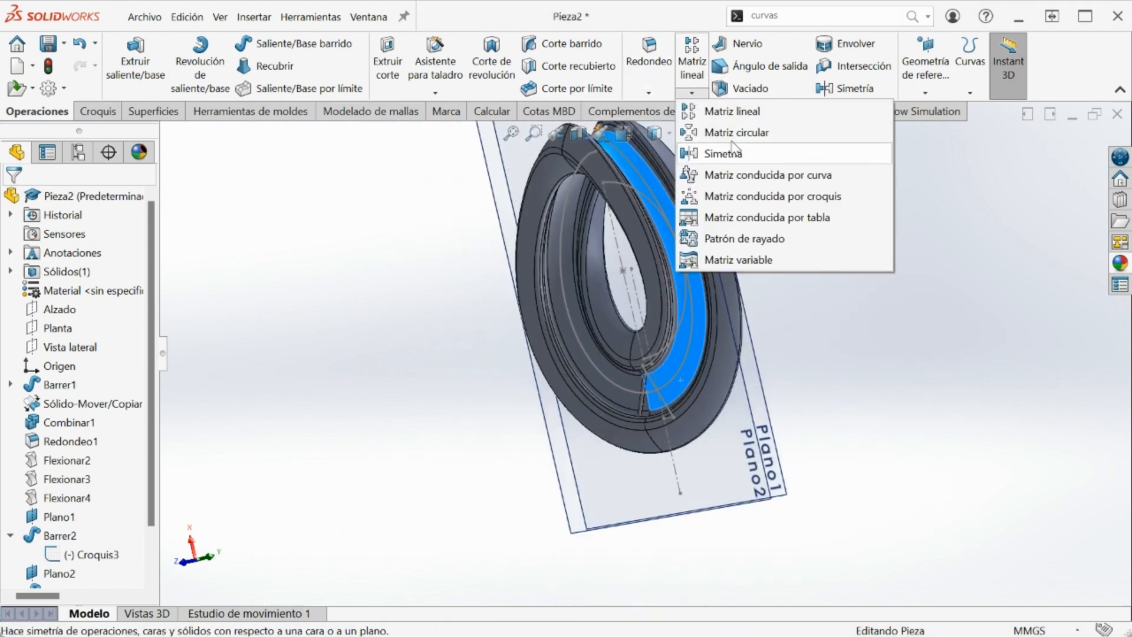
left_click(734, 175)
middle_click_drag(606, 327, 631, 271)
left_click(564, 355)
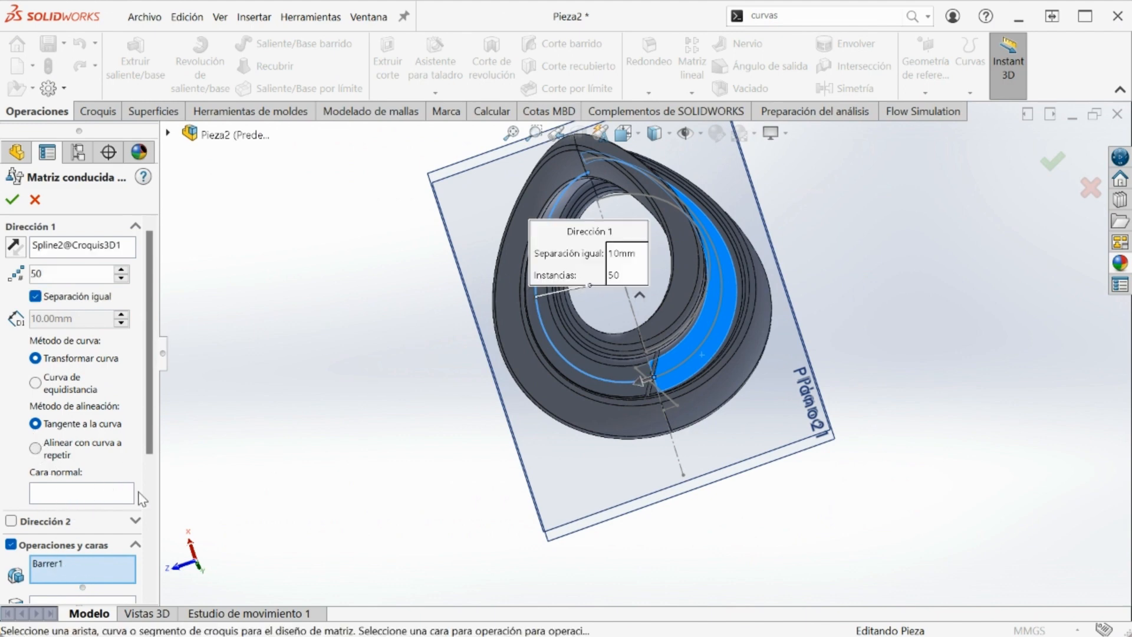
- Assign the recessed band face under the curve as the pattern's face normal, with alignment tangent to the curve
left_click(35, 448)
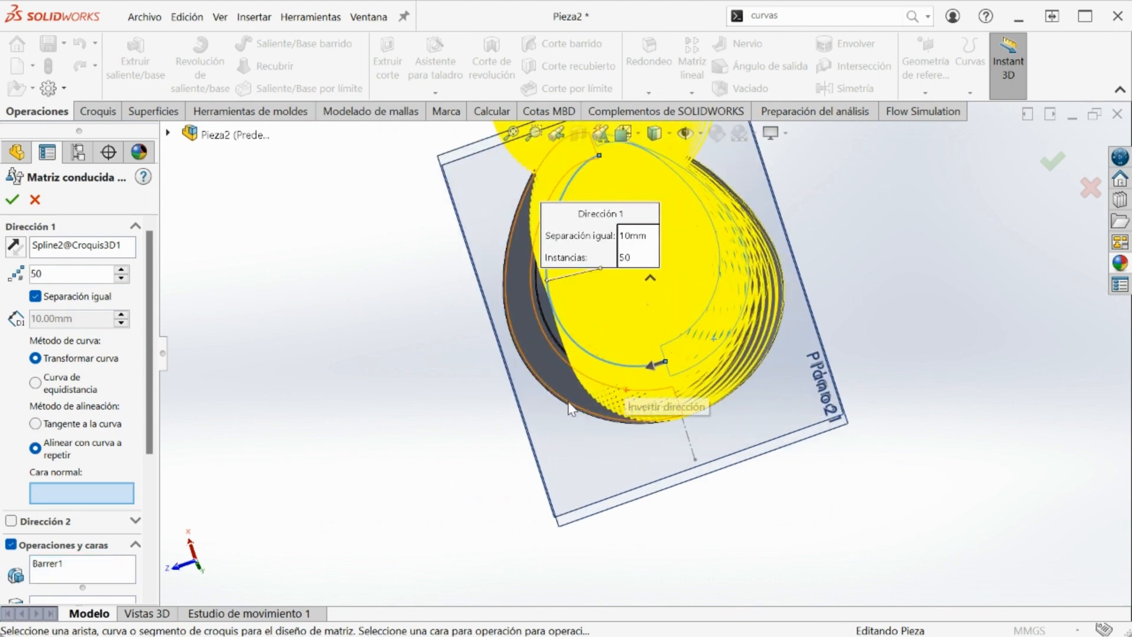
scroll(574, 325, "down", 2)
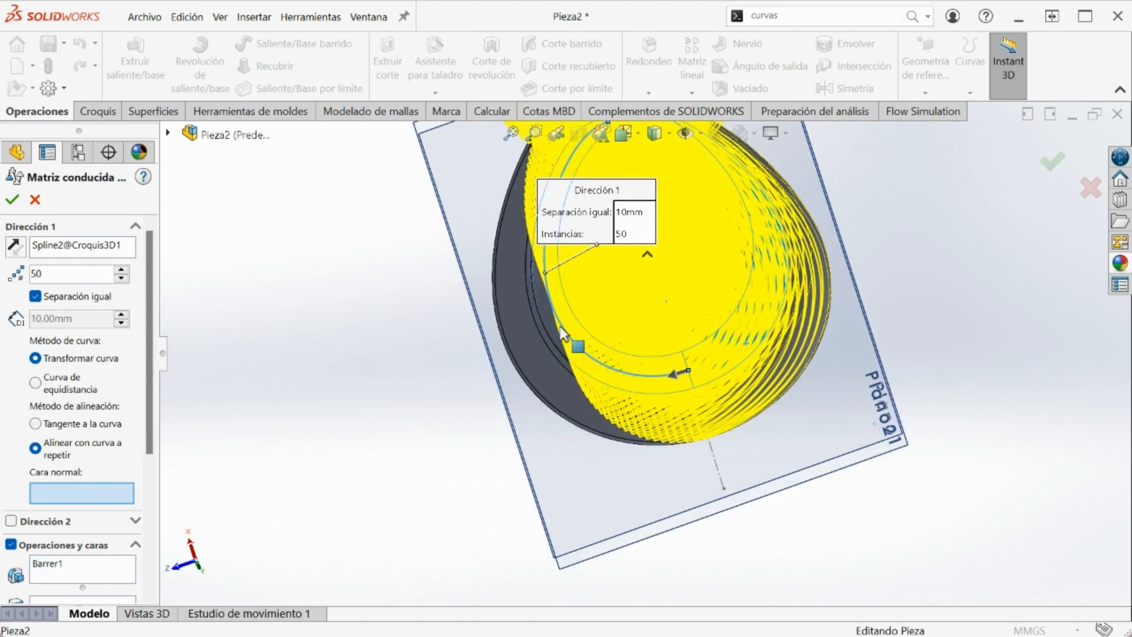
left_click(596, 344)
scroll(596, 344, "up", 3)
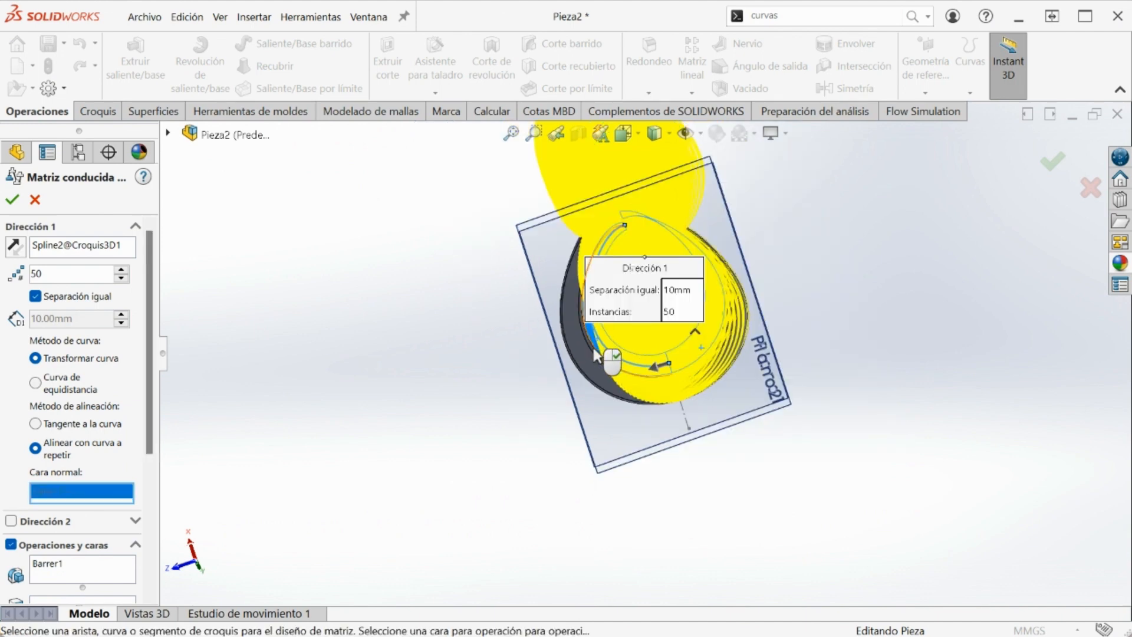
scroll(625, 354, "down", 2)
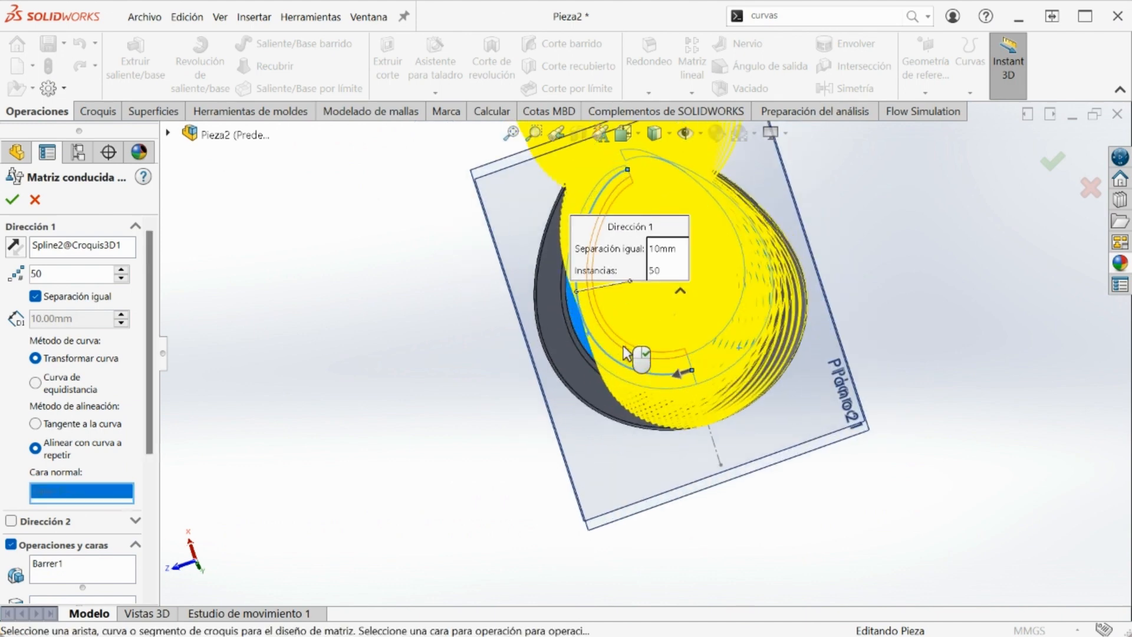
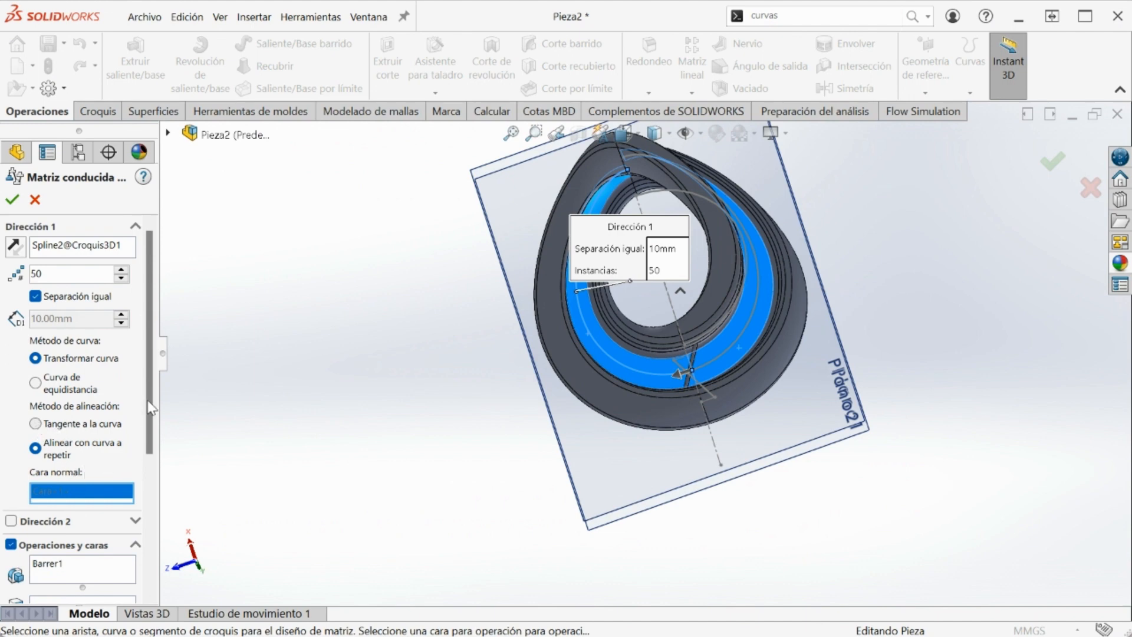
scroll(148, 397, "down", 3)
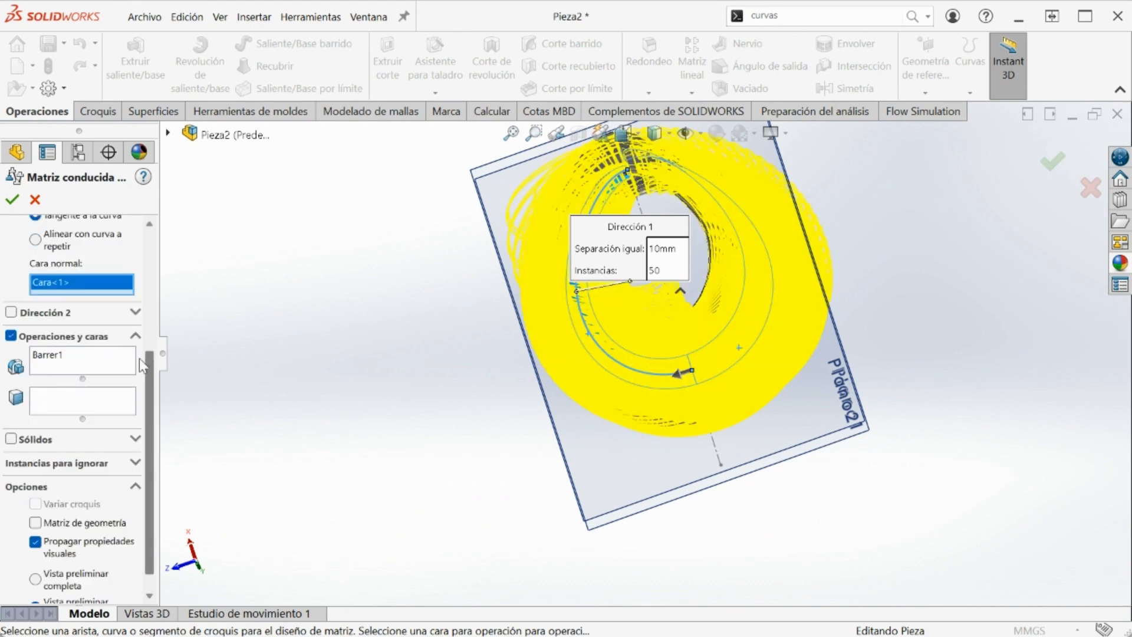
- Replace Barrer1 with the second thin bar, Barrer3, as the feature to pattern and accept the curve-driven pattern
scroll(140, 359, "up", 4)
scroll(574, 360, "down", 1)
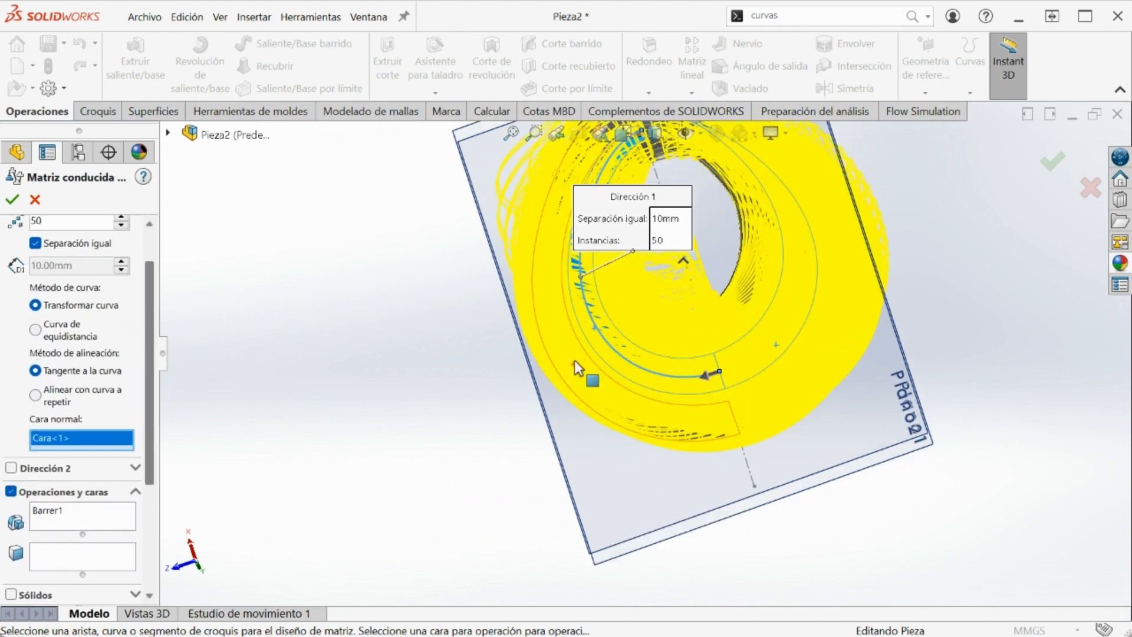
middle_click_drag(575, 361, 696, 366)
left_click(57, 512)
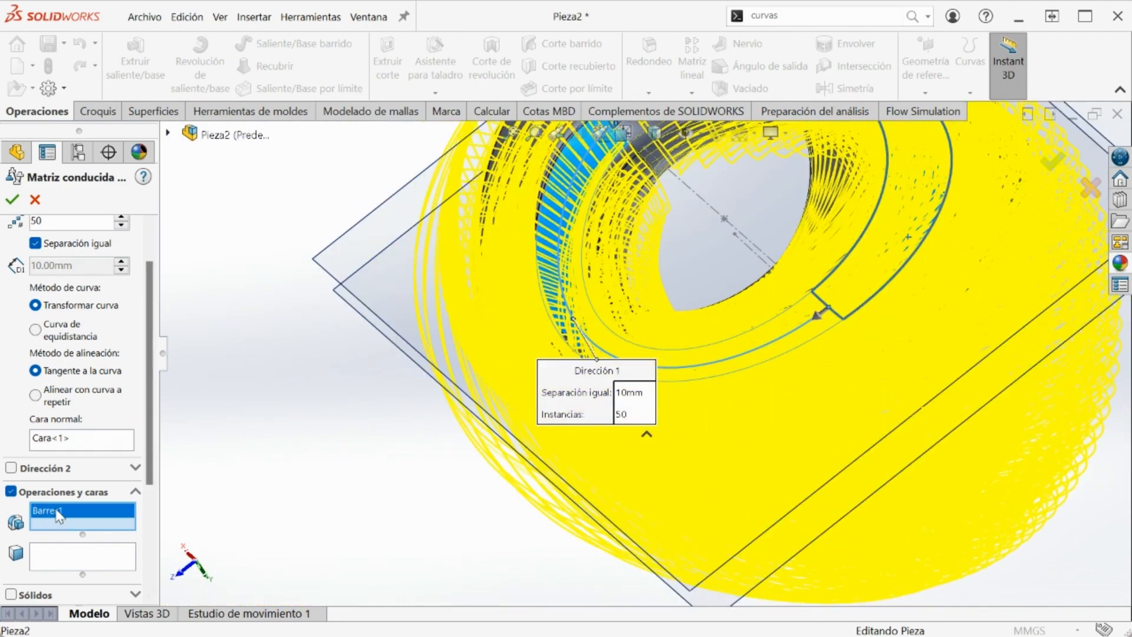
key("Delete")
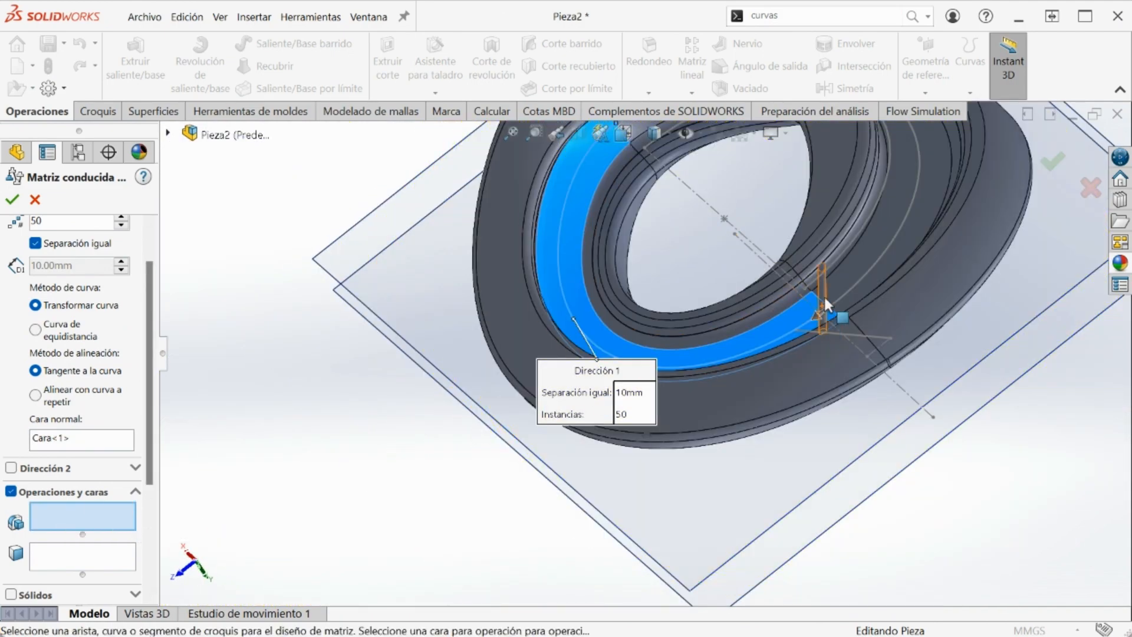
left_click(827, 305)
middle_click_drag(840, 309, 689, 380)
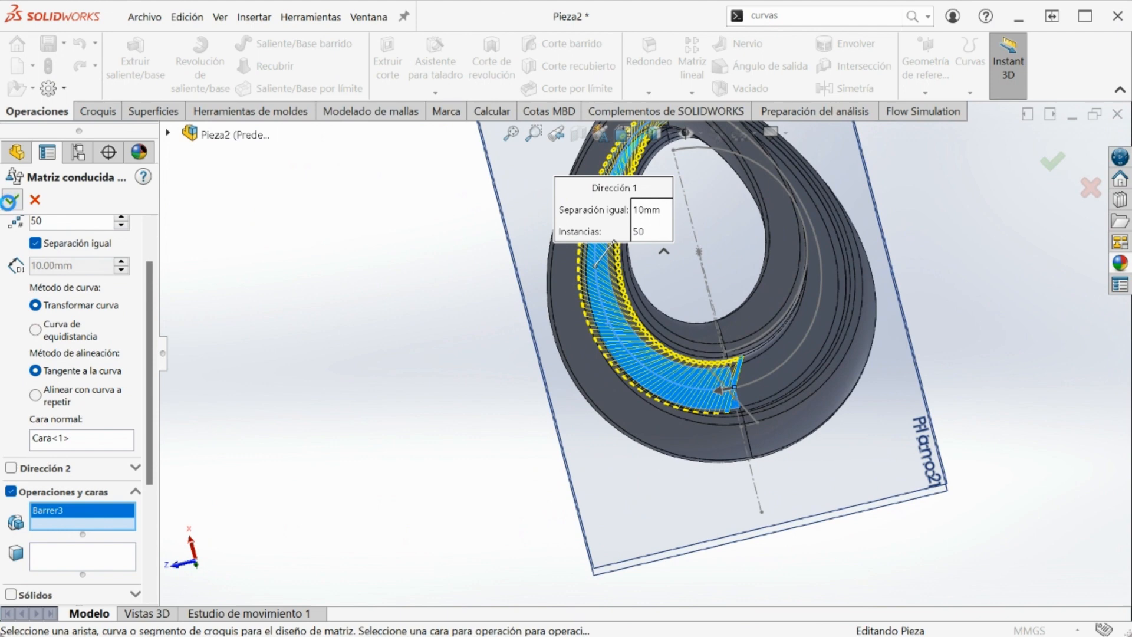
- Accept the current pattern and start another curve-driven pattern along the second face curve, Spline2@Croquis3D2, with 50 equally spaced instances
left_click(12, 200)
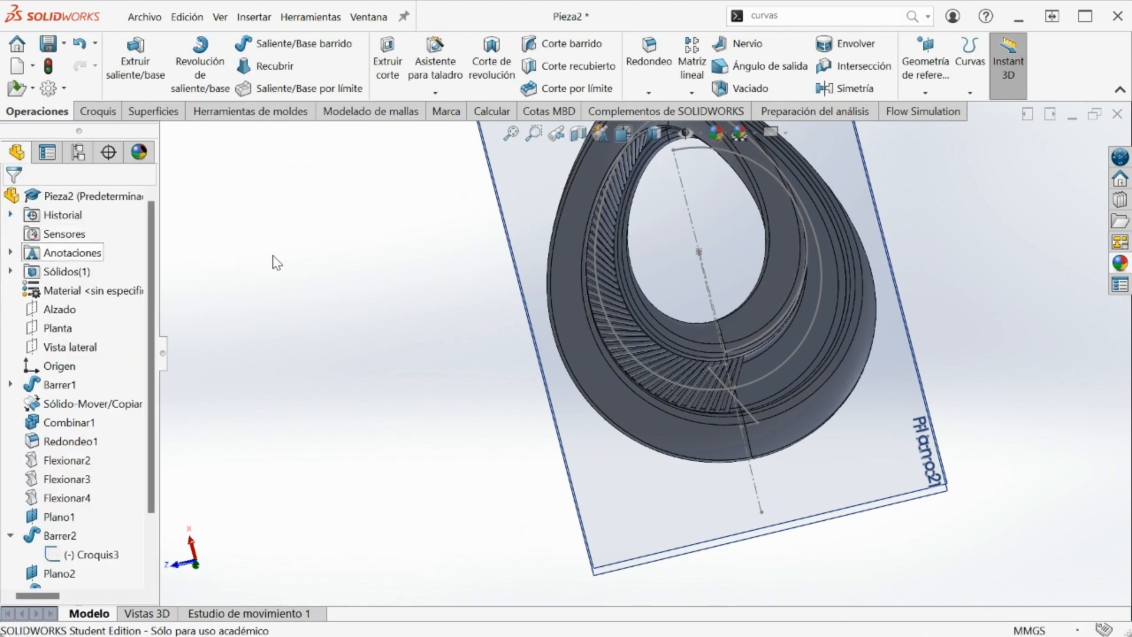
left_click(692, 92)
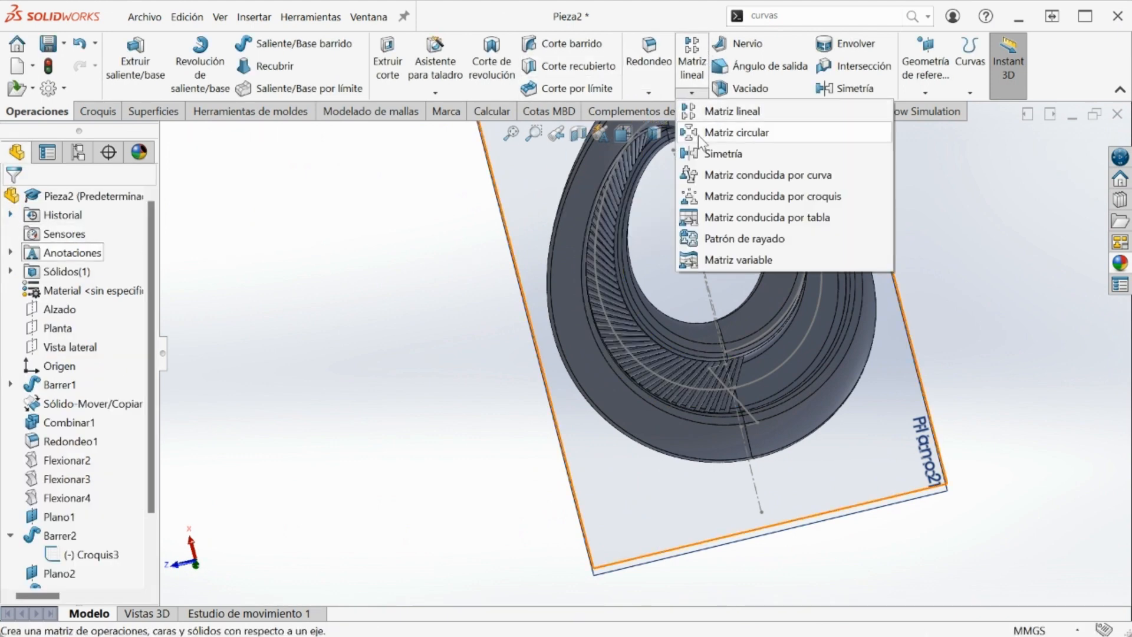
left_click(720, 173)
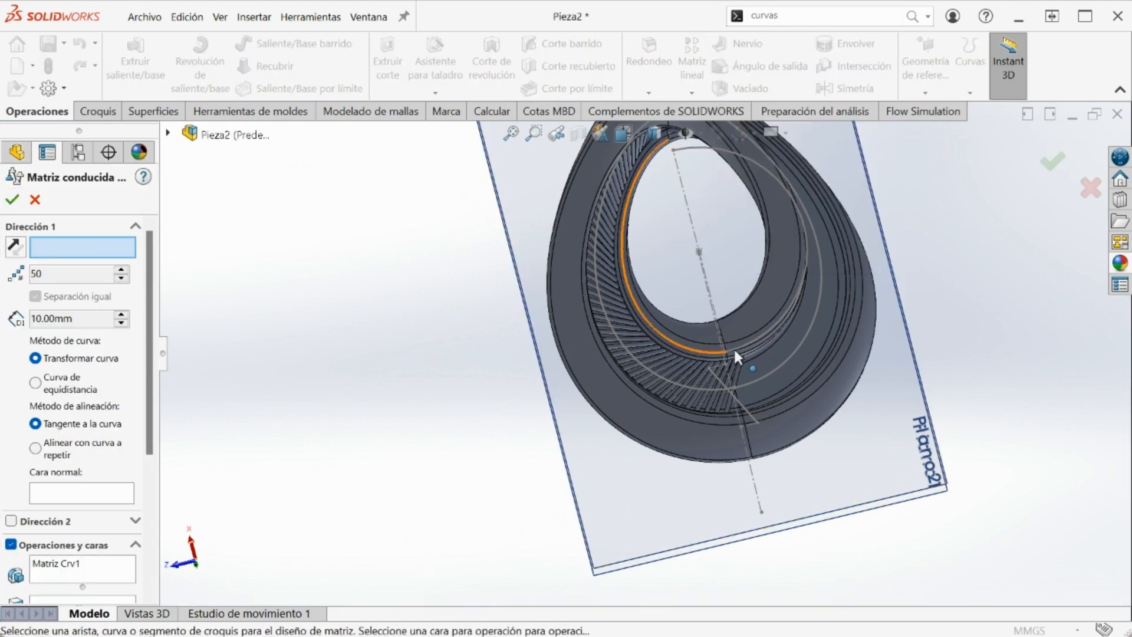
left_click(782, 366)
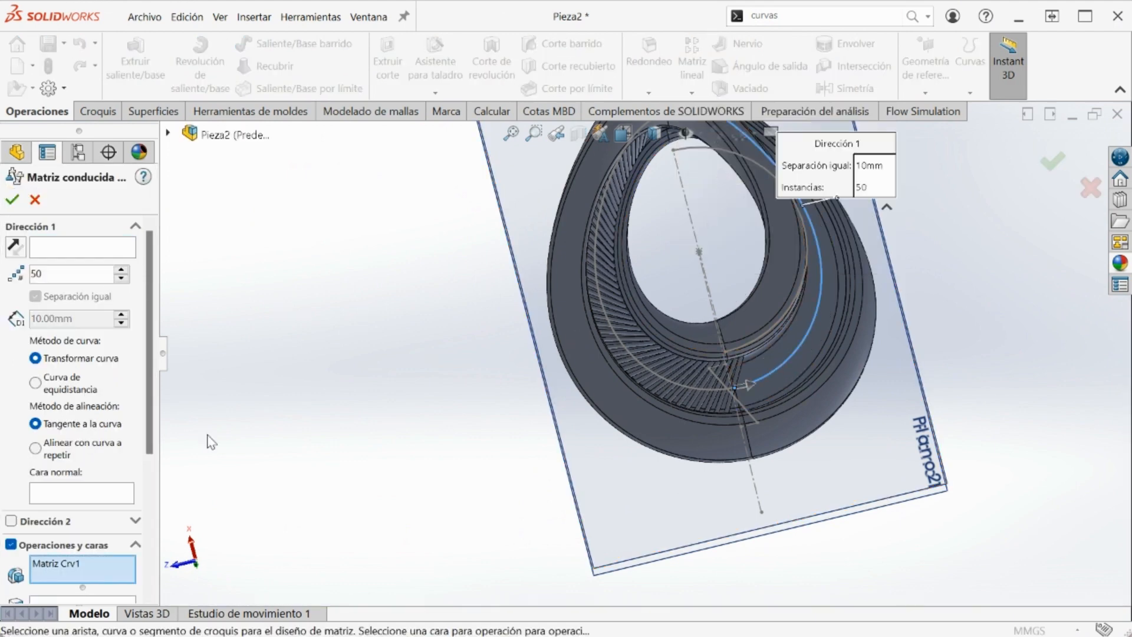
- Pattern Barrer3 instead of Matriz Crv1, assign the adjoining recessed band face as face normal, and accept the pattern
left_click(71, 565)
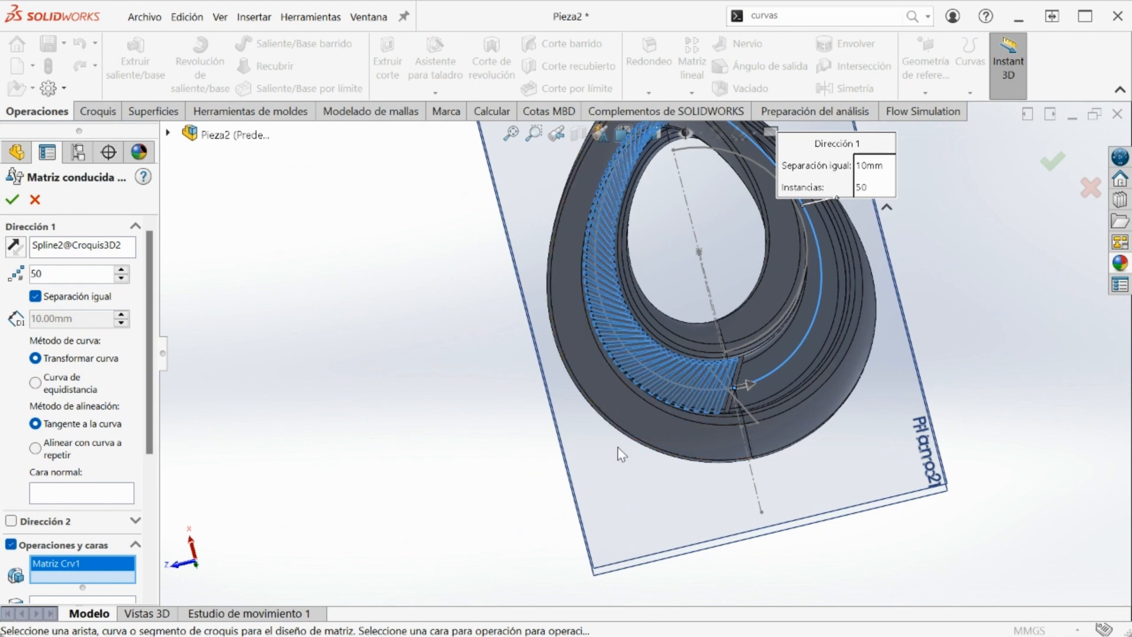
left_click(740, 368)
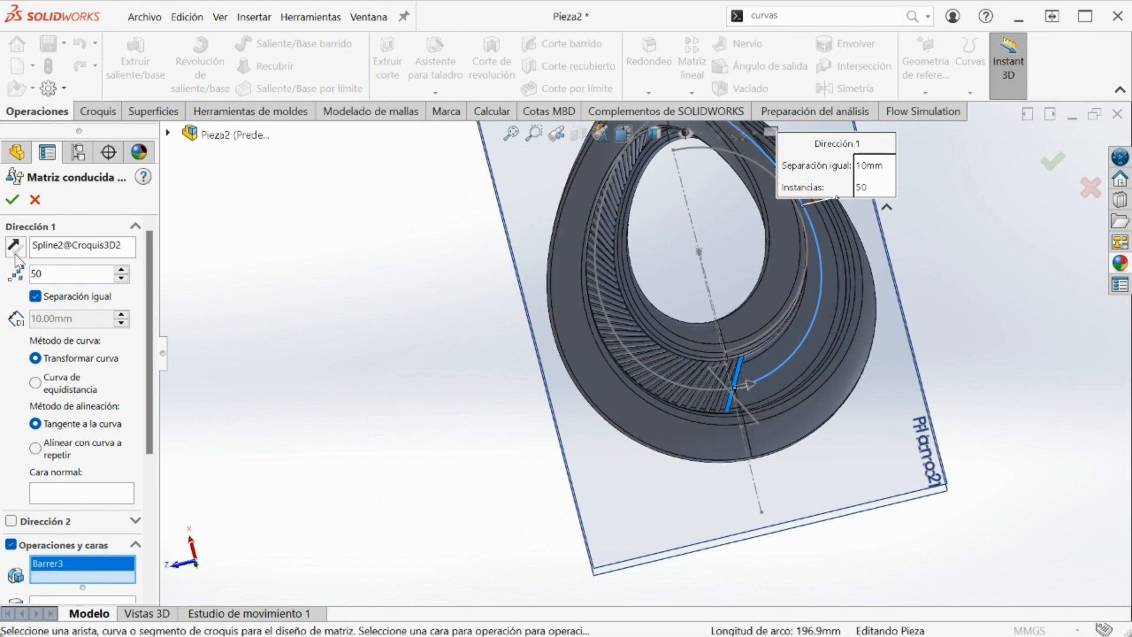
left_click(81, 492)
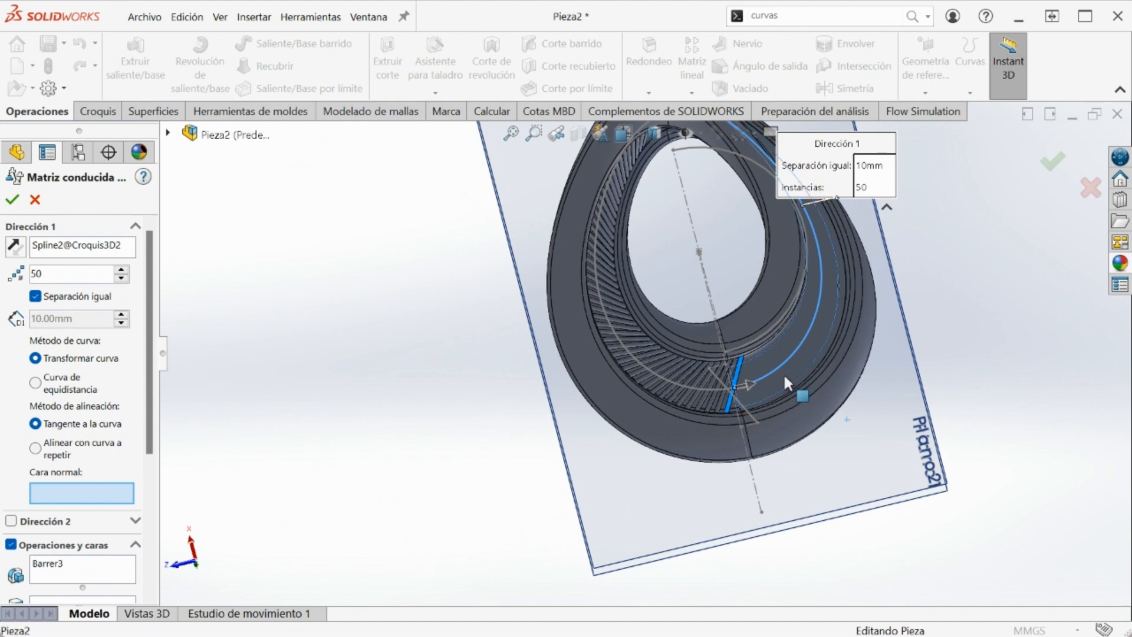
left_click(789, 376)
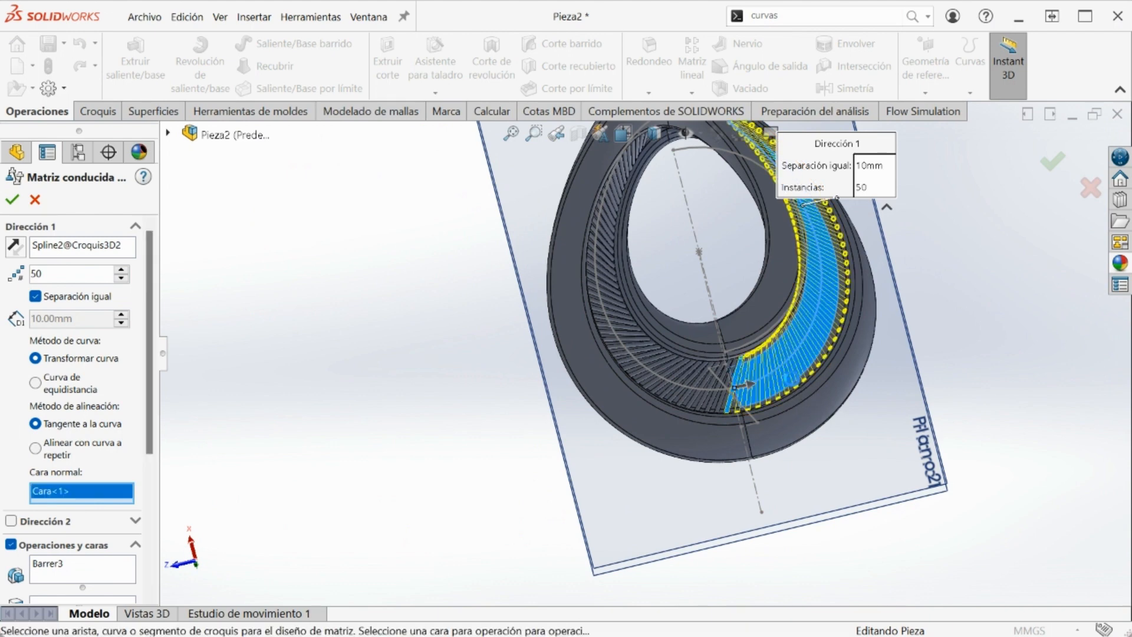
right_click(777, 364)
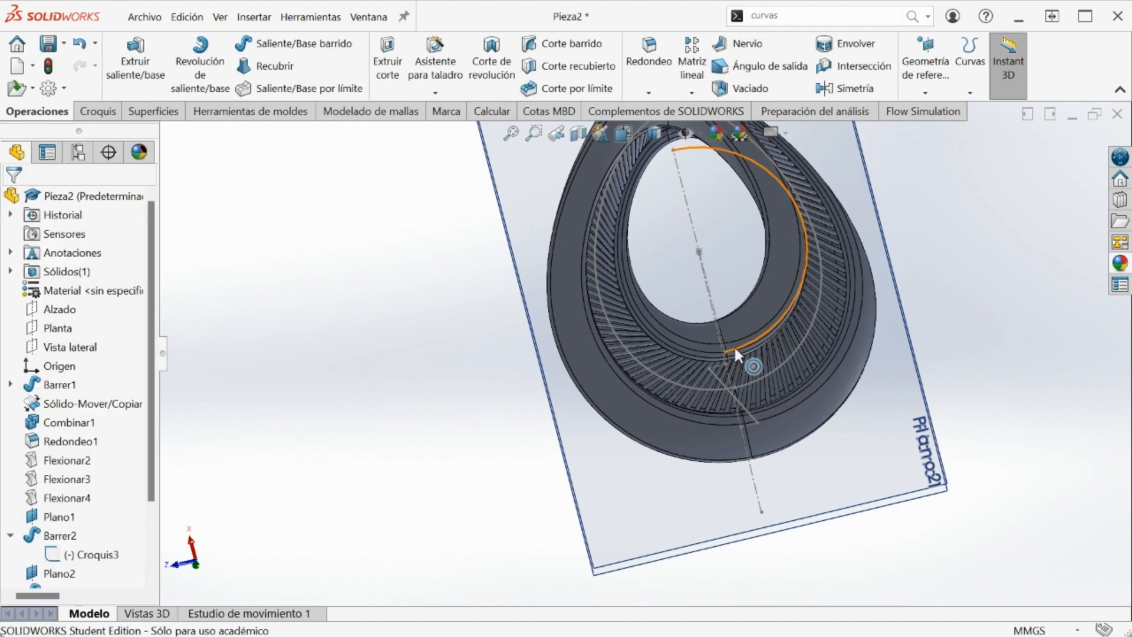
- Create a single lengthwise Face Curve on one half of the opposite side's recessed band, with the second mesh direction disabled
left_click(807, 15)
type("cur")
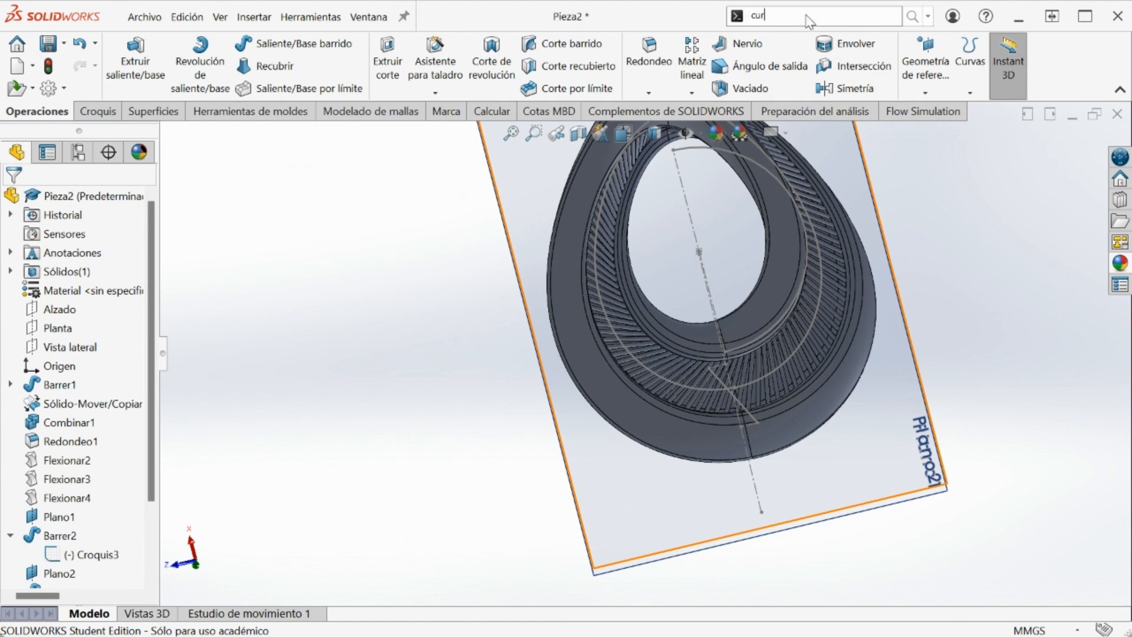
type("vas")
left_click(790, 53)
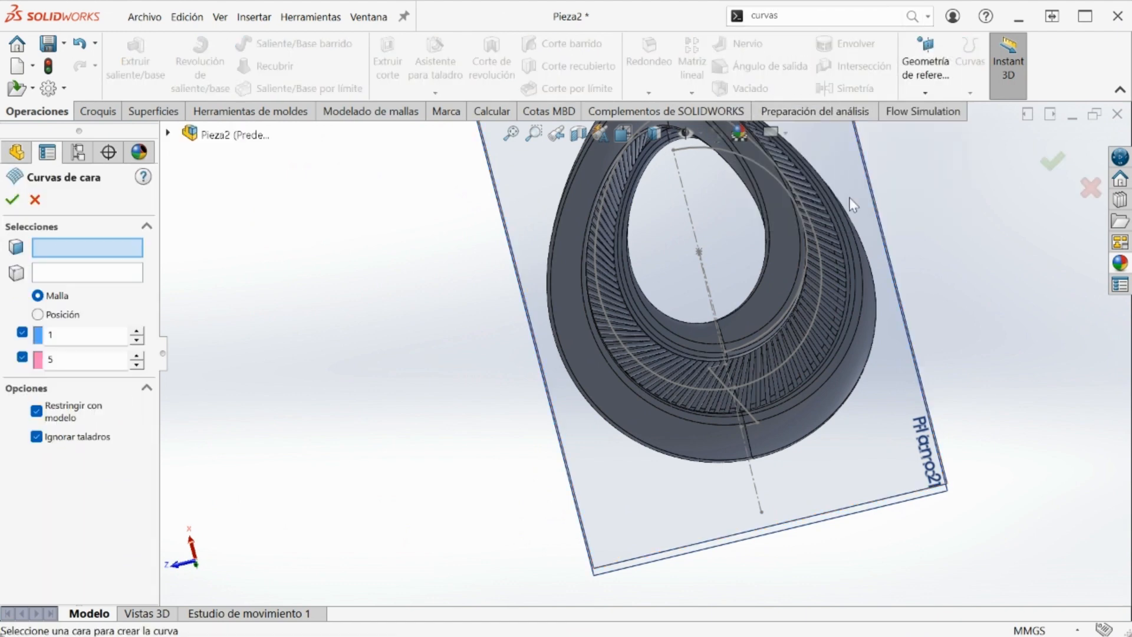
middle_click_drag(908, 225, 746, 285)
scroll(745, 286, "up", 3)
middle_click_drag(939, 252, 830, 292)
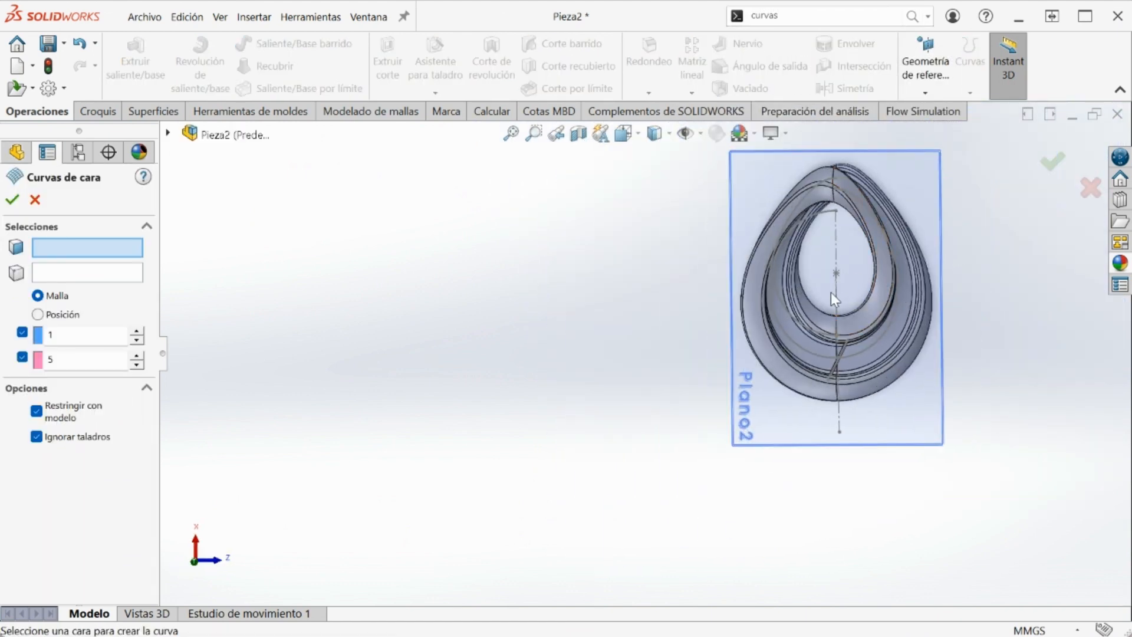
scroll(730, 377, "down", 2)
left_click(741, 388)
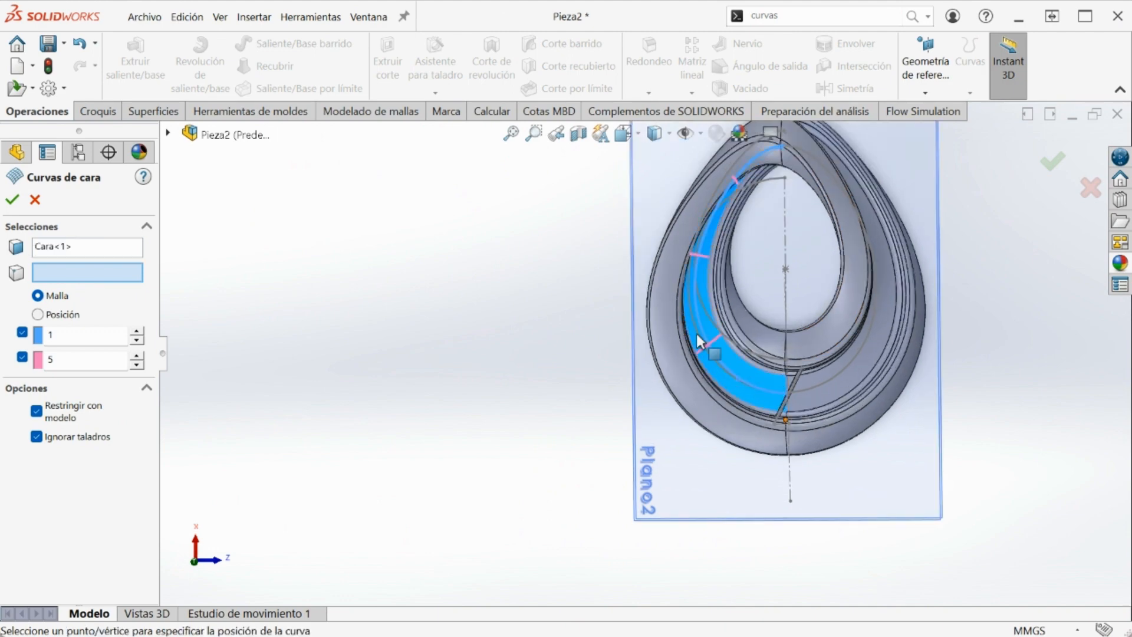
left_click(19, 354)
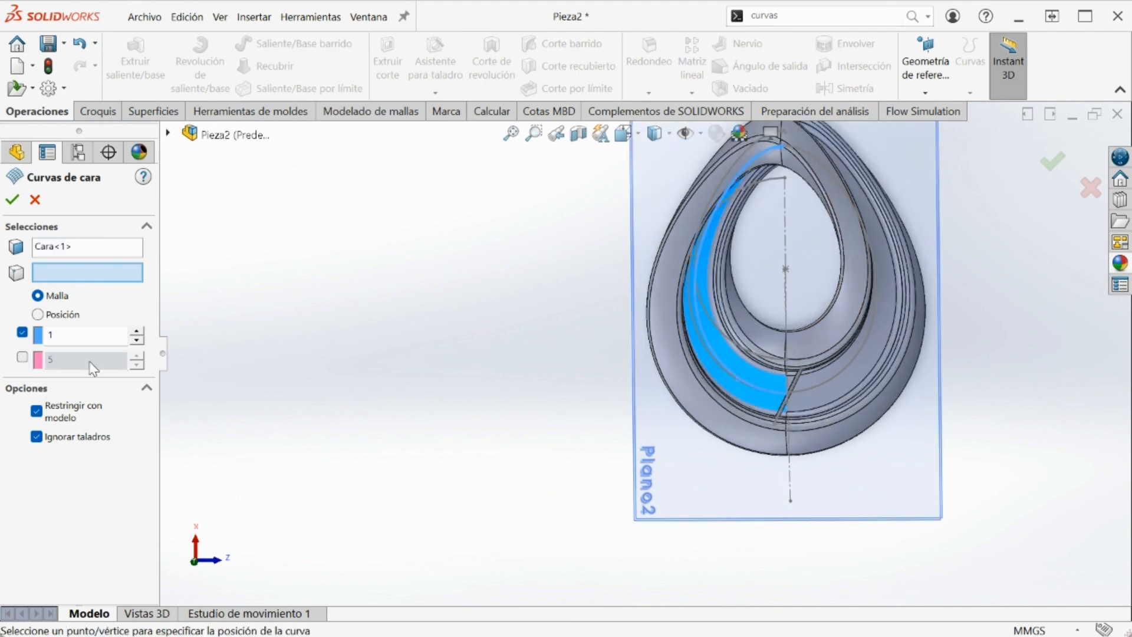
key("Return")
- Create a matching single lengthwise Face Curve on the other half of this side's recessed band, replacing the preselected face and disabling the second mesh direction
left_click(831, 17)
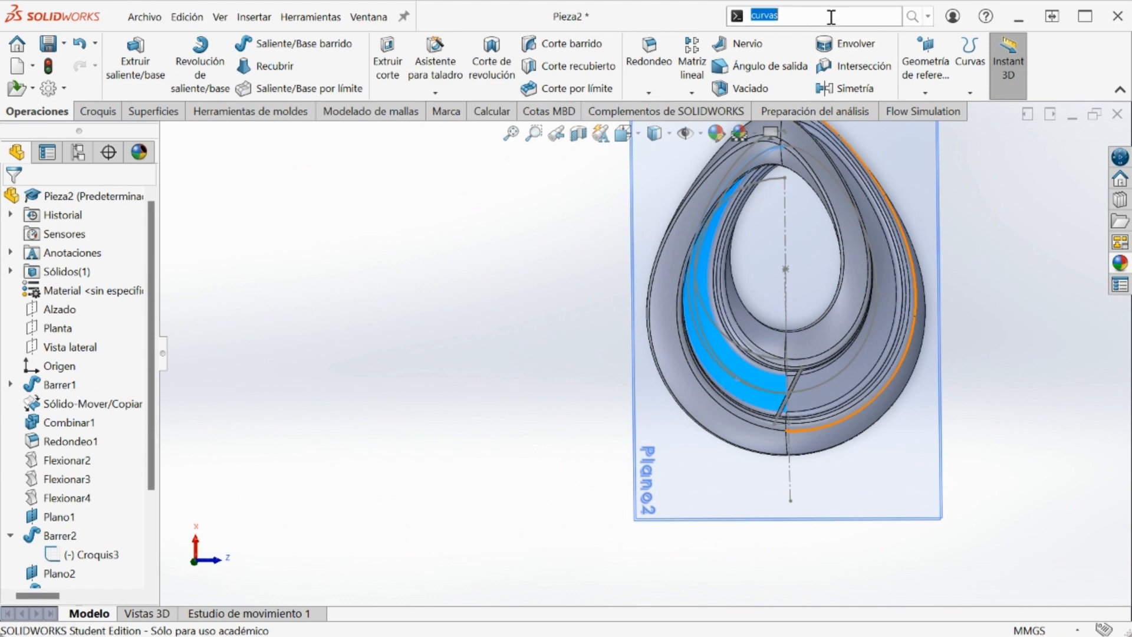
type("curvas")
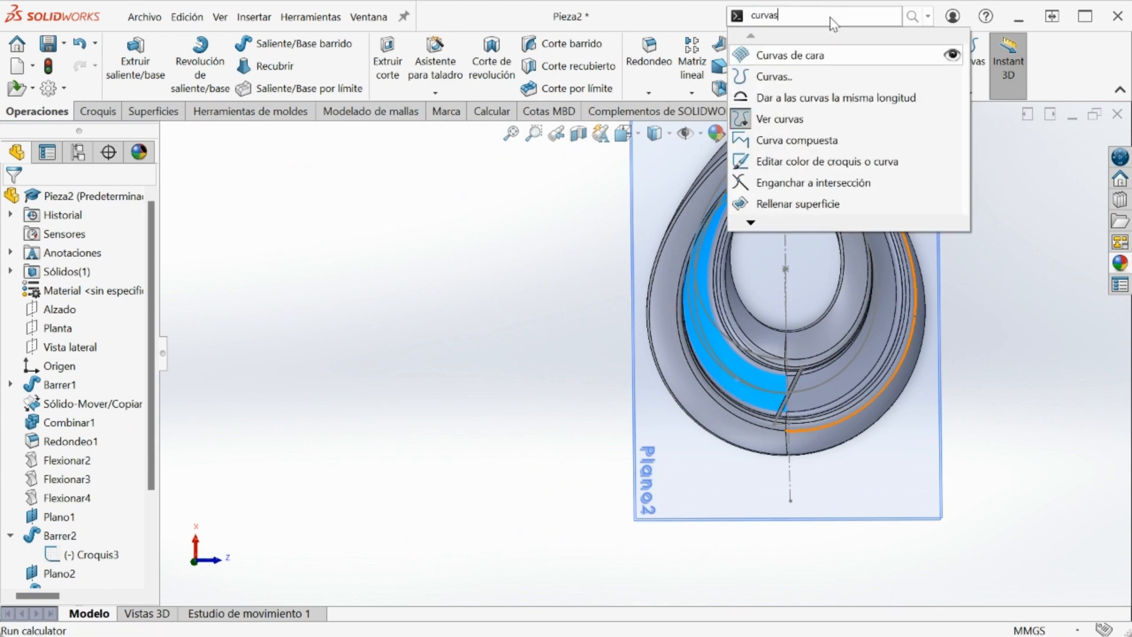
left_click(803, 57)
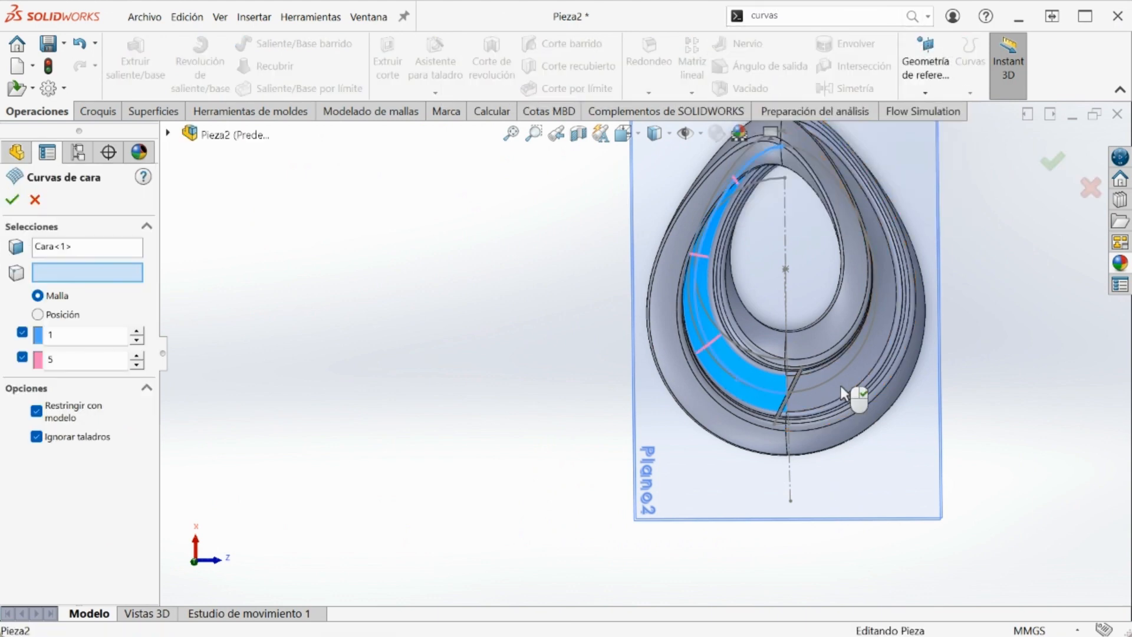
left_click(100, 247)
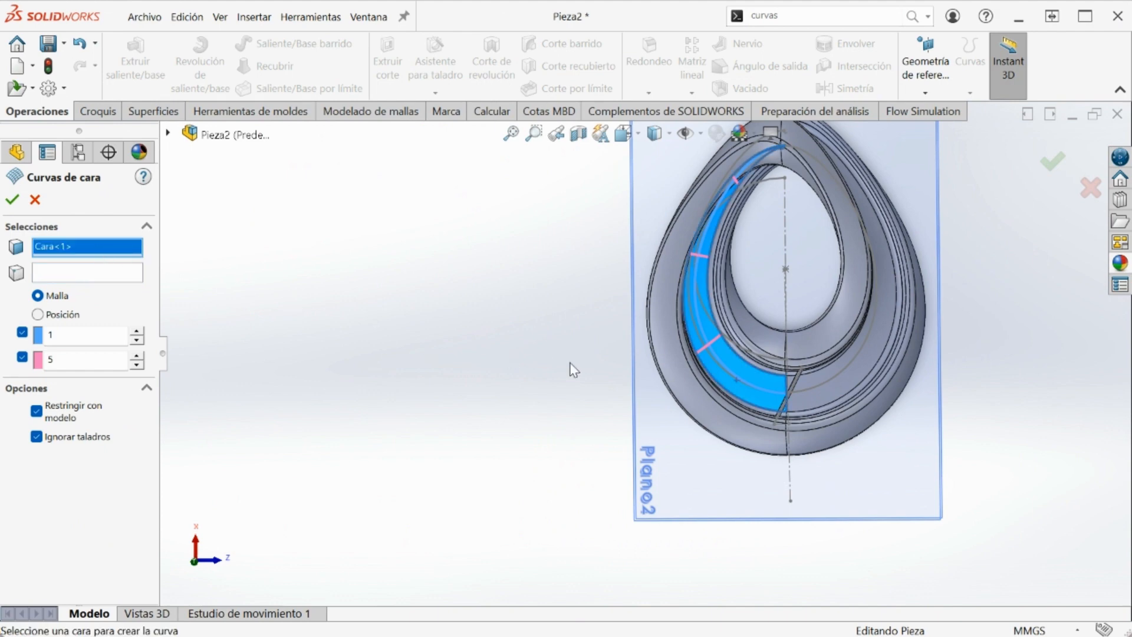
left_click(814, 391)
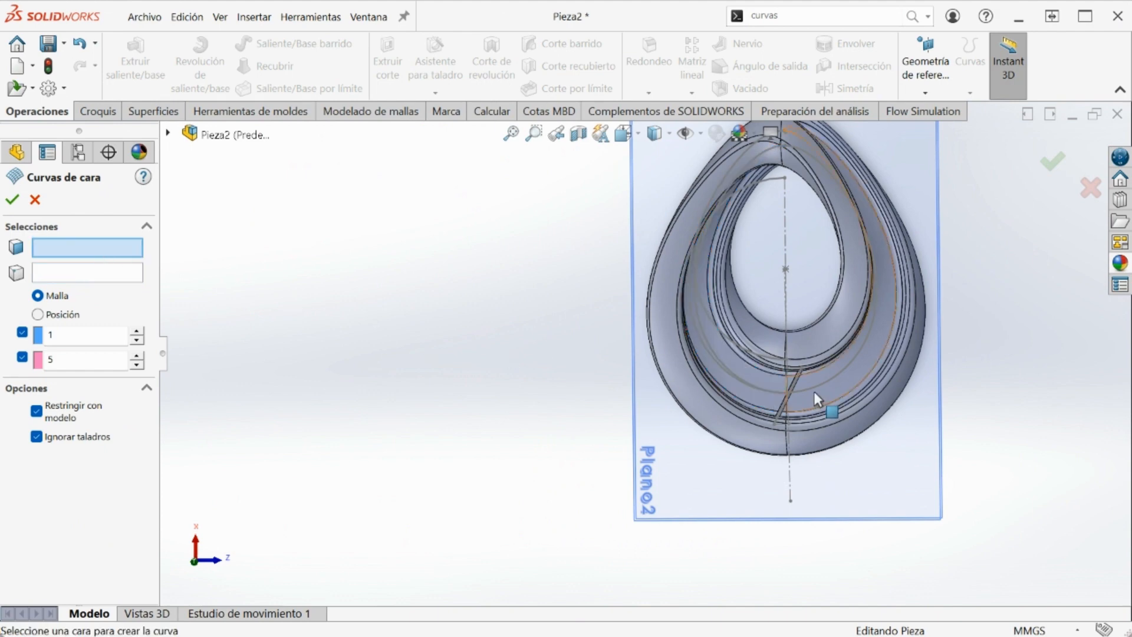
left_click(23, 358)
left_click(18, 199)
middle_click_drag(761, 353, 789, 373)
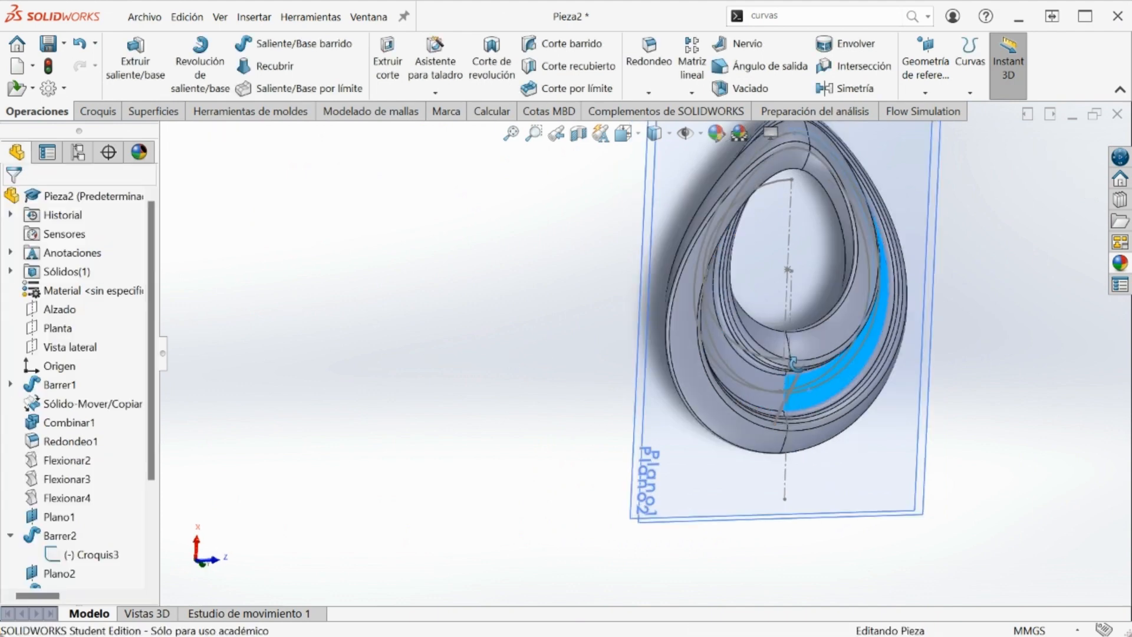
- Hide the first side's face curve sketches, Croquis3D2 and Croquis3D1
left_click_drag(152, 407, 150, 522)
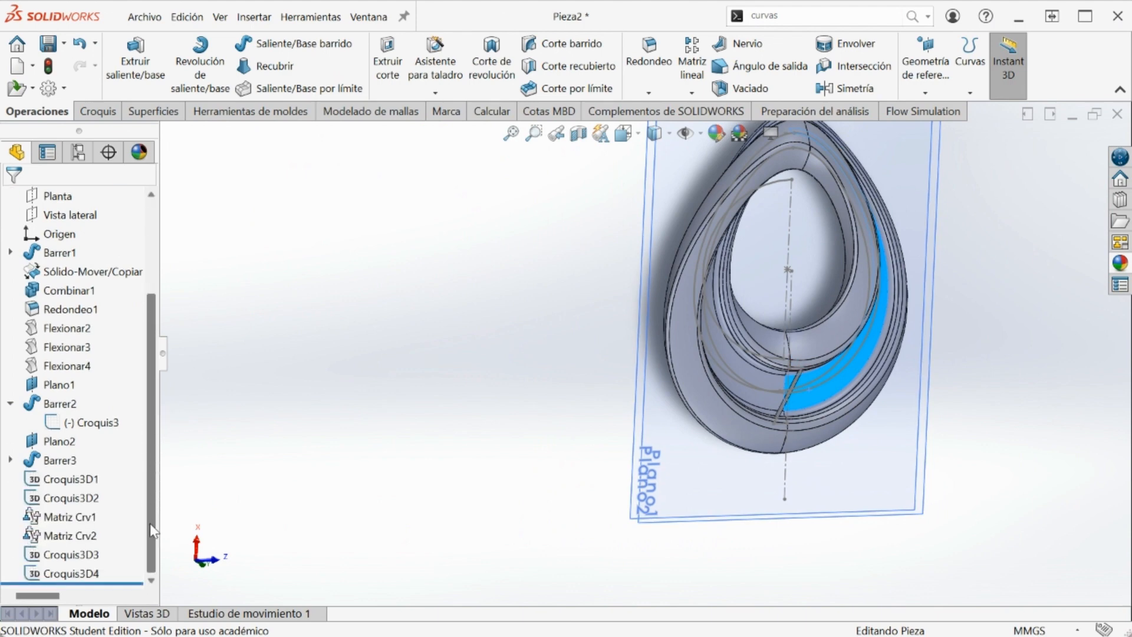
right_click(58, 502)
left_click(78, 248)
right_click(44, 478)
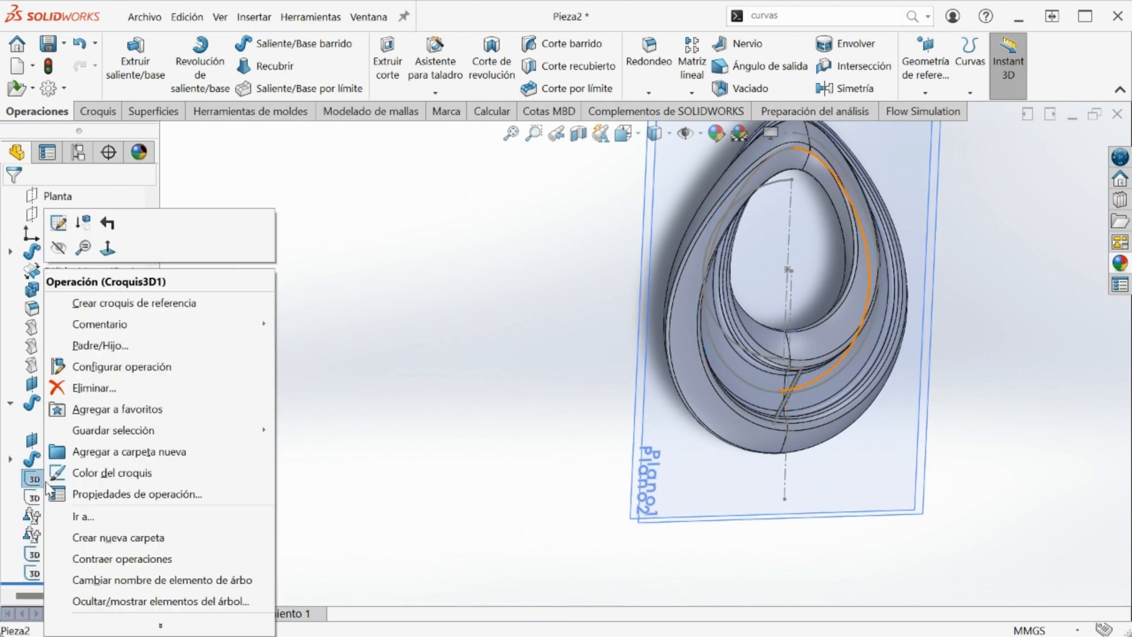
left_click(63, 248)
- Start a curve-driven pattern along the face curve Spline2@Croquis3D3 with 50 equally spaced instances
middle_click_drag(816, 368, 797, 324)
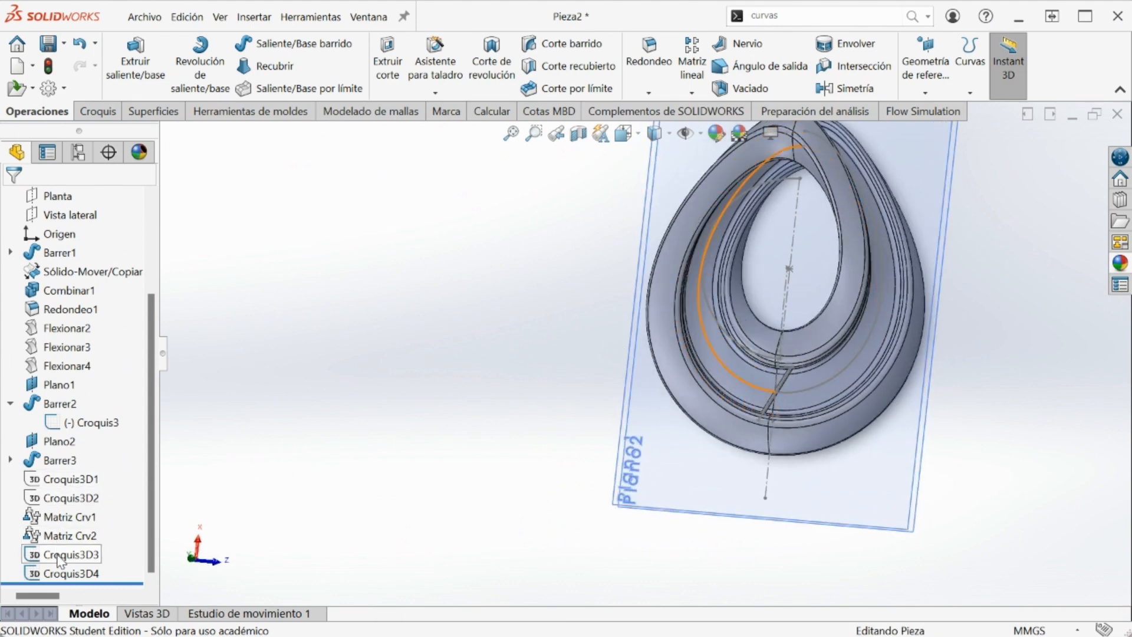
scroll(713, 372, "down", 3)
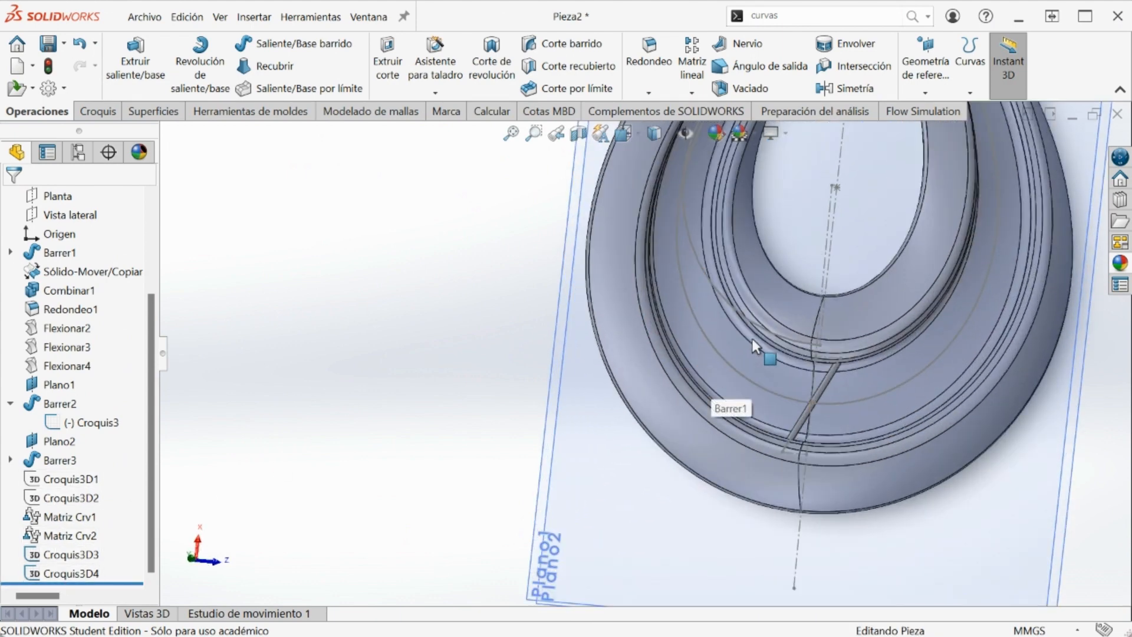
scroll(752, 338, "up", 2)
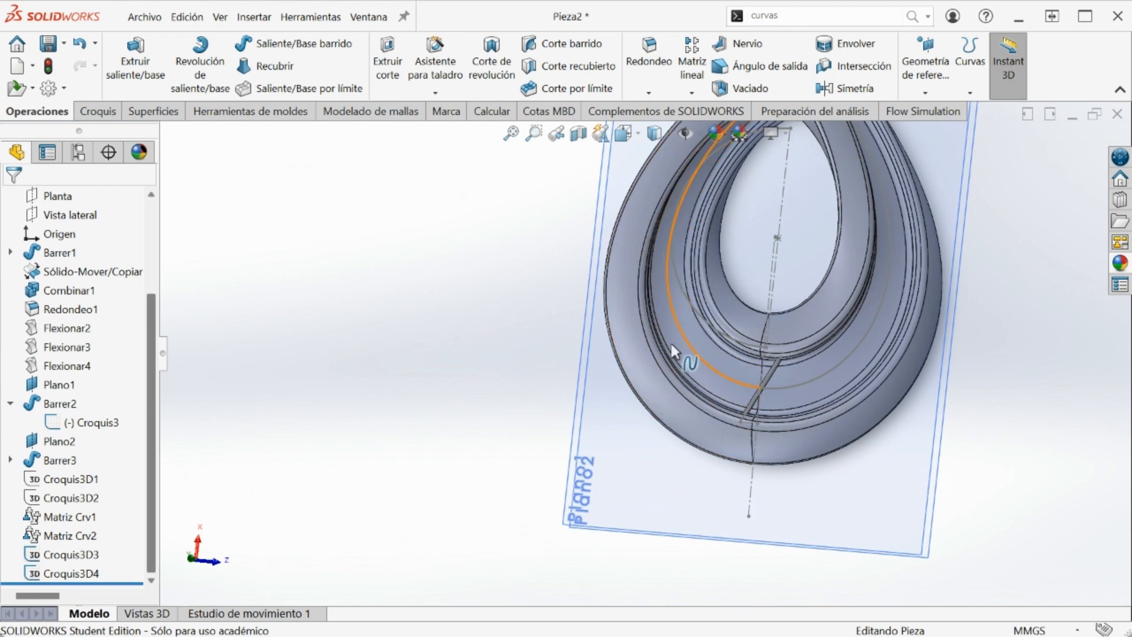
middle_click_drag(564, 304, 585, 327)
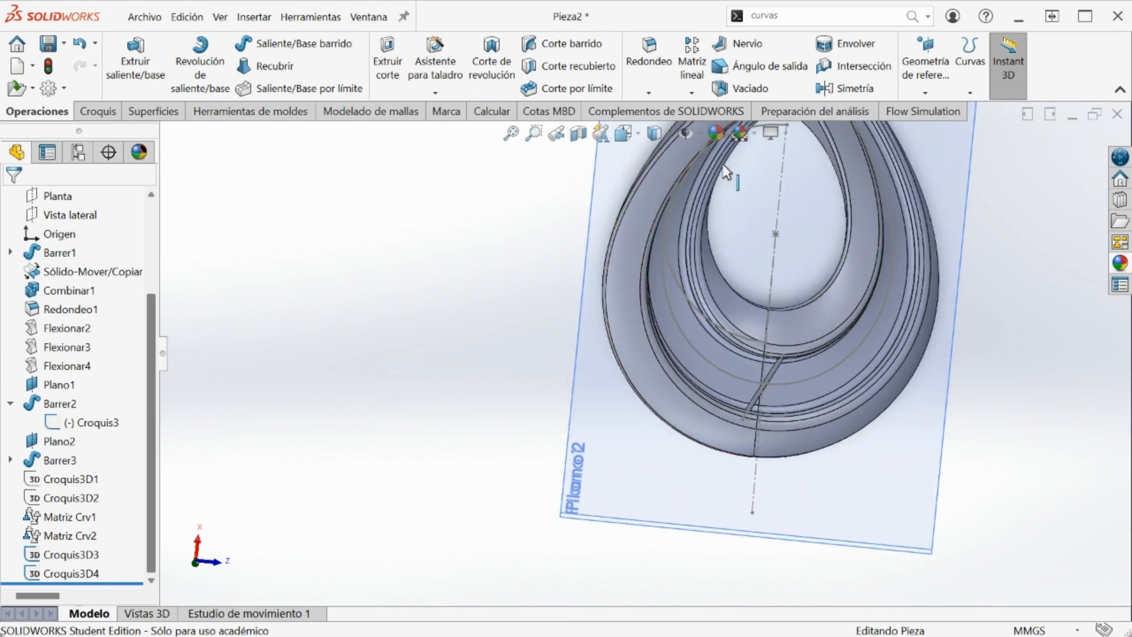
left_click(700, 95)
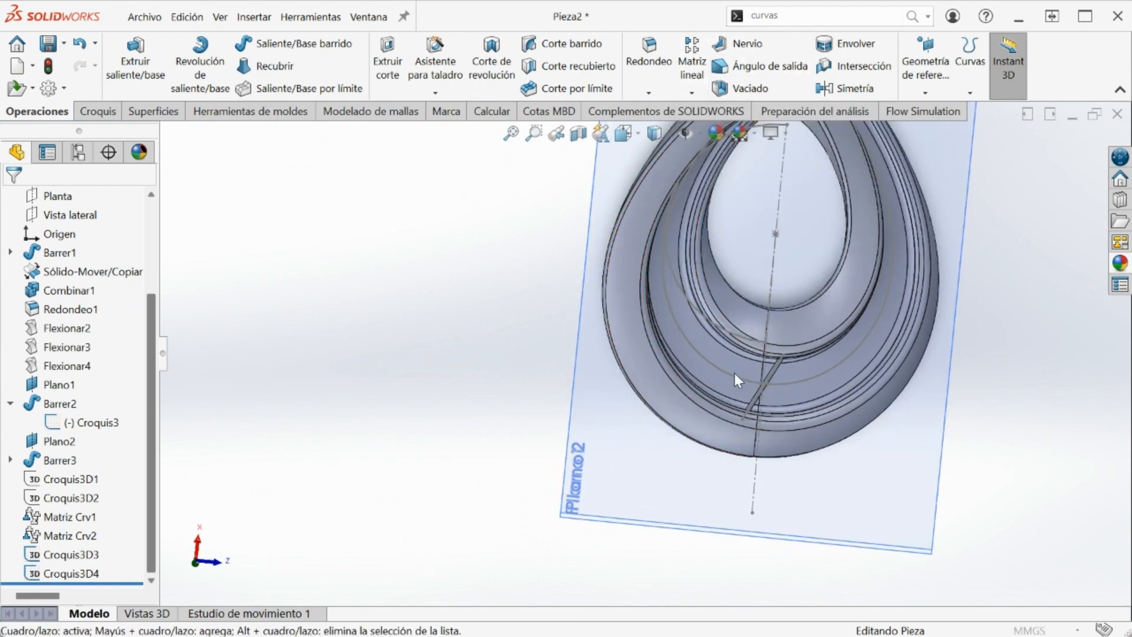
left_click(713, 366)
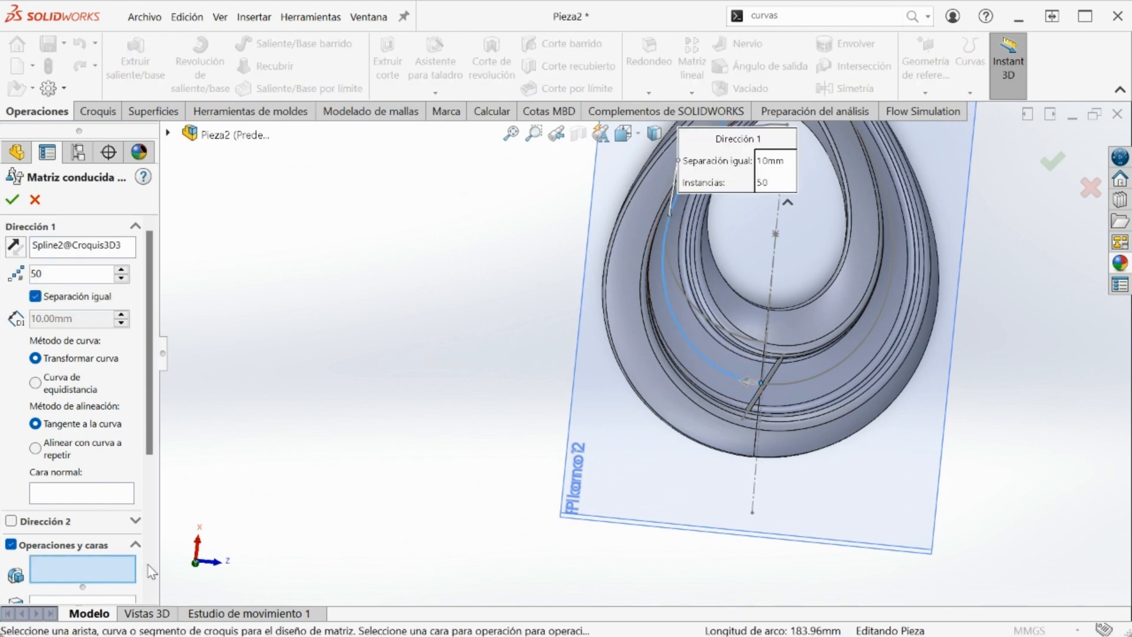
- Assign the recessed band face under the curve as face normal, choose the thin bar Barrer2 as the feature, and accept the pattern
left_click(88, 503)
left_click(701, 377)
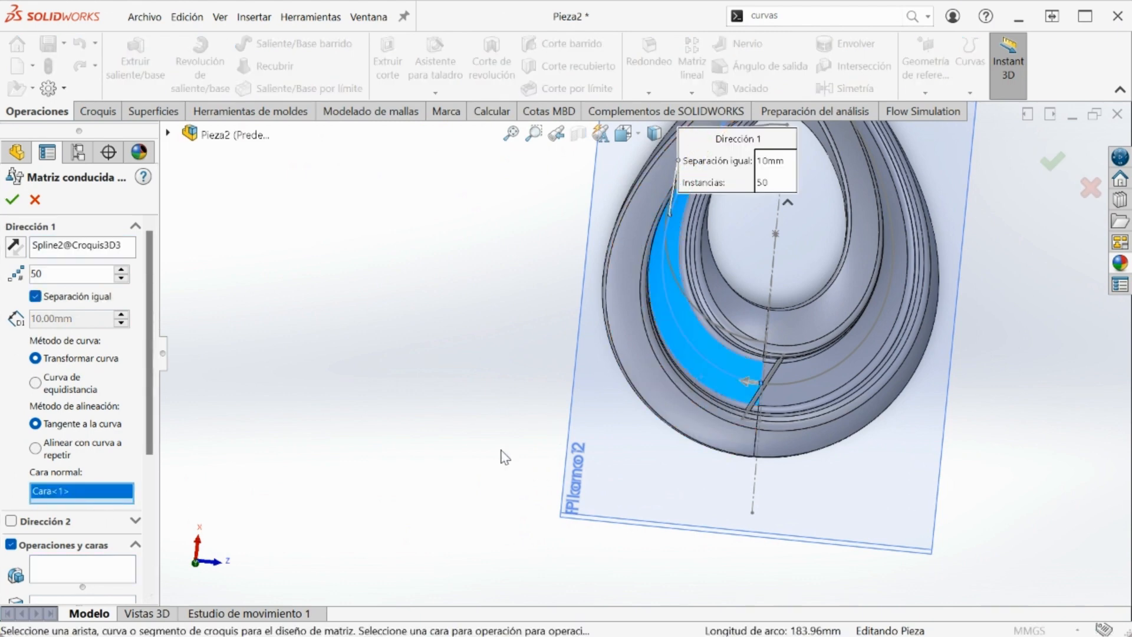
left_click(70, 569)
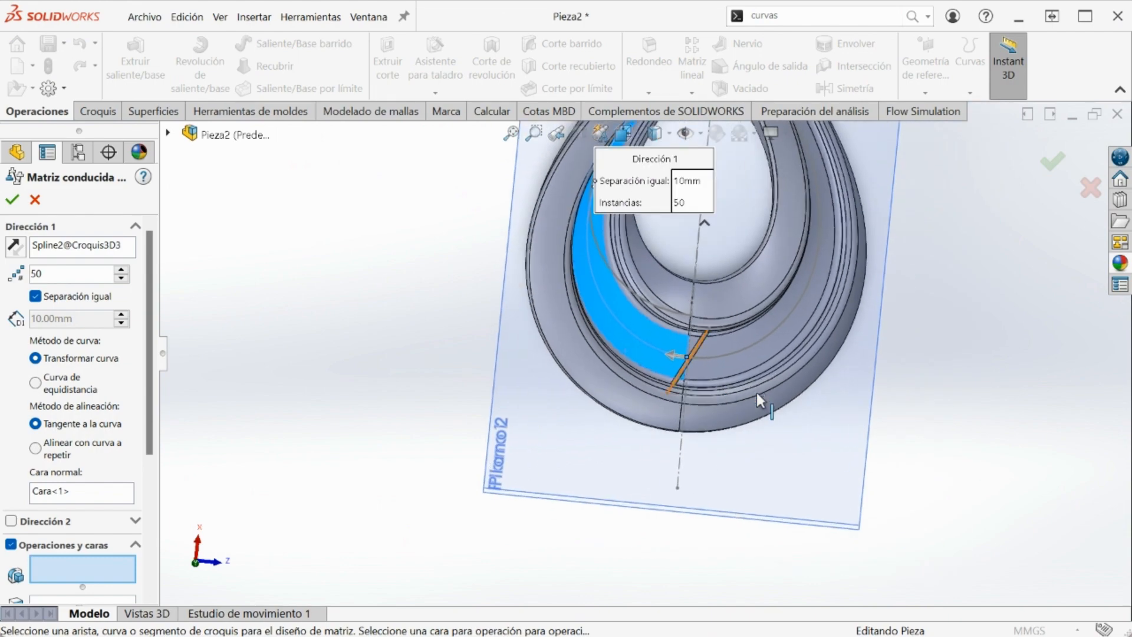
scroll(757, 395, "down", 5)
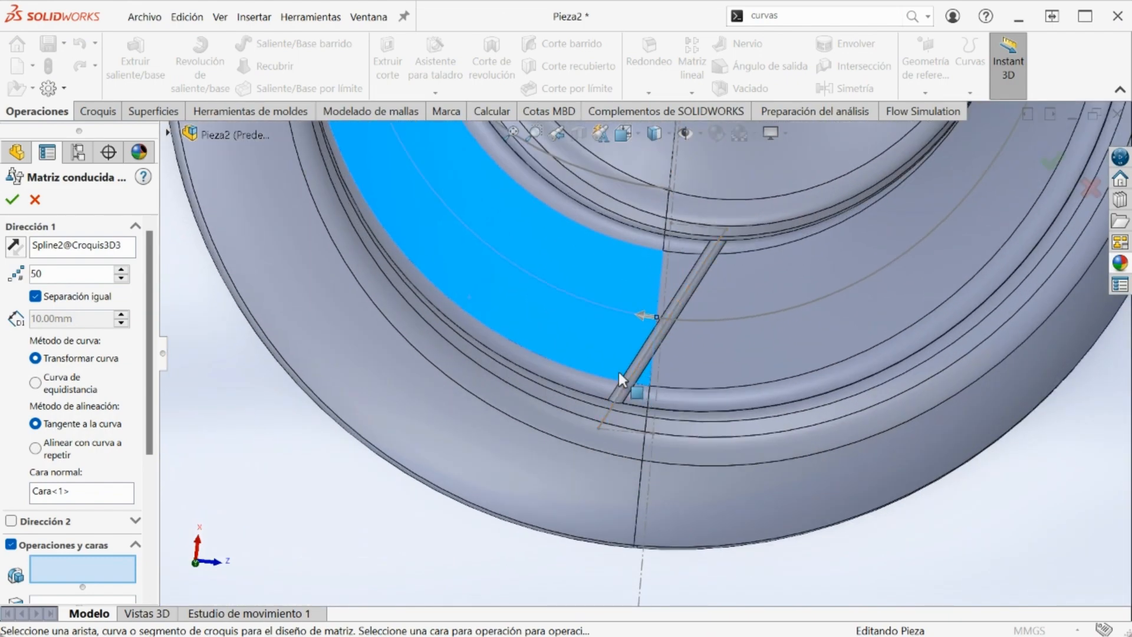
left_click(630, 376)
scroll(627, 373, "up", 5)
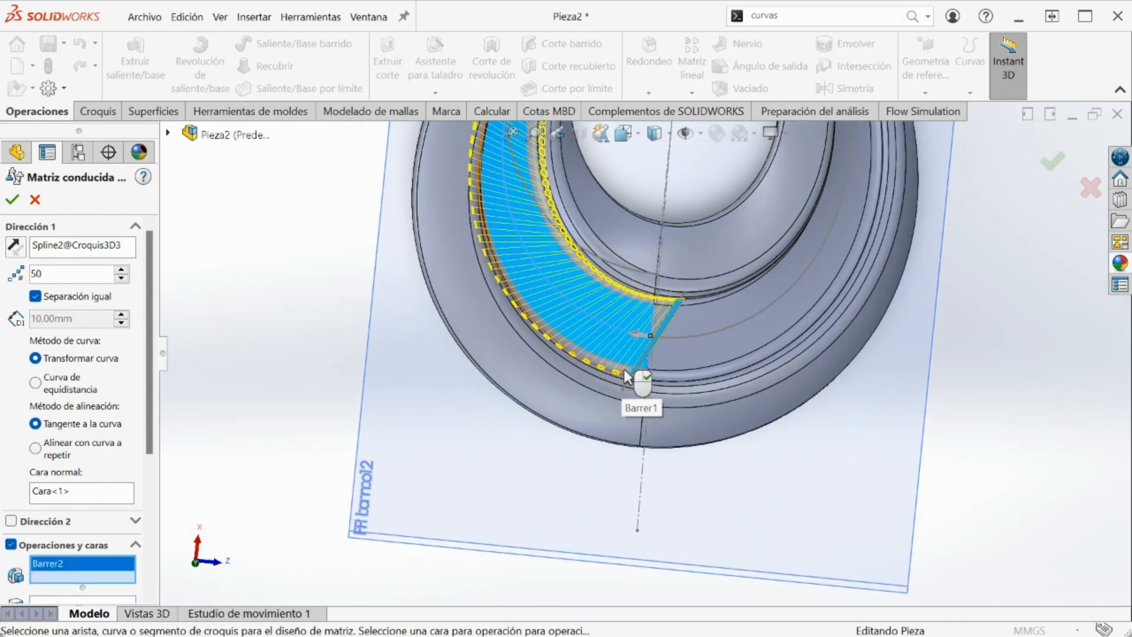
key("Return")
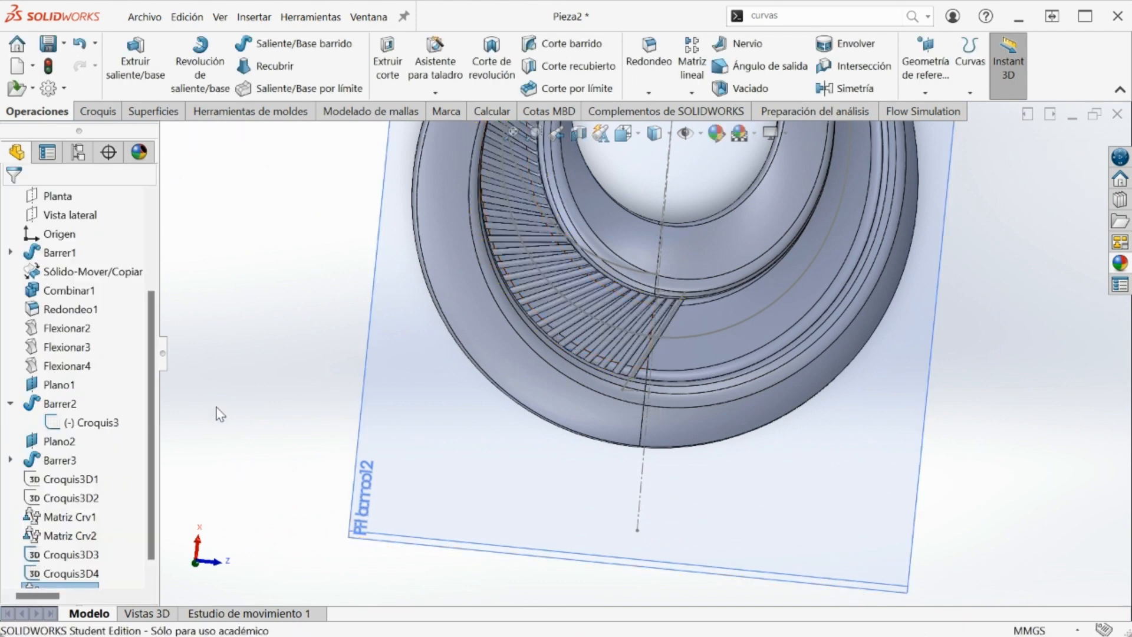
- Start a curve-driven pattern along the other face curve, Spline2@Croquis3D4, with 50 equally spaced instances
left_click_drag(152, 489, 151, 508)
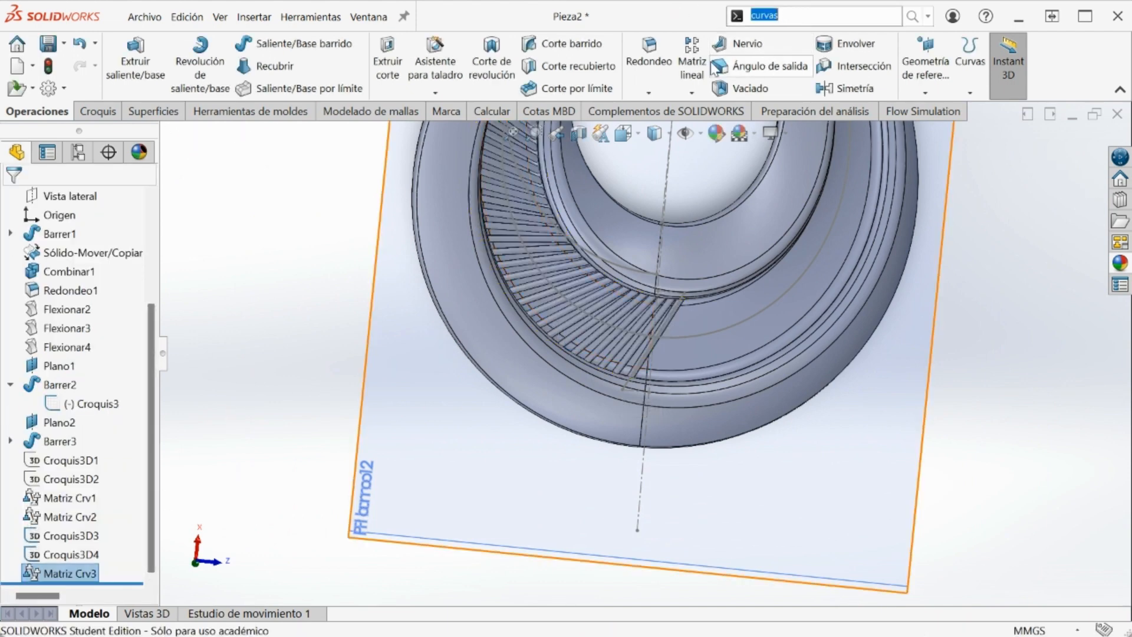
left_click(691, 93)
left_click(730, 177)
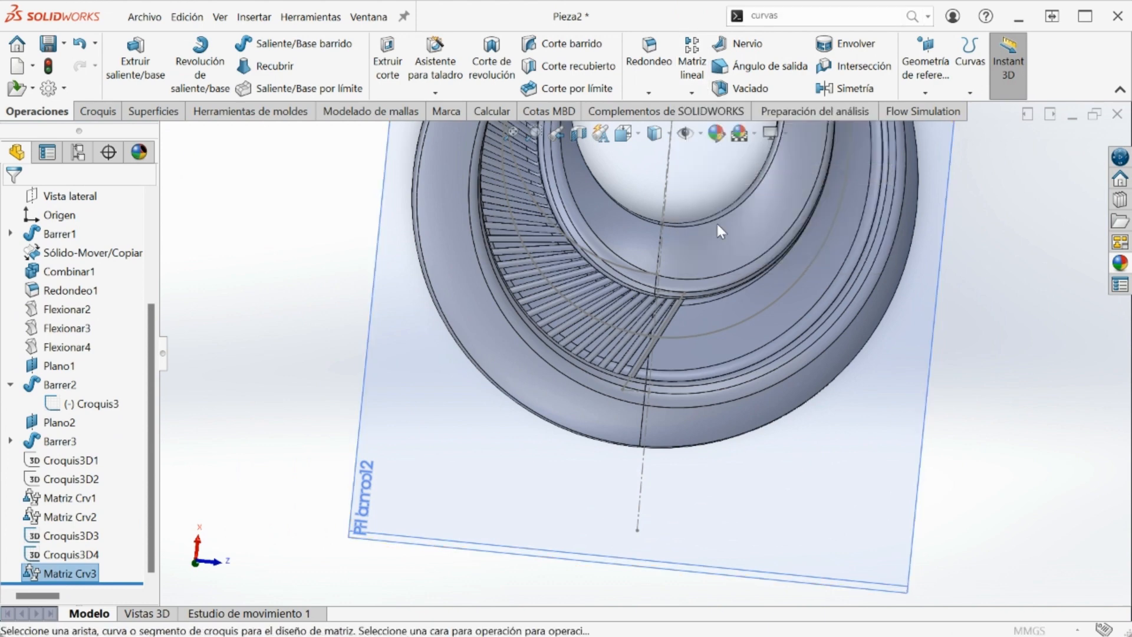
left_click(715, 329)
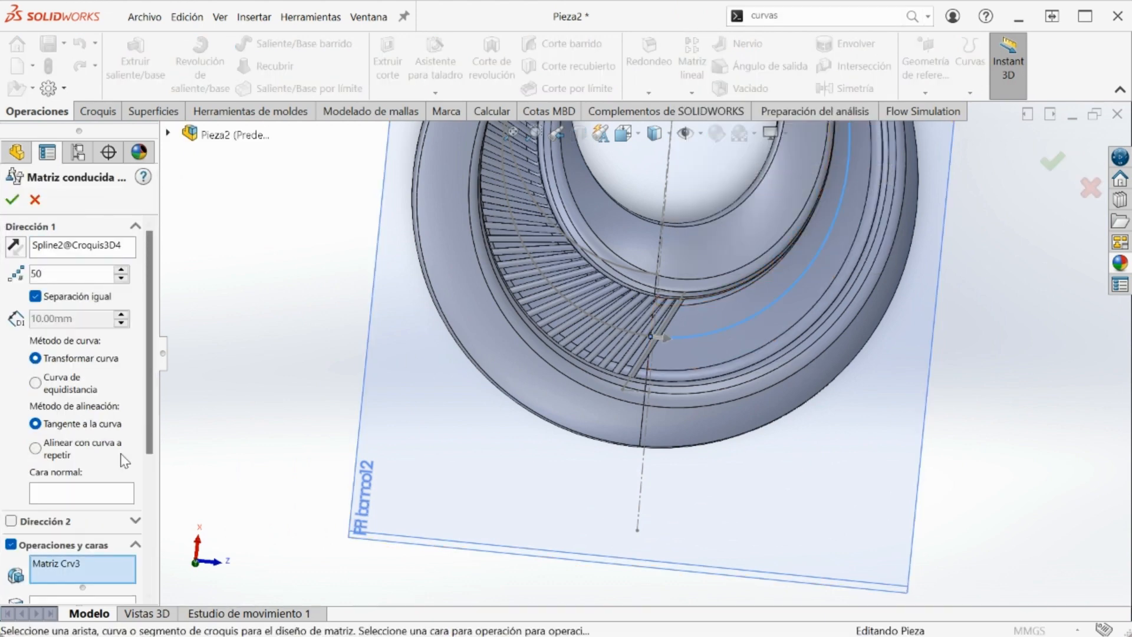
- Assign the recessed band face under this curve as face normal, replace Matriz Crv3 with Barrer2 as the patterned feature, and accept
left_click(104, 497)
left_click(440, 435)
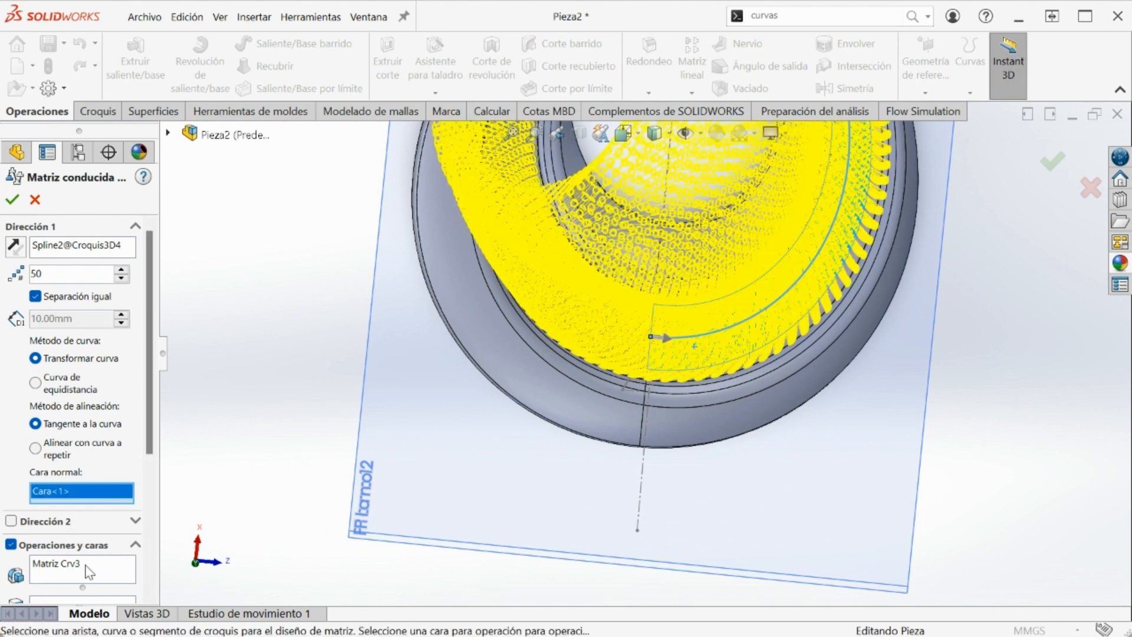
key("Delete")
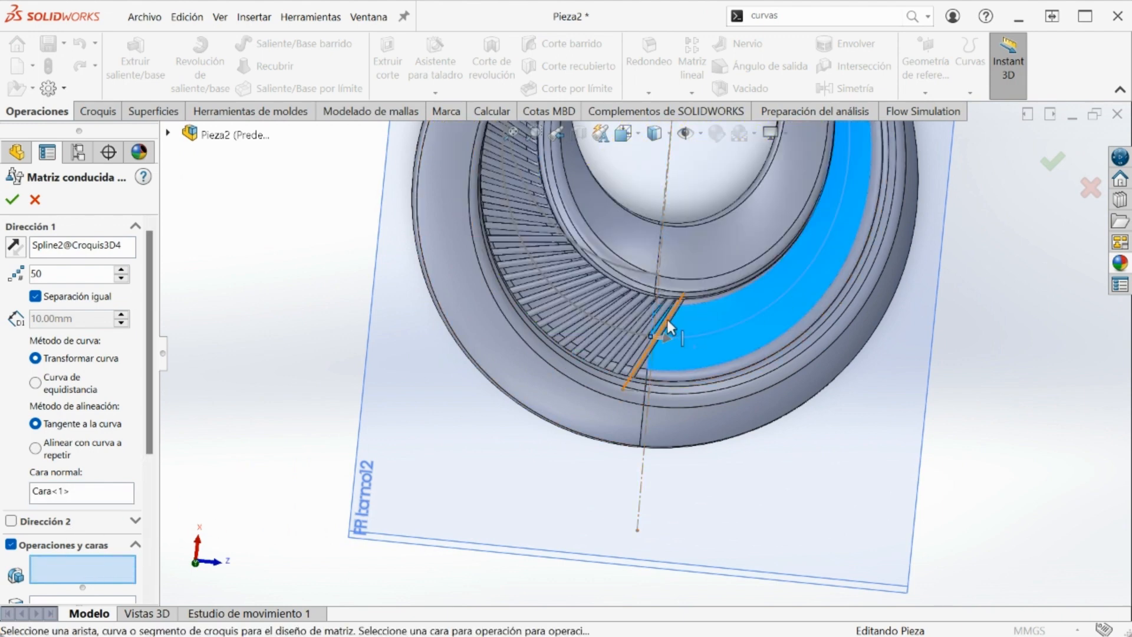
scroll(670, 323, "down", 3)
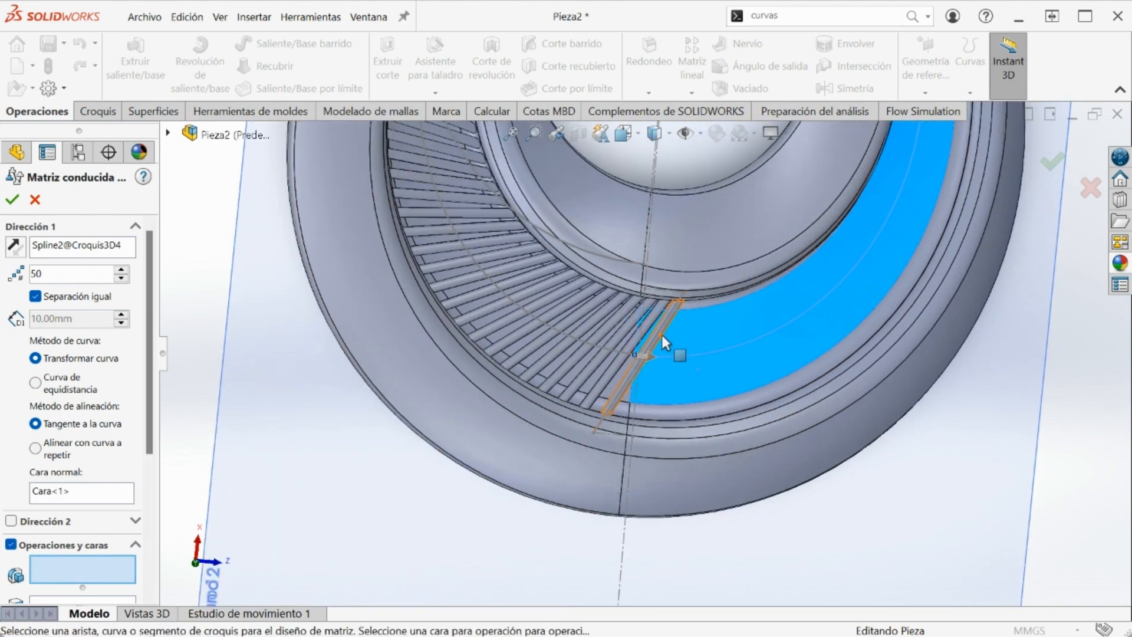
left_click(662, 337)
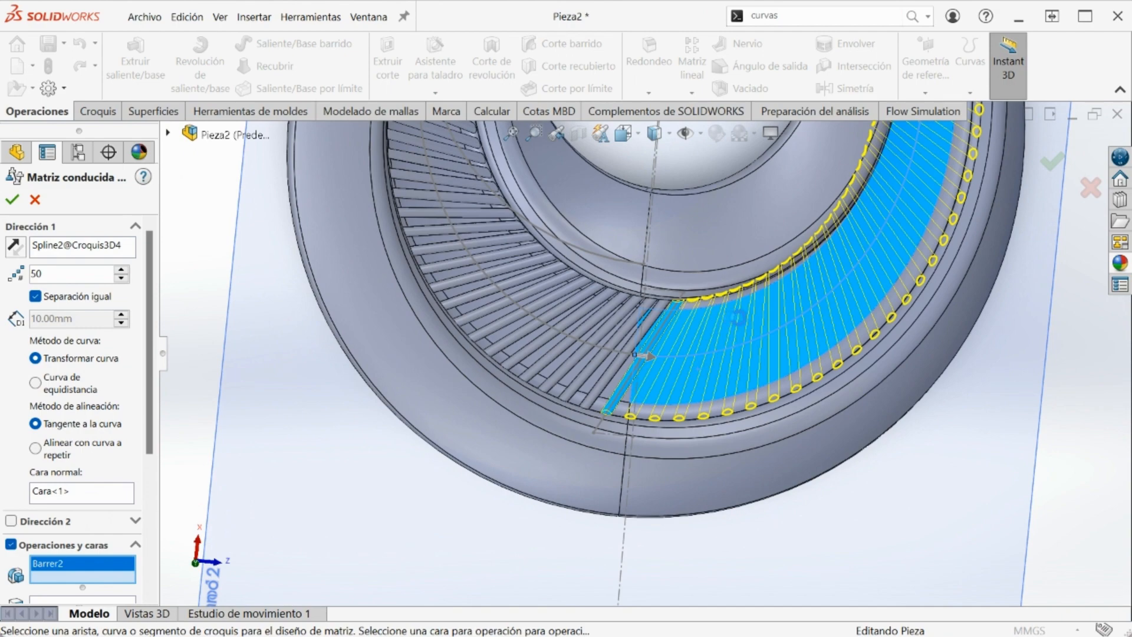
left_click(15, 197)
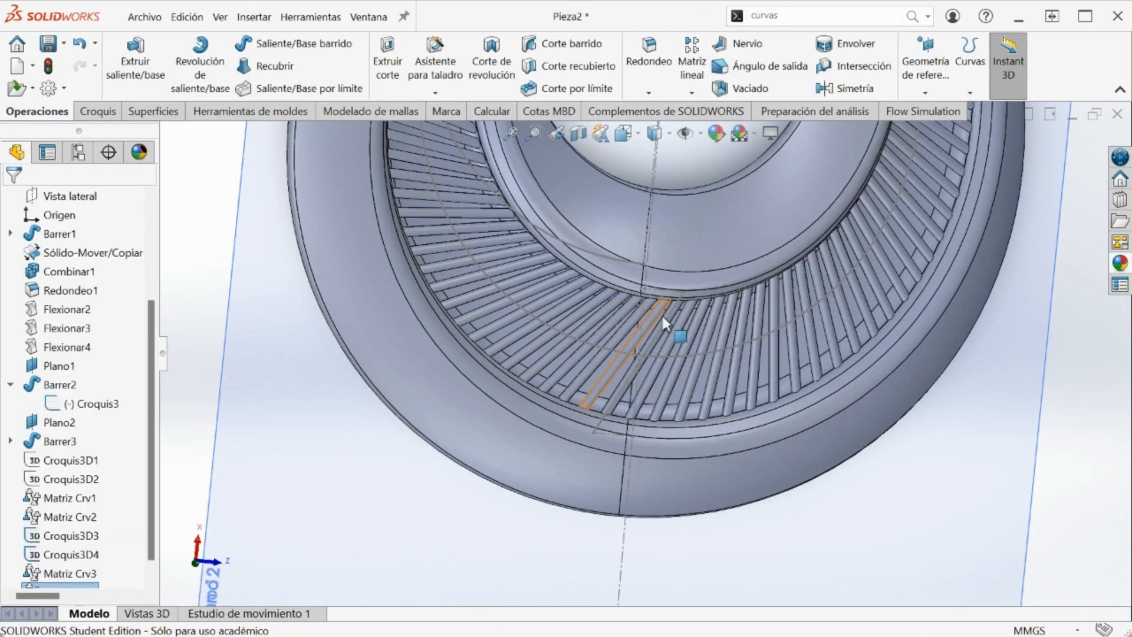
- Hide all reference planes, sketches and curves in the model view
scroll(669, 307, "up", 5)
scroll(670, 301, "up", 3)
left_click(686, 134)
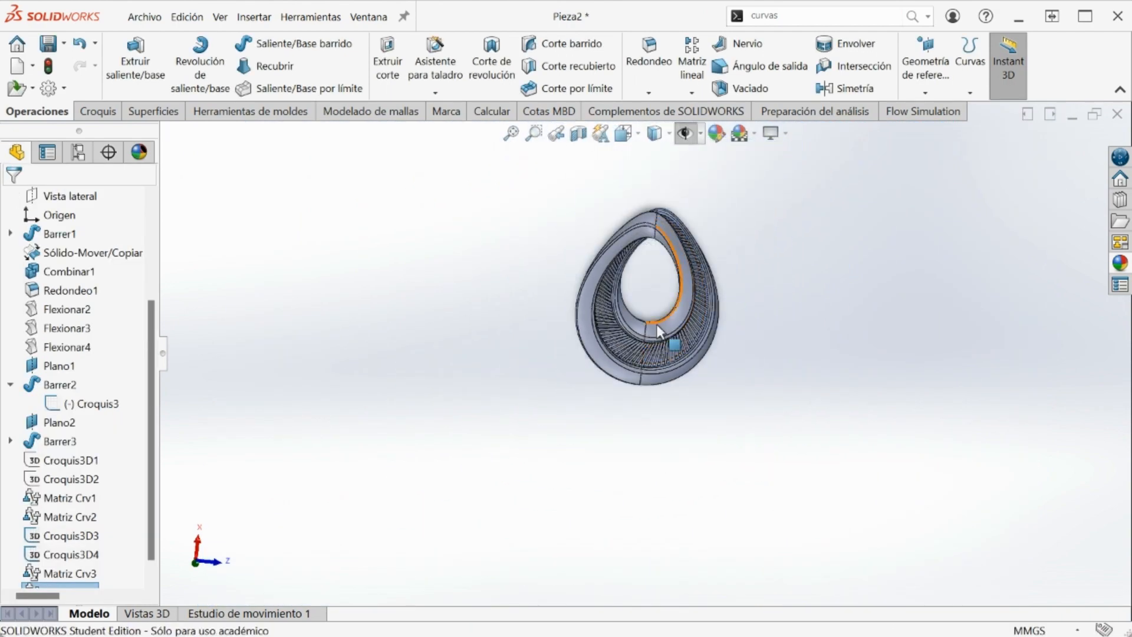
- Examine the bar patterns around the ring's recessed band from different distances and angles
scroll(656, 324, "down", 2)
scroll(627, 260, "up", 4)
scroll(632, 237, "down", 5)
scroll(681, 325, "down", 2)
scroll(626, 416, "up", 2)
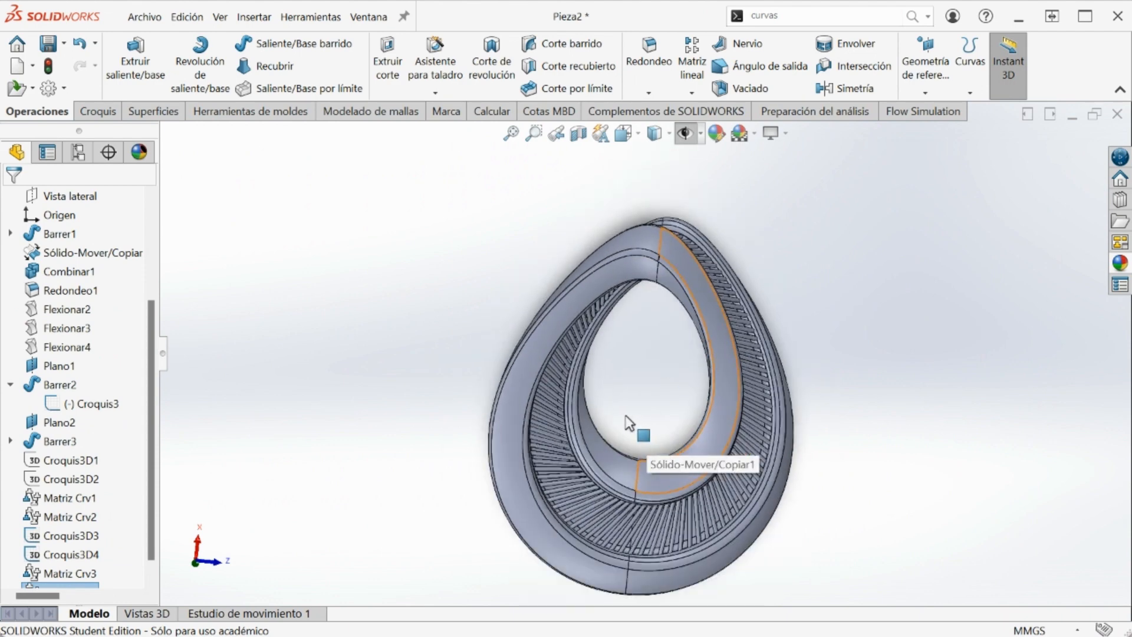
mouse_move(627, 415)
middle_mouse_down()
mouse_move(872, 412)
mouse_move(859, 423)
mouse_move(726, 390)
mouse_move(645, 353)
mouse_move(655, 391)
mouse_move(639, 374)
mouse_move(613, 379)
mouse_move(678, 383)
middle_mouse_up()
scroll(653, 387, "down", 2)
scroll(655, 389, "up", 3)
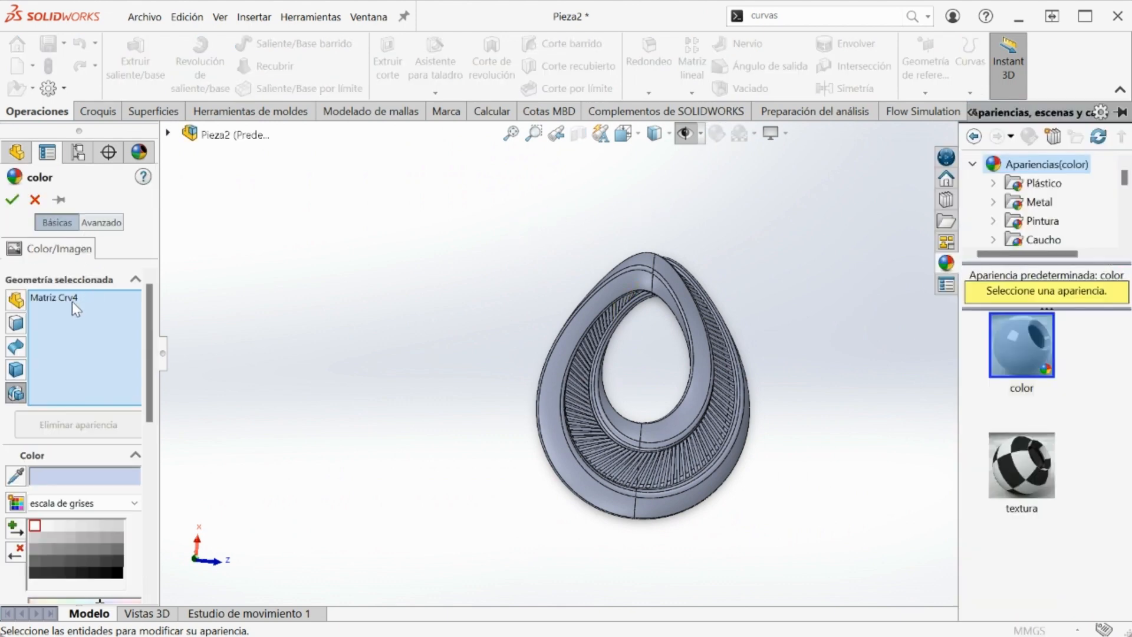
- Replace Matriz Crv4 with the whole part, Pieza2.SLDPRT, as the geometry that receives the appearance
left_click(82, 299)
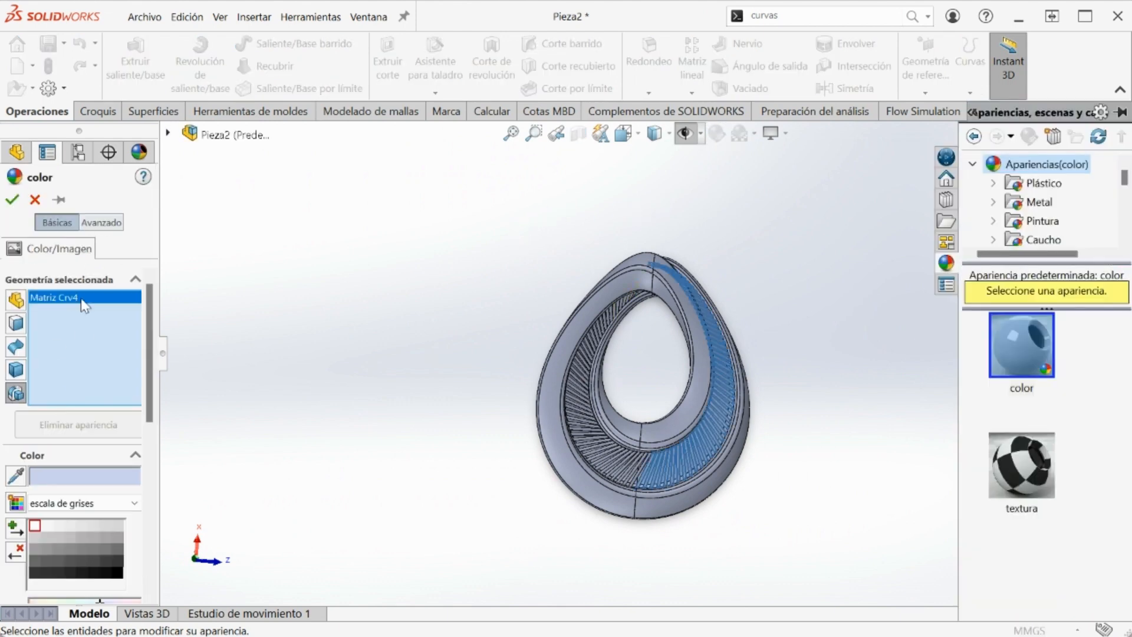
key("Delete")
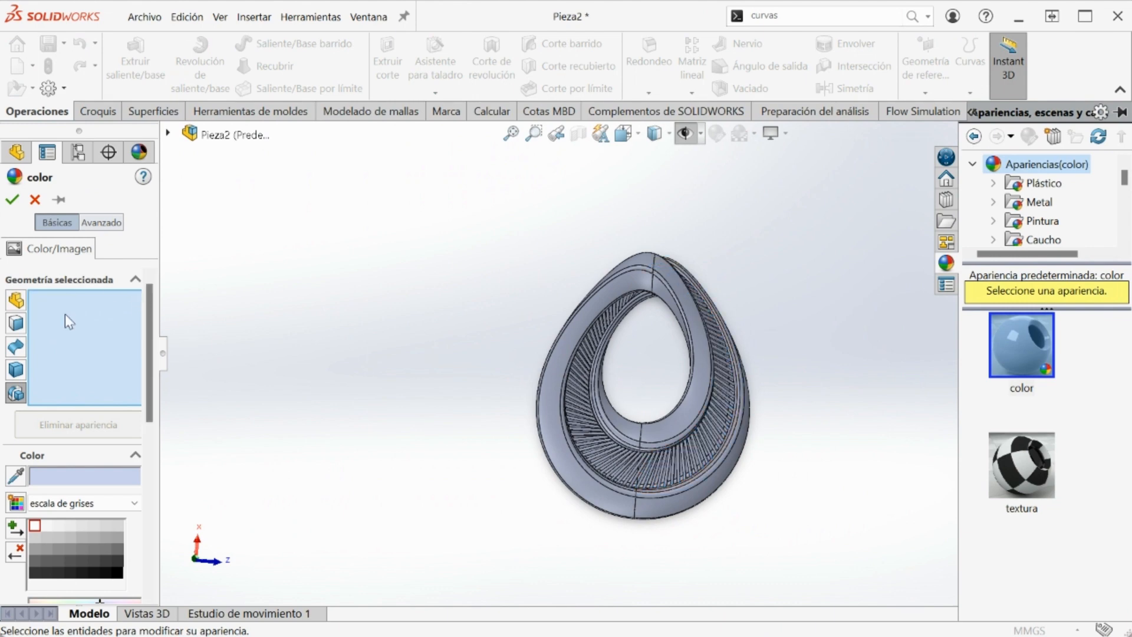
left_click(16, 300)
left_click(538, 437)
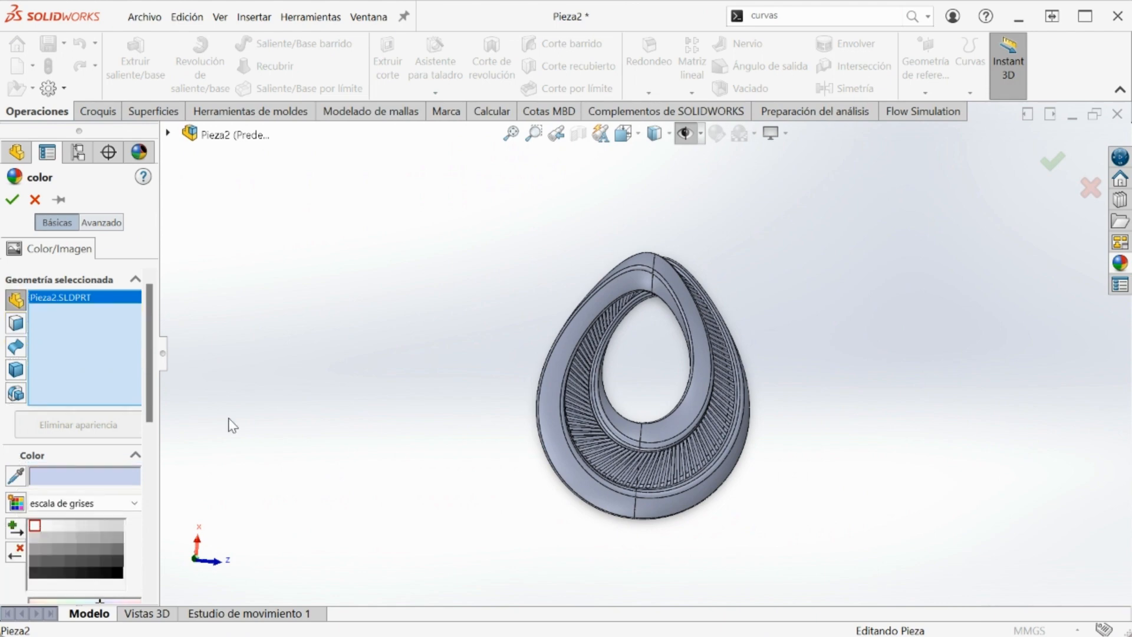
- Apply the acero cepillado appearance from the Metal > Acero library to the whole part and accept it
left_click(1121, 262)
left_click(1002, 204)
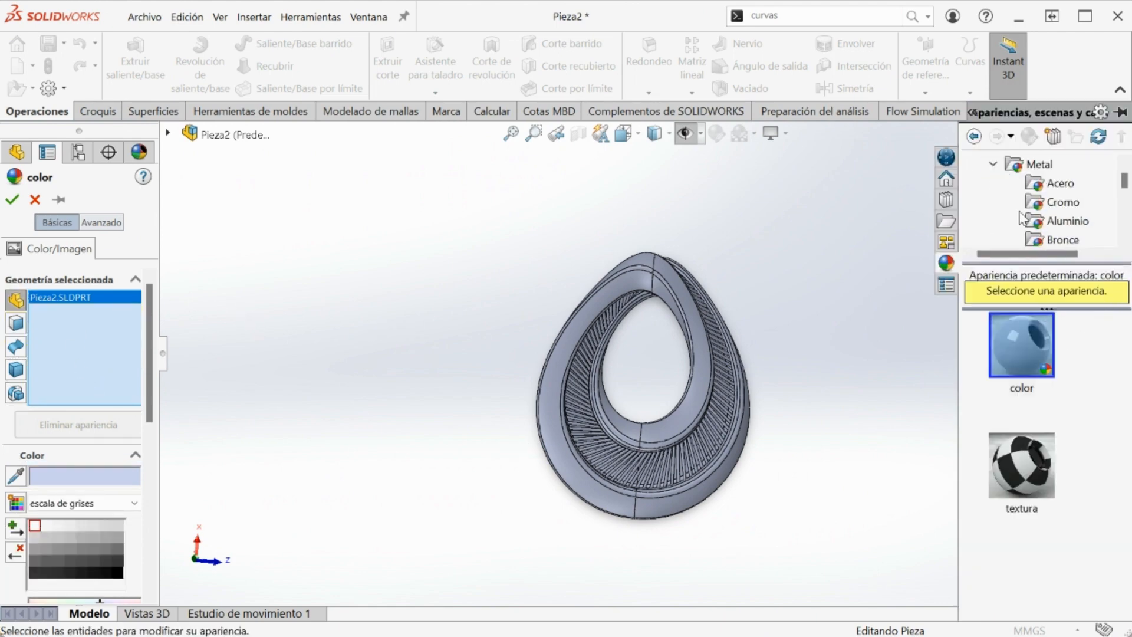
left_click(1021, 348)
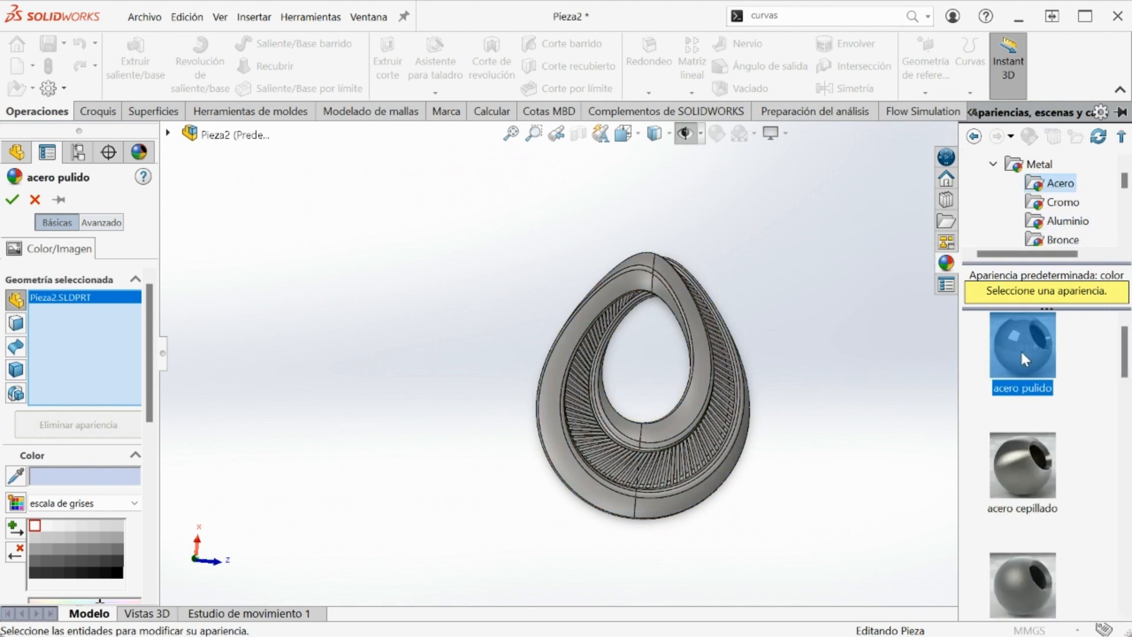
left_click(1045, 465)
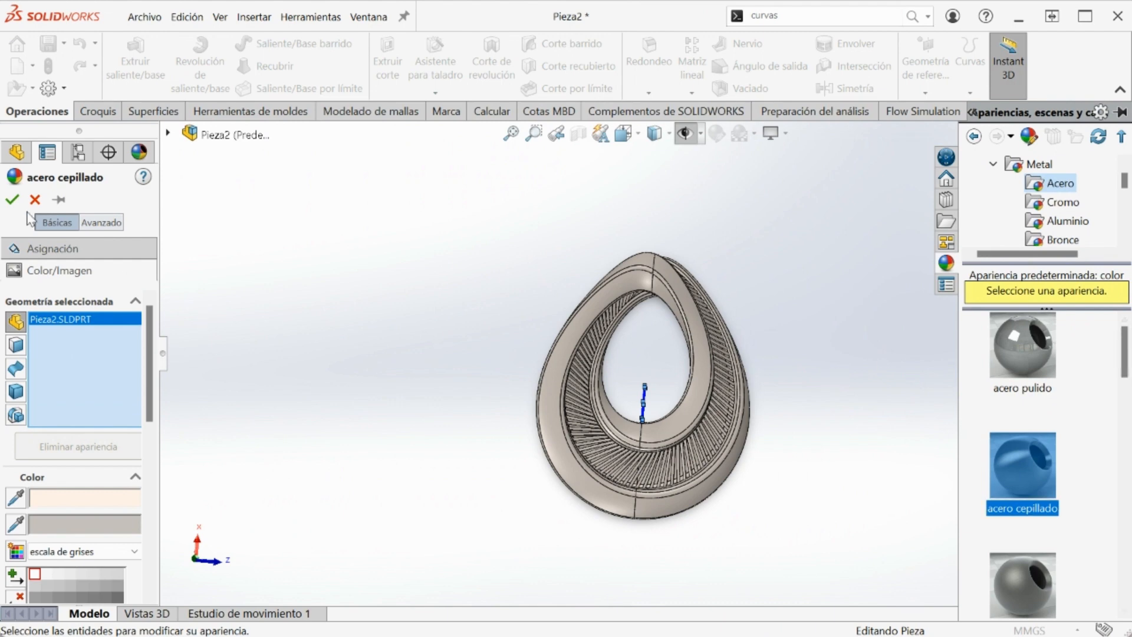
left_click(12, 199)
- Start another appearance edit and replace the part selection with the four curve patterns, Matriz Crv4, Crv3, Crv2 and Crv1
middle_click_drag(666, 307, 831, 342)
middle_click_drag(815, 338, 749, 347)
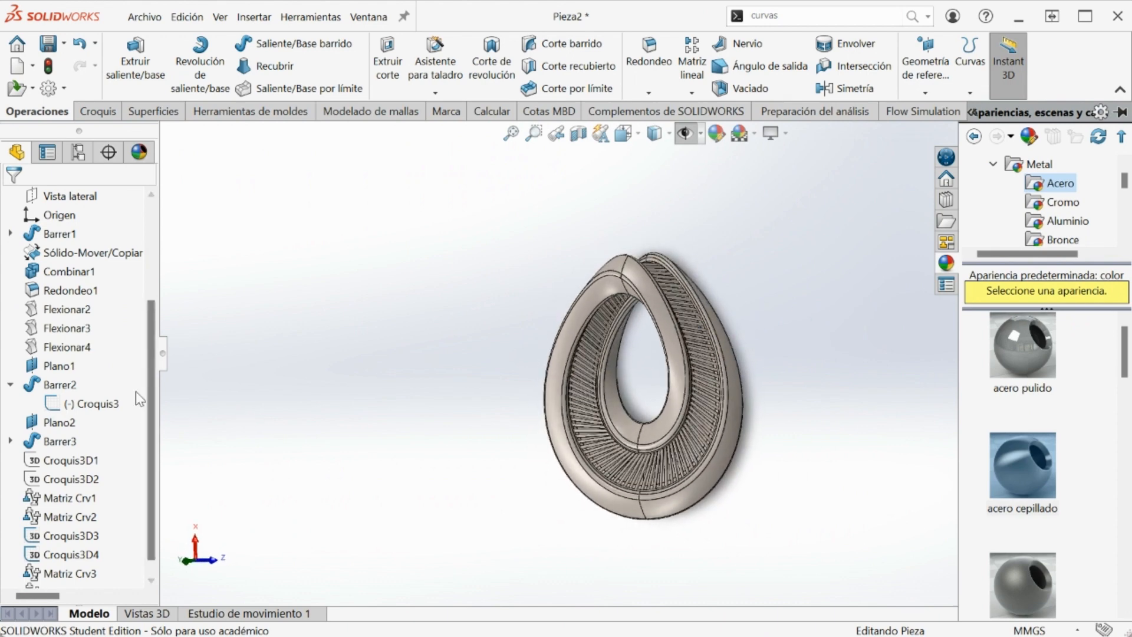
left_click_drag(153, 392, 136, 483)
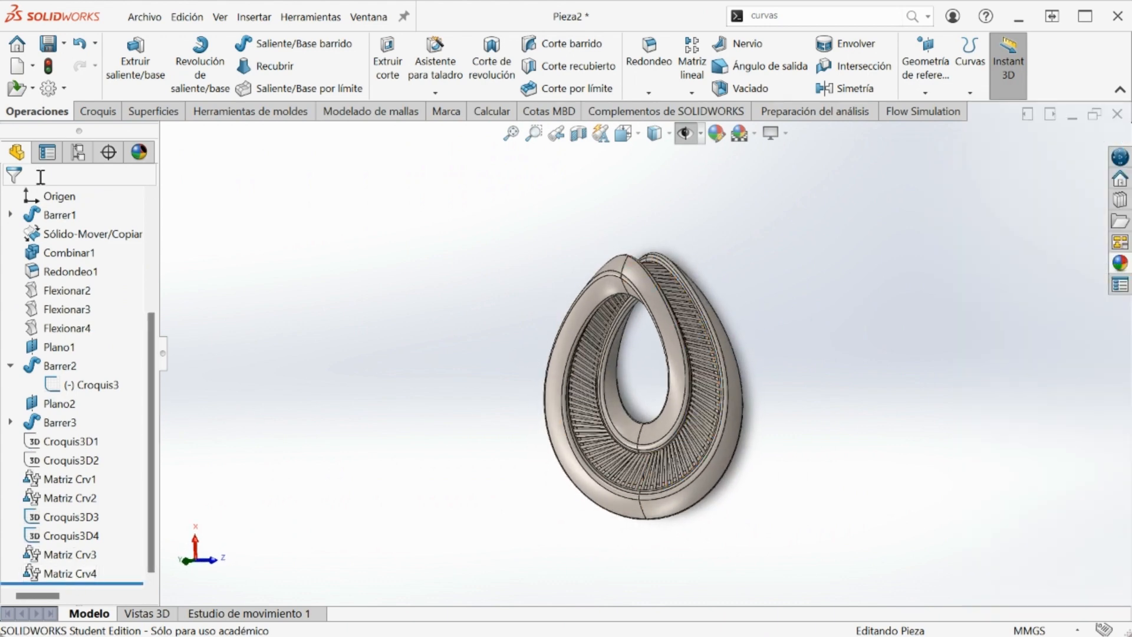
left_click(717, 134)
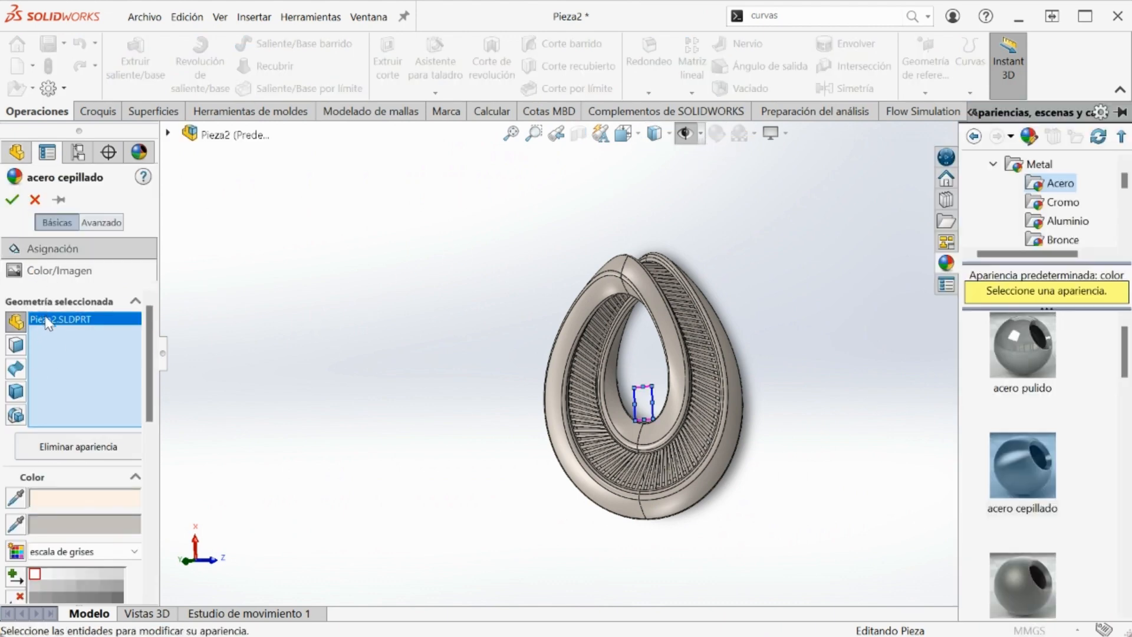
key("Delete")
left_click(168, 132)
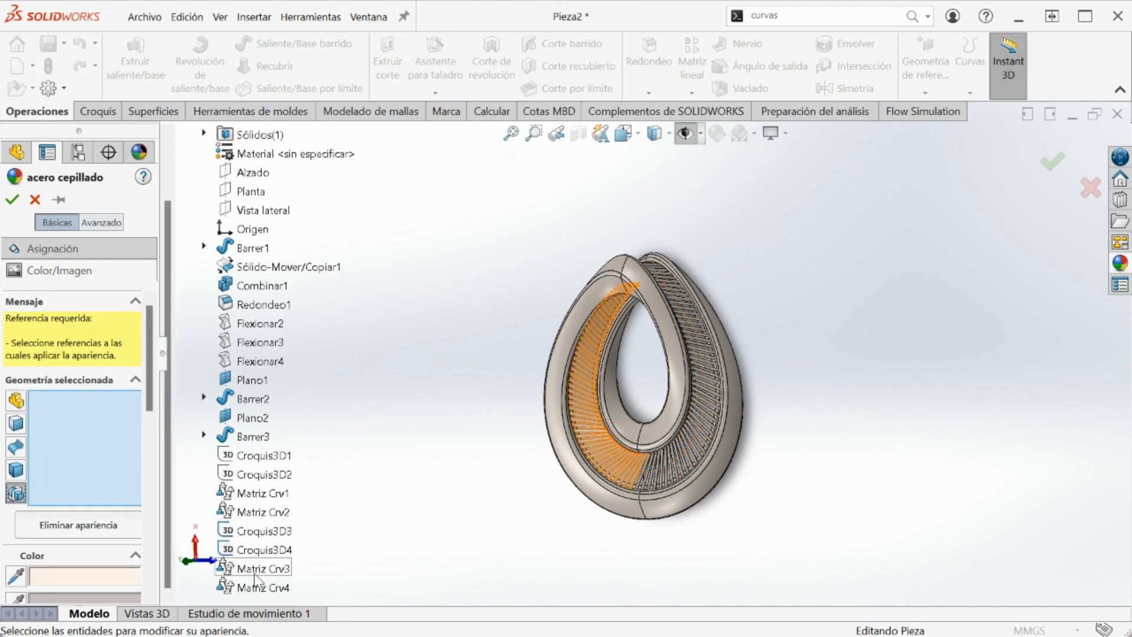
left_click(251, 587)
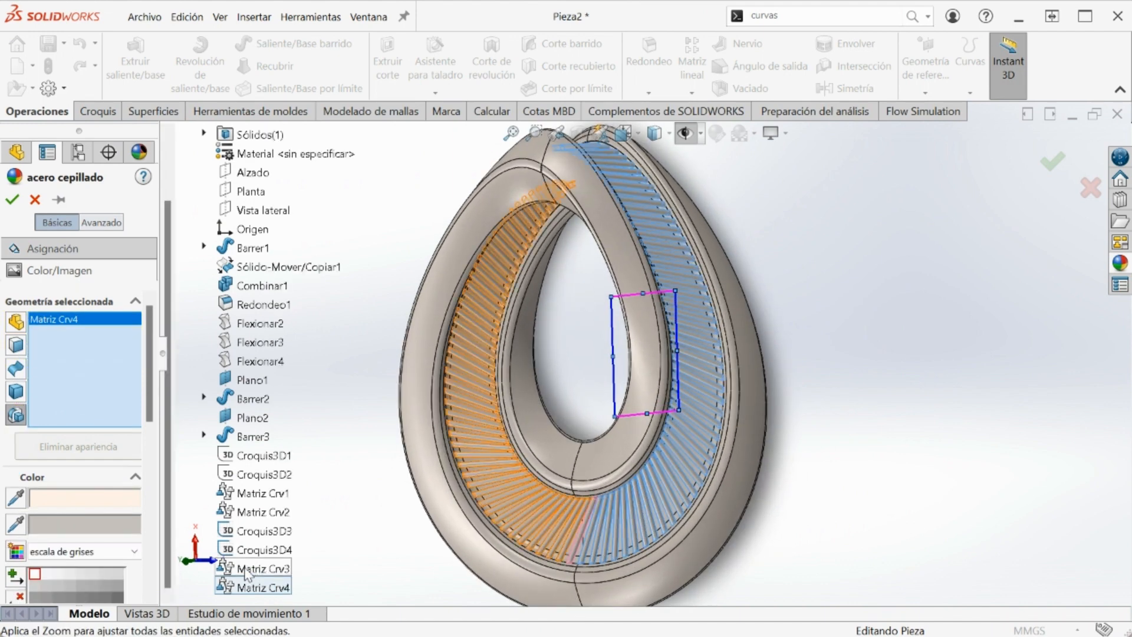
left_click(252, 569)
left_click(245, 511)
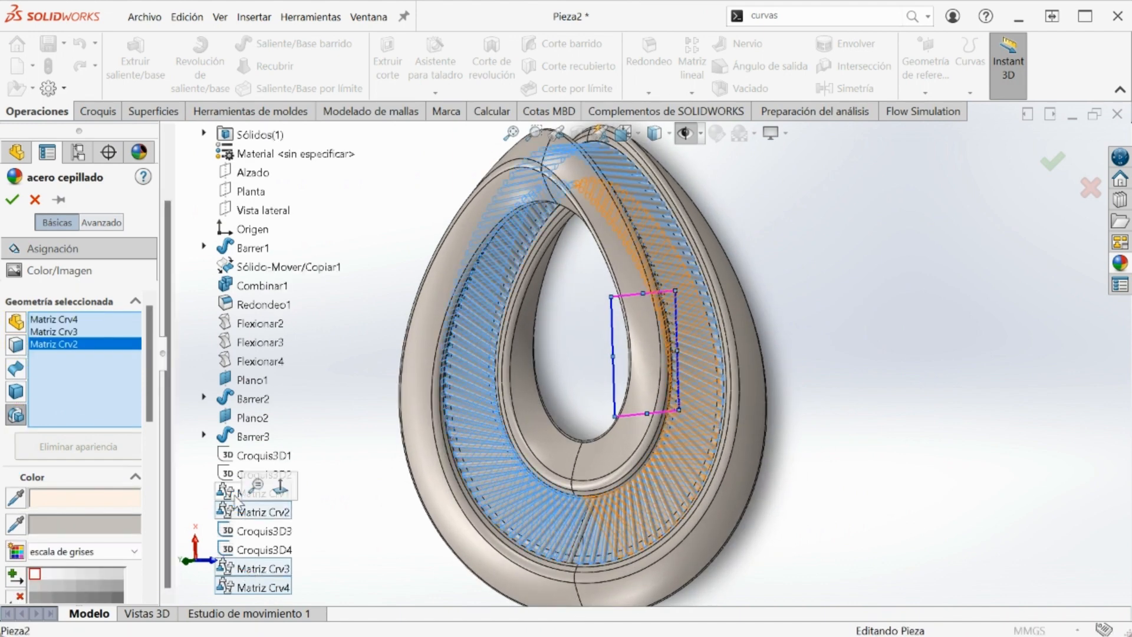
left_click(235, 495)
- Apply the amatista appearance from the semiprecious stones in the Orgánico library to the four selected patterns and accept it
key("f")
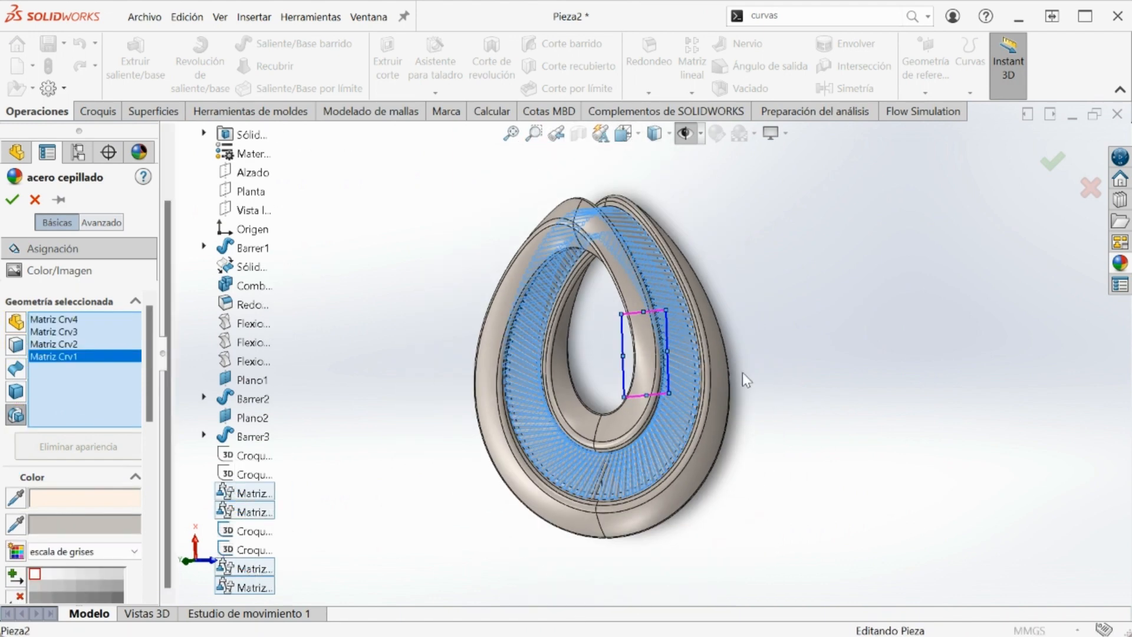
middle_click_drag(734, 346, 1044, 303)
left_click(1120, 262)
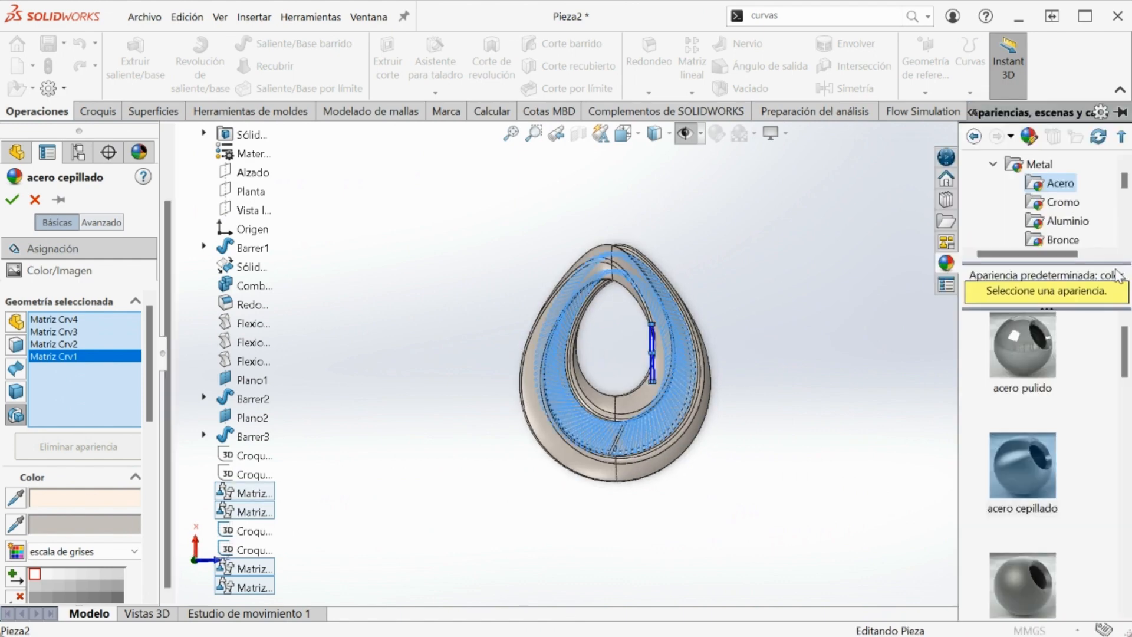
left_click_drag(1126, 192, 1127, 218)
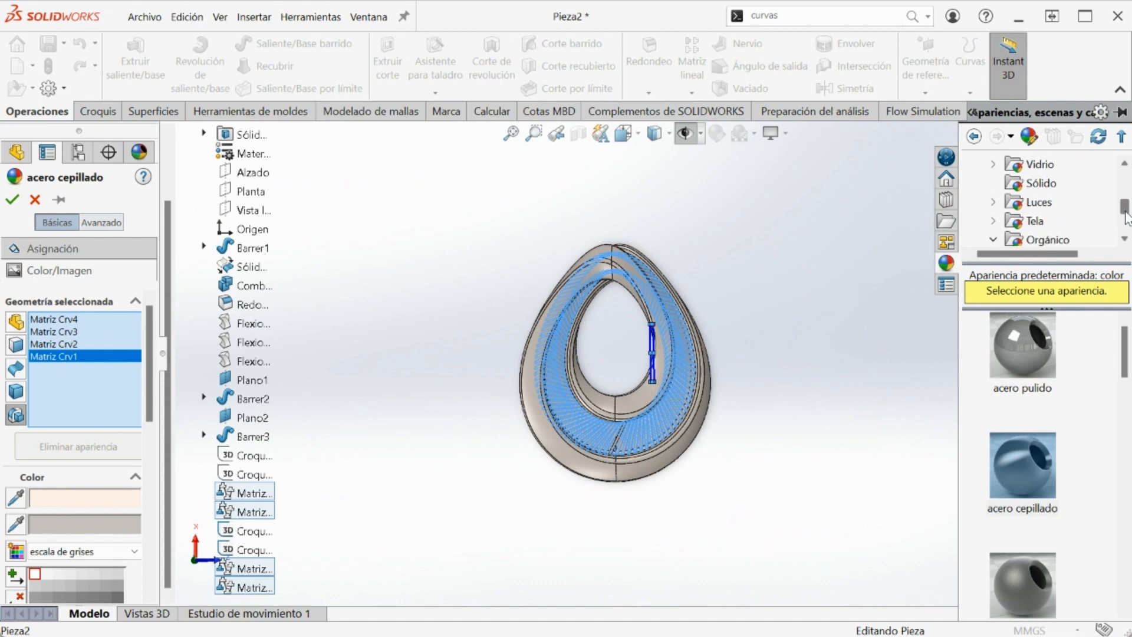
scroll(1015, 242, "down", 4)
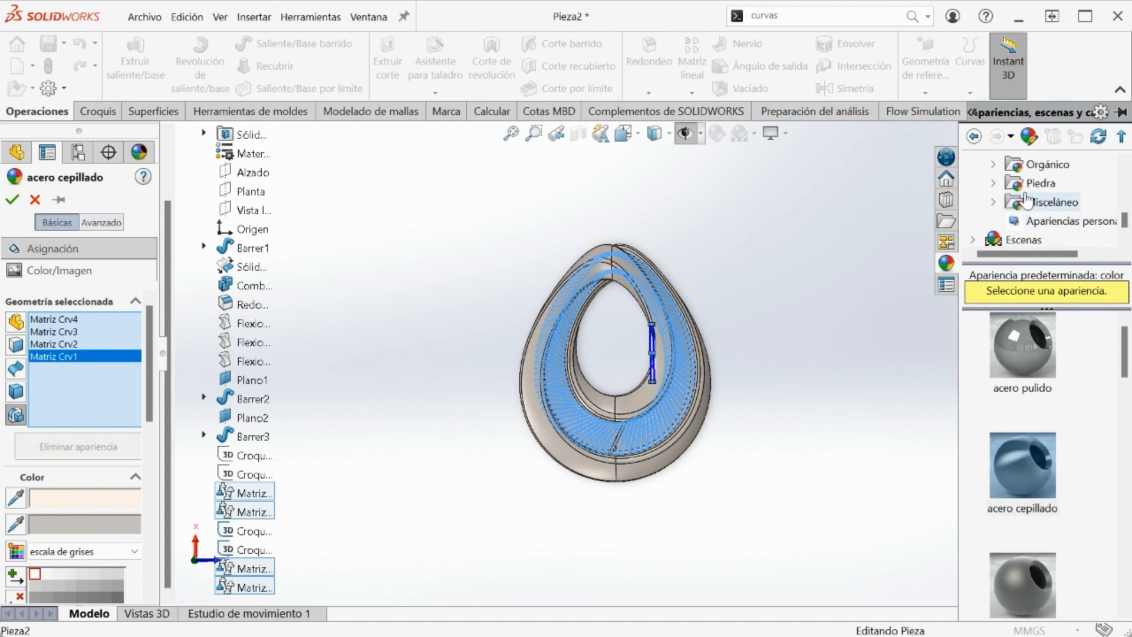
left_click(993, 163)
left_click(1079, 220)
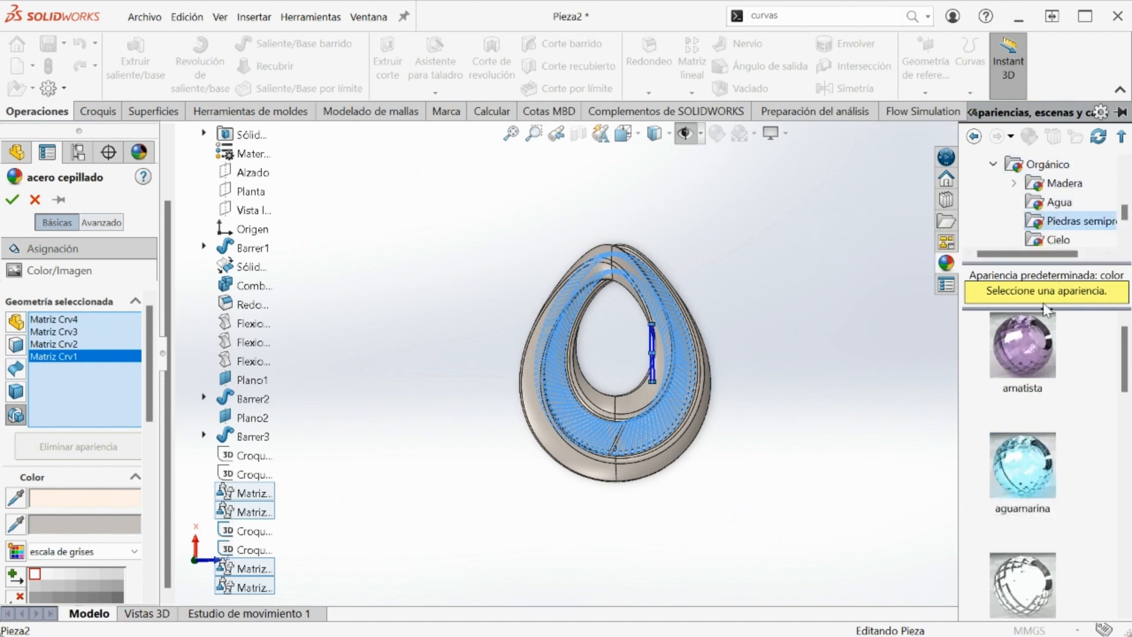
left_click(1022, 350)
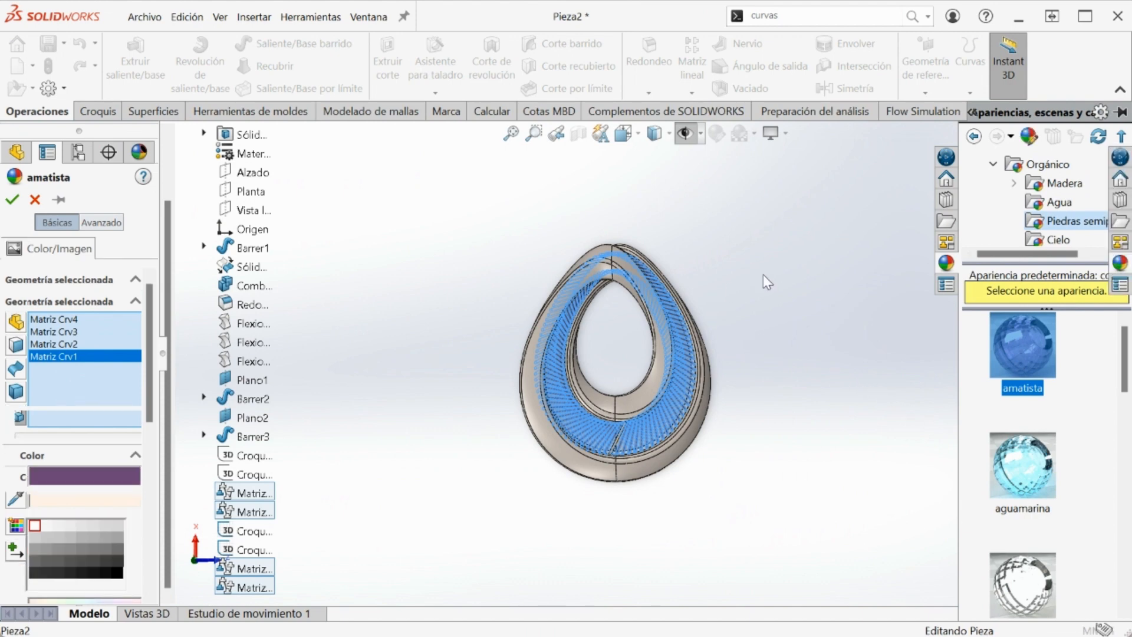
left_click(12, 200)
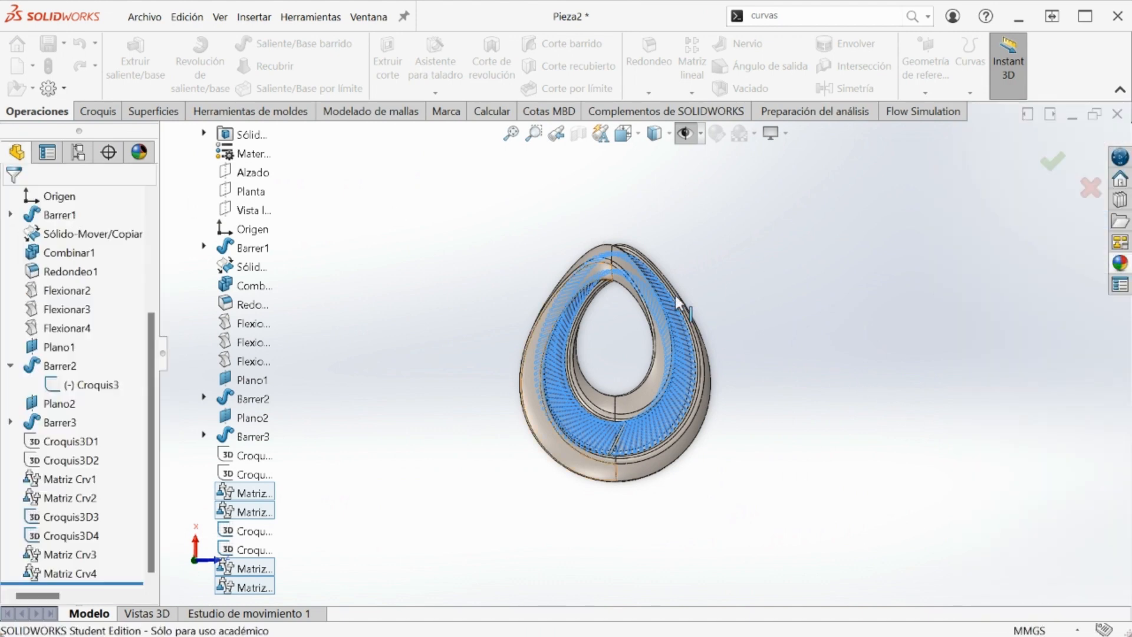
- Set the display style to shaded without edges and view the finished ring
scroll(702, 313, "down", 2)
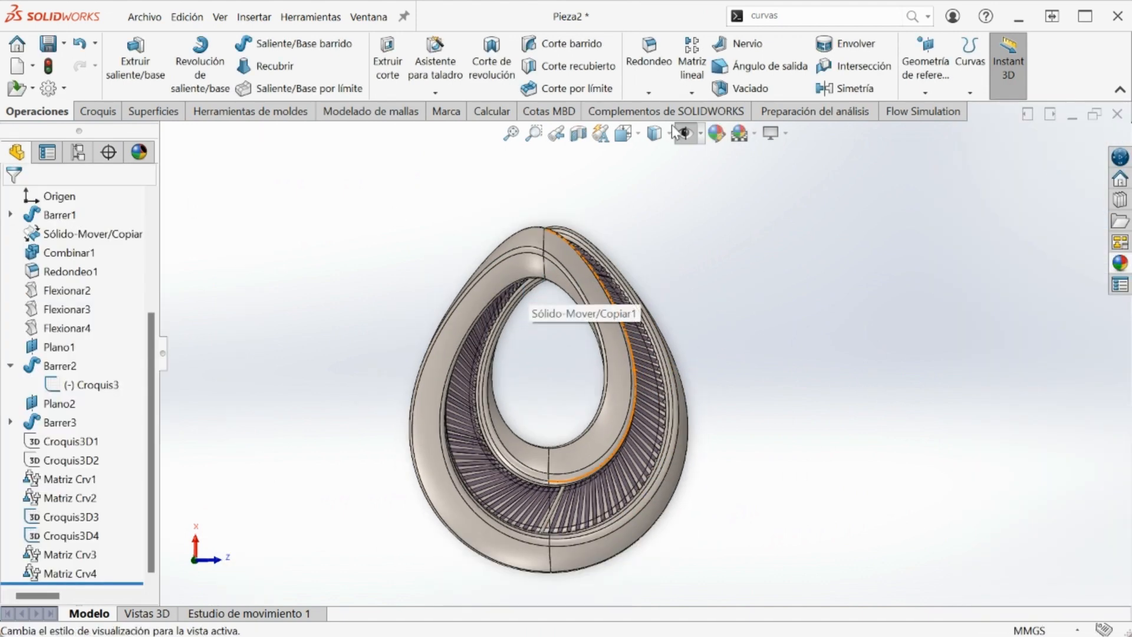
left_click(669, 137)
left_click(662, 180)
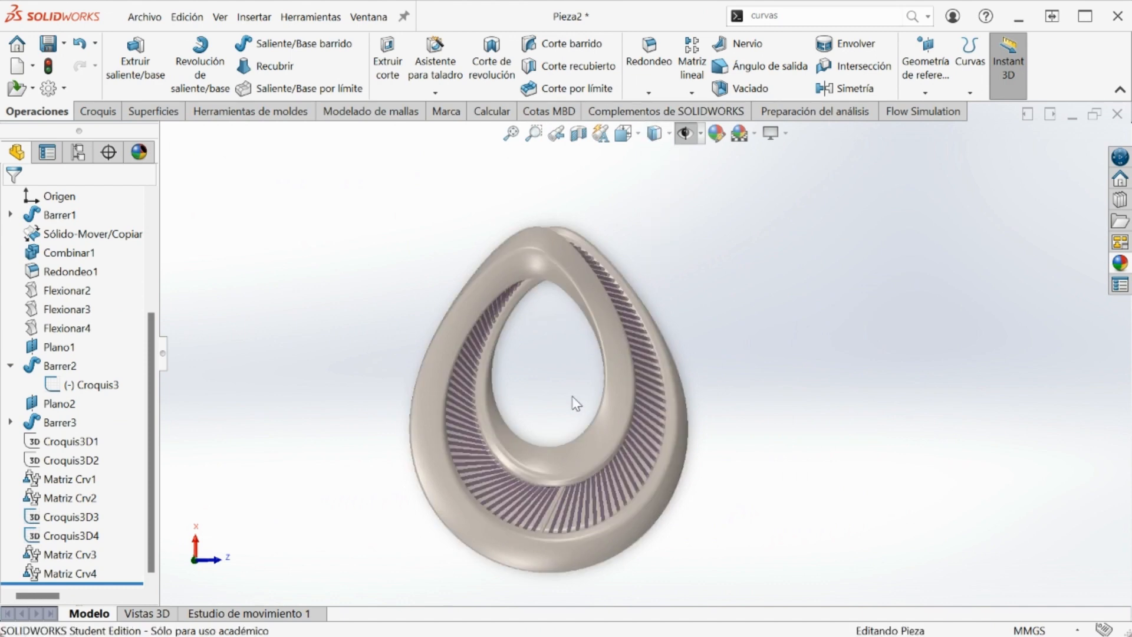
scroll(572, 395, "up", 2)
scroll(573, 393, "down", 2)
mouse_move(572, 354)
middle_mouse_down()
mouse_move(554, 353)
mouse_move(620, 352)
mouse_move(488, 348)
mouse_move(584, 353)
middle_mouse_up()
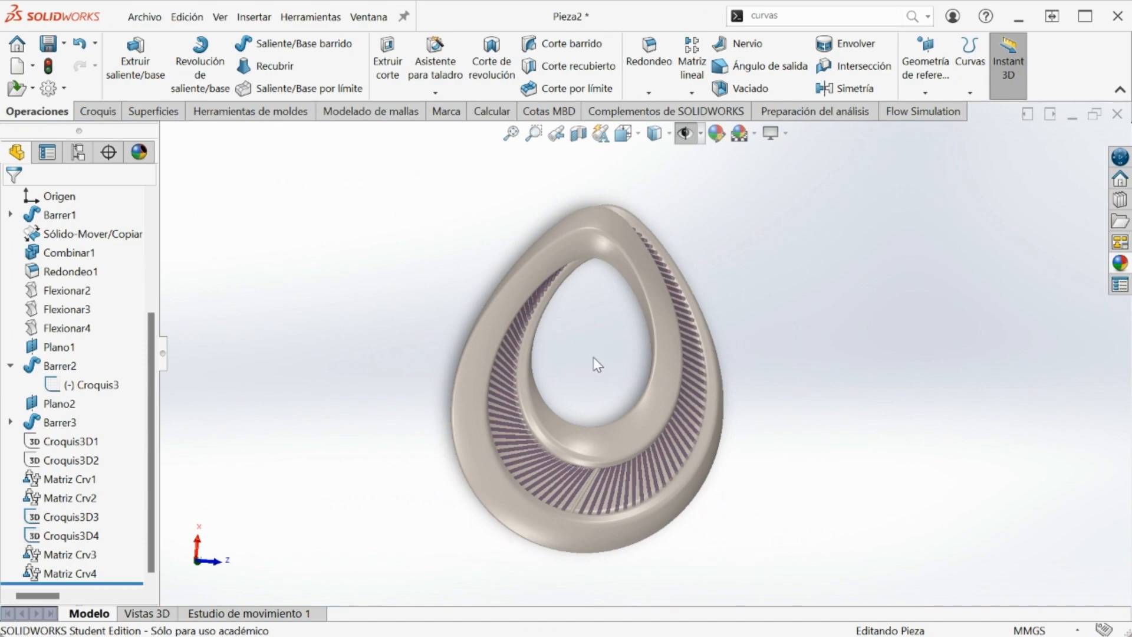